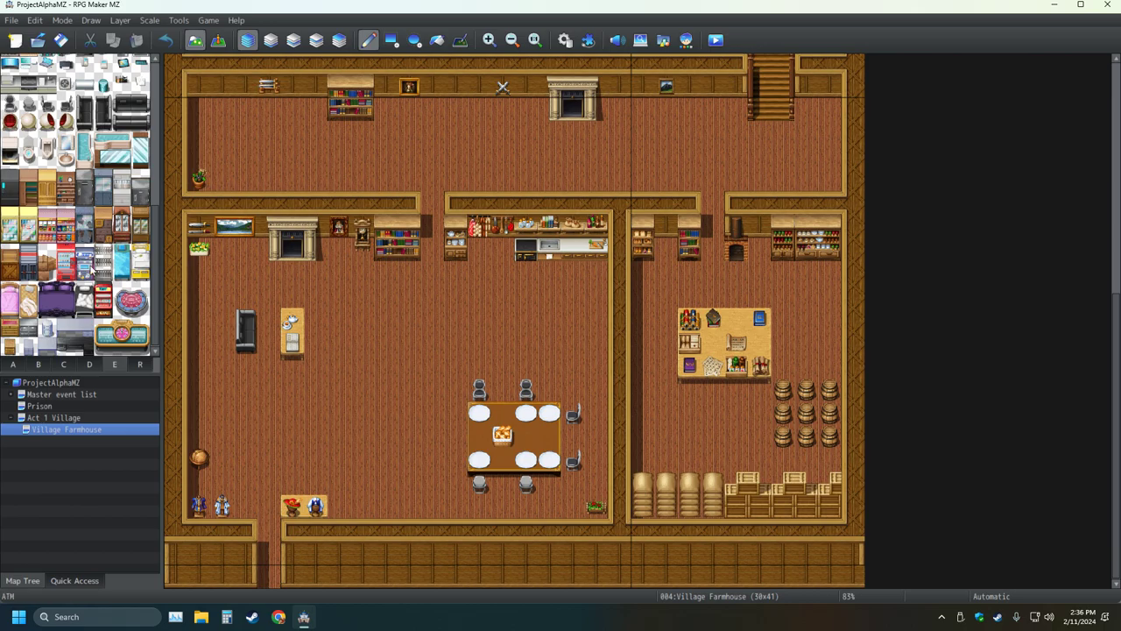
Step: Look through the tiles in tileset pages E and B and examine the Village Farmhouse layout
scroll(64, 256, up, 5)
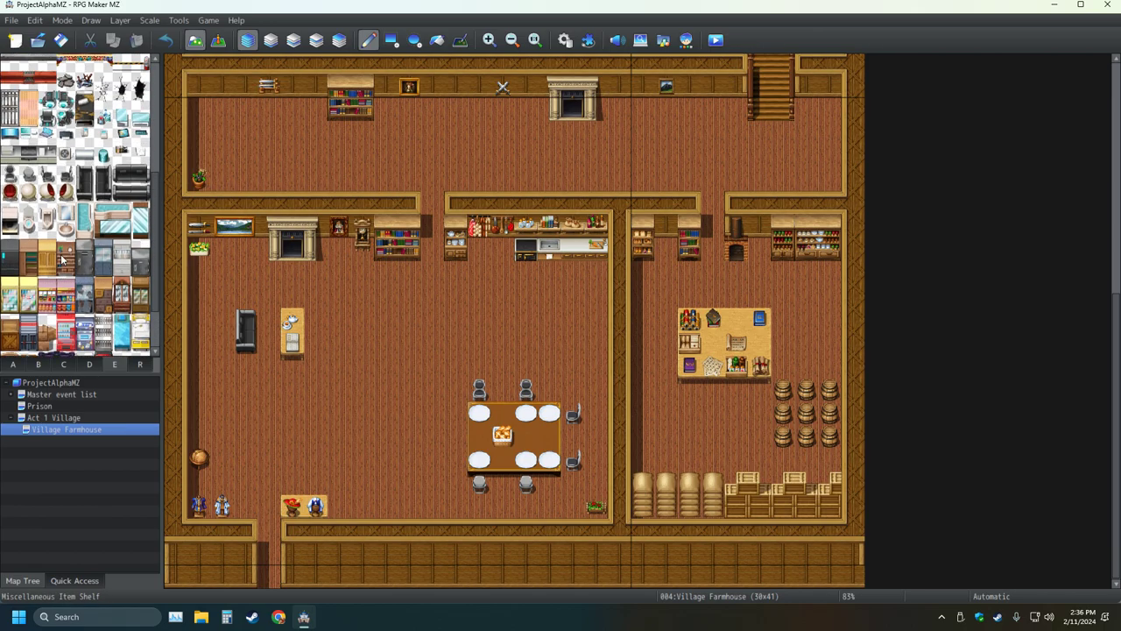
scroll(63, 257, up, 5)
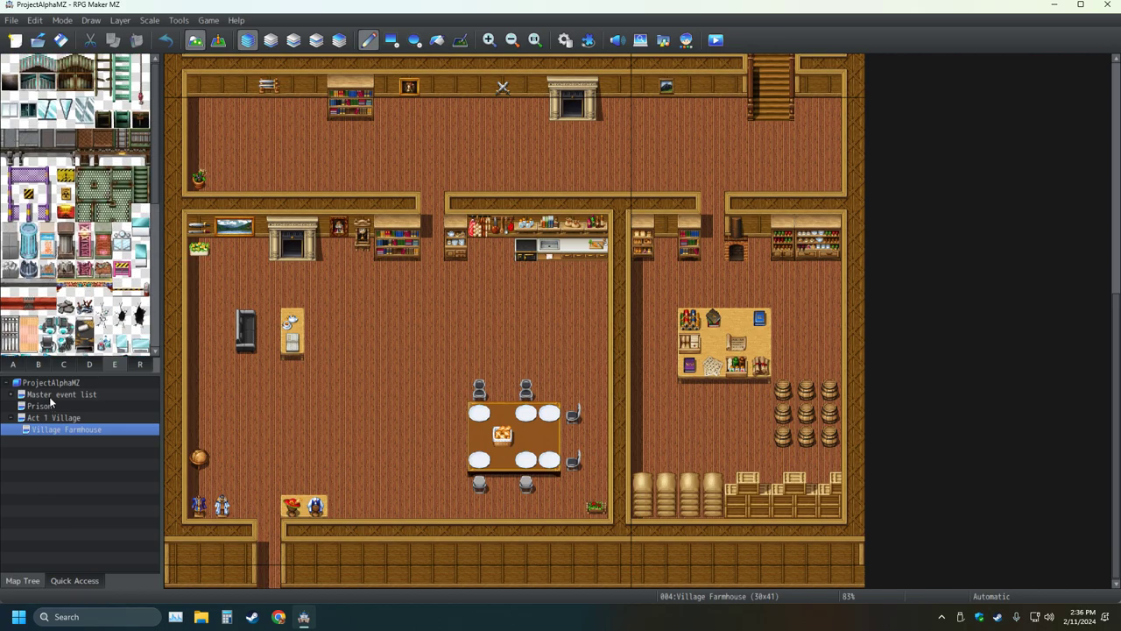
click(38, 364)
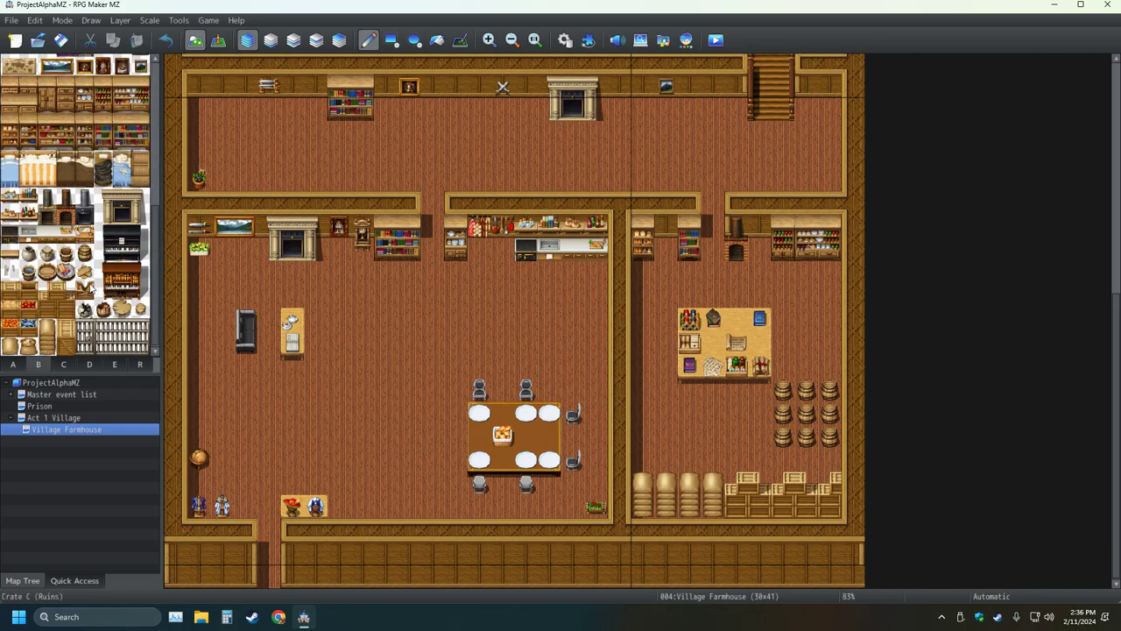
scroll(77, 289, up, 3)
scroll(77, 289, up, 5)
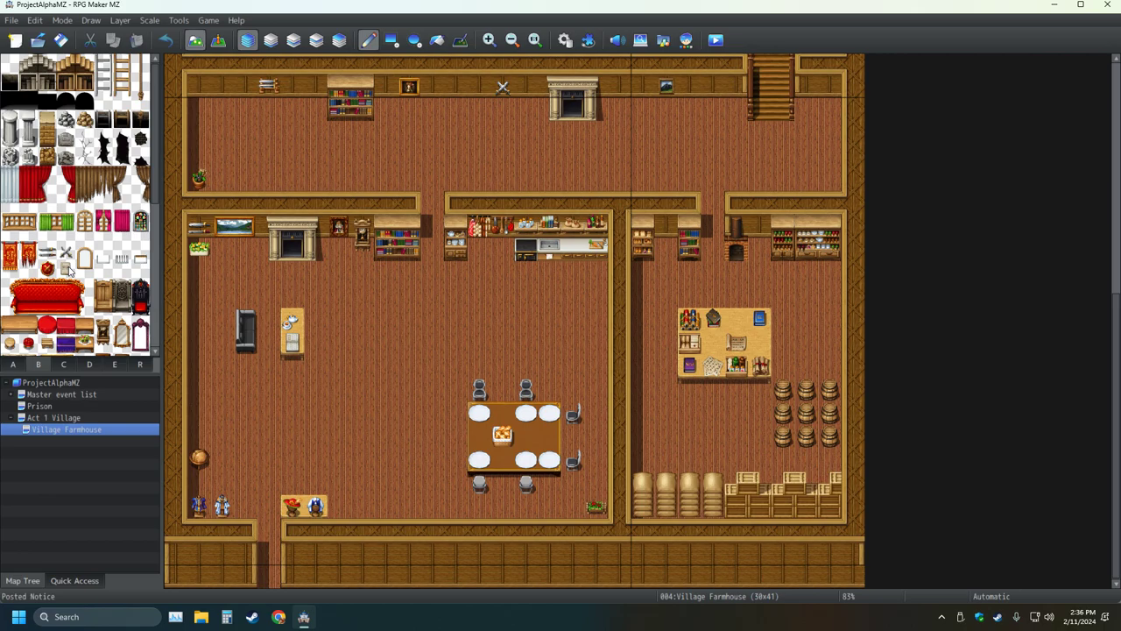
scroll(70, 281, up, 6)
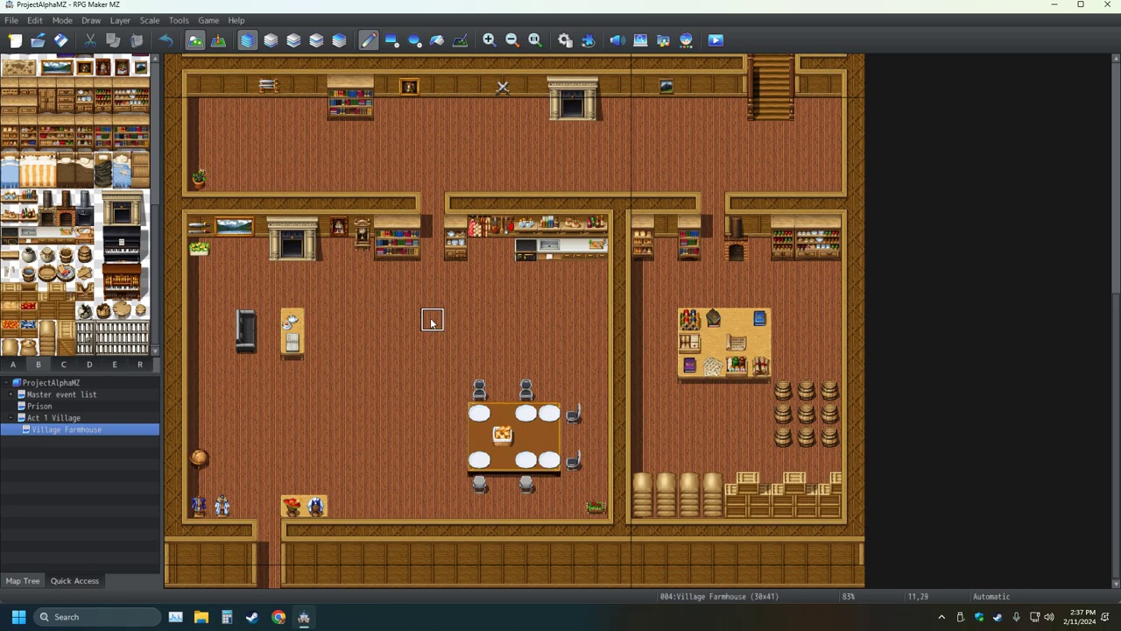
ctrl+scroll(430, 320, down, 3)
ctrl+scroll(365, 334, up, 2)
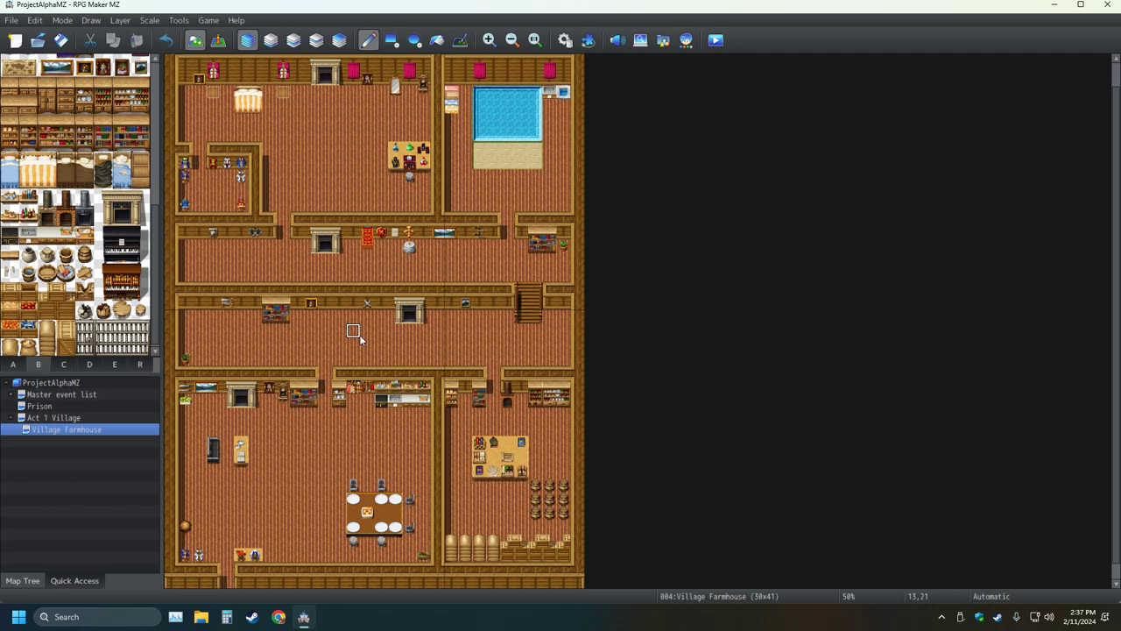
Step: Open the Act 1 Village map and examine its houses, fields and paths across the whole map
right_click(49, 442)
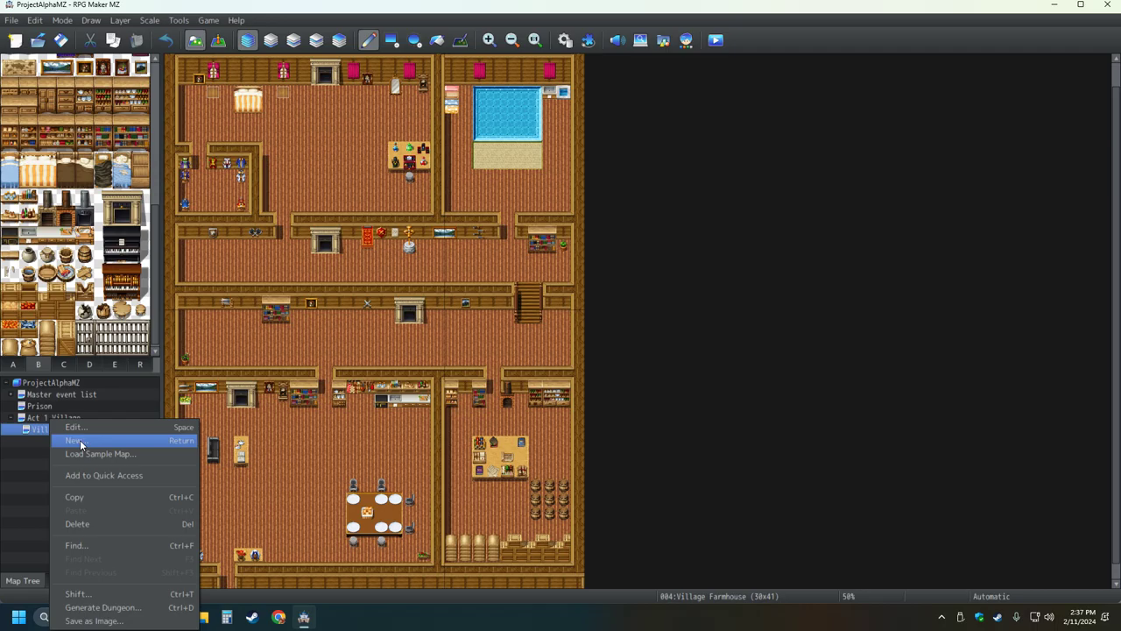
click(37, 423)
middle_click(383, 426)
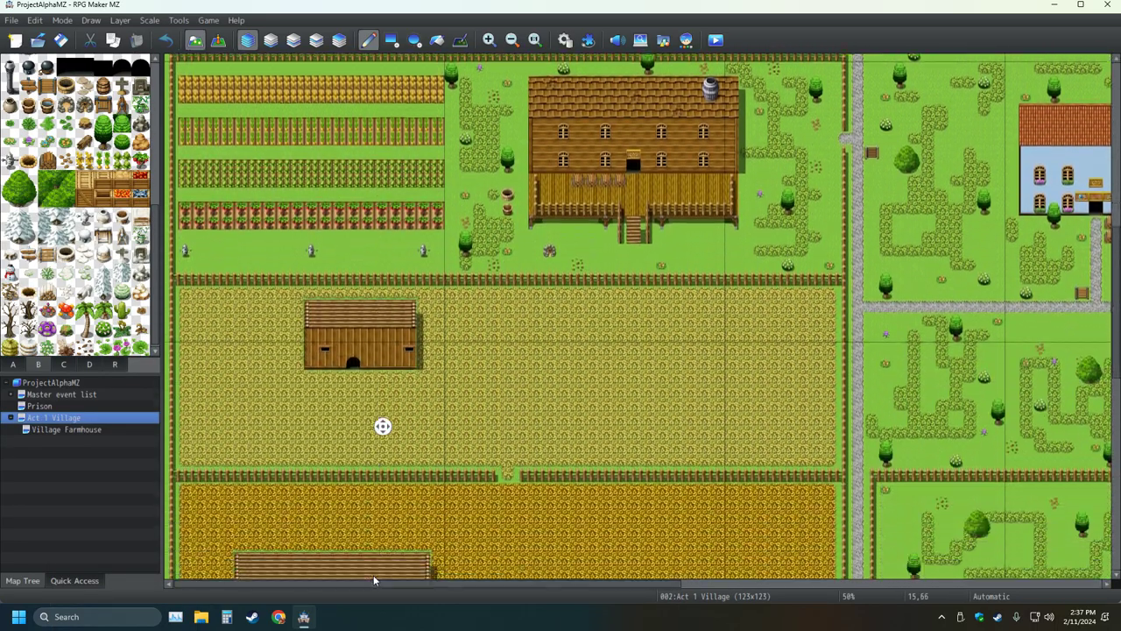
middle_click(373, 583)
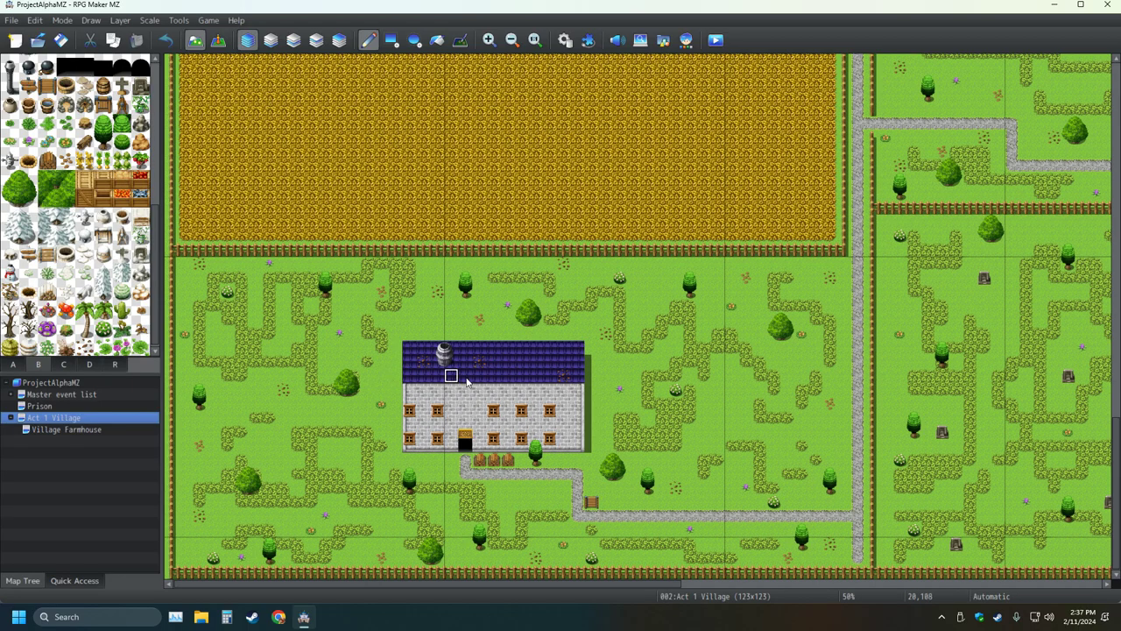
middle_click(643, 398)
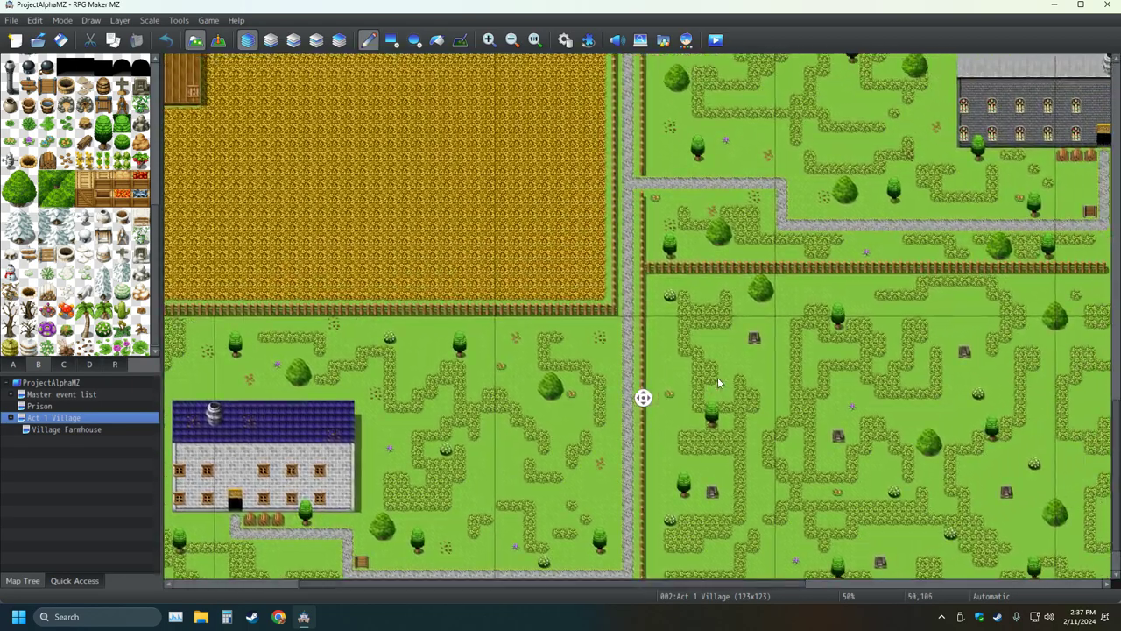
middle_click(714, 373)
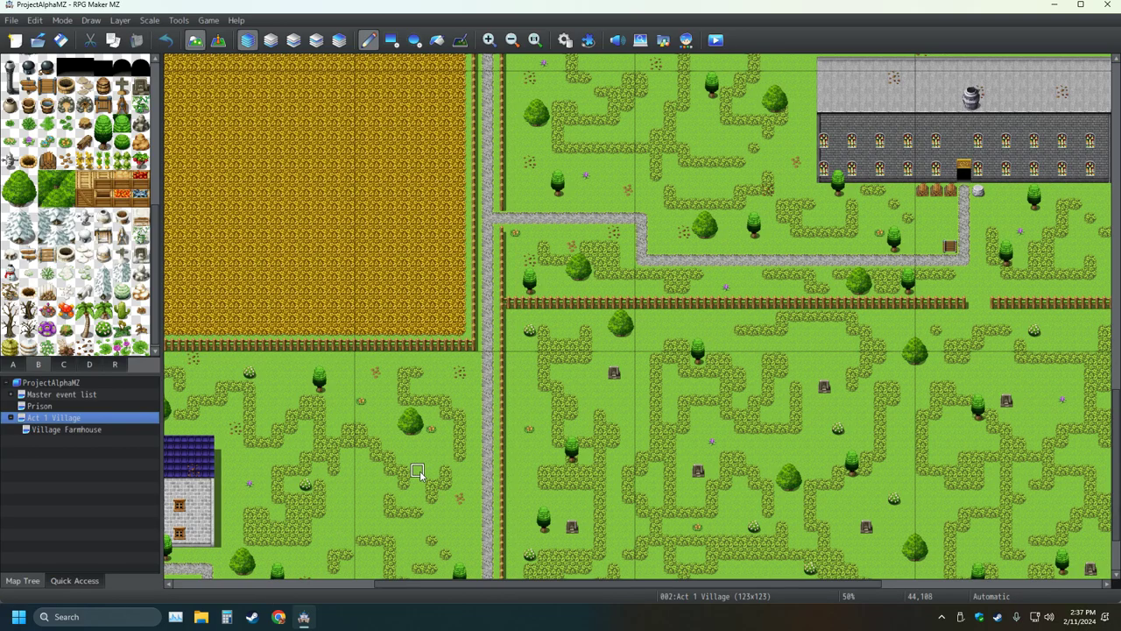
scroll(418, 472, left, 5)
scroll(418, 471, down, 2)
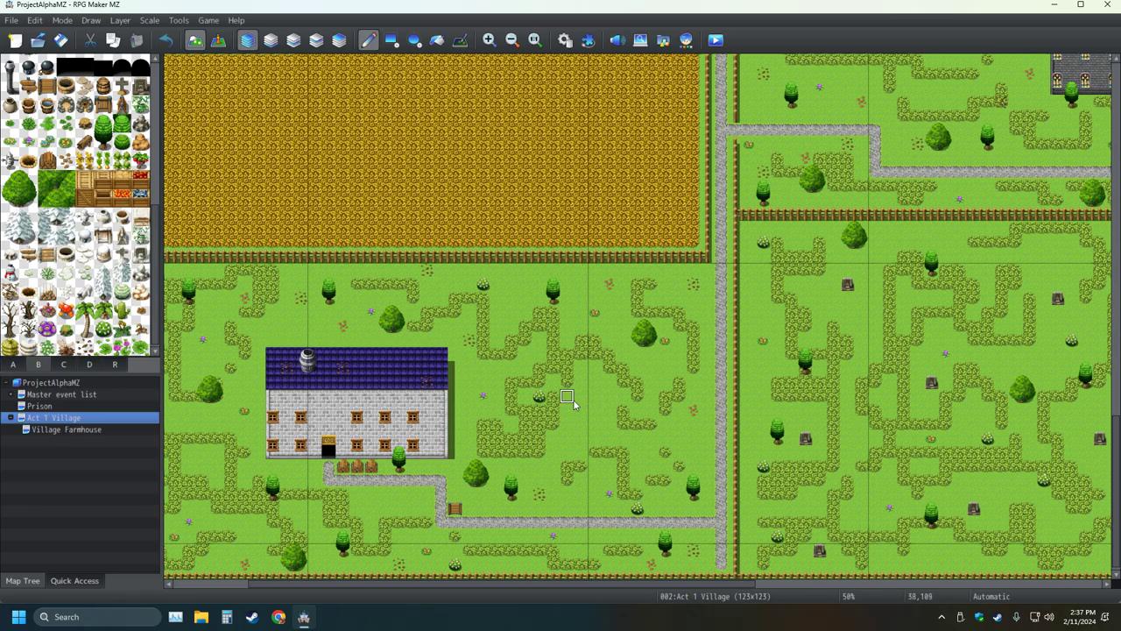
ctrl+scroll(567, 399, down, 5)
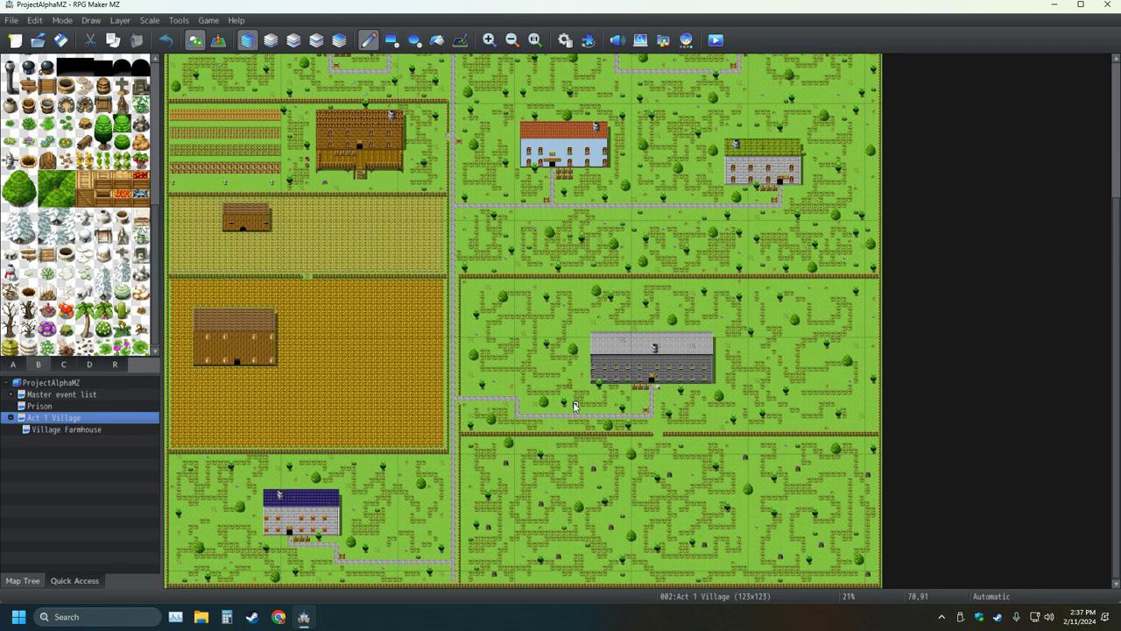
ctrl+scroll(560, 398, down, 1)
ctrl+scroll(503, 377, down, 1)
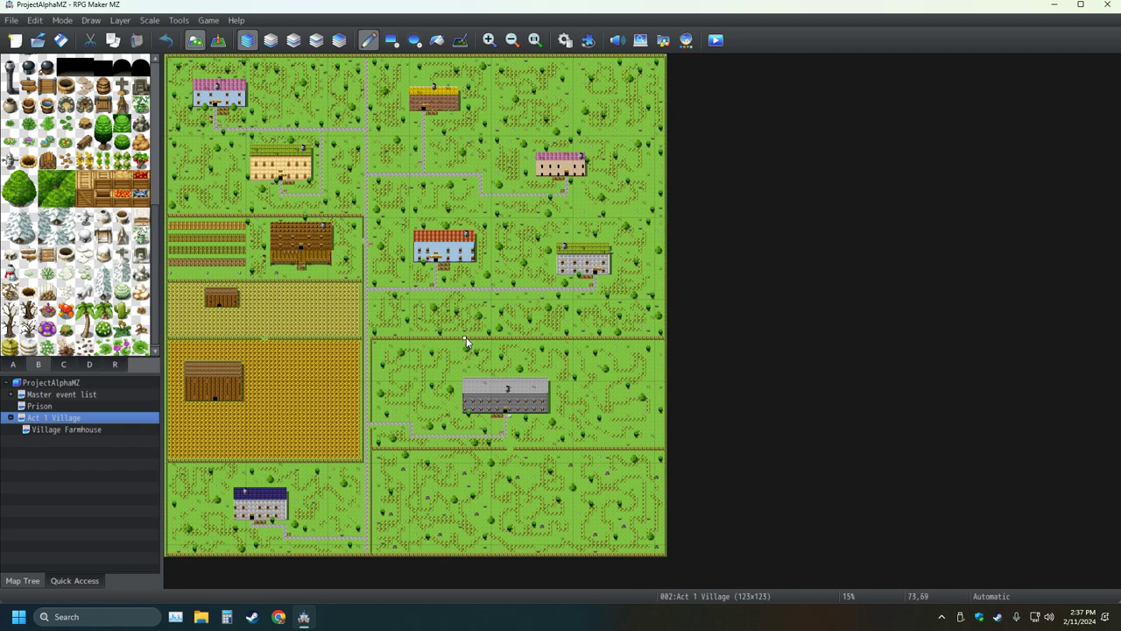
scroll(466, 341, up, 1)
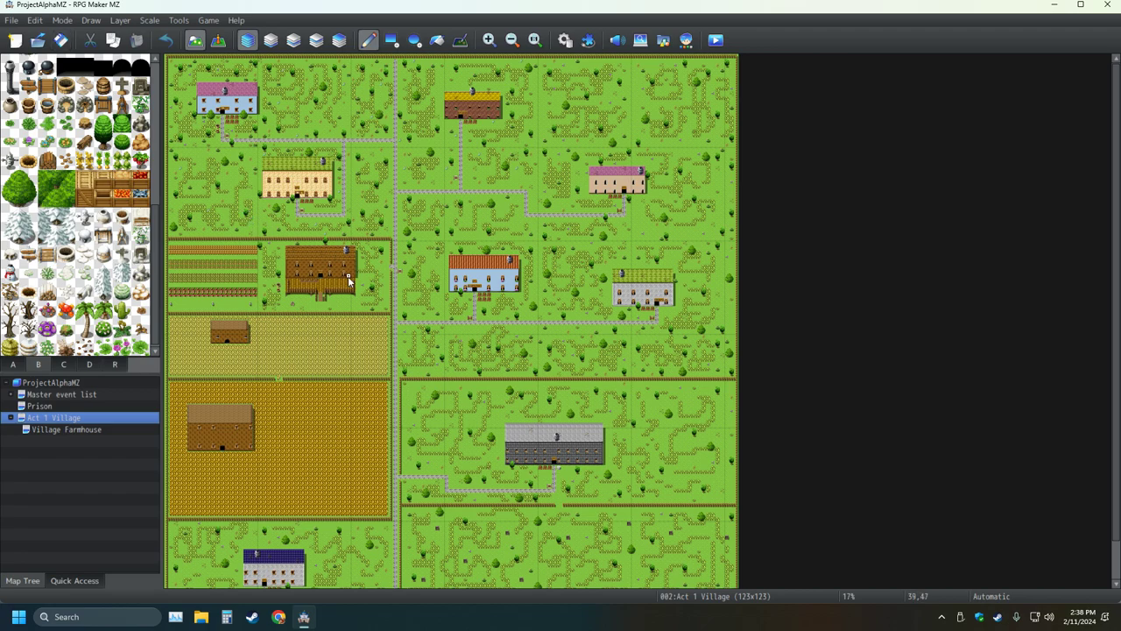
middle_click(310, 325)
middle_click(279, 364)
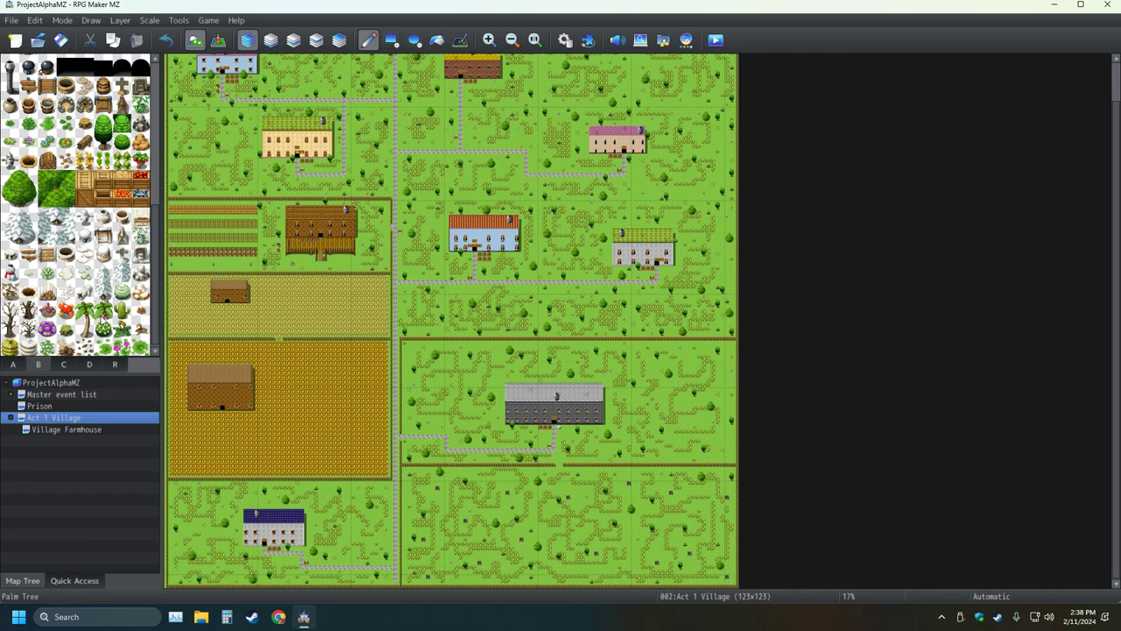
Step: Return to the Village Farmhouse map and look through the object tiles in tileset pages B and C
click(37, 429)
click(63, 364)
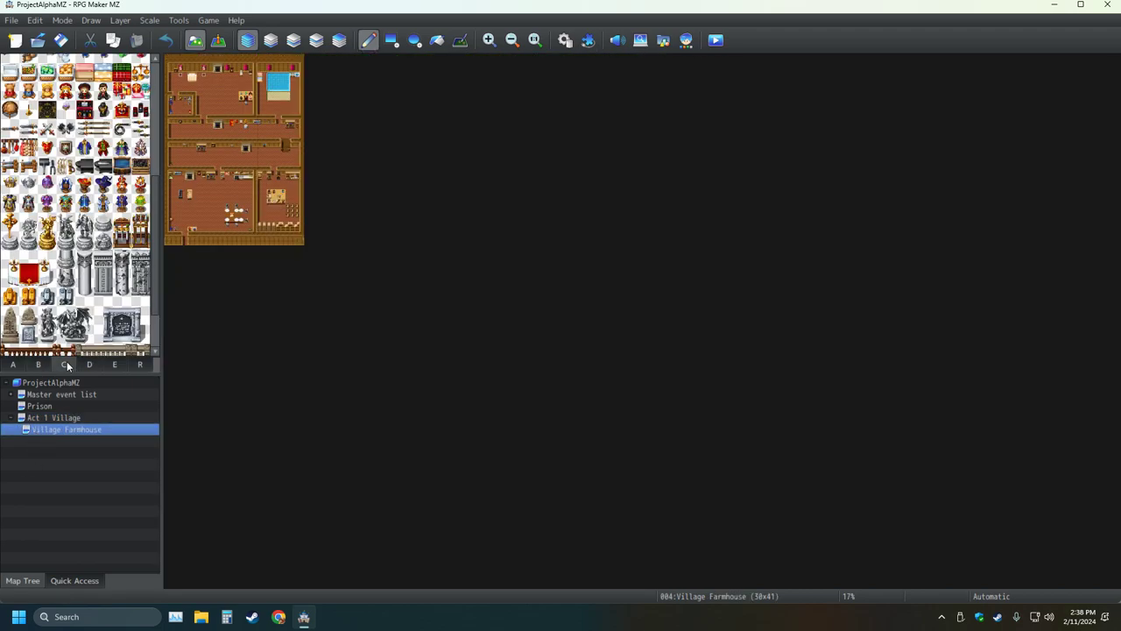
scroll(85, 214, up, 5)
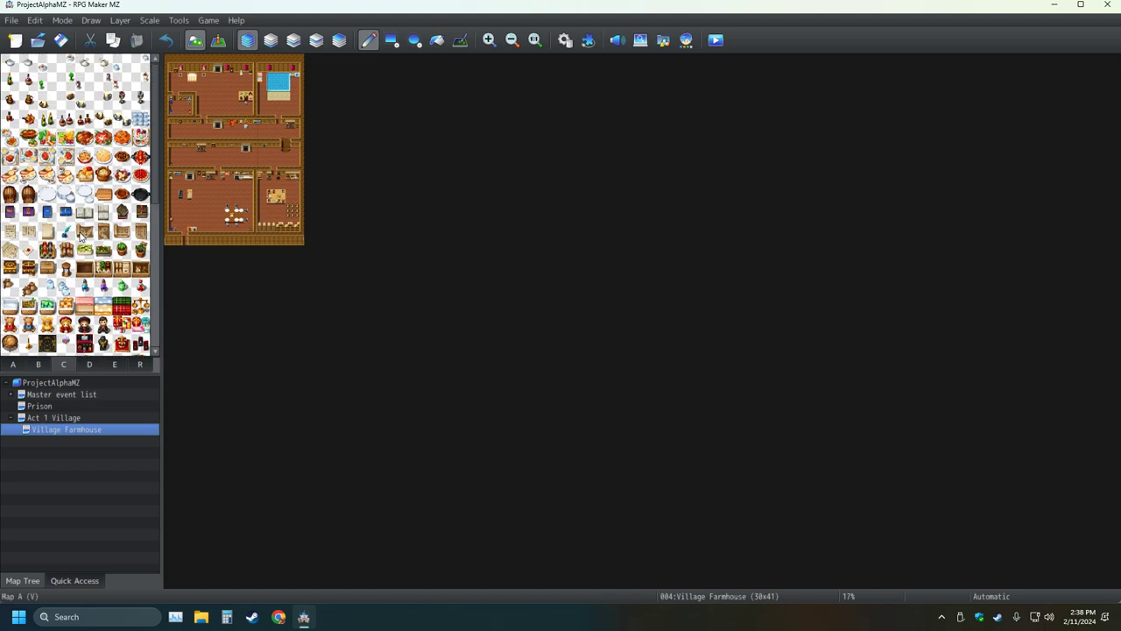
click(37, 363)
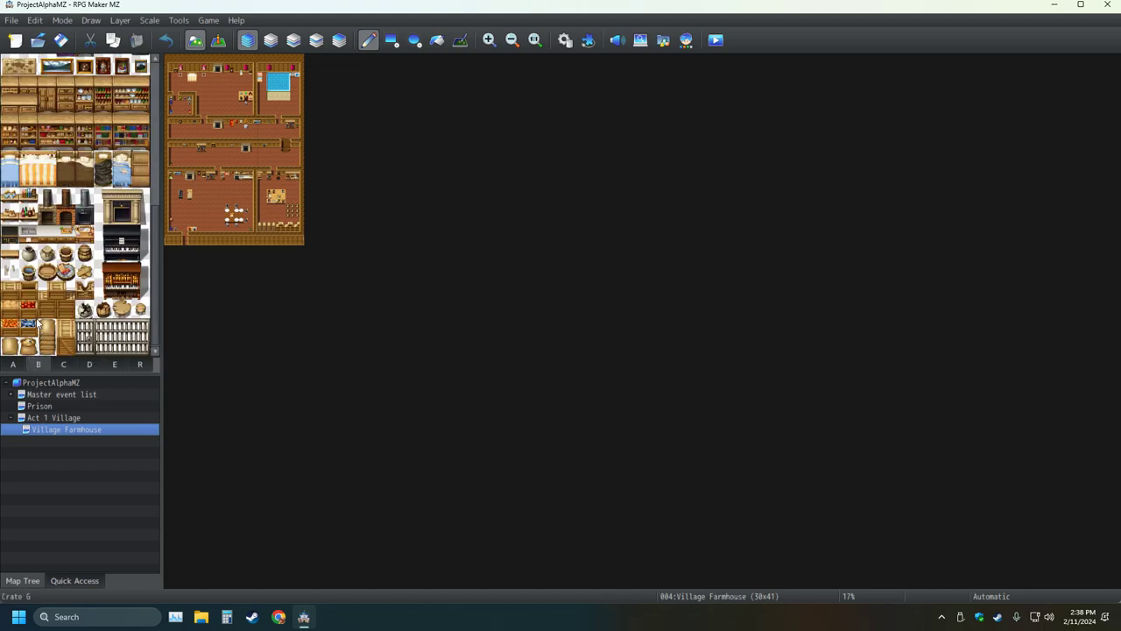
click(21, 368)
click(39, 366)
click(63, 362)
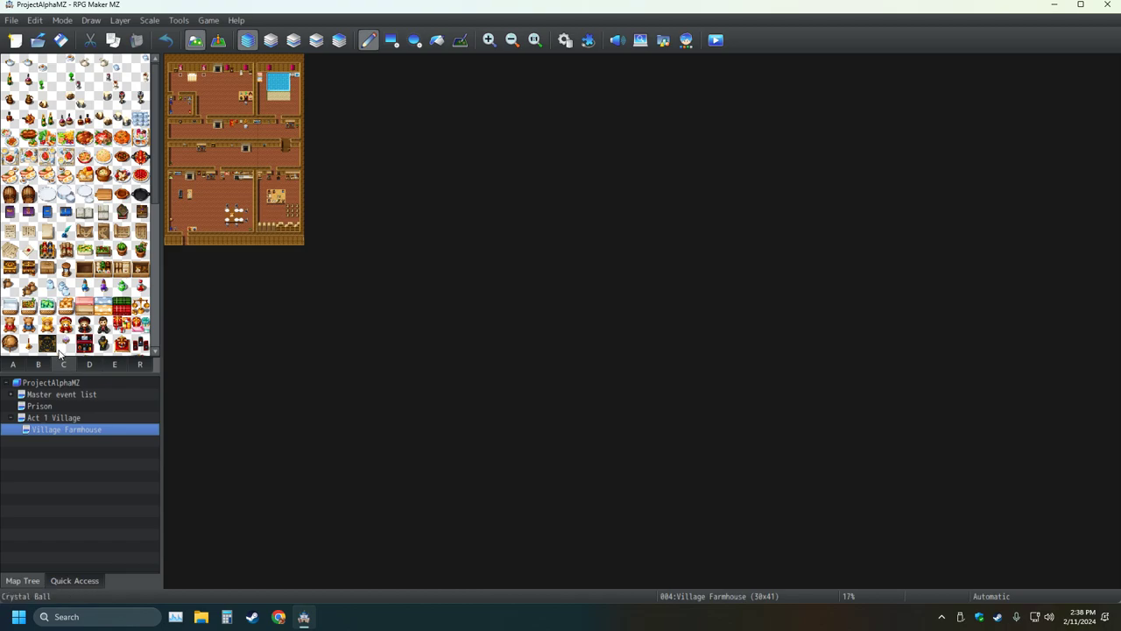
click(40, 366)
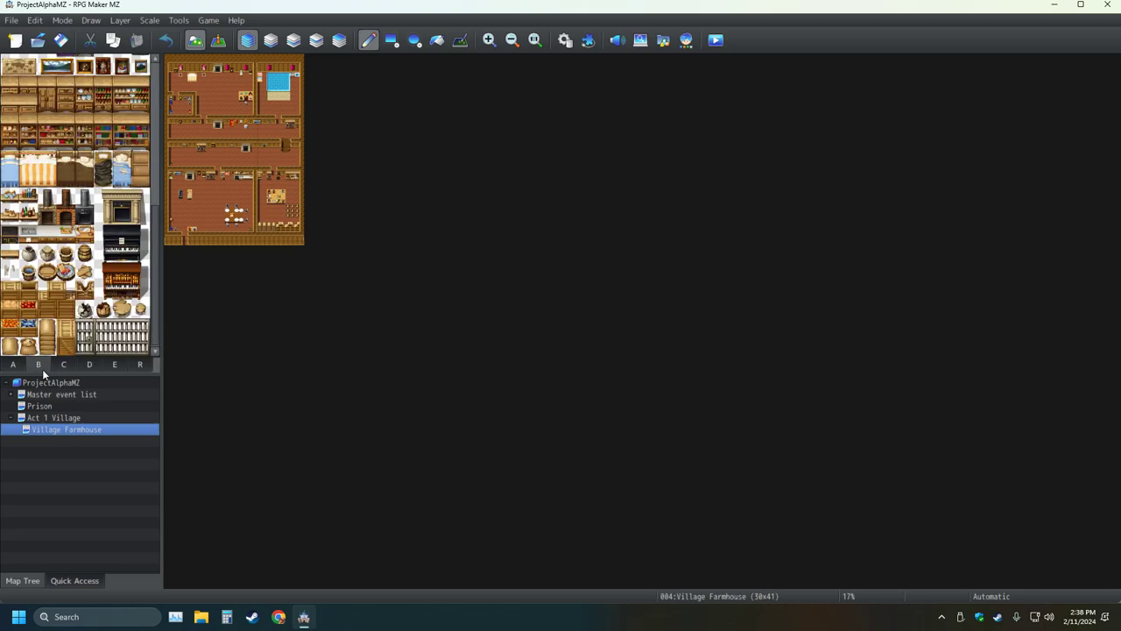
right_click(52, 435)
click(71, 435)
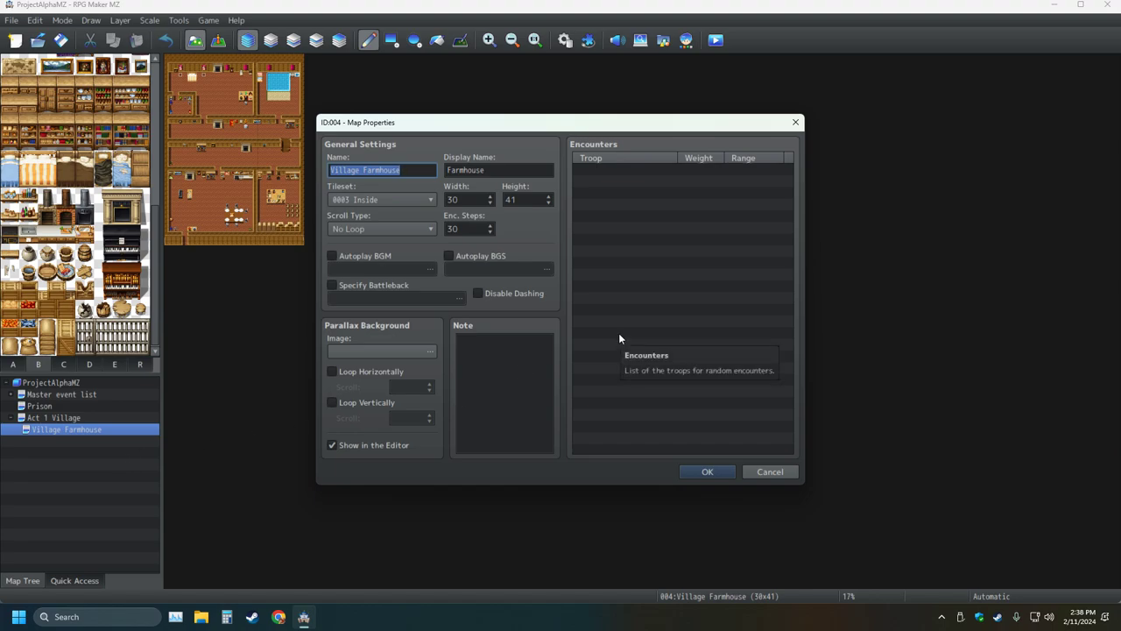
click(413, 170)
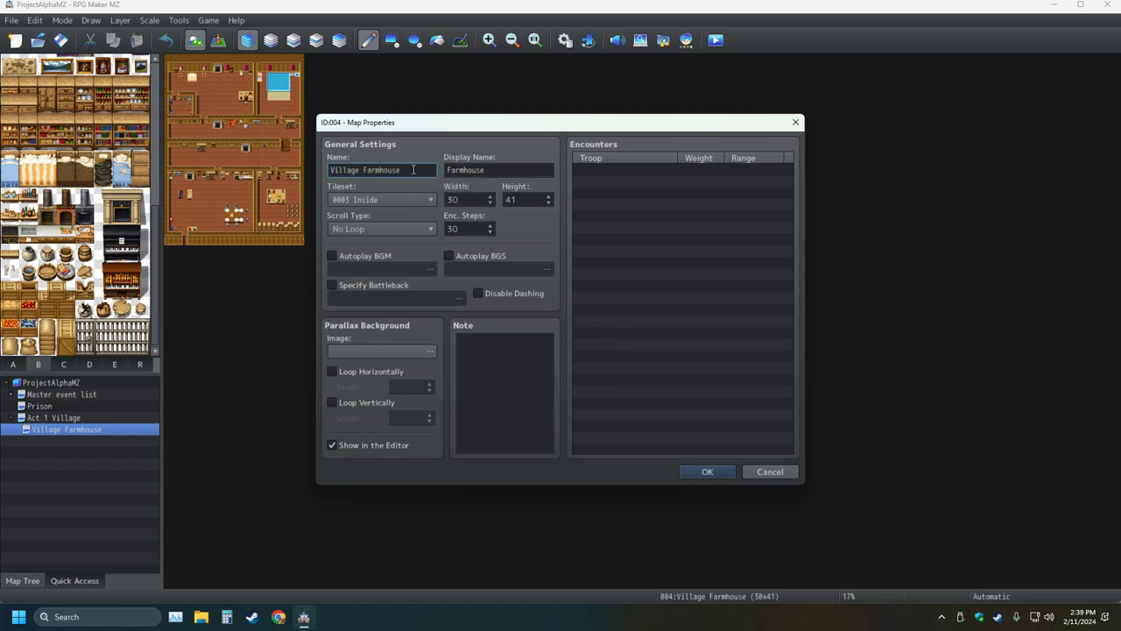
drag(411, 170, 363, 170)
key(BackSpace)
text(Inn)
key(Tab)
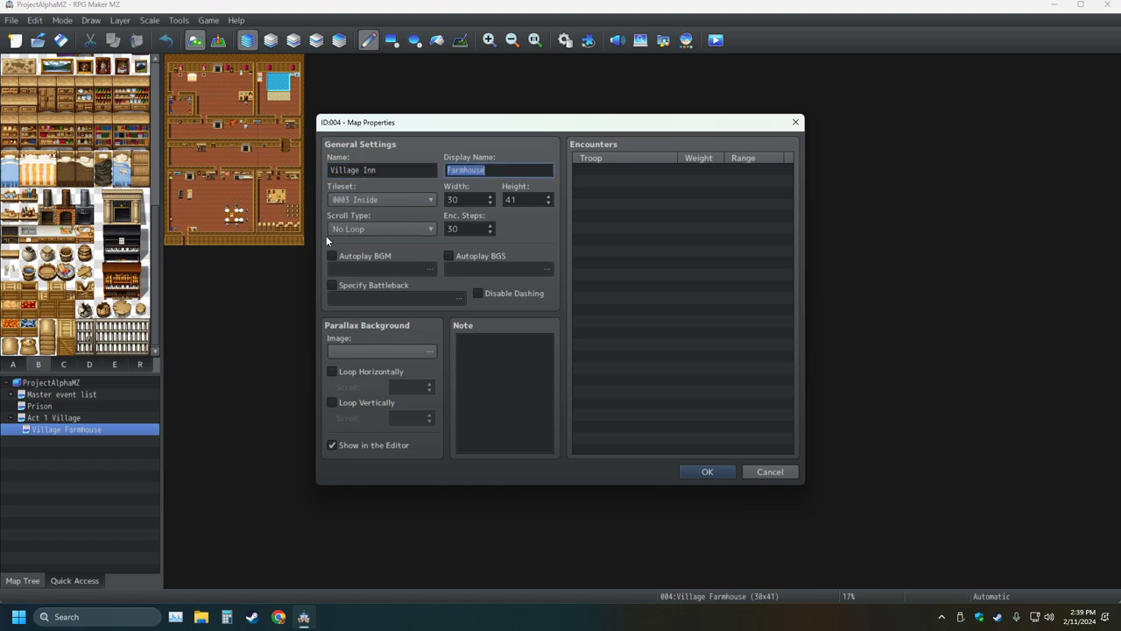
text(Inn)
key(shift+Tab)
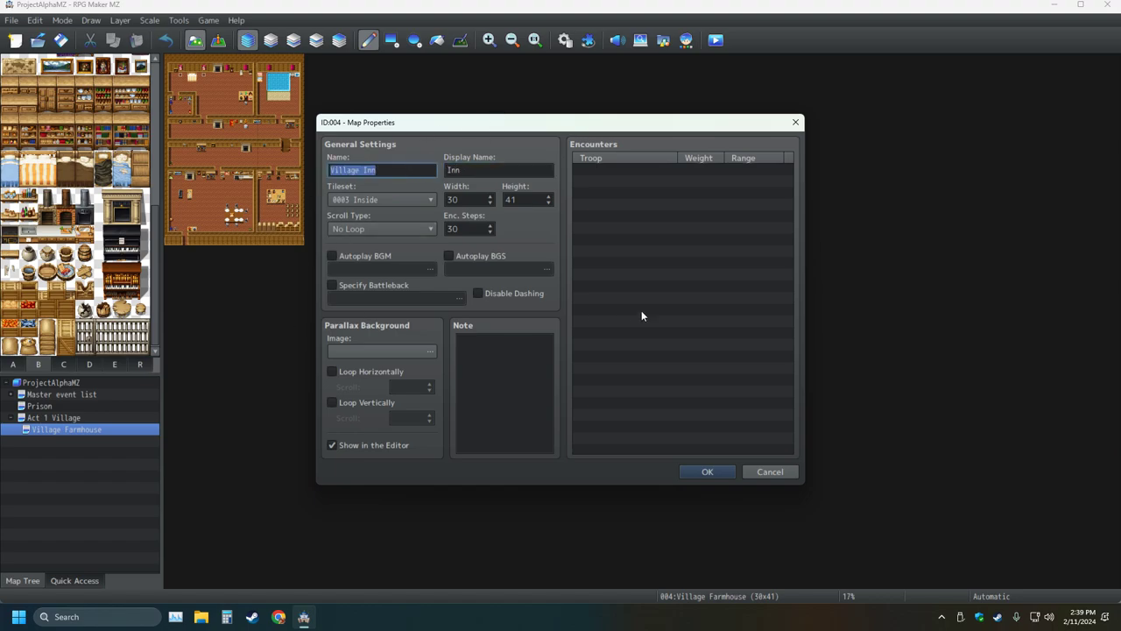
click(613, 292)
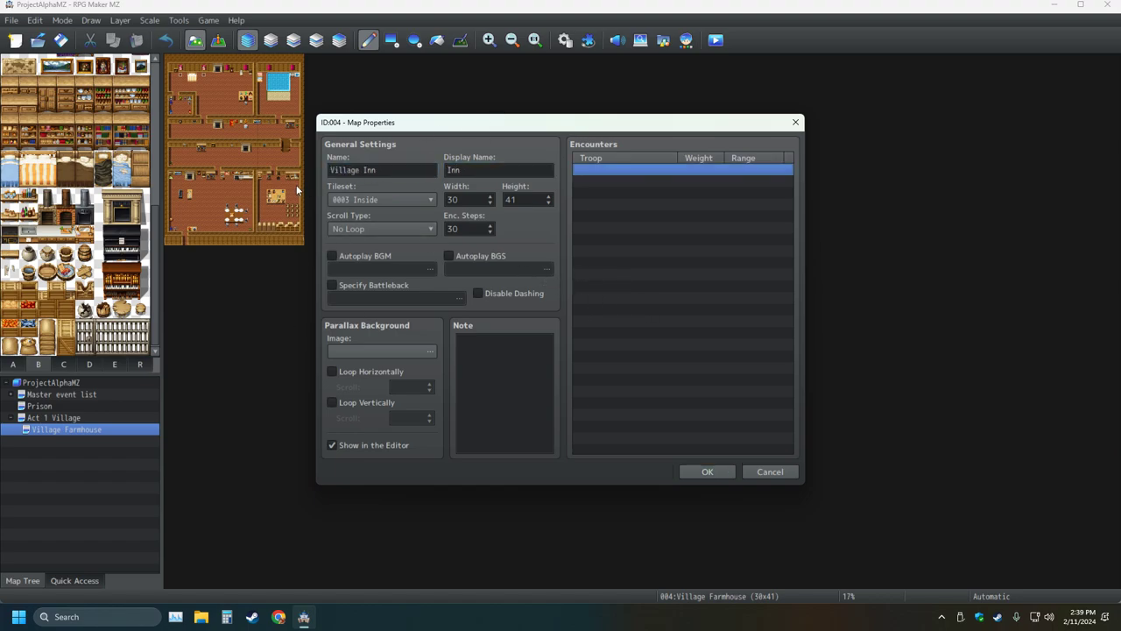
click(334, 256)
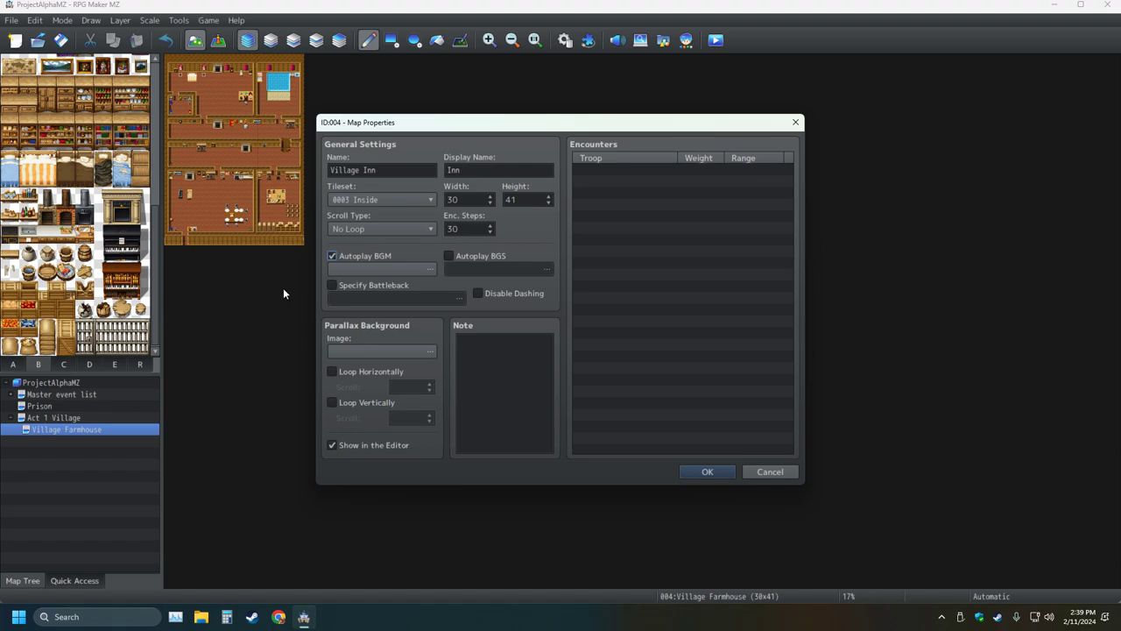
click(332, 256)
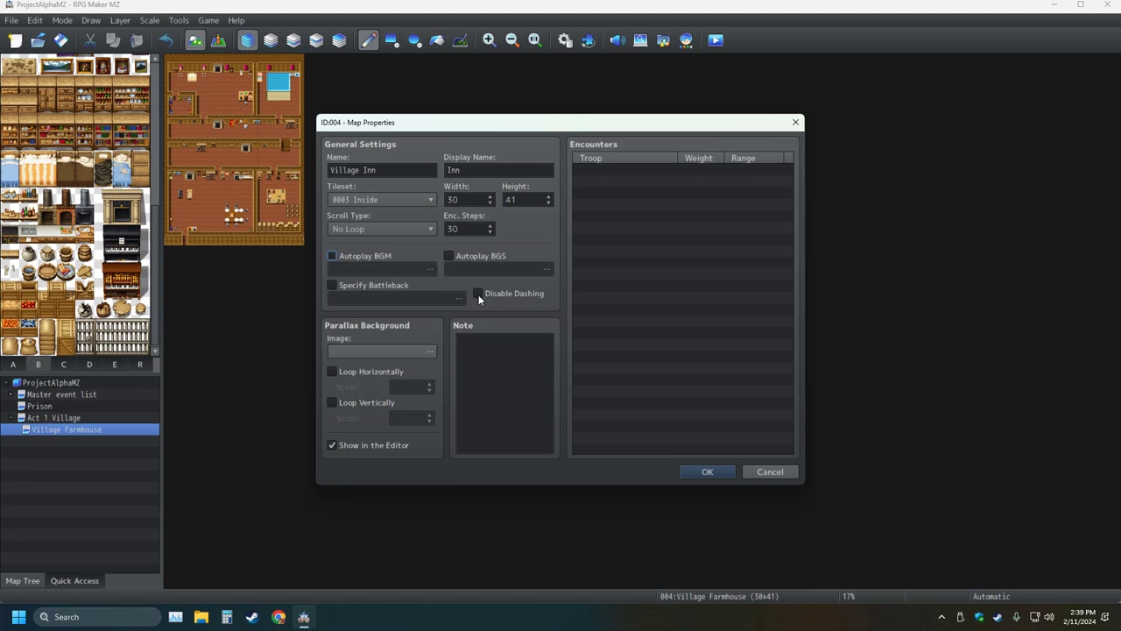
click(770, 471)
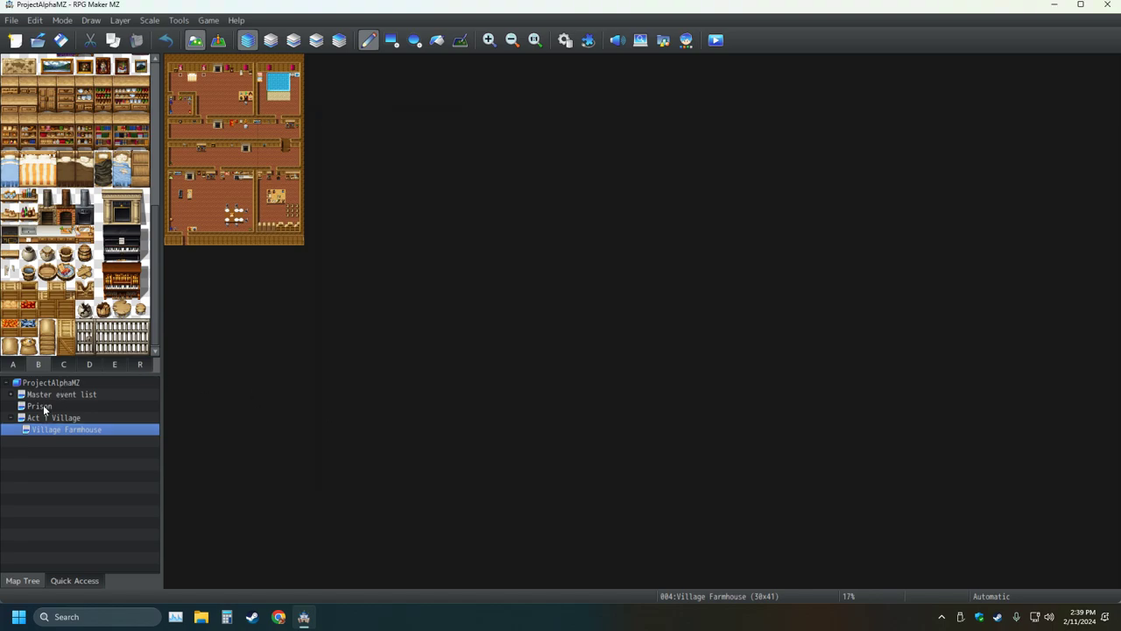
Step: Check the Act 1 Village map's properties for comparison and disable dashing on the Village Farmhouse map
click(46, 419)
right_click(55, 418)
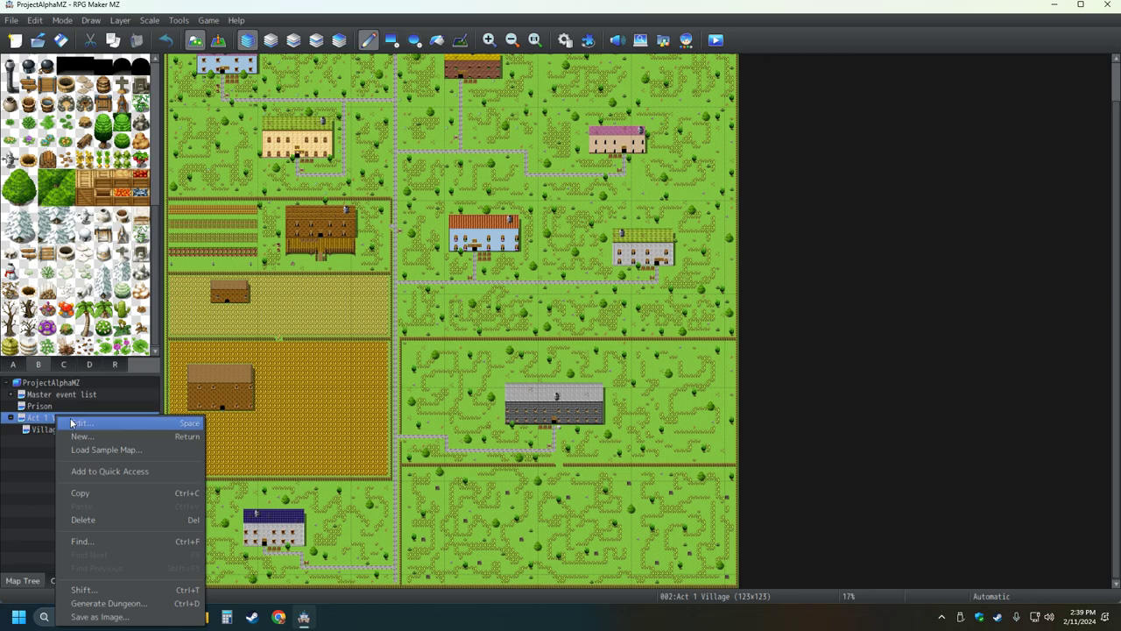
click(70, 423)
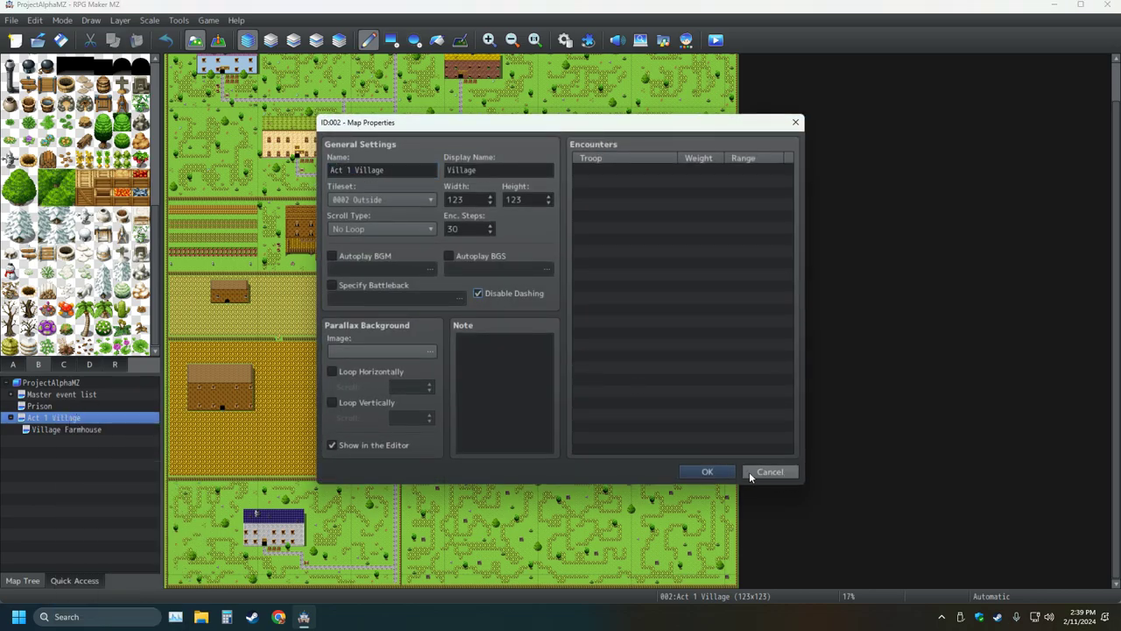
click(774, 472)
click(44, 428)
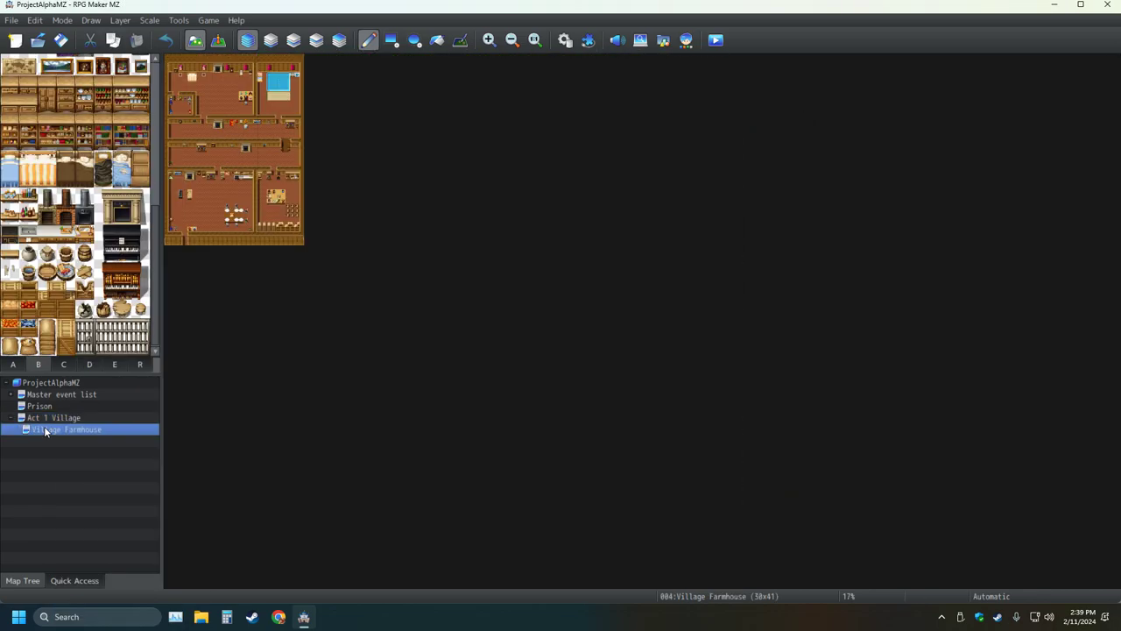
right_click(47, 422)
click(76, 428)
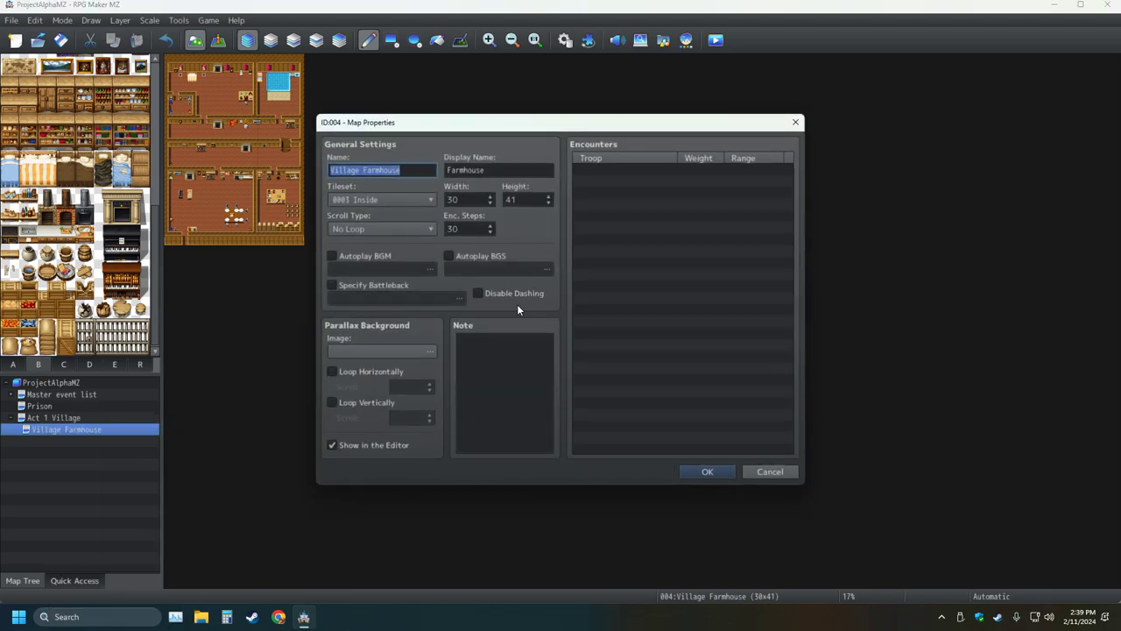
click(486, 296)
click(704, 471)
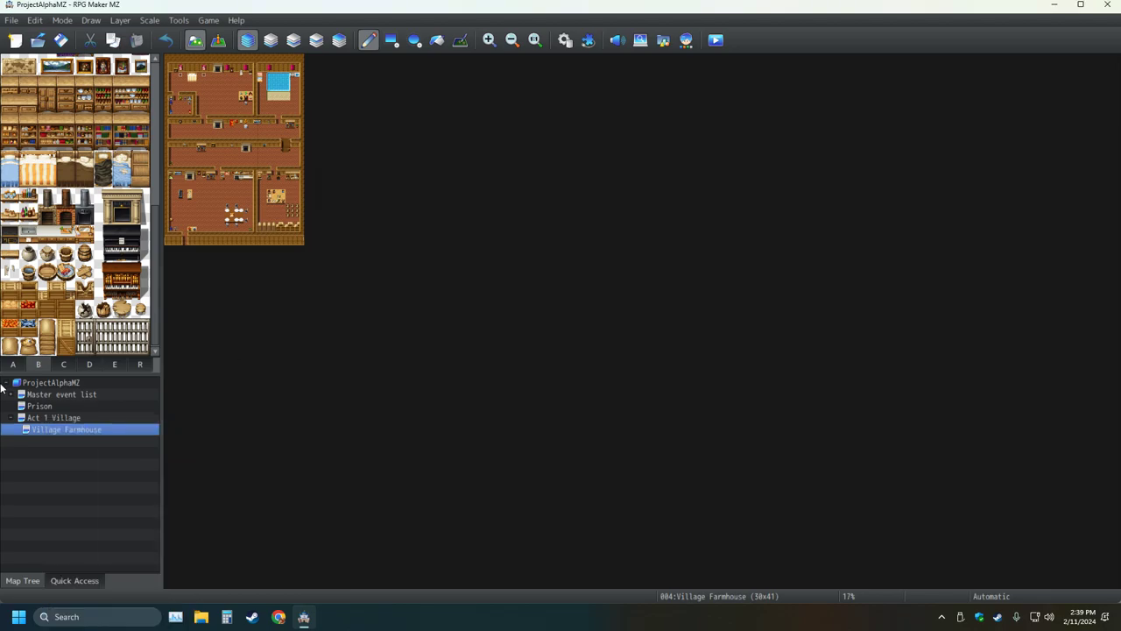
Step: Create a new map under Village Farmhouse named Village Inn, with the display name Inn and dashing disabled
right_click(54, 442)
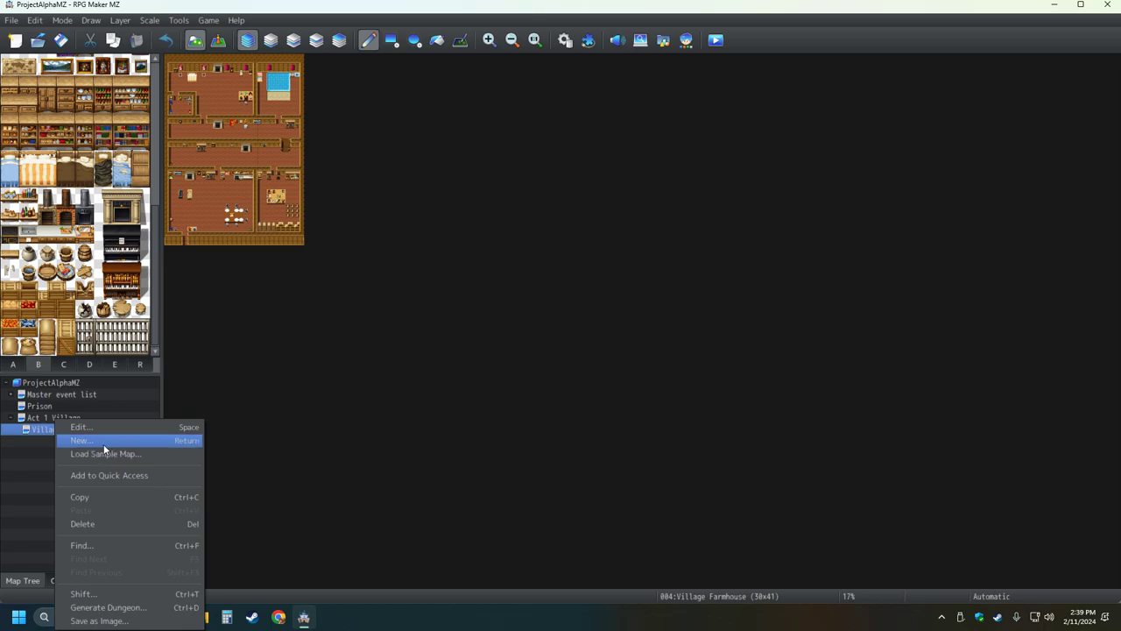
click(104, 444)
click(480, 294)
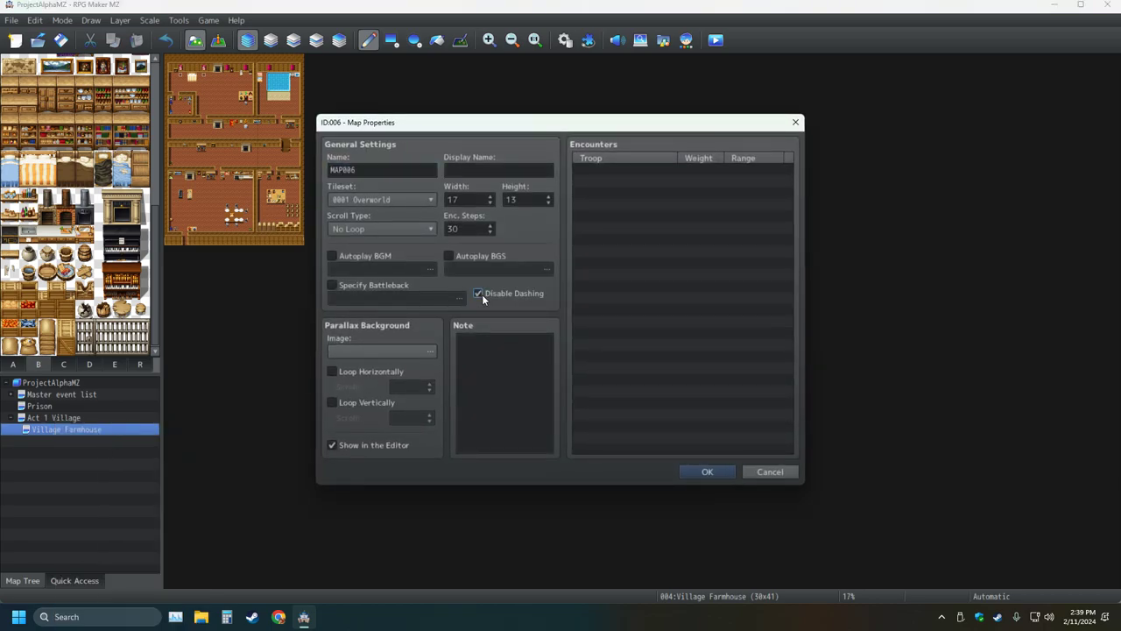
double_click(382, 173)
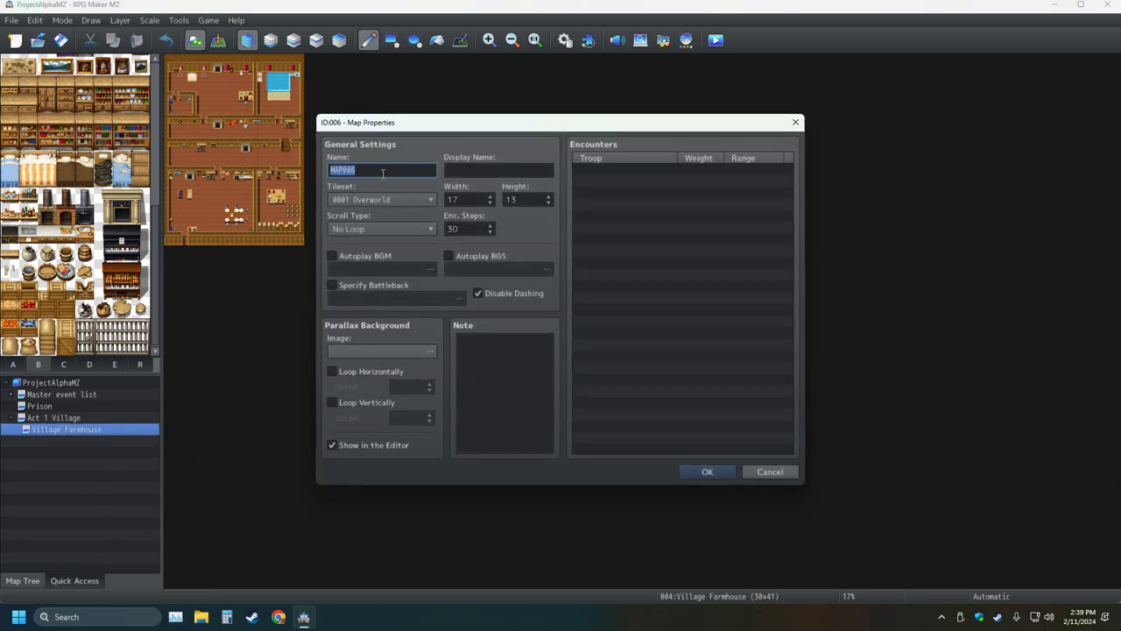
text(Village Inn)
key(Tab)
text(Inn)
key(Return)
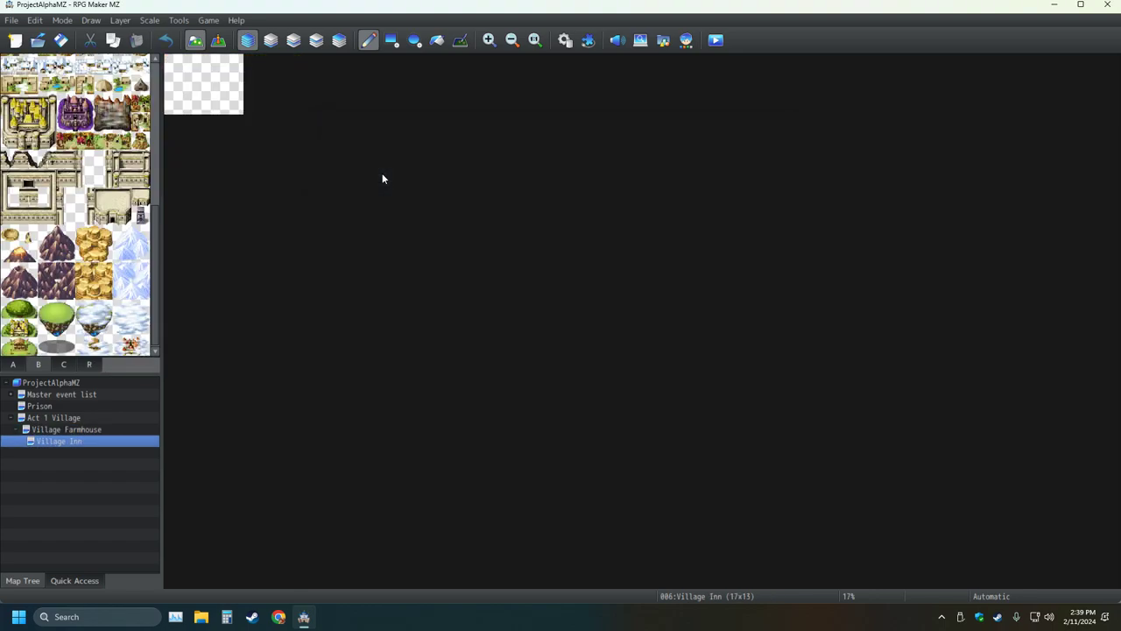
Step: Change the Village Inn map's tileset from Overworld to the interior tileset used by the Village Farmhouse
right_click(68, 450)
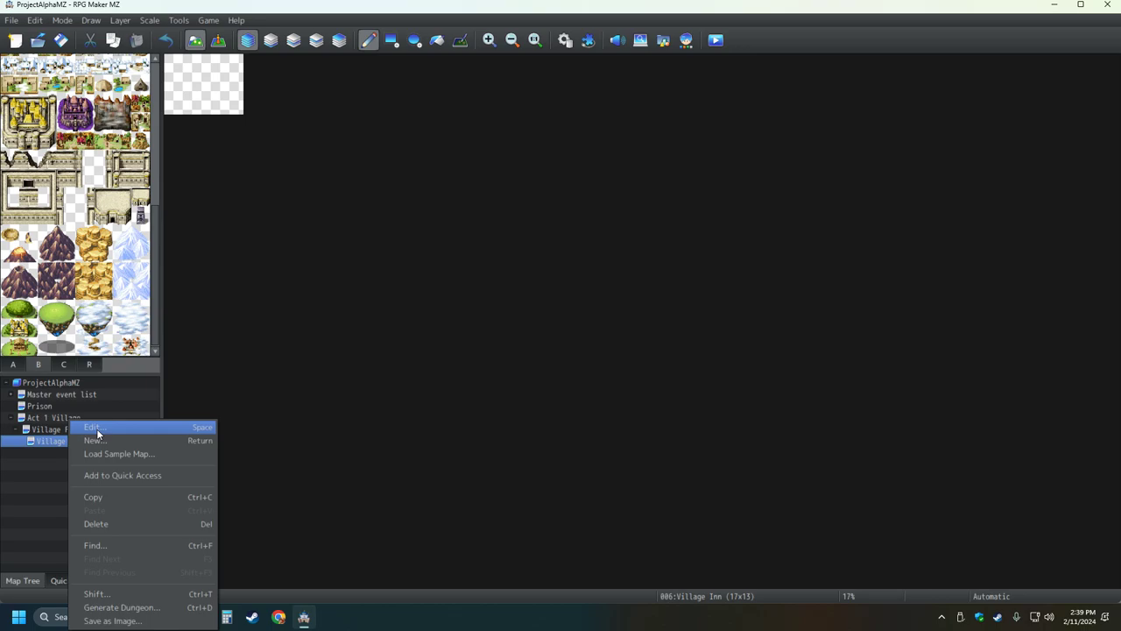
click(97, 428)
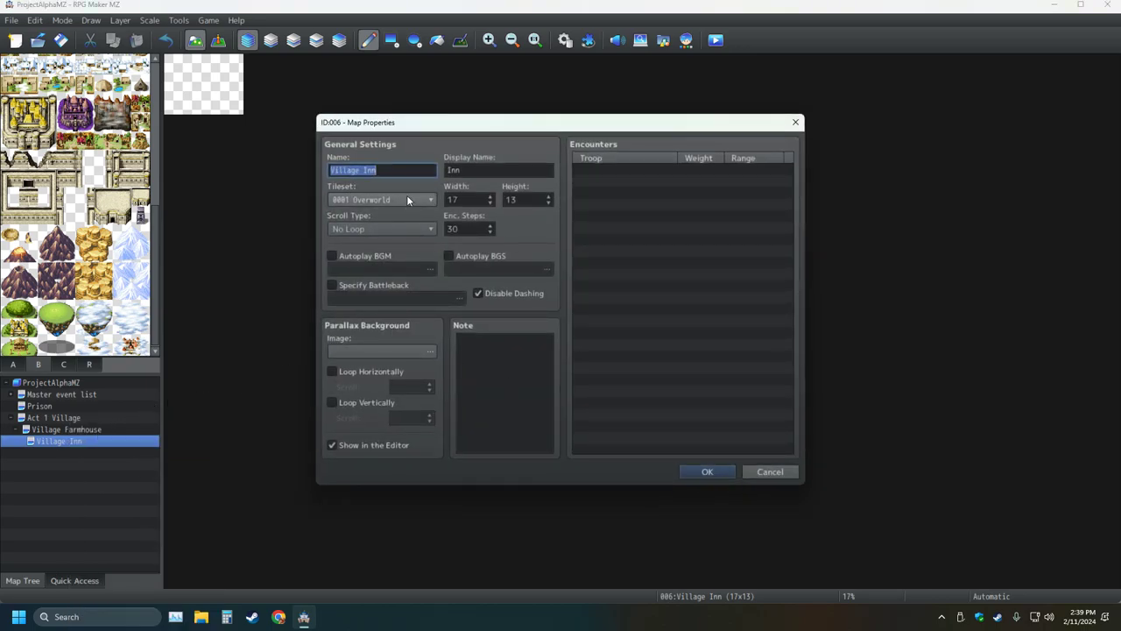
scroll(406, 195, down, 2)
click(728, 473)
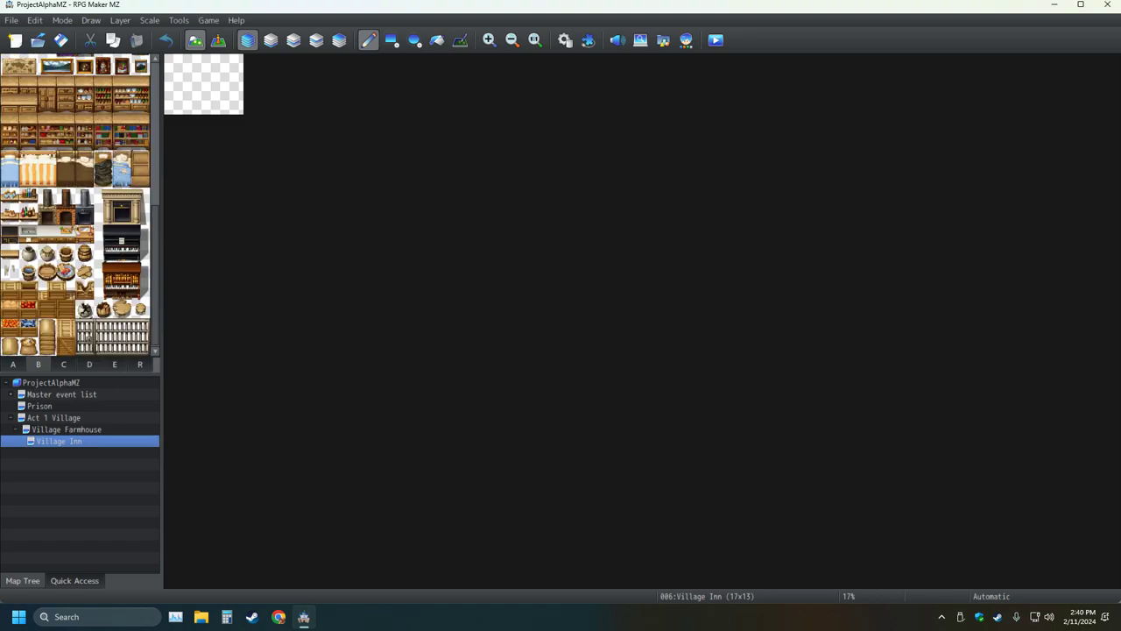
Step: Switch to Steam and install RPG Maker VX Ace from the hidden games on drive C with both shortcuts enabled
click(252, 616)
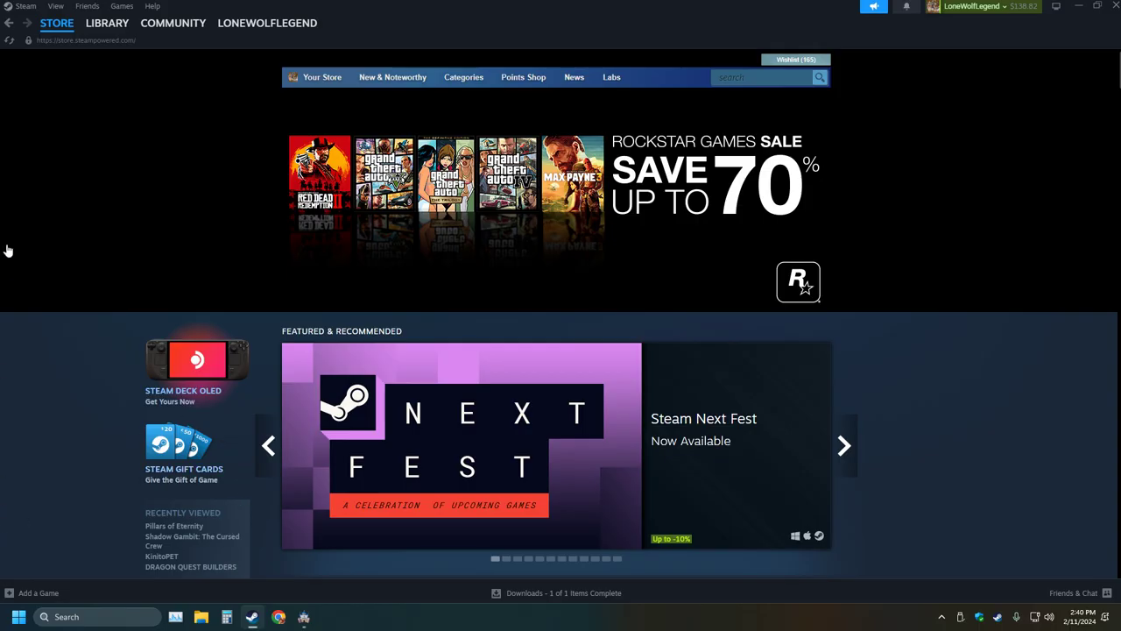
click(55, 7)
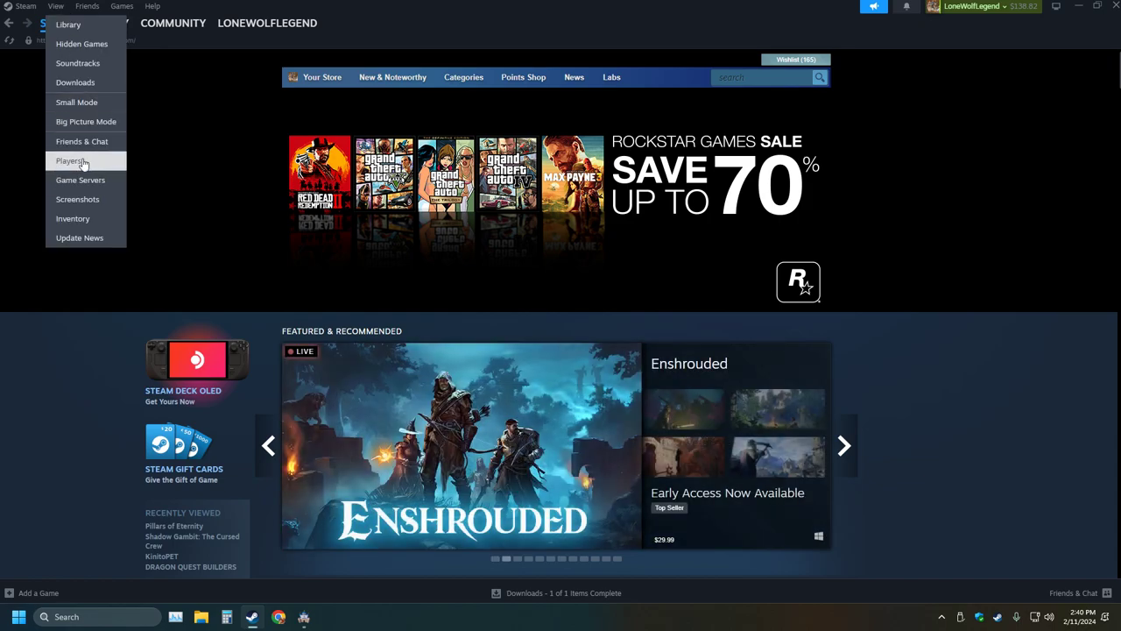
click(87, 45)
scroll(150, 360, down, 5)
click(132, 343)
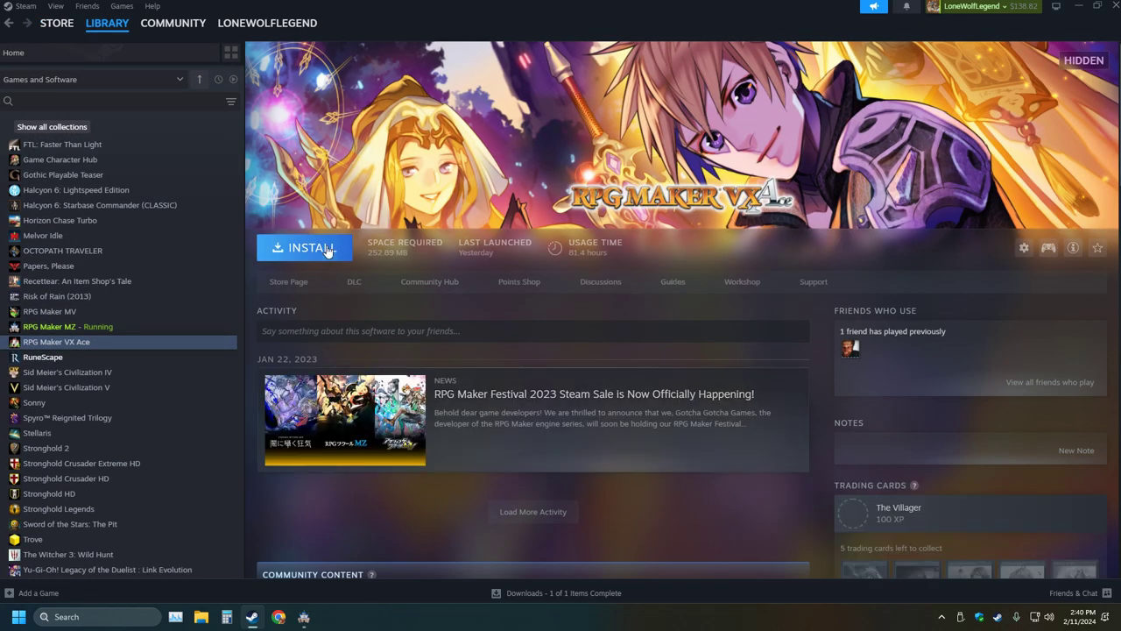
click(324, 248)
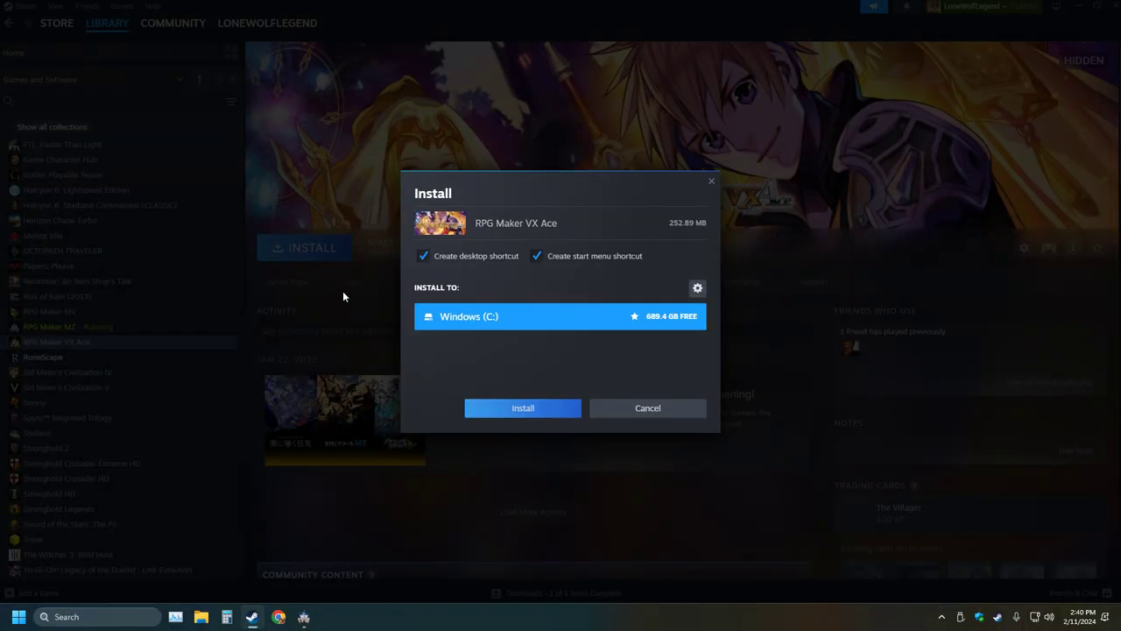
click(553, 410)
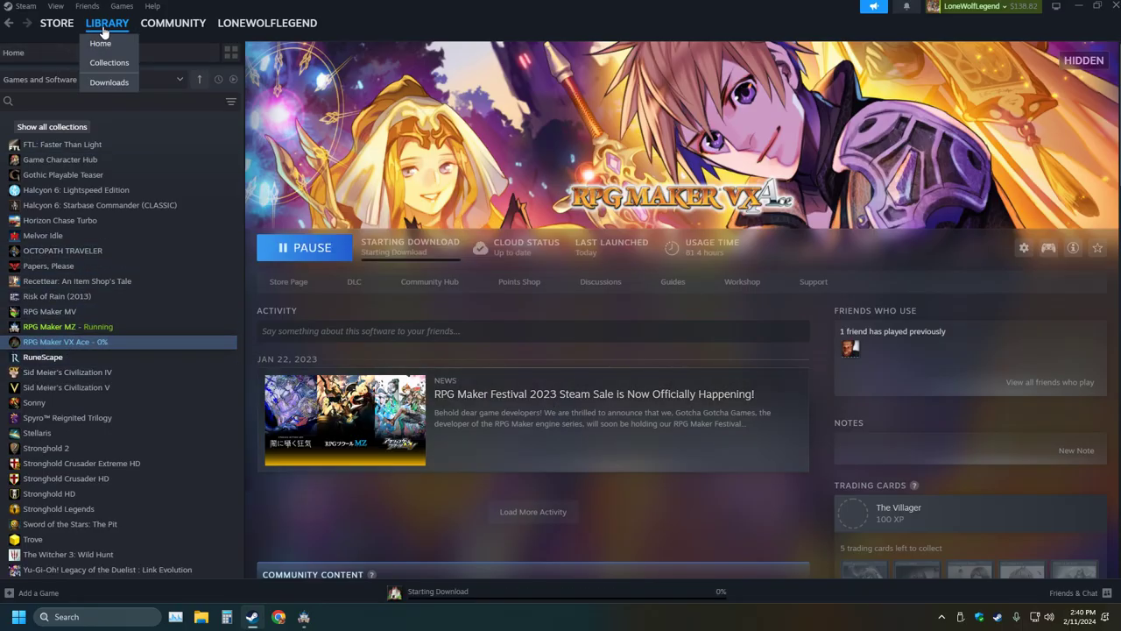
Step: Show all collections in the Steam library and return to the hidden games list
click(78, 128)
scroll(129, 359, down, 1)
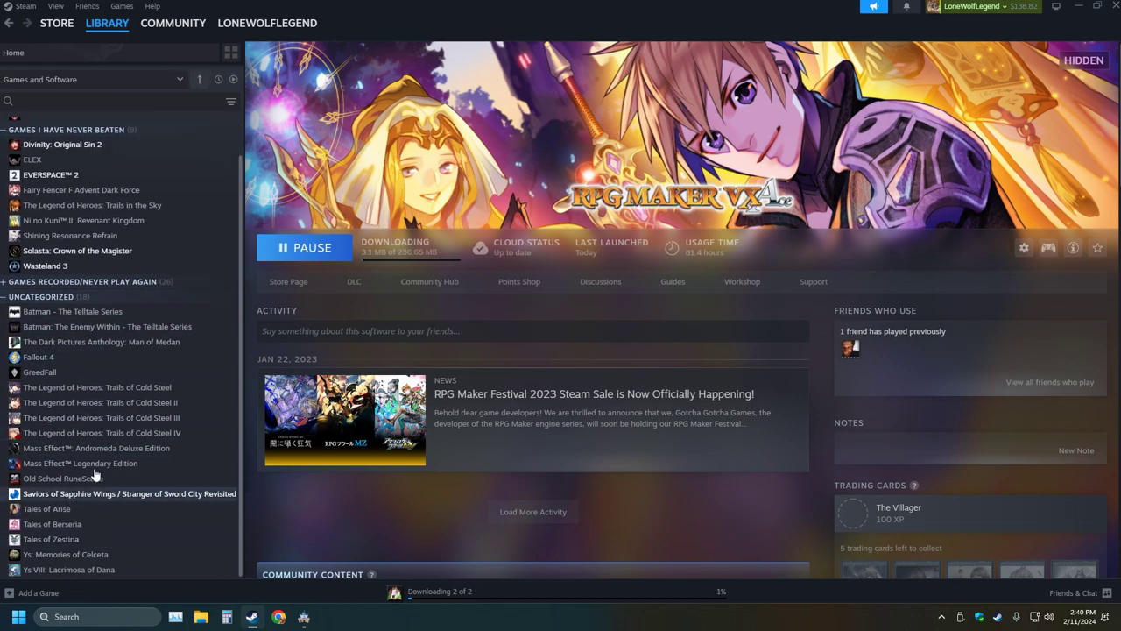
mouse_move(93, 24)
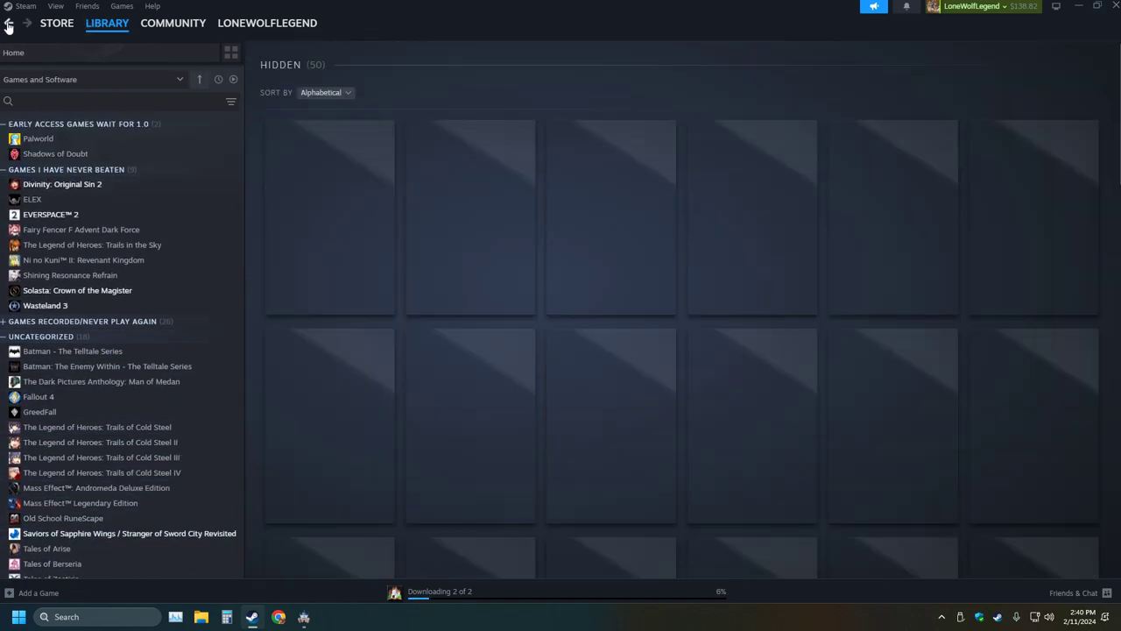
click(8, 23)
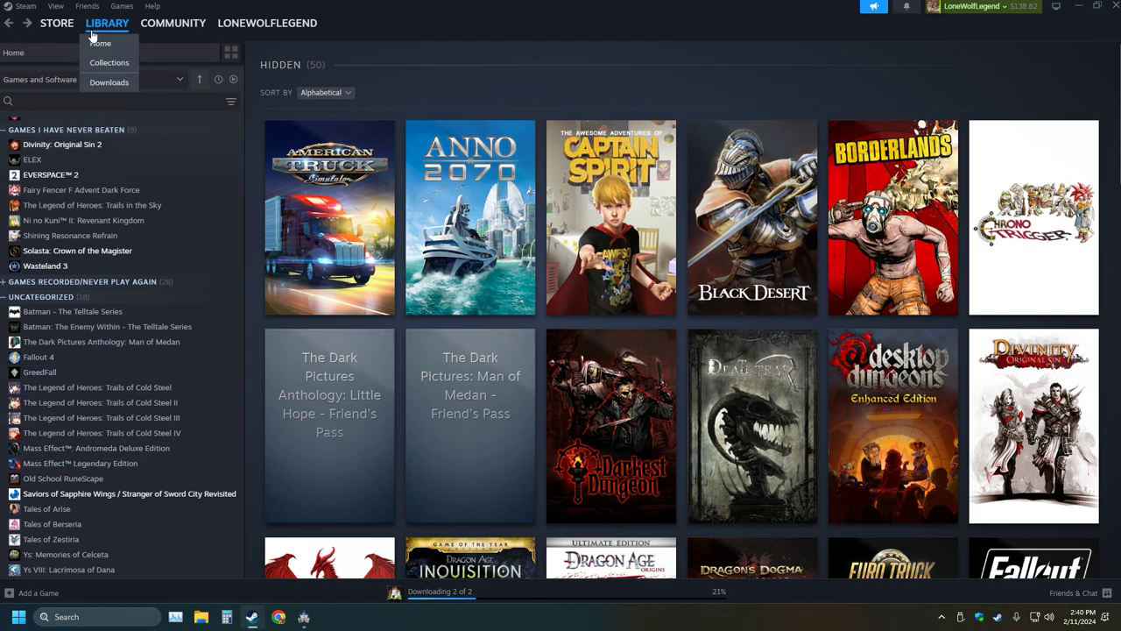
click(55, 6)
click(79, 44)
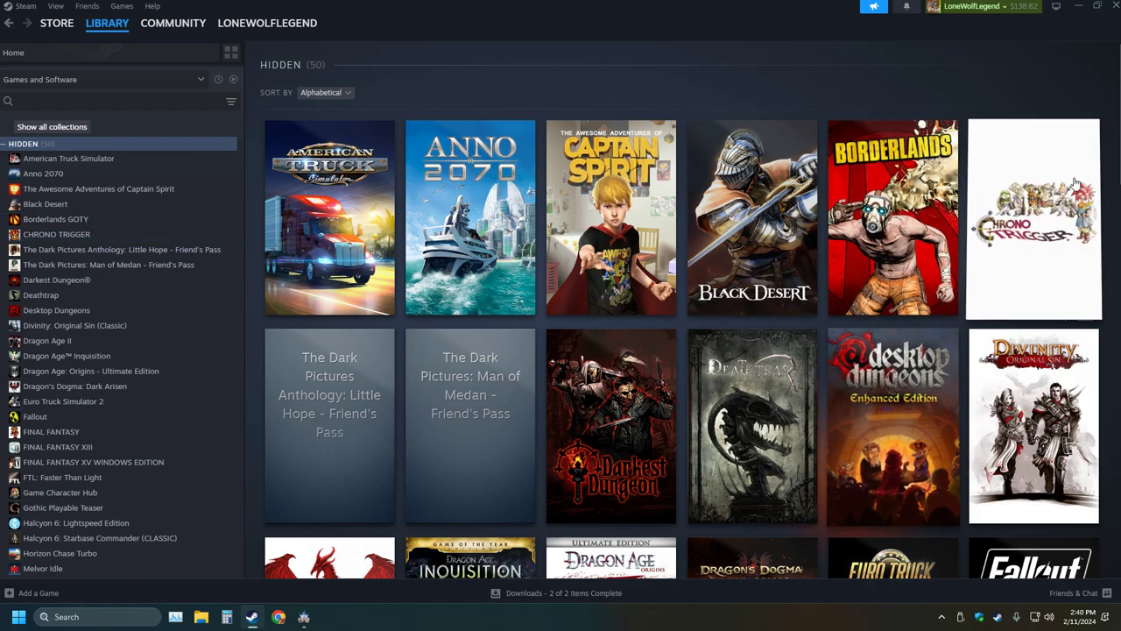
Step: Look through the covers and play times of the hidden games across the whole list and switch back to RPG Maker MZ
mouse_move(1055, 176)
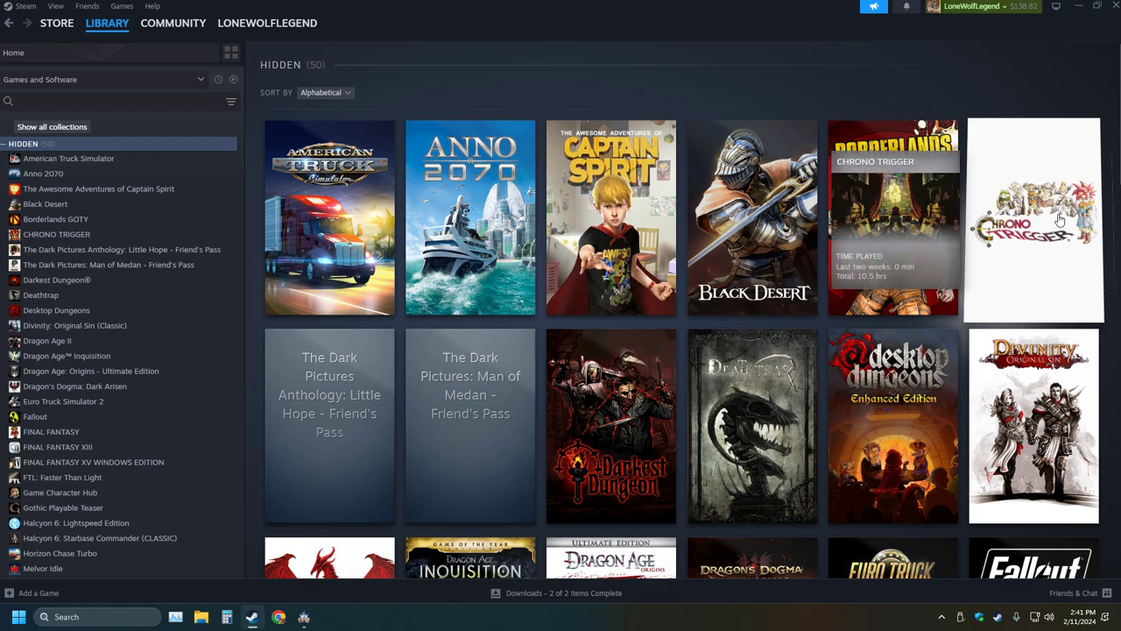
mouse_move(267, 399)
scroll(268, 398, down, 2)
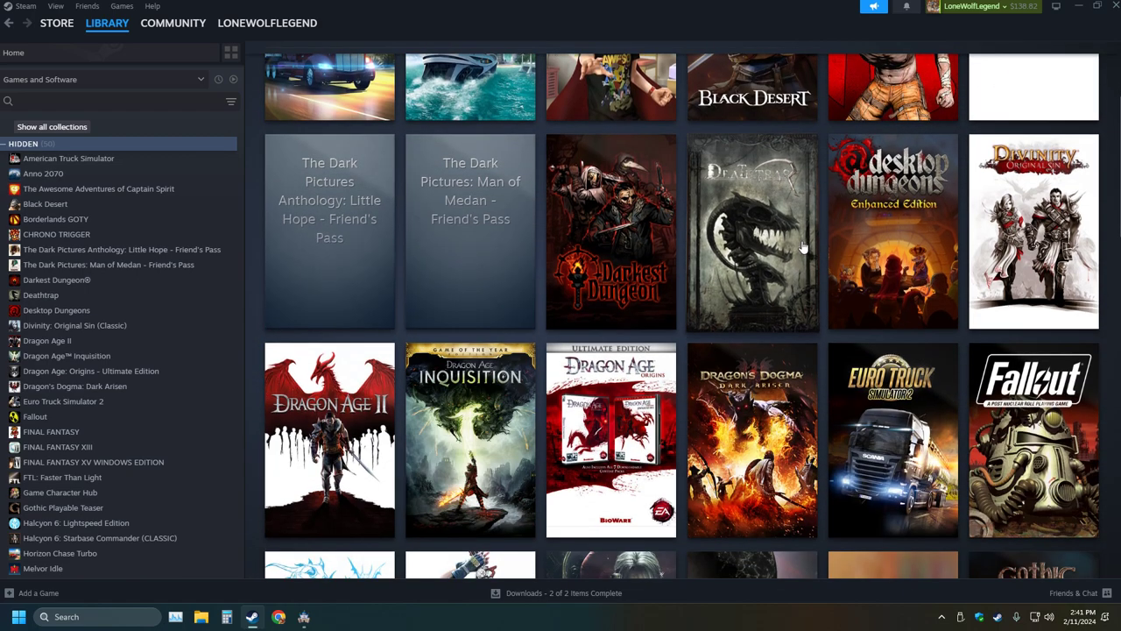
mouse_move(759, 232)
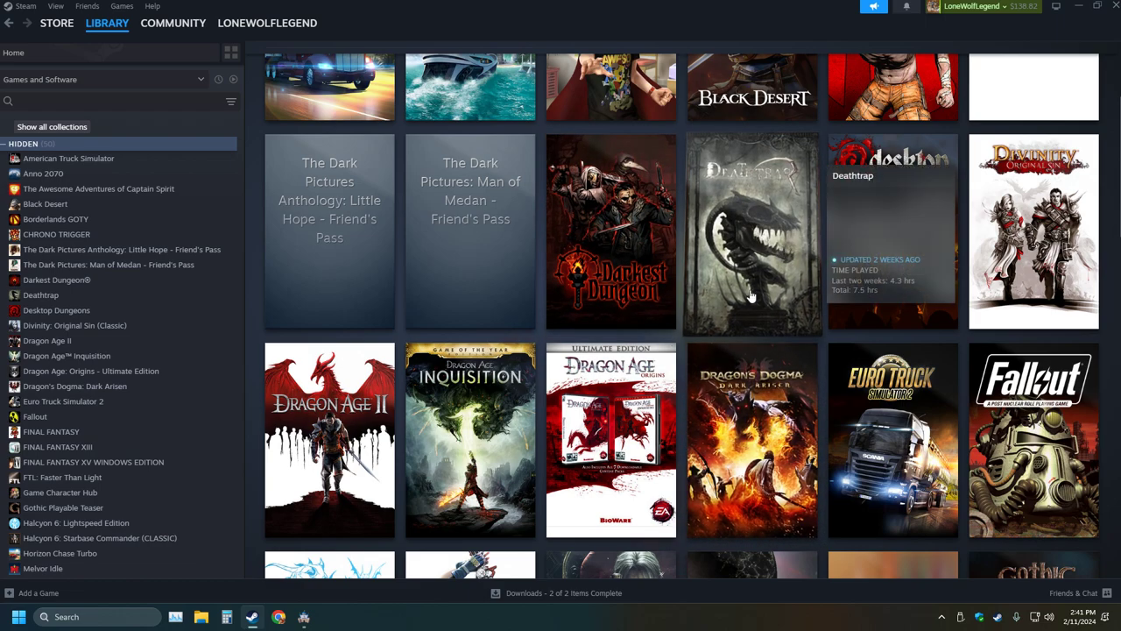
mouse_move(1036, 232)
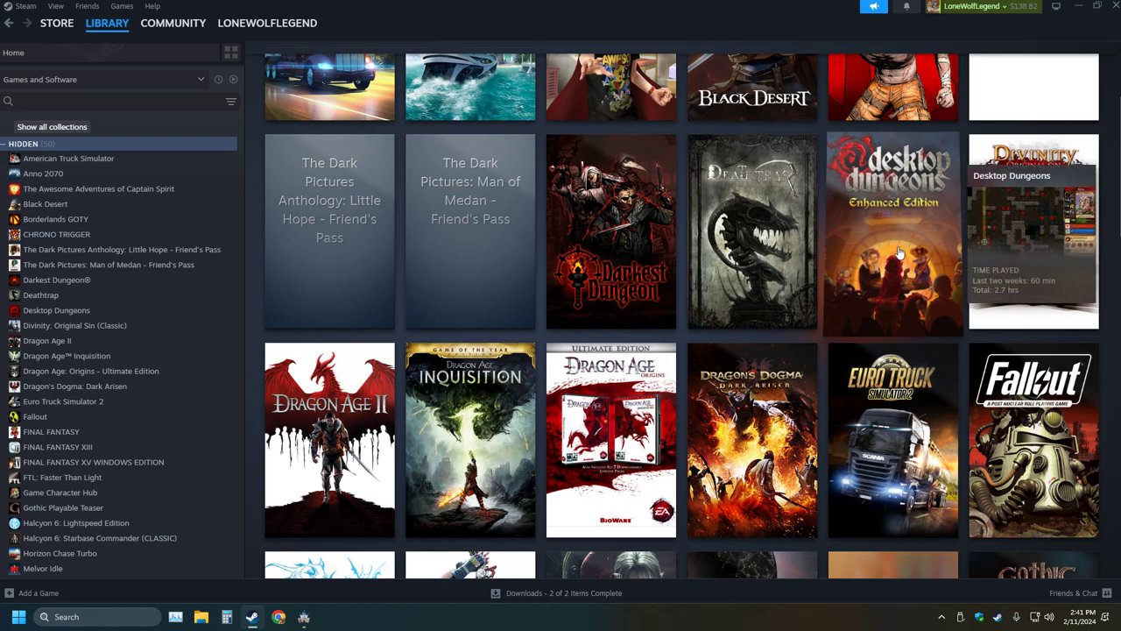
scroll(788, 306, down, 4)
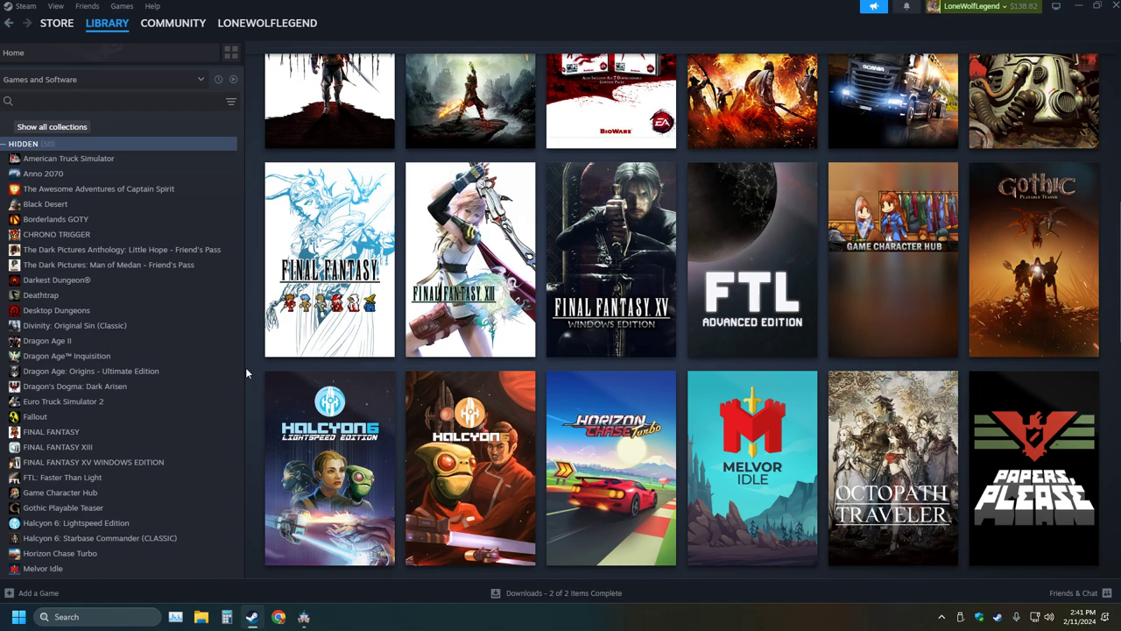
mouse_move(746, 478)
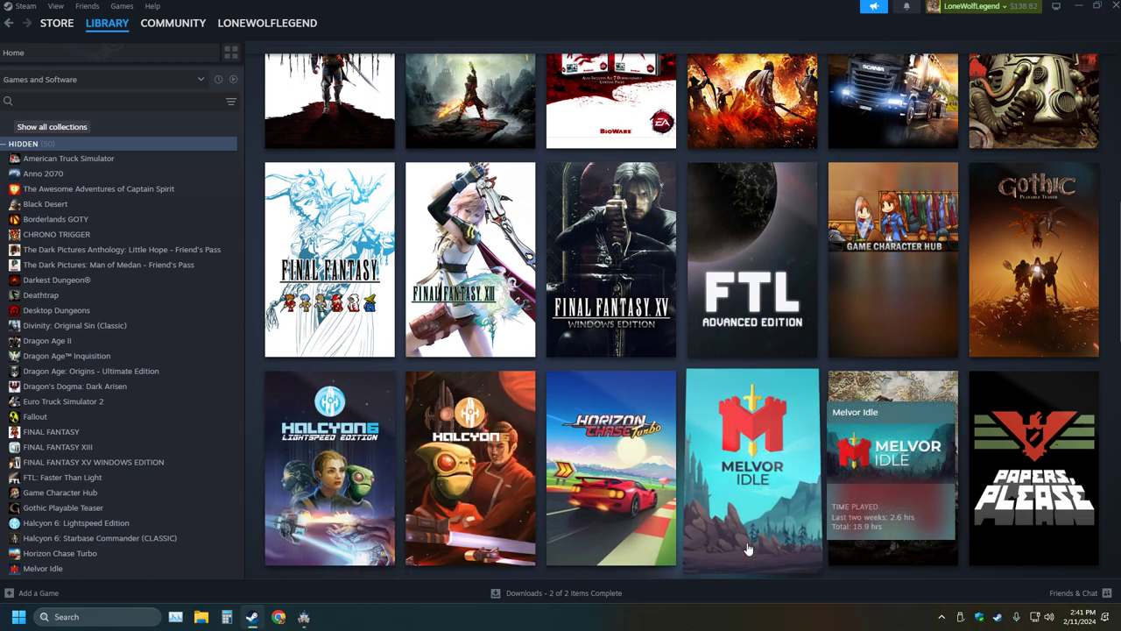
scroll(820, 561, down, 4)
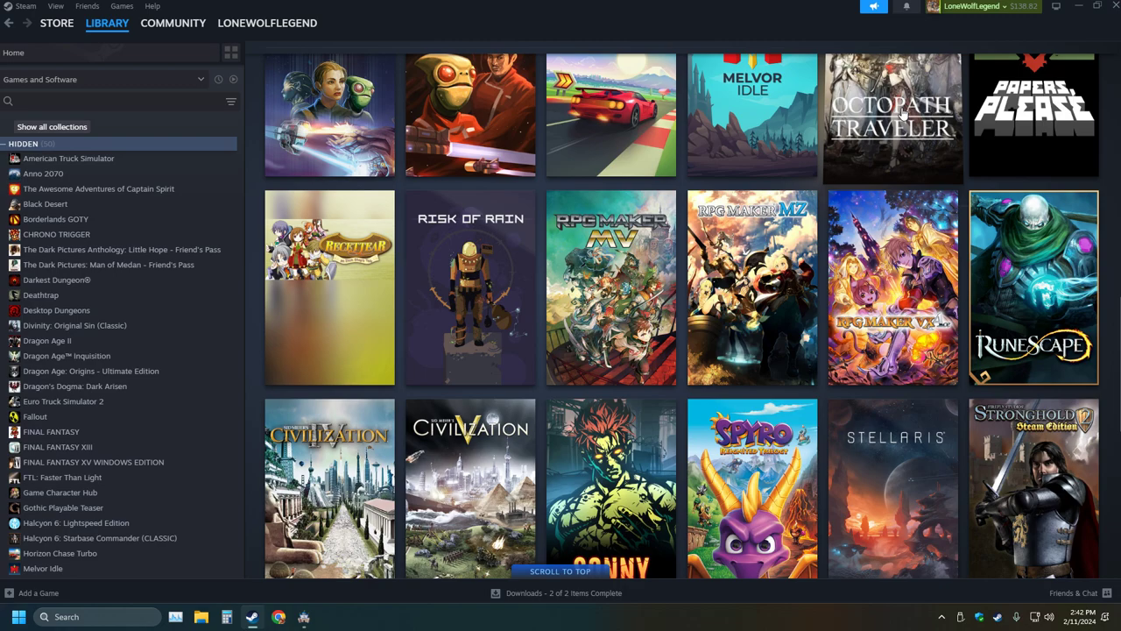
mouse_move(1051, 250)
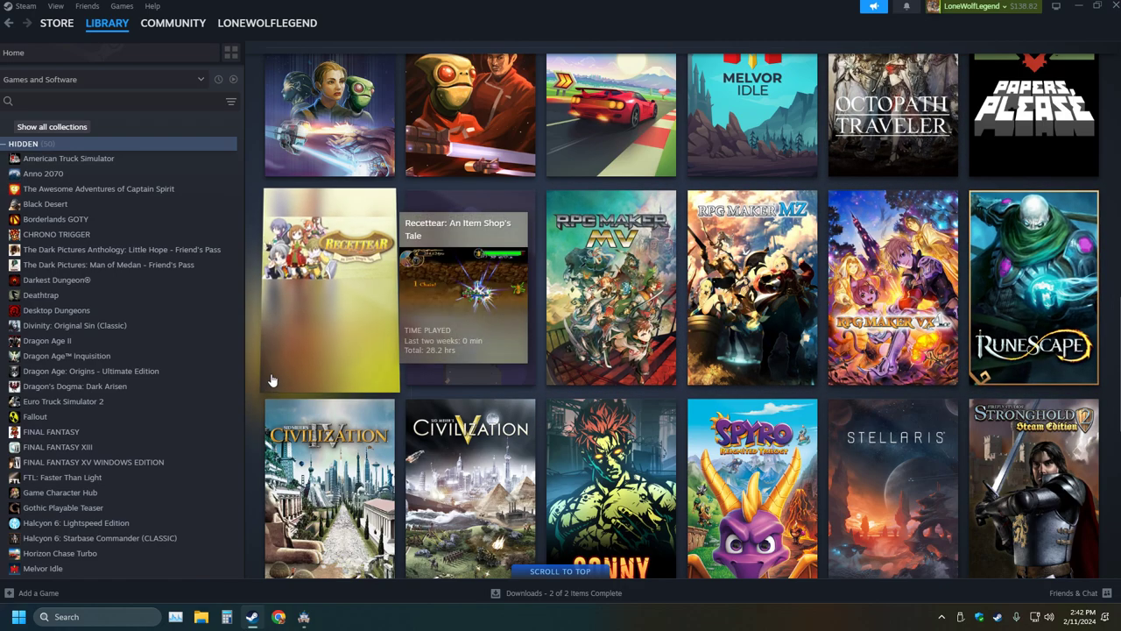
scroll(253, 357, down, 2)
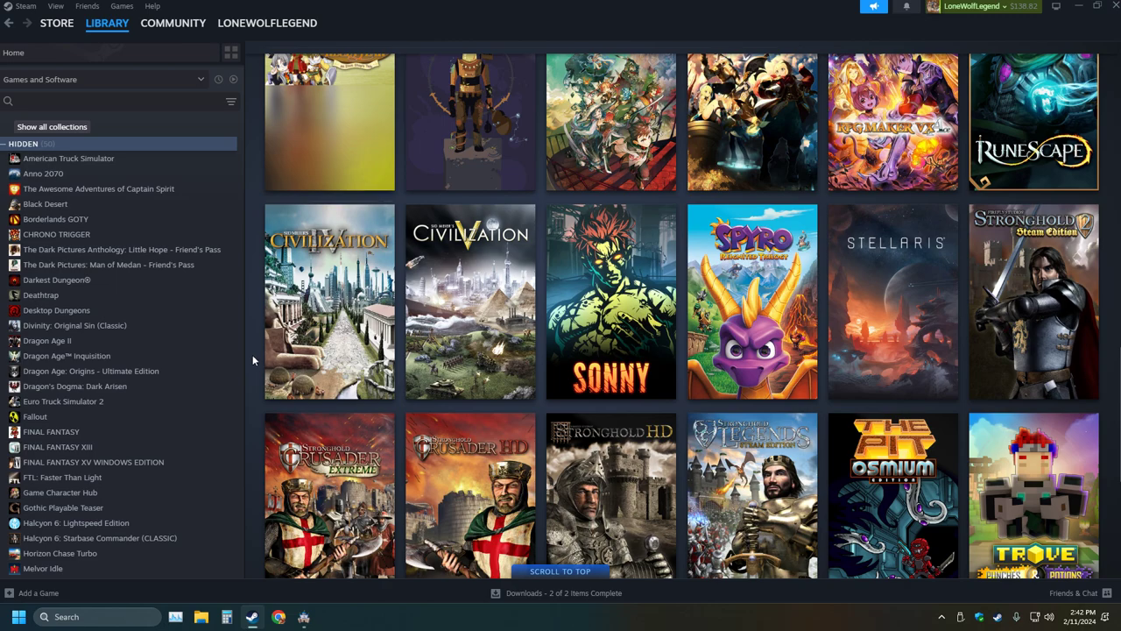
scroll(253, 359, down, 2)
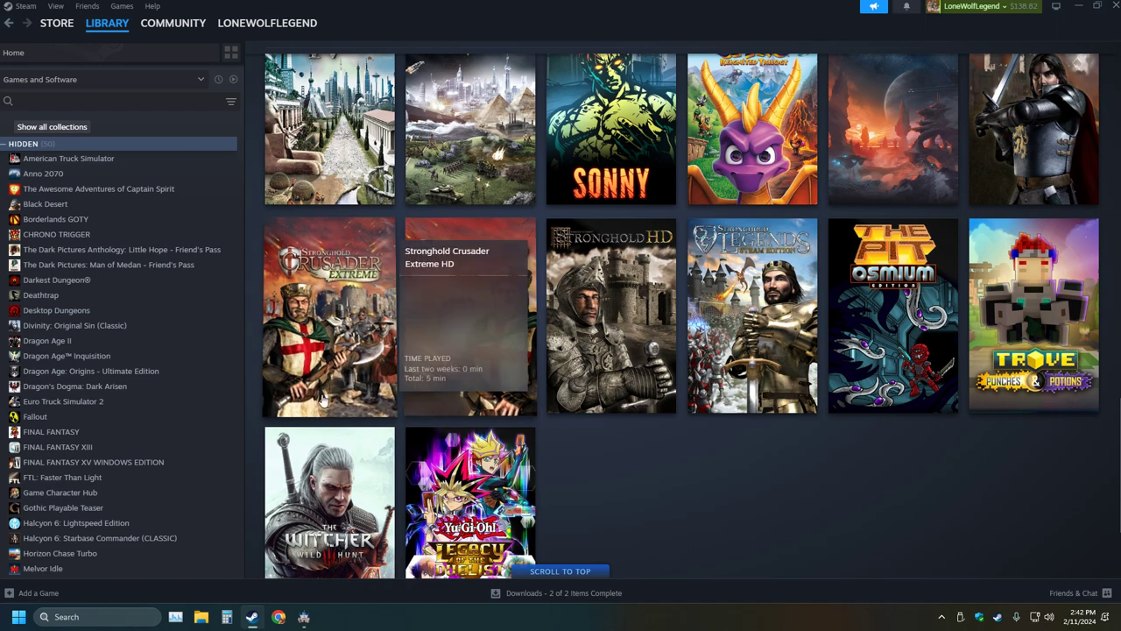
mouse_move(305, 496)
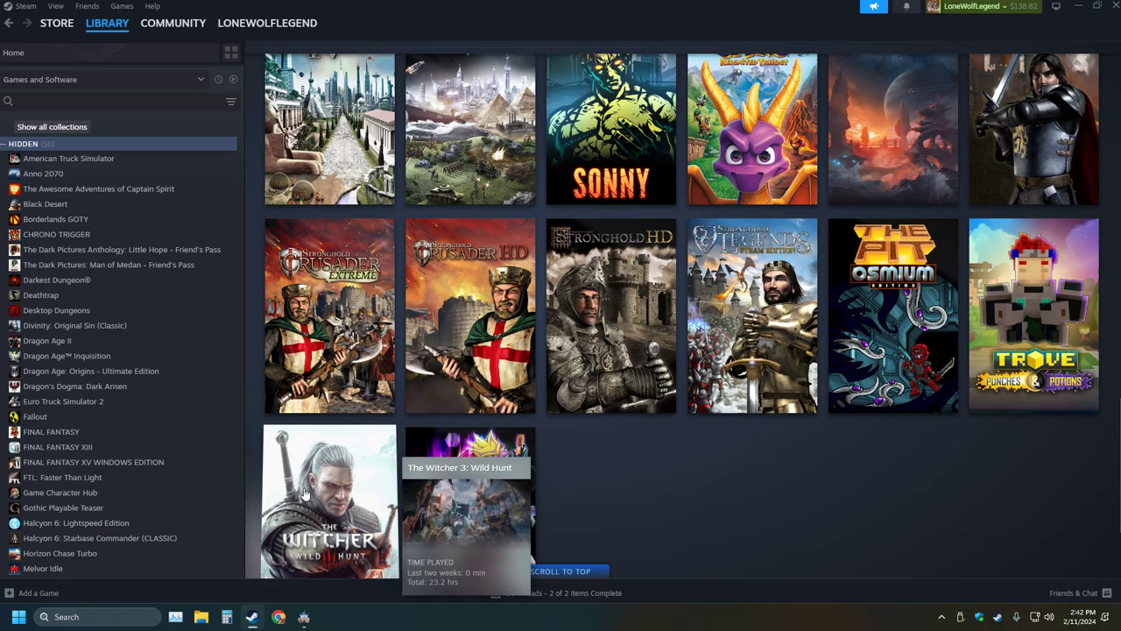
scroll(655, 497, up, 15)
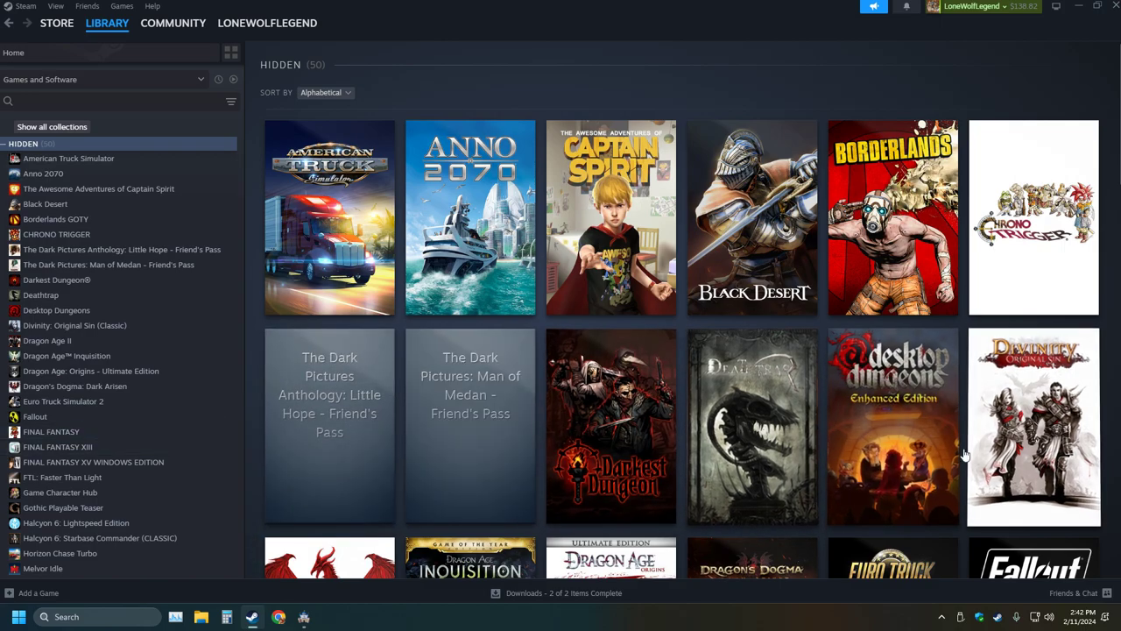
scroll(808, 535, down, 4)
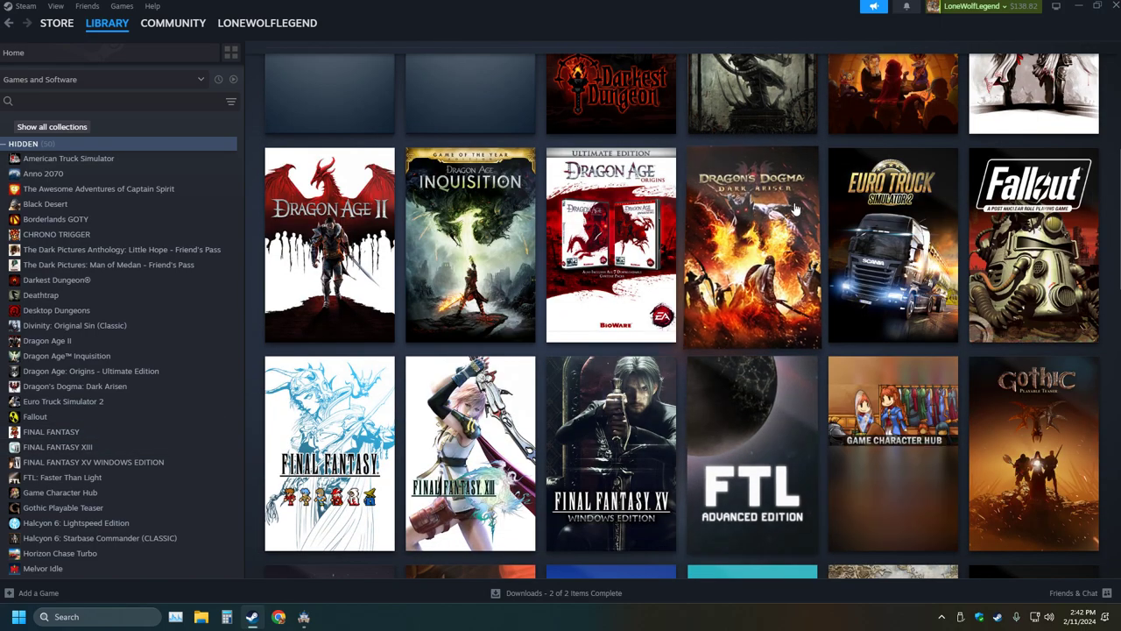
mouse_move(766, 219)
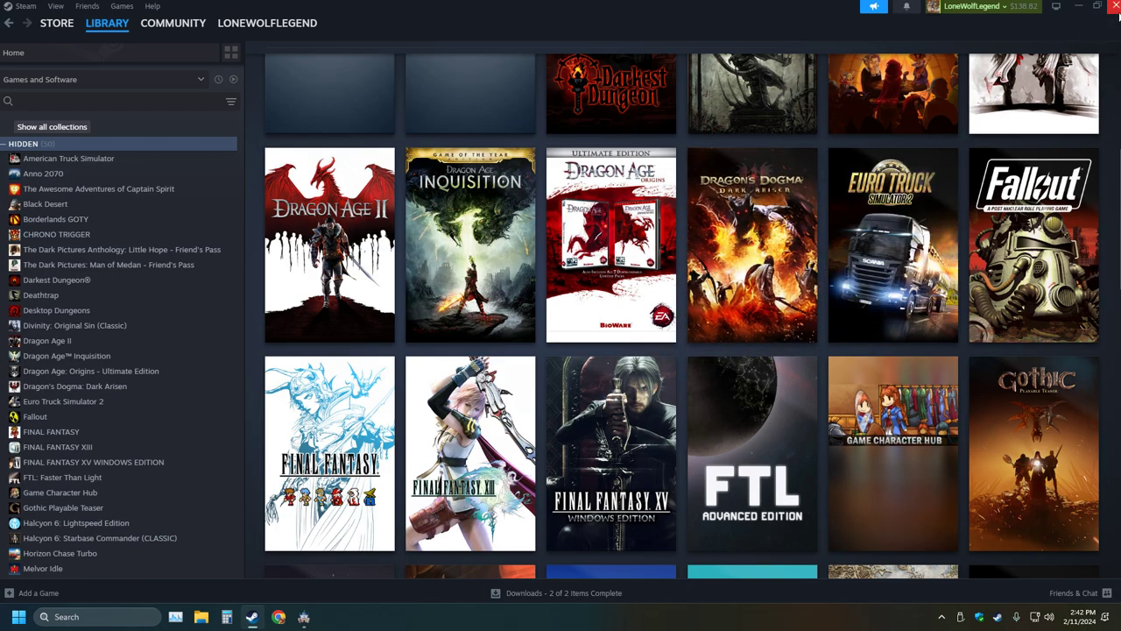
key(alt+Tab)
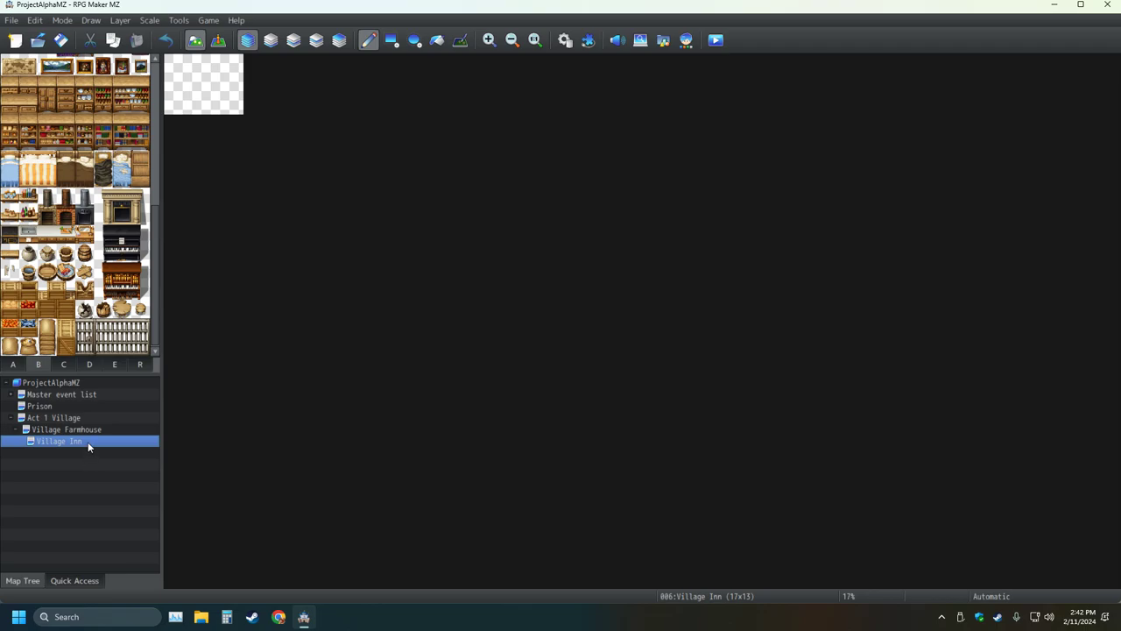
Step: Switch to Steam, launch RPG Maker VX Ace from the hidden games and open its project menu
click(252, 617)
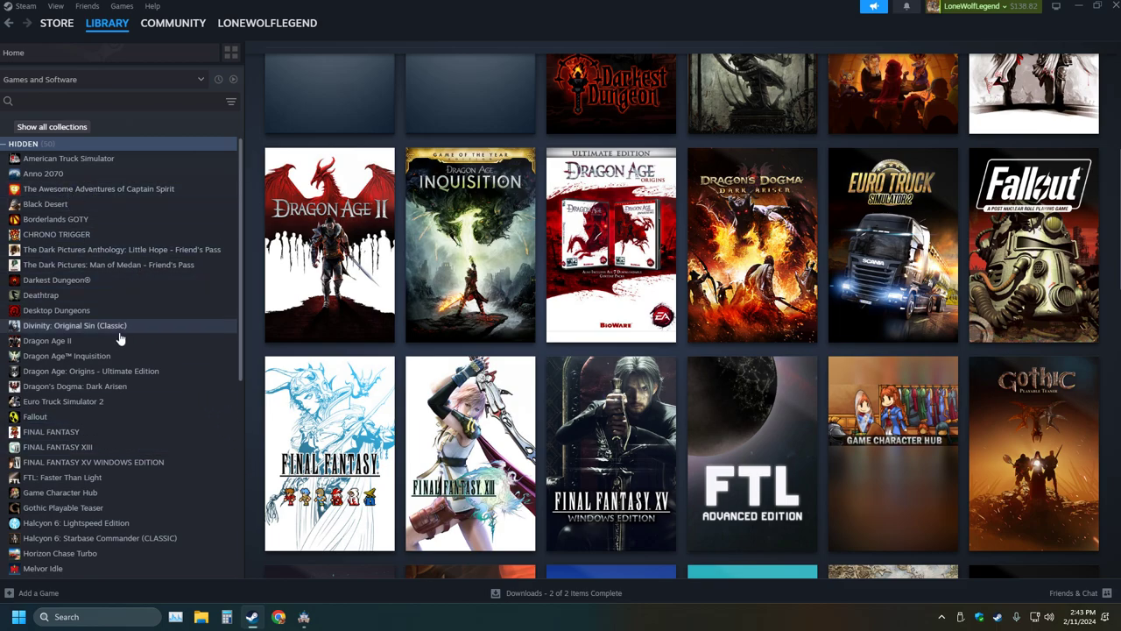
scroll(114, 325, down, 5)
click(85, 330)
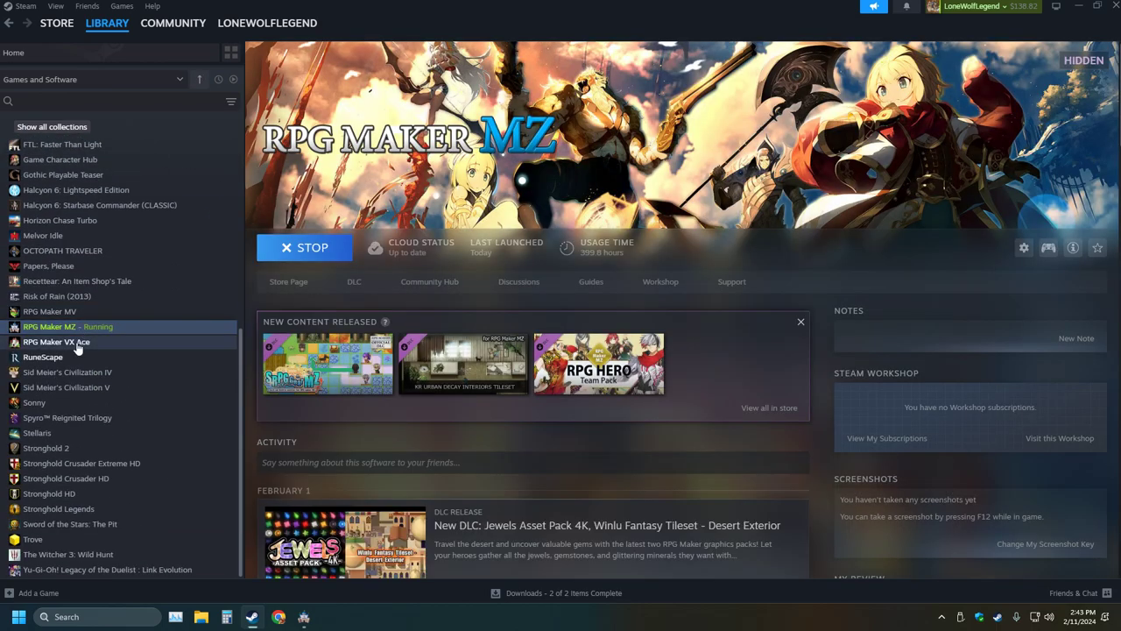
double_click(75, 343)
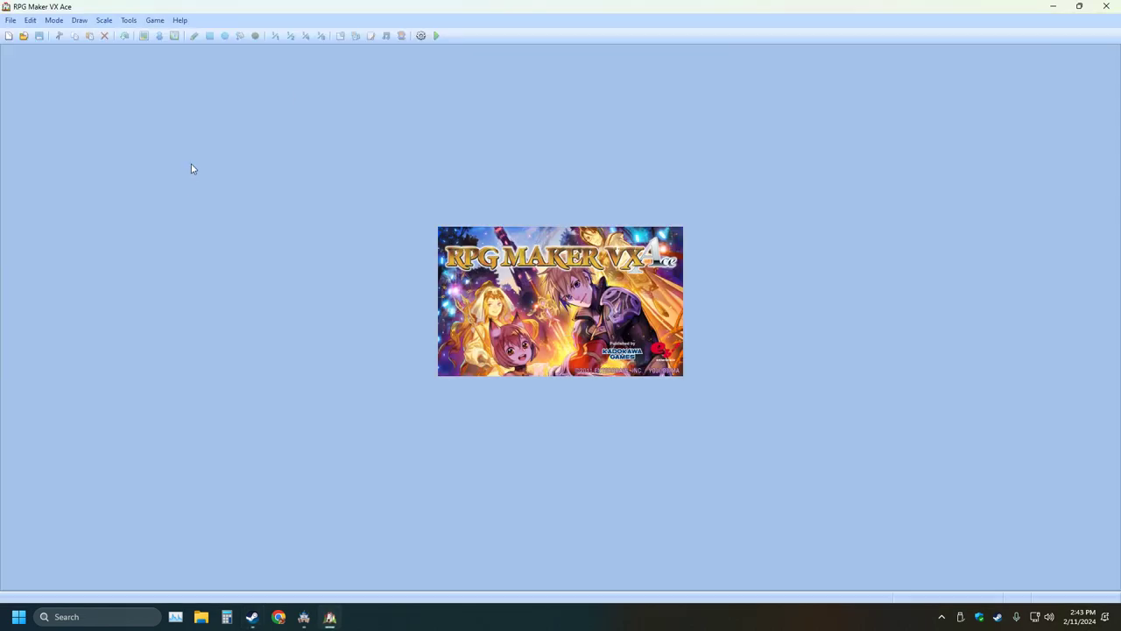
click(420, 35)
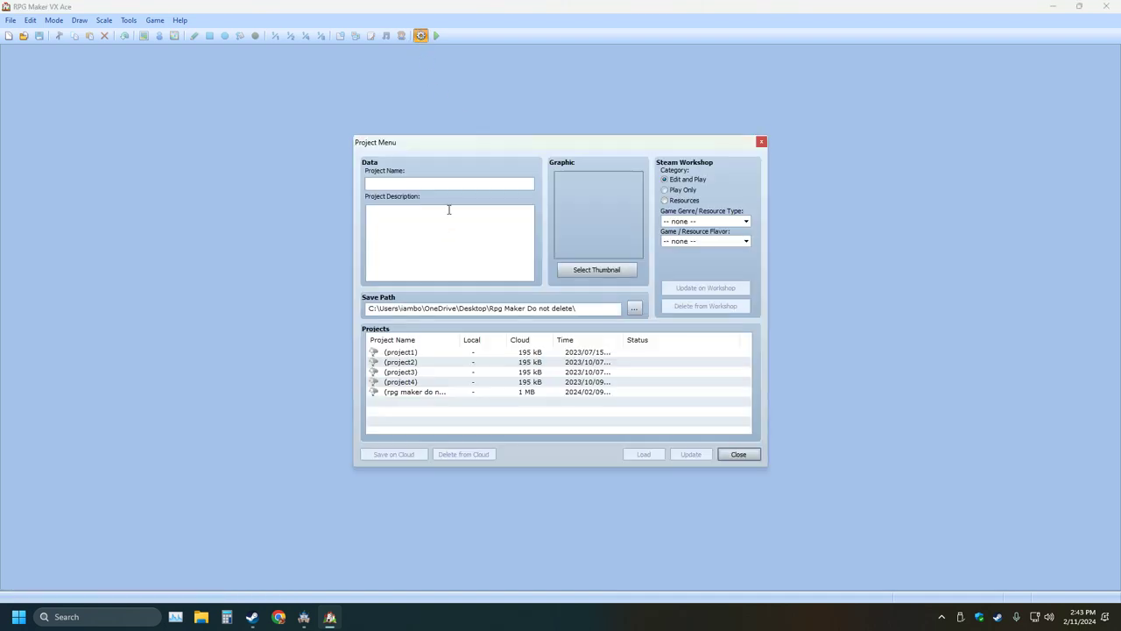
Step: Load the 1 MB "rpg maker do n..." cloud project (Legend of Abraxas VX ACE) and close the project menu
click(436, 394)
click(644, 454)
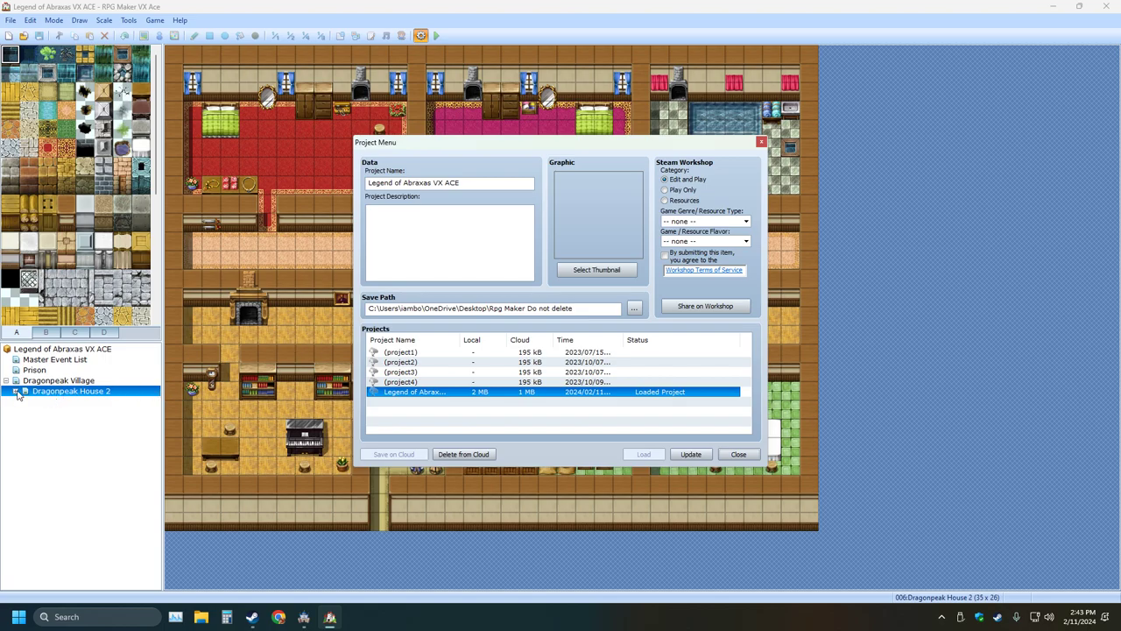
click(727, 455)
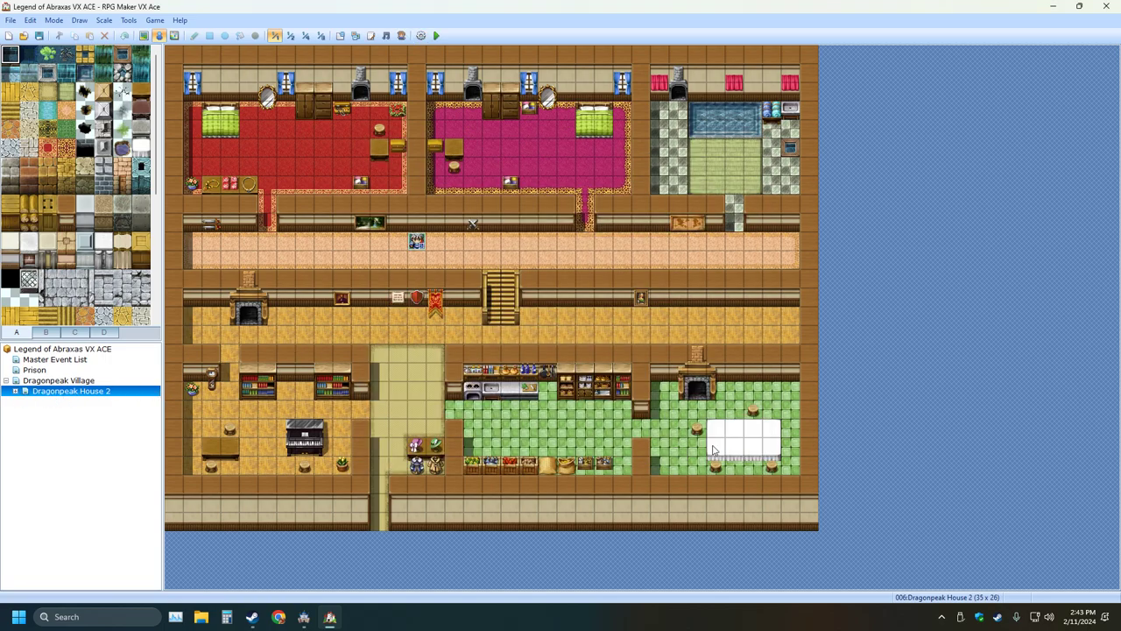
Step: Expand the map tree under Dragonpeak Village, look at the house interiors and show the Dragonpeak Inn/Pub map at 1/2 scale
click(16, 391)
click(24, 403)
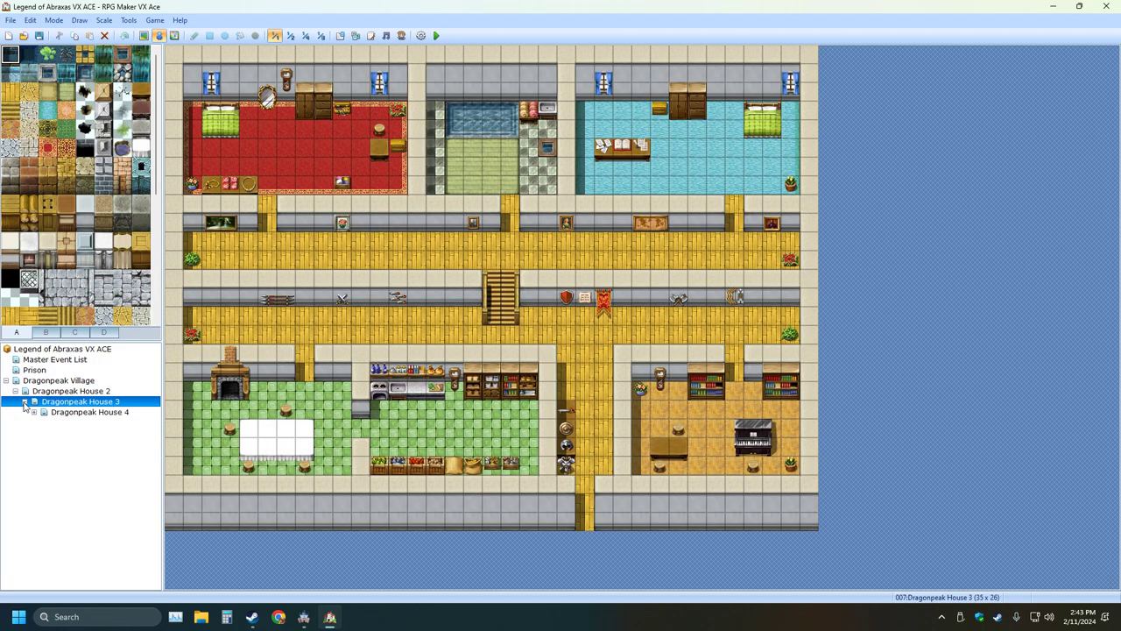
click(35, 414)
click(43, 424)
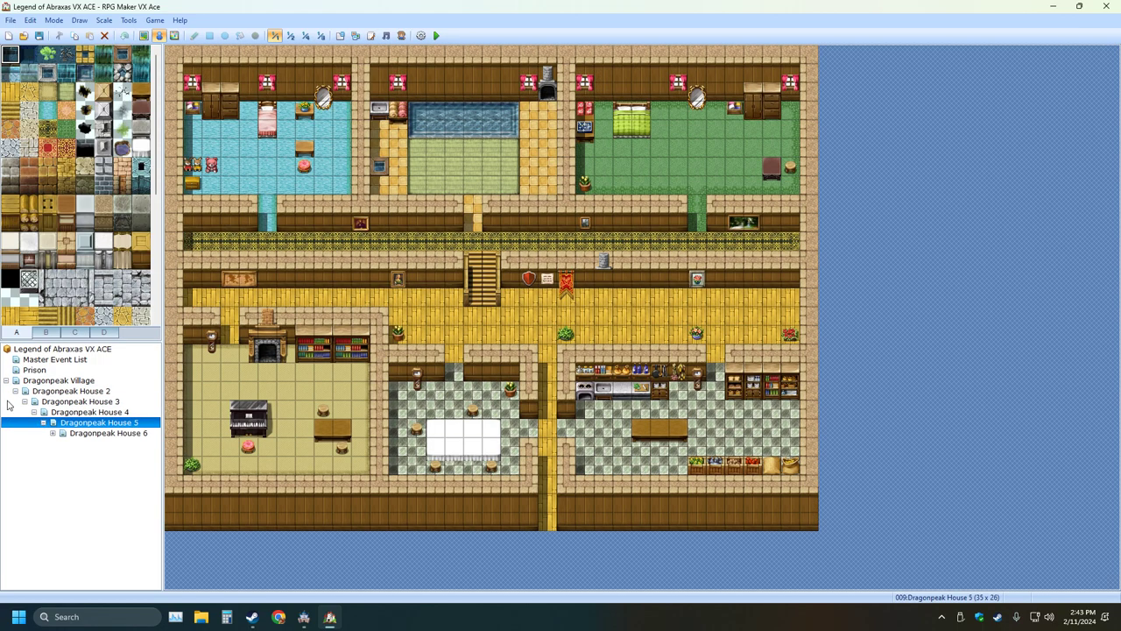
click(8, 382)
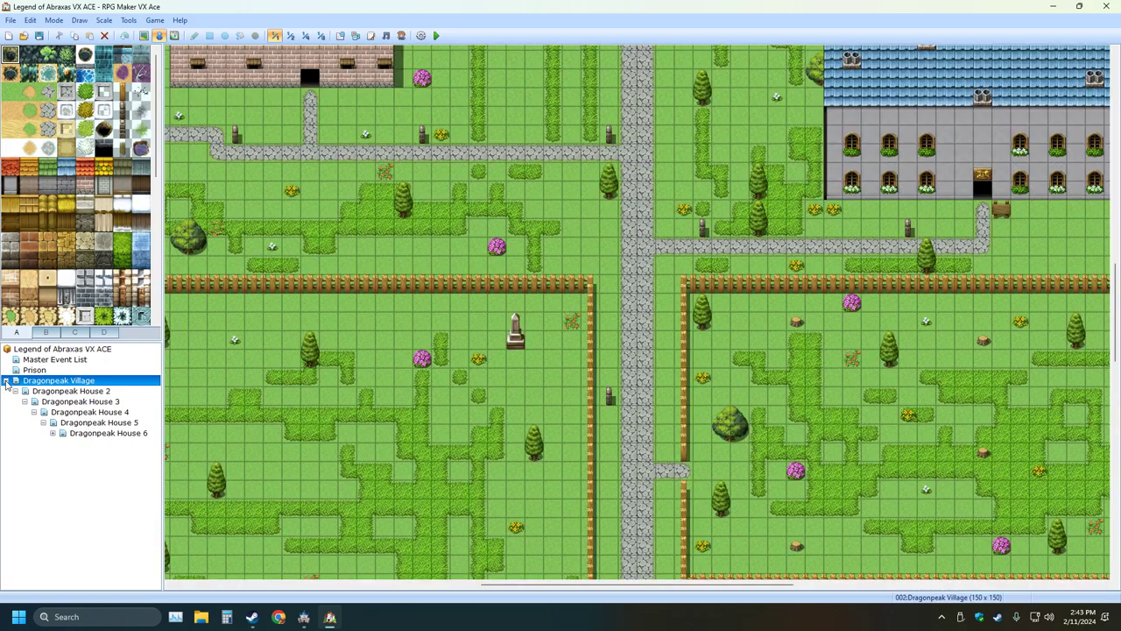
click(55, 435)
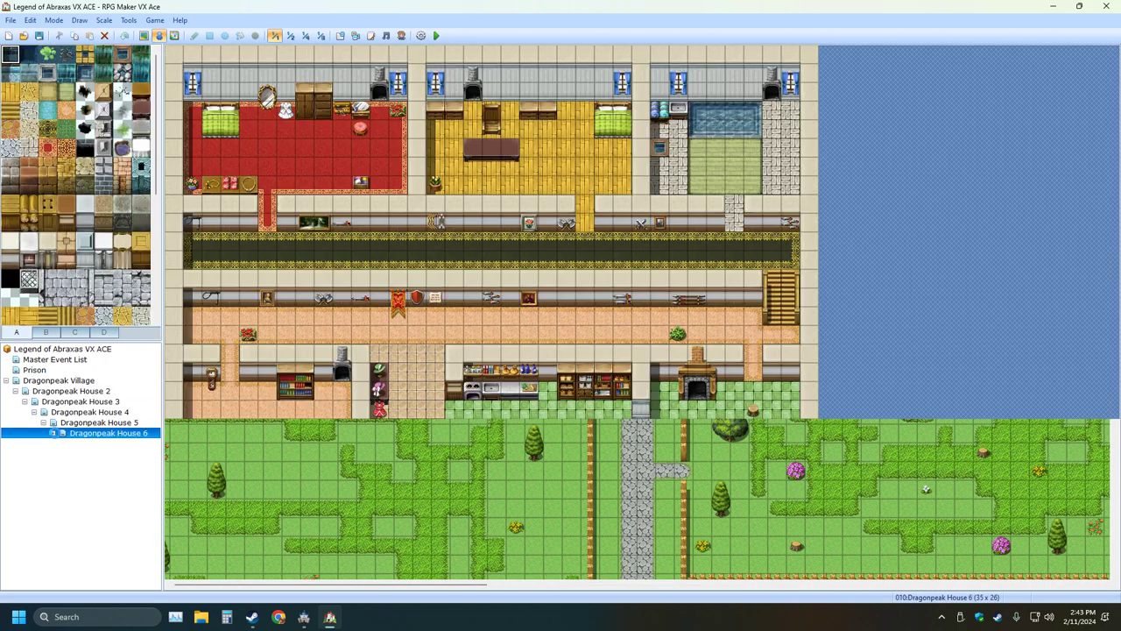
click(63, 445)
click(73, 454)
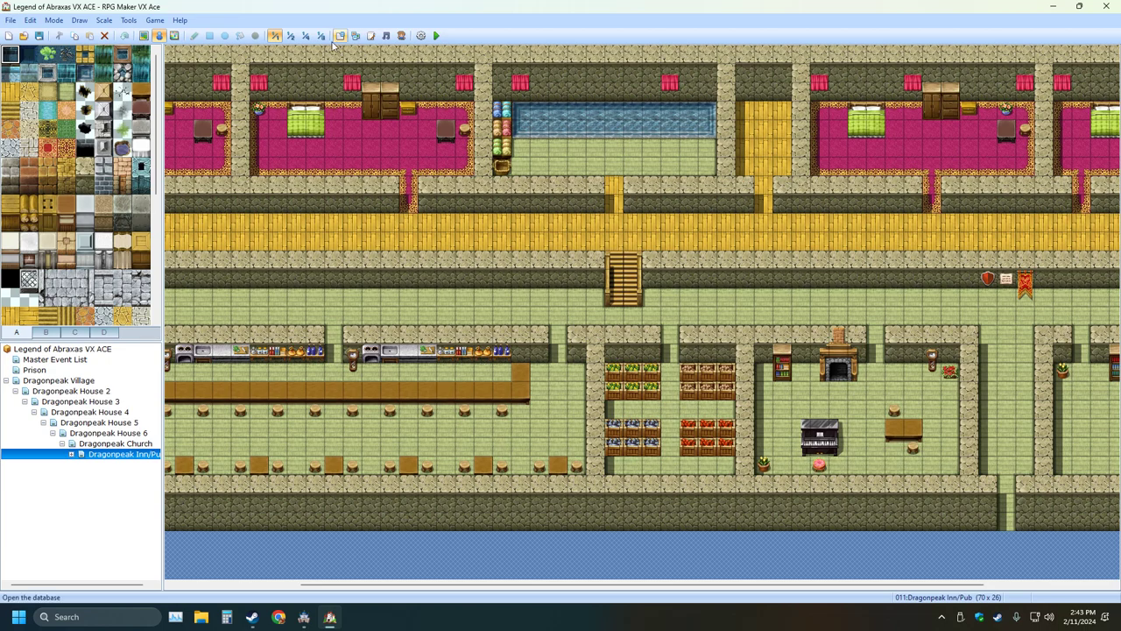
click(305, 35)
click(290, 35)
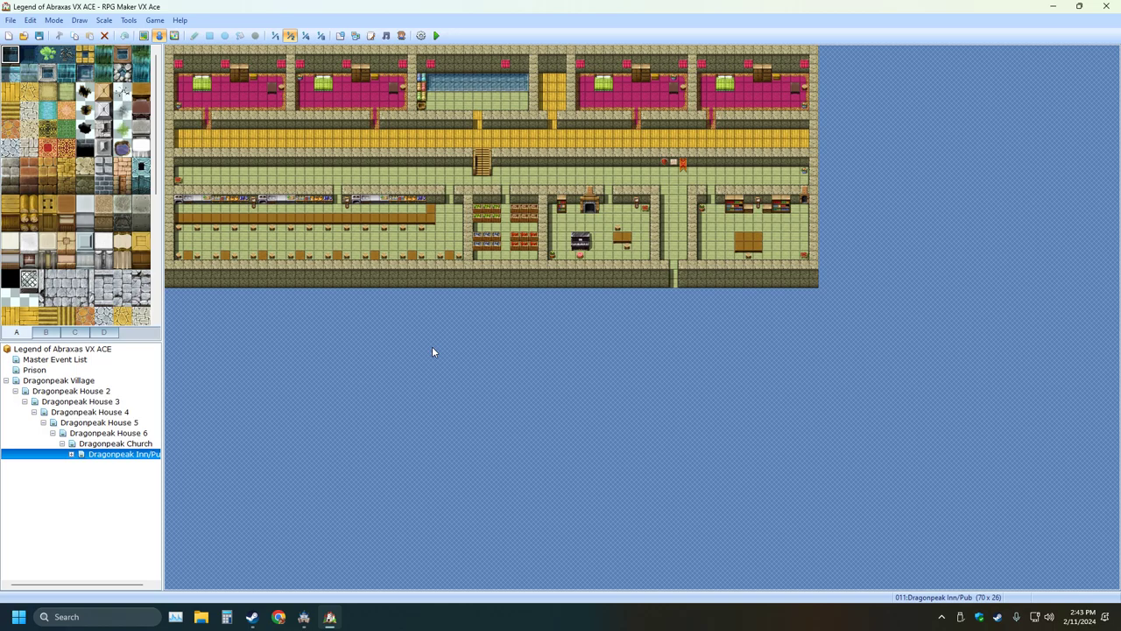
Step: Look up the Dragonpeak Inn/Pub map's size, switch to RPG Maker MZ and set the Village Inn map to width 70, height 26
right_click(143, 463)
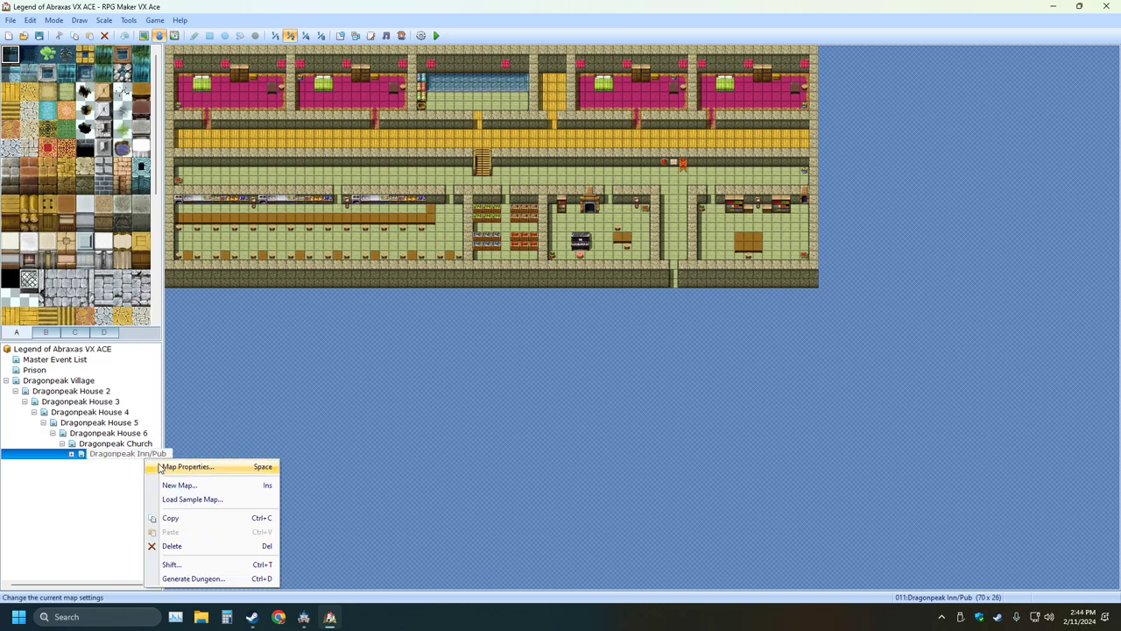
click(172, 465)
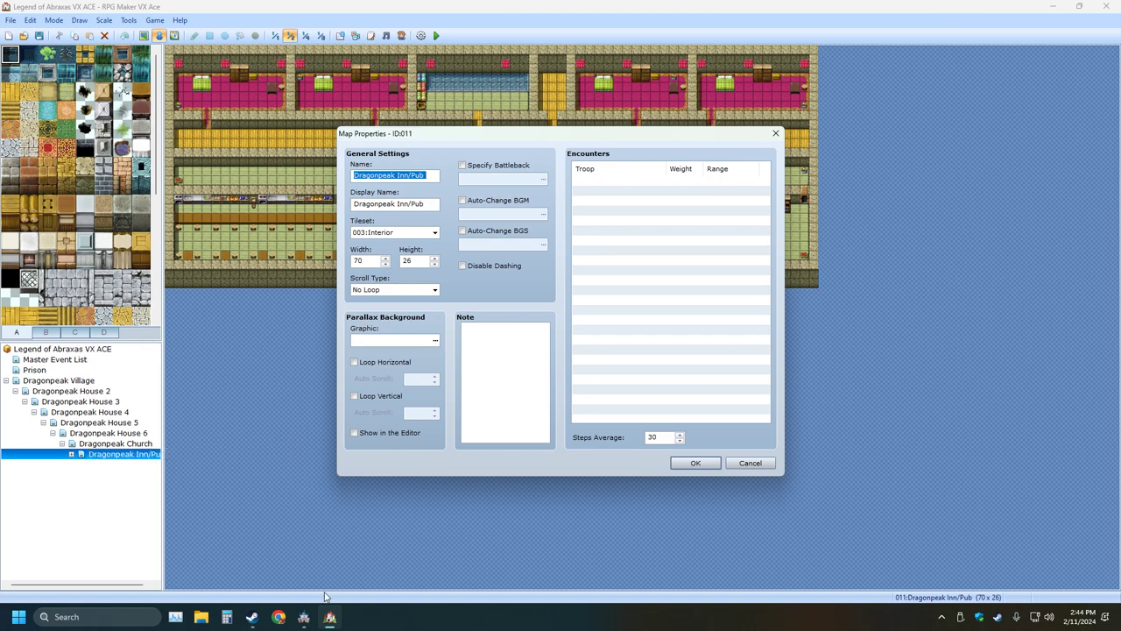
click(304, 617)
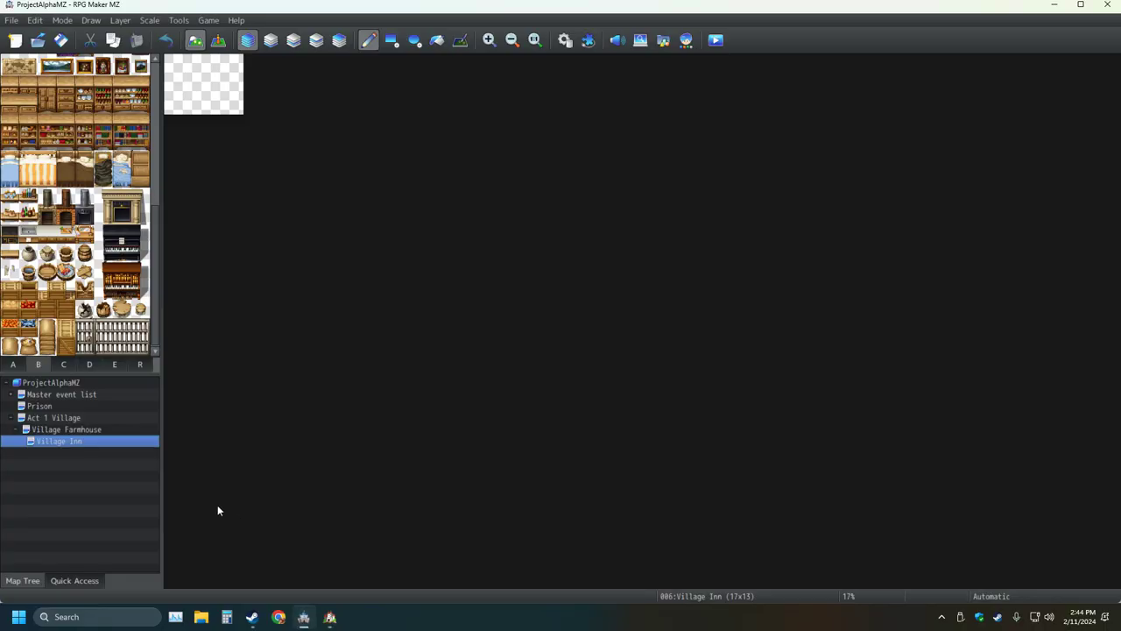
right_click(99, 448)
click(143, 432)
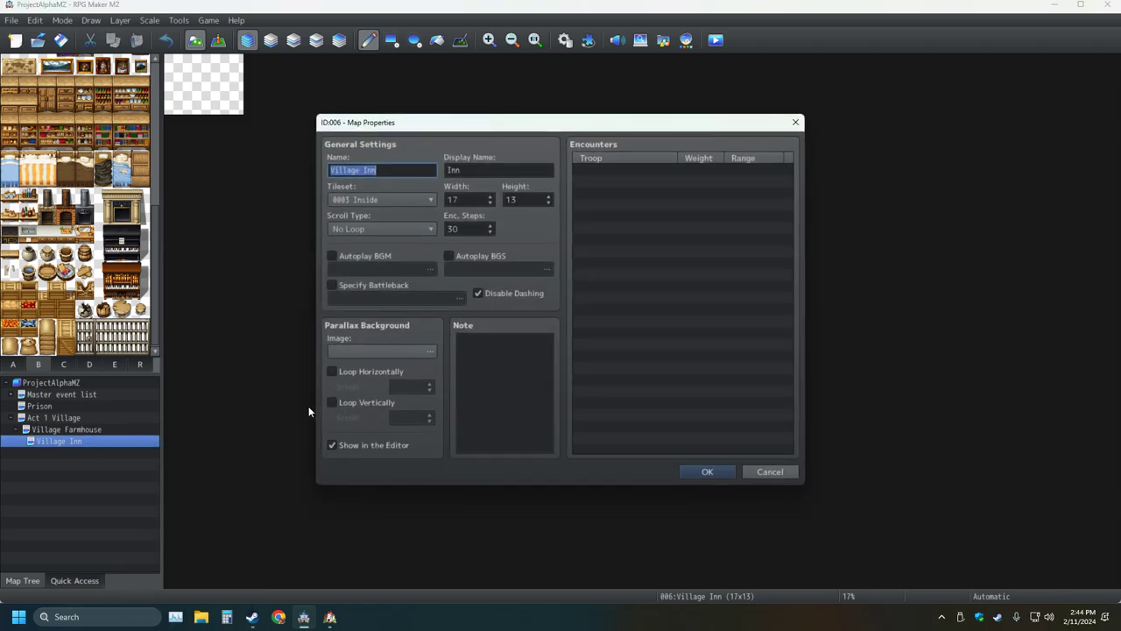
double_click(476, 199)
text(70)
key(Tab)
text(26)
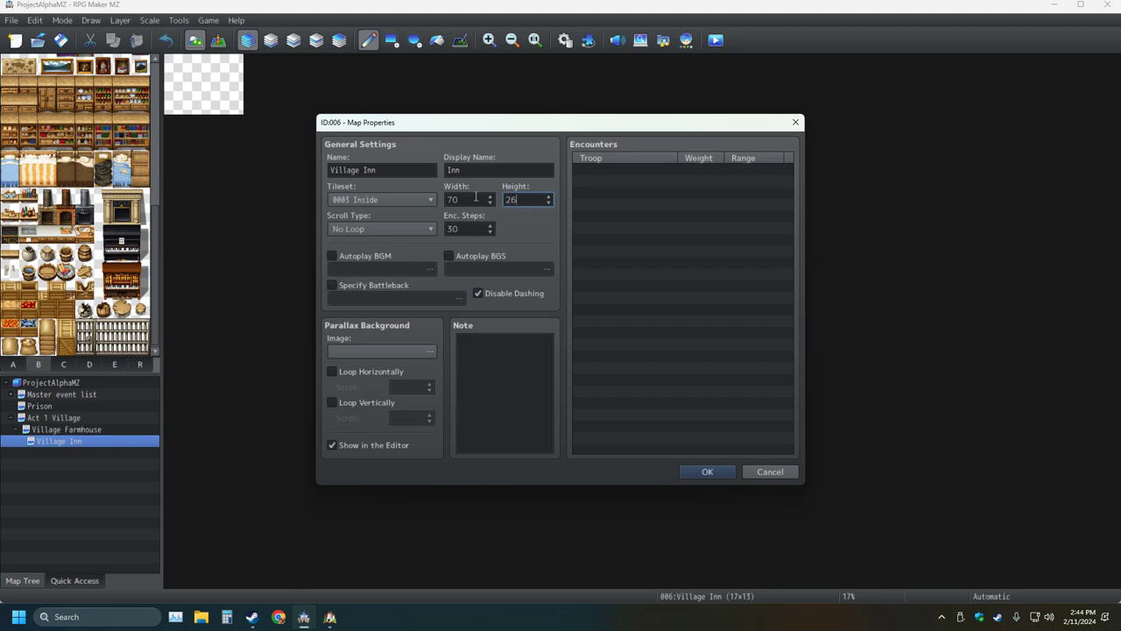
key(Return)
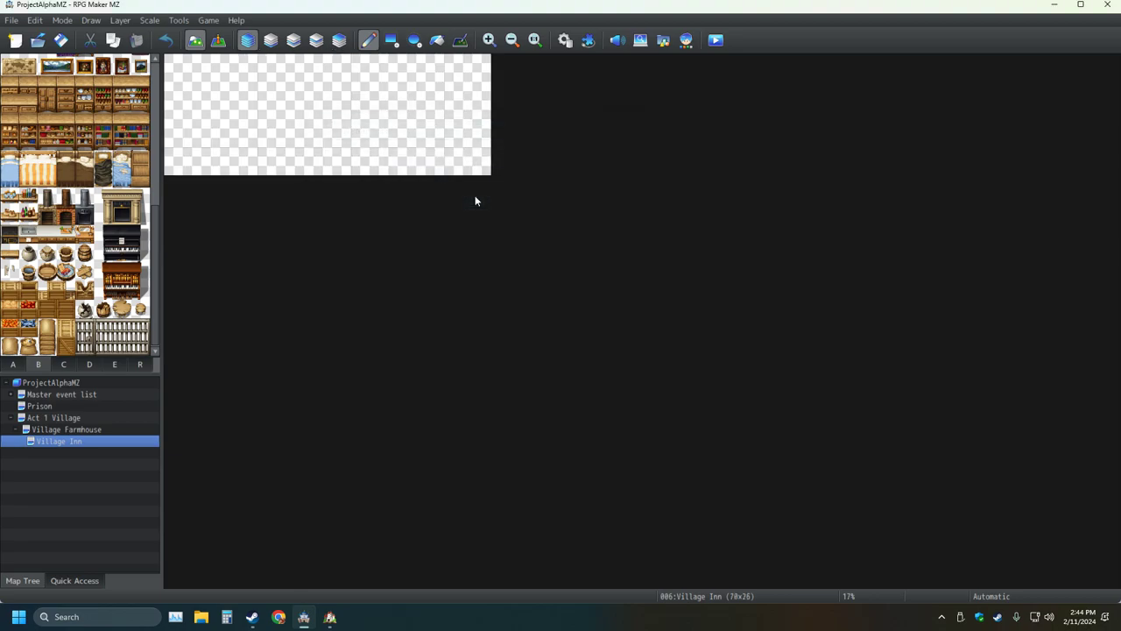
Step: Compare the Village Inn map at 33% zoom with Dragonpeak Inn/Pub in RPG Maker VX Ace and close the latter's map properties
key(alt+Tab)
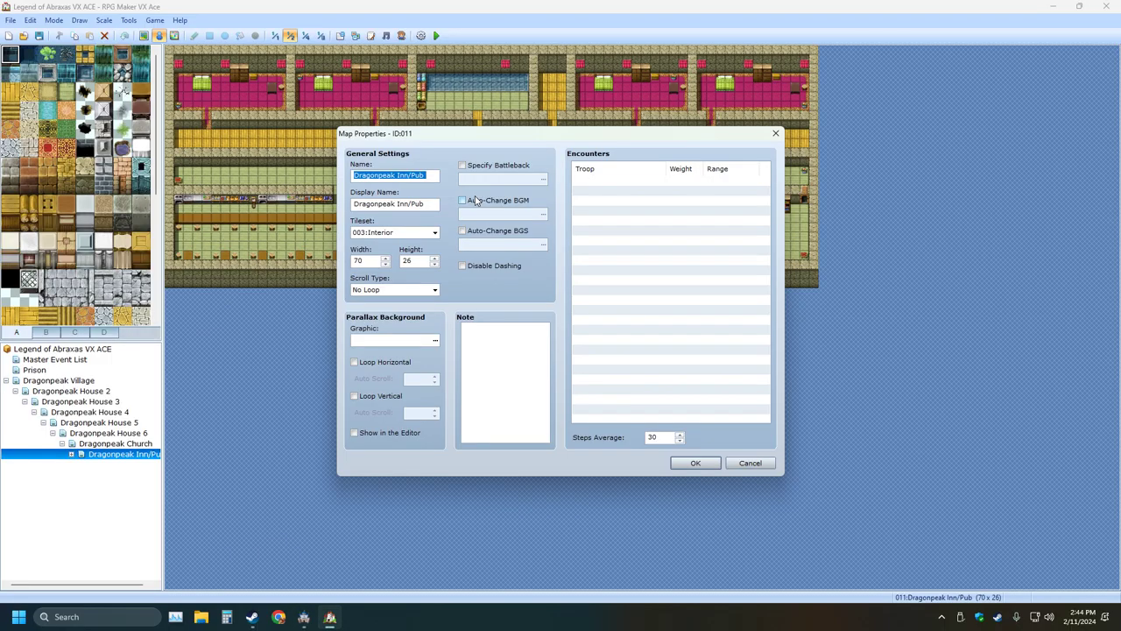
key(alt+Tab)
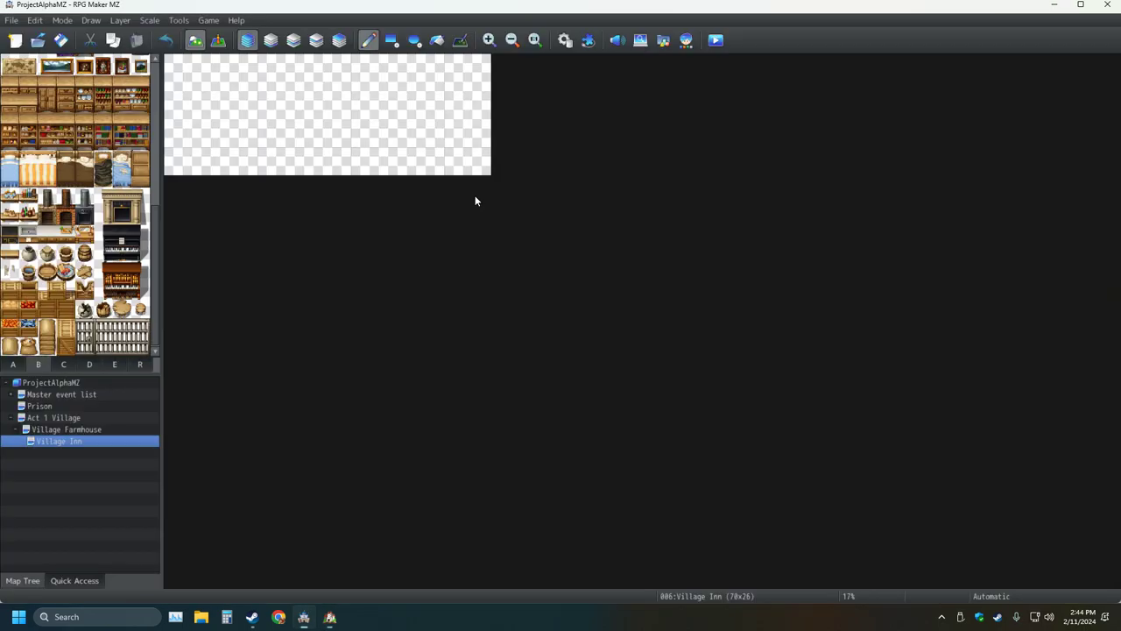
click(488, 41)
click(488, 40)
click(489, 40)
key(alt+Tab)
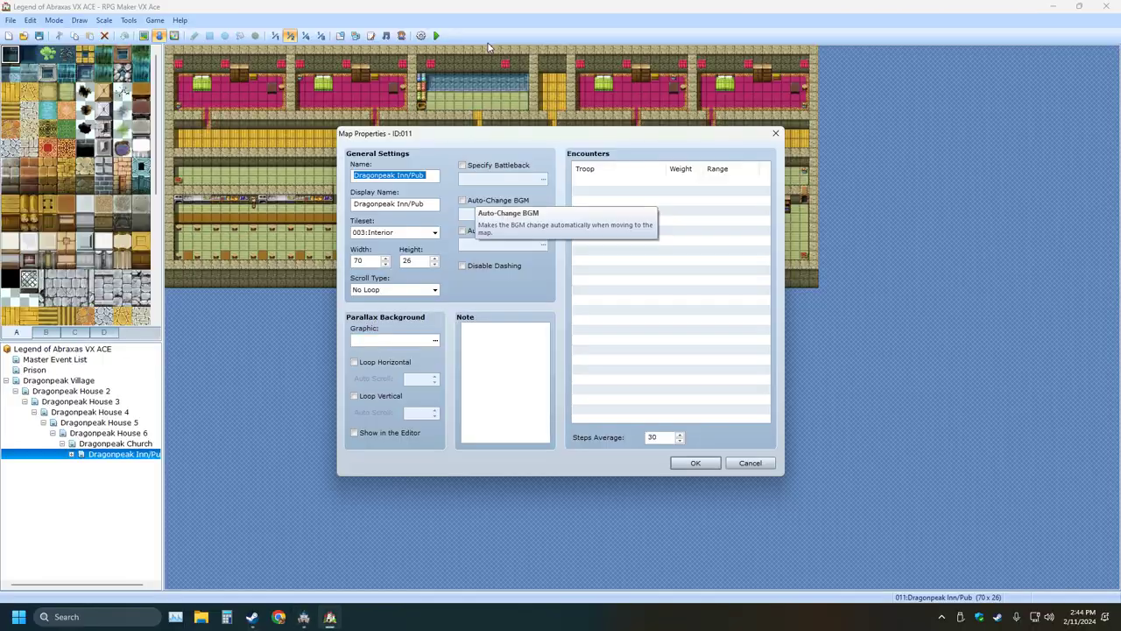
key(alt+Tab)
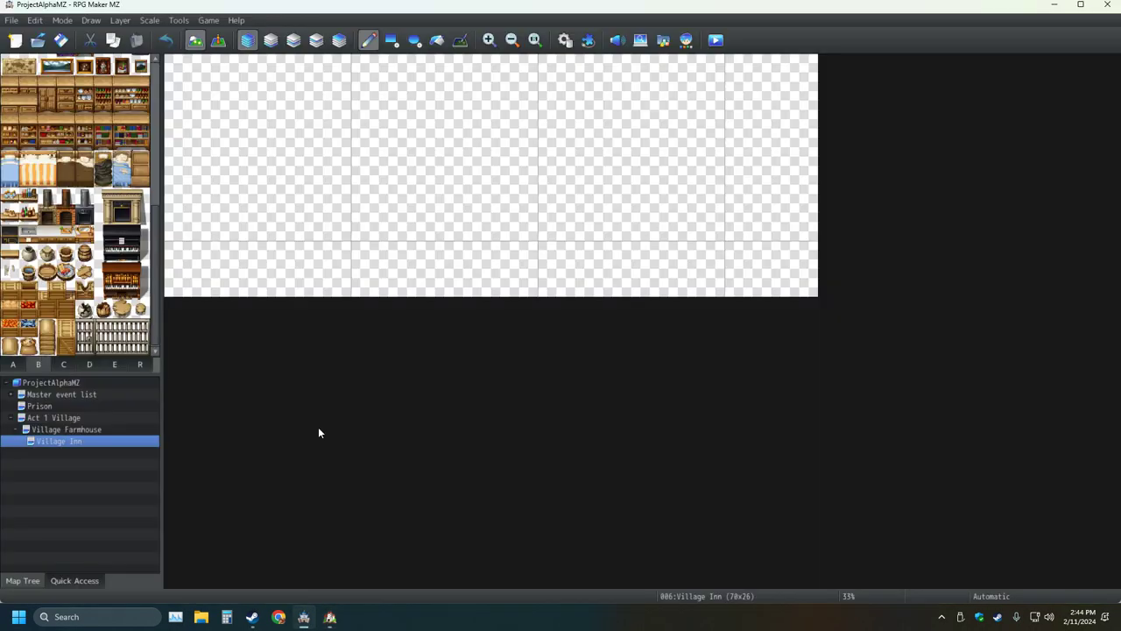
key(alt+Tab)
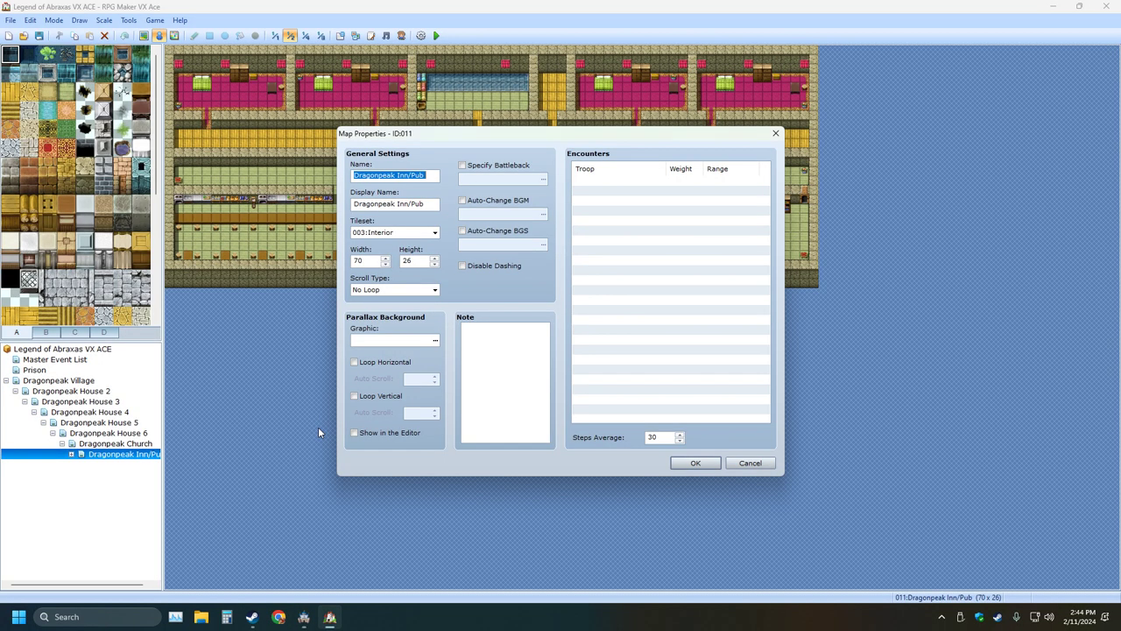
click(775, 133)
key(alt+Tab)
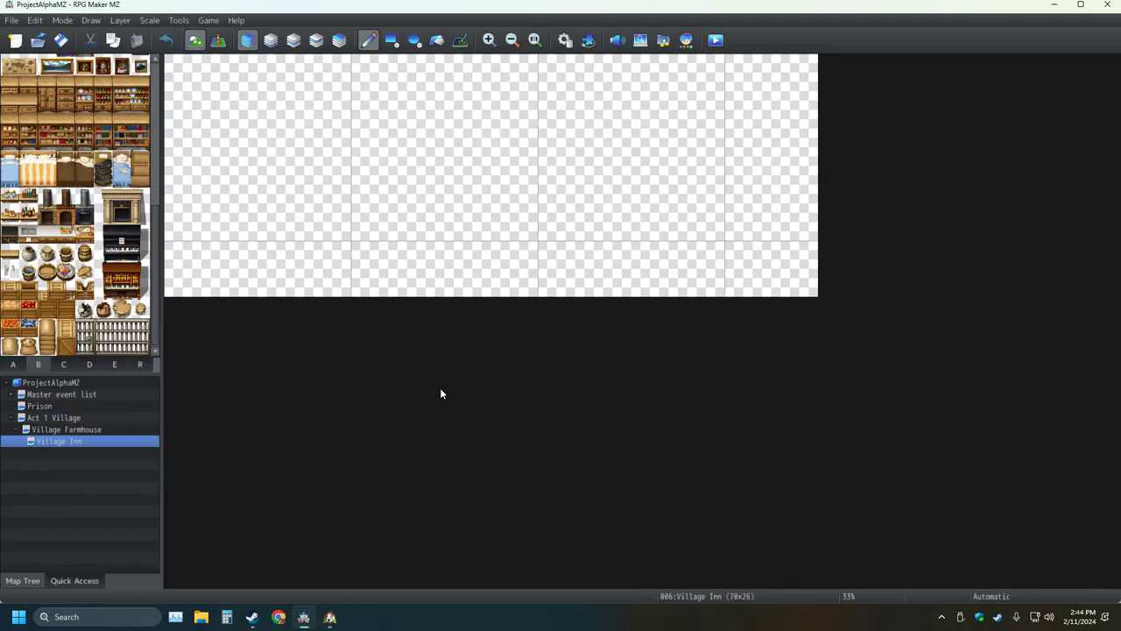
Step: Compare the overall extent of both inn maps and put Dragonpeak Inn/Pub in RPG Maker VX Ace into map editing mode
key(alt+Tab)
key(alt+Tab)
key(alt+Tab)
key(alt+Tab)
key(alt+Tab)
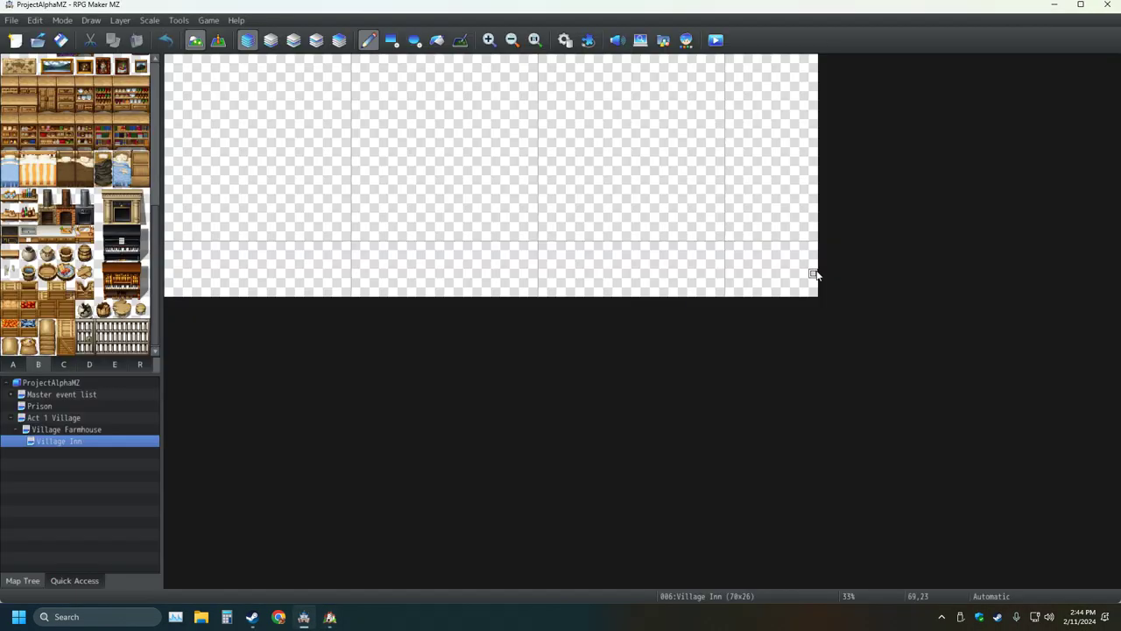
key(alt+Tab)
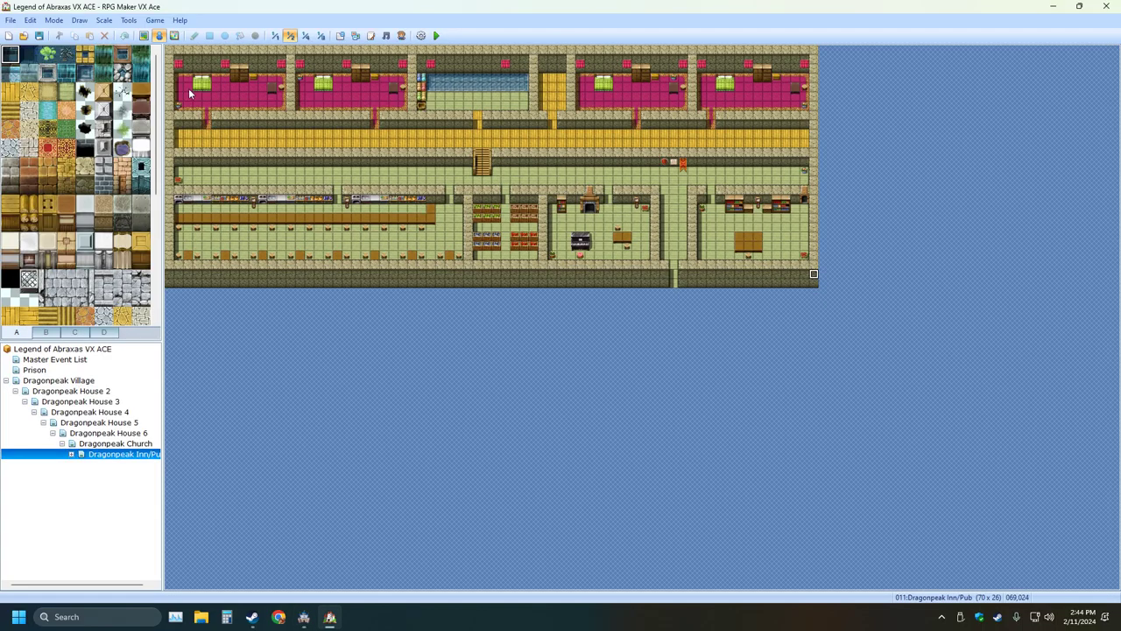
click(143, 36)
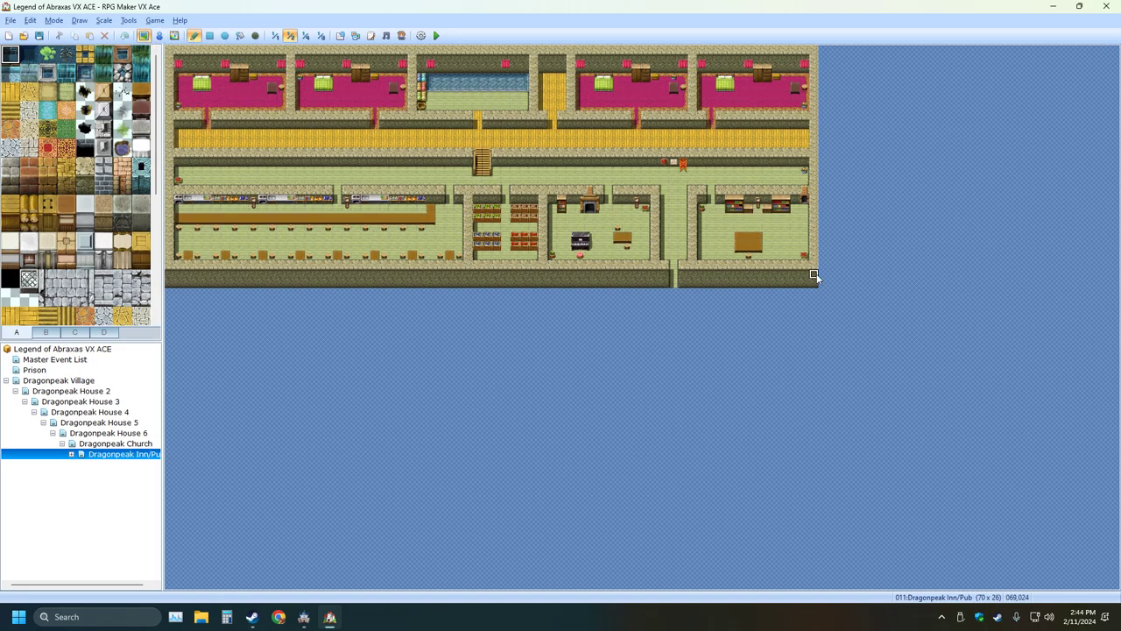
Step: Compare the tile coordinates at the lower-right corners of Village Inn in RPG Maker MZ and Dragonpeak Inn/Pub in RPG Maker VX Ace
key(alt+Tab)
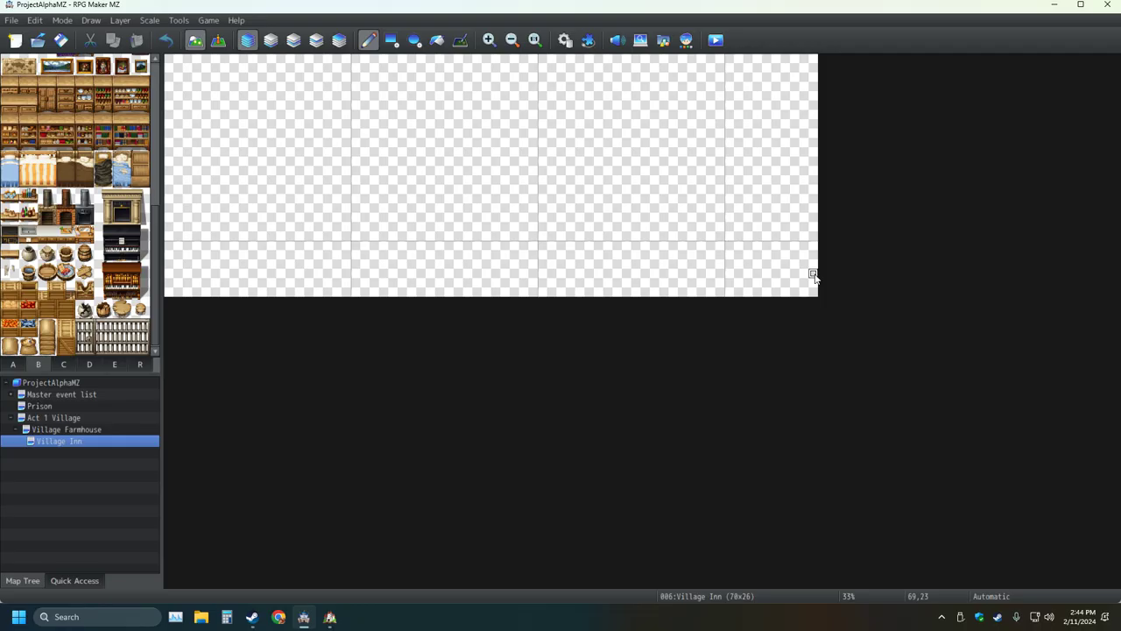
key(alt+Tab)
key(alt+Tab)
key(alt+Tab)
key(alt+Tab)
key(alt+Tab)
key(alt+Tab)
key(alt+Tab)
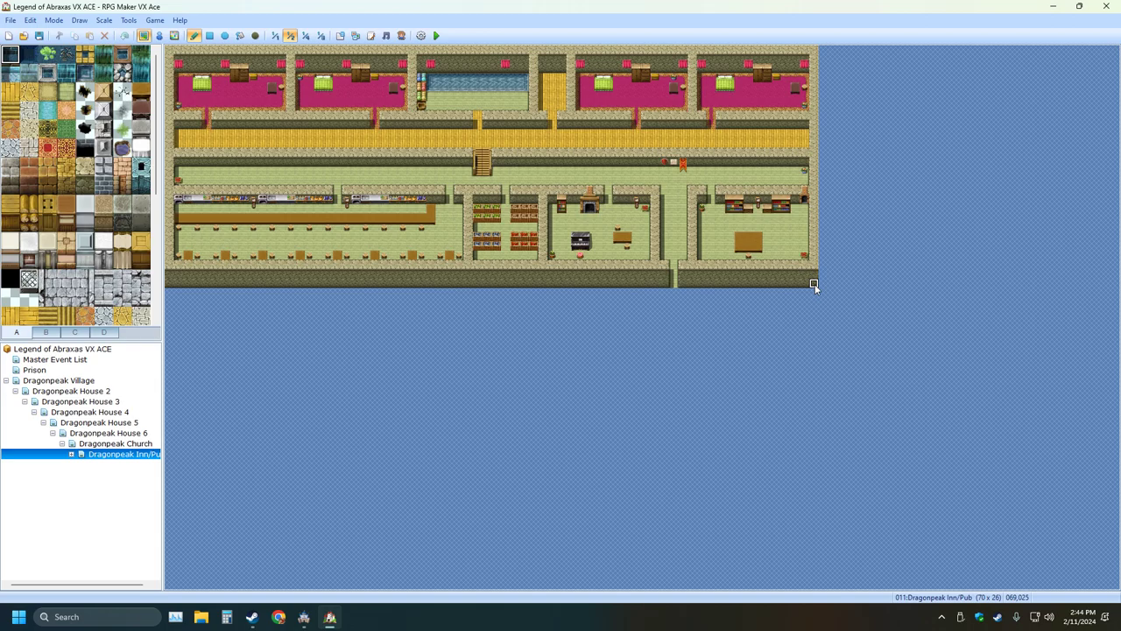
key(alt+Tab)
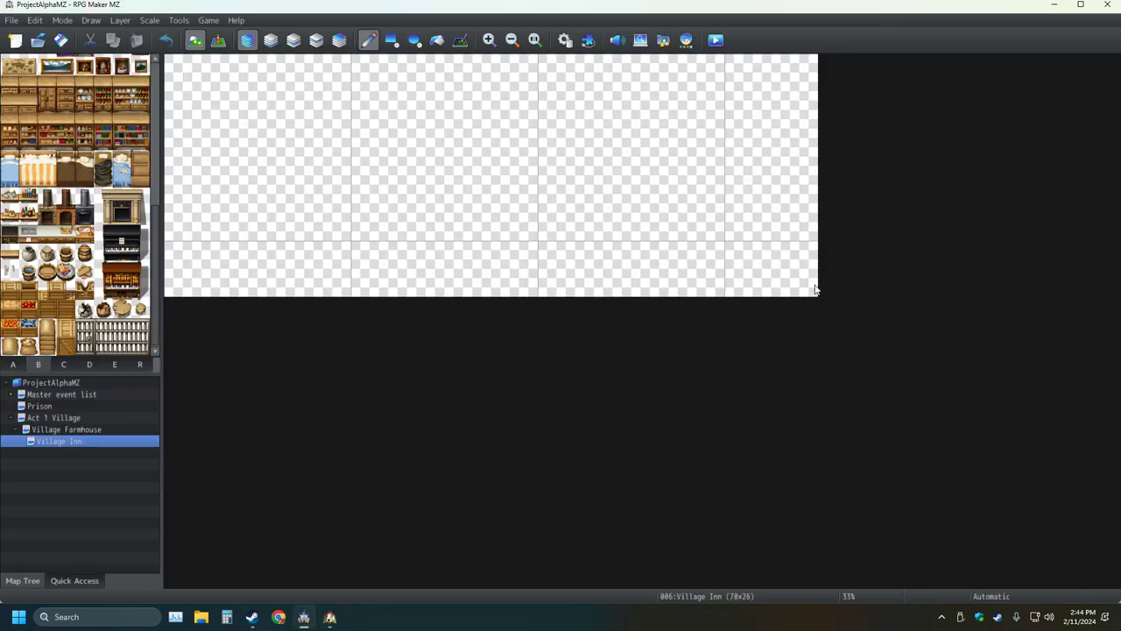
click(512, 40)
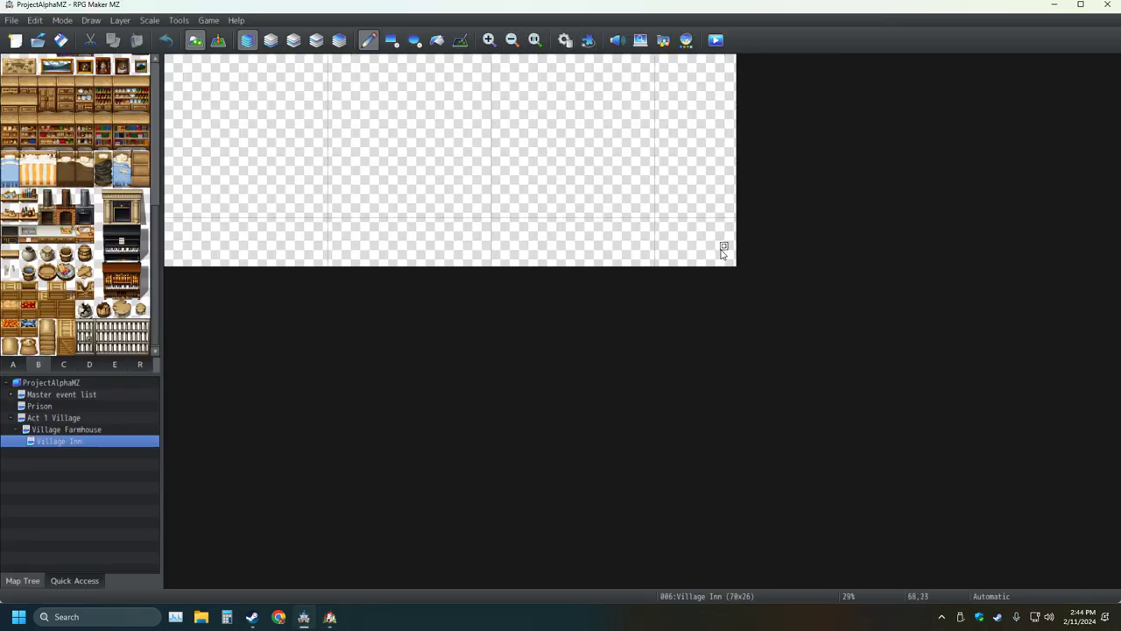
click(489, 40)
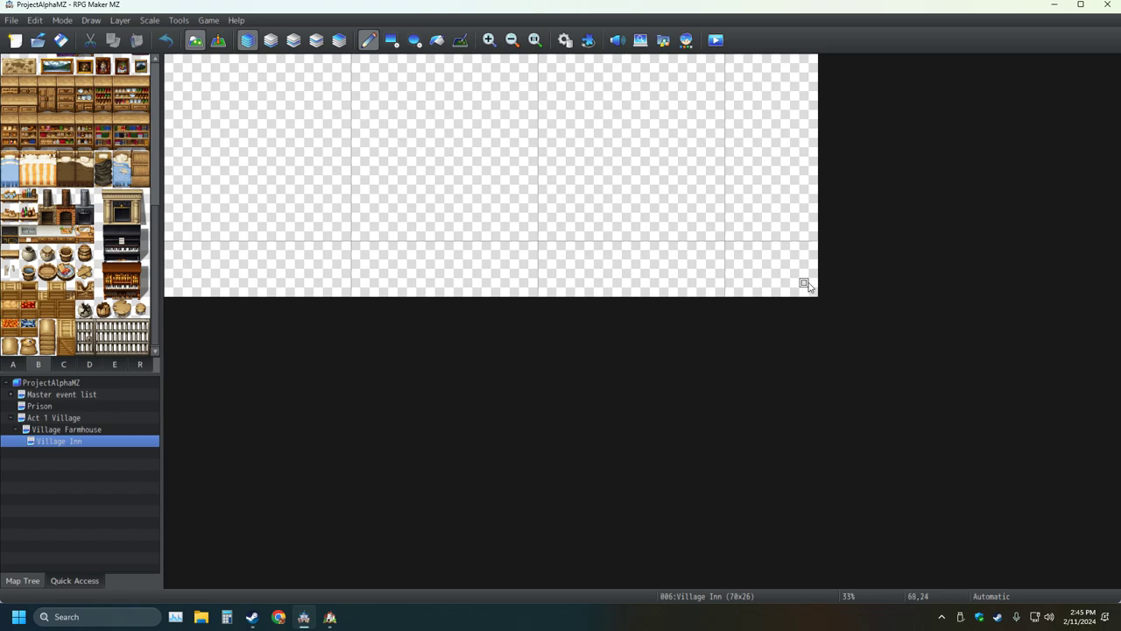
key(alt+Tab)
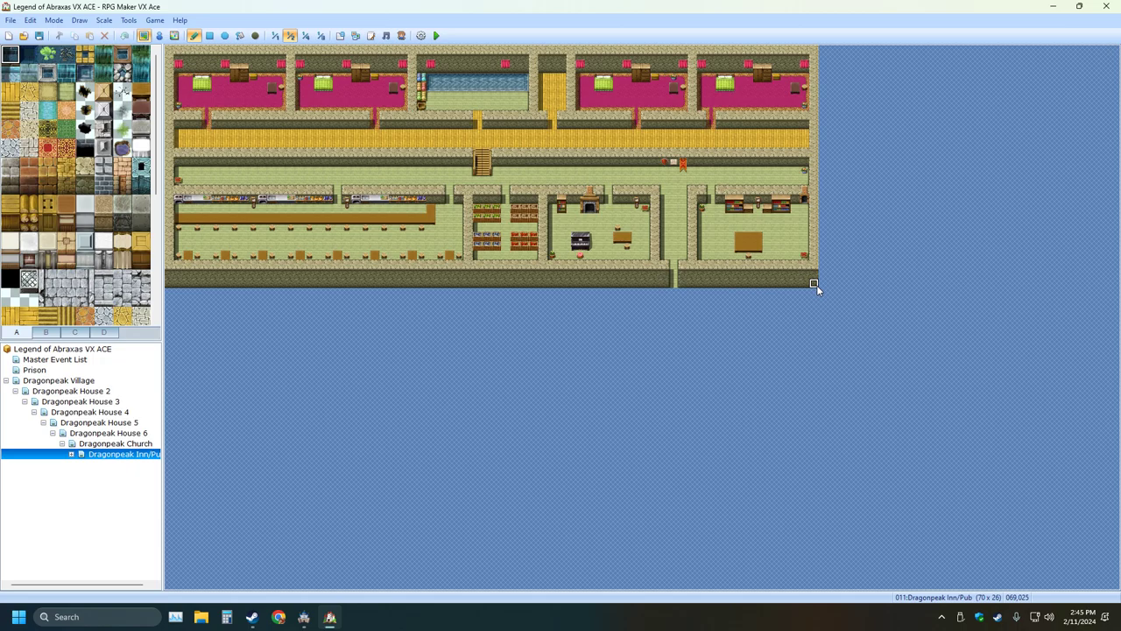
key(alt+Tab)
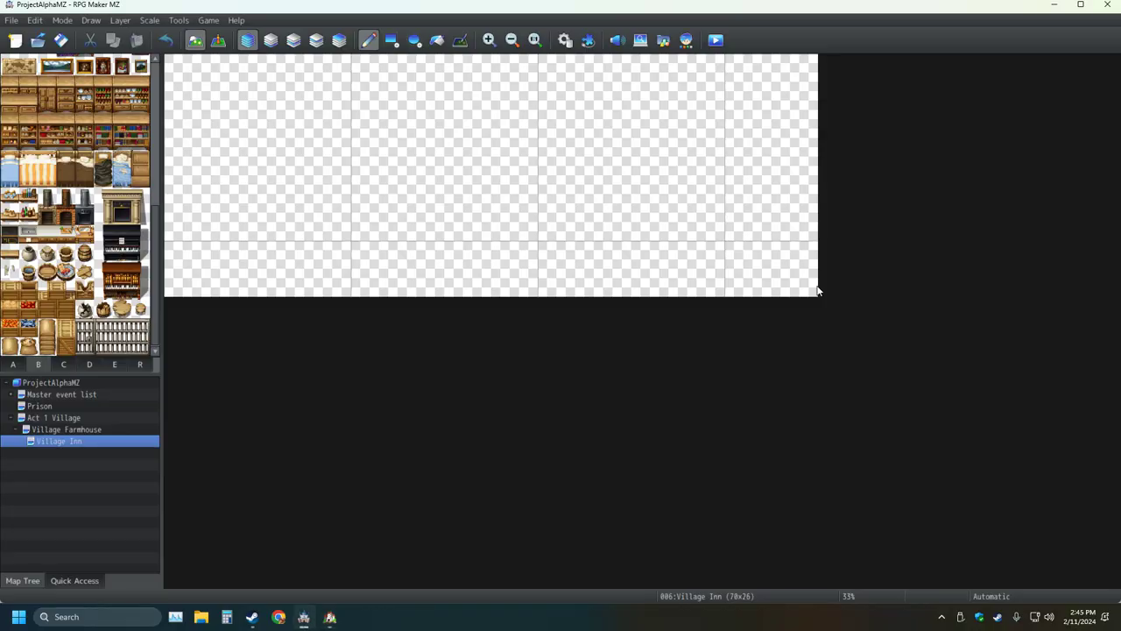
Step: Calculate 70 / 2 in Calculator and set the Village Inn map's width to 35
right_click(133, 439)
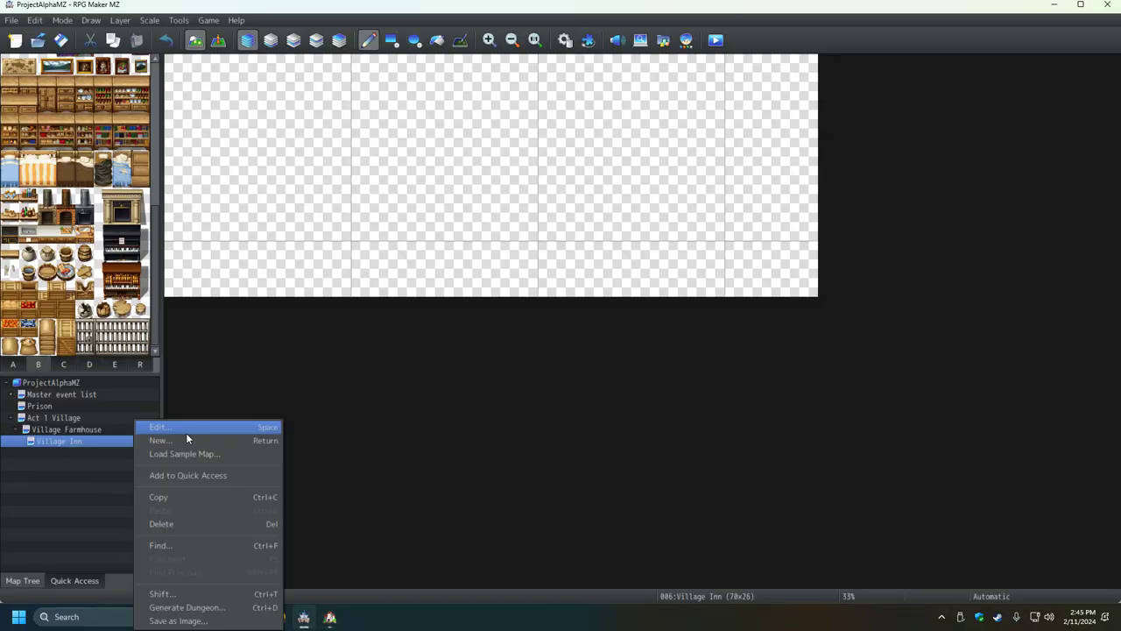
click(186, 432)
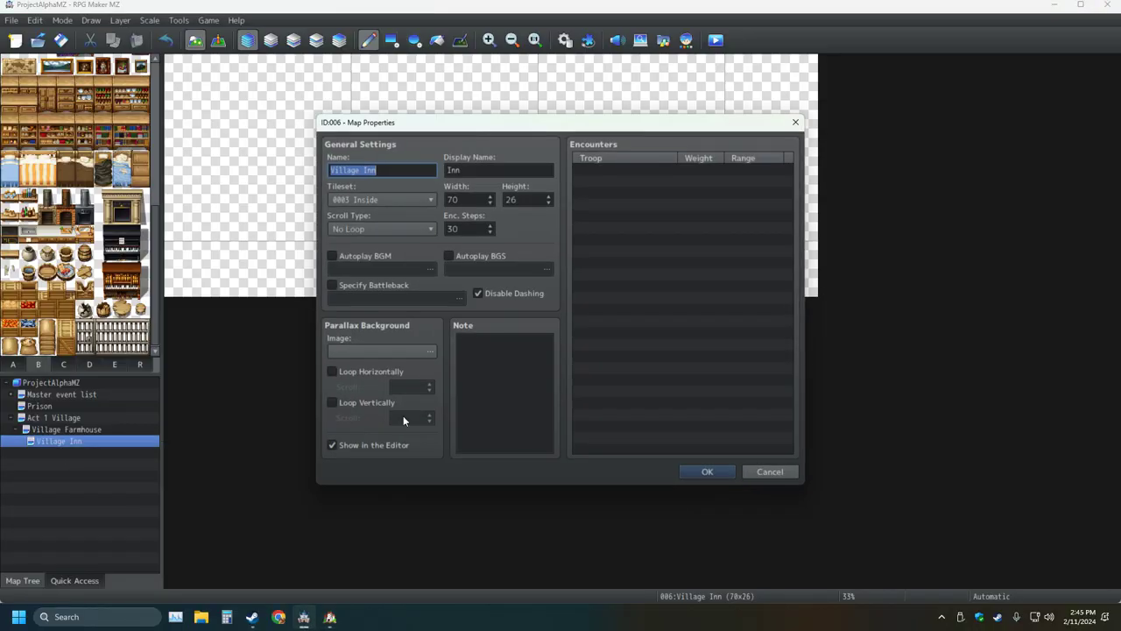
double_click(474, 198)
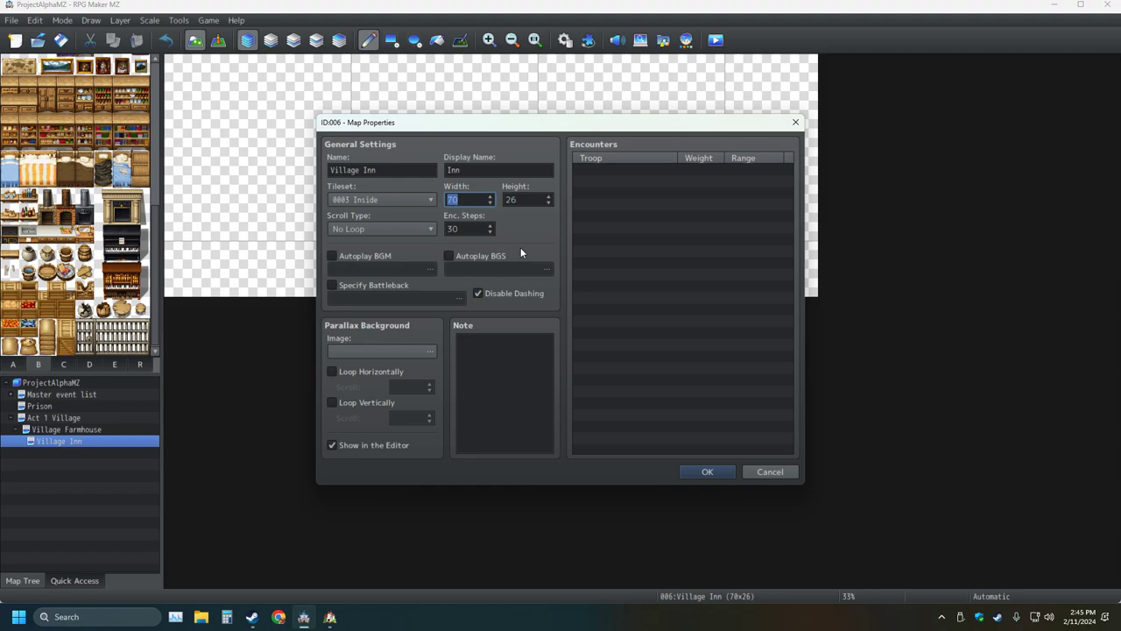
click(226, 617)
text(70)
text(/2)
key(Return)
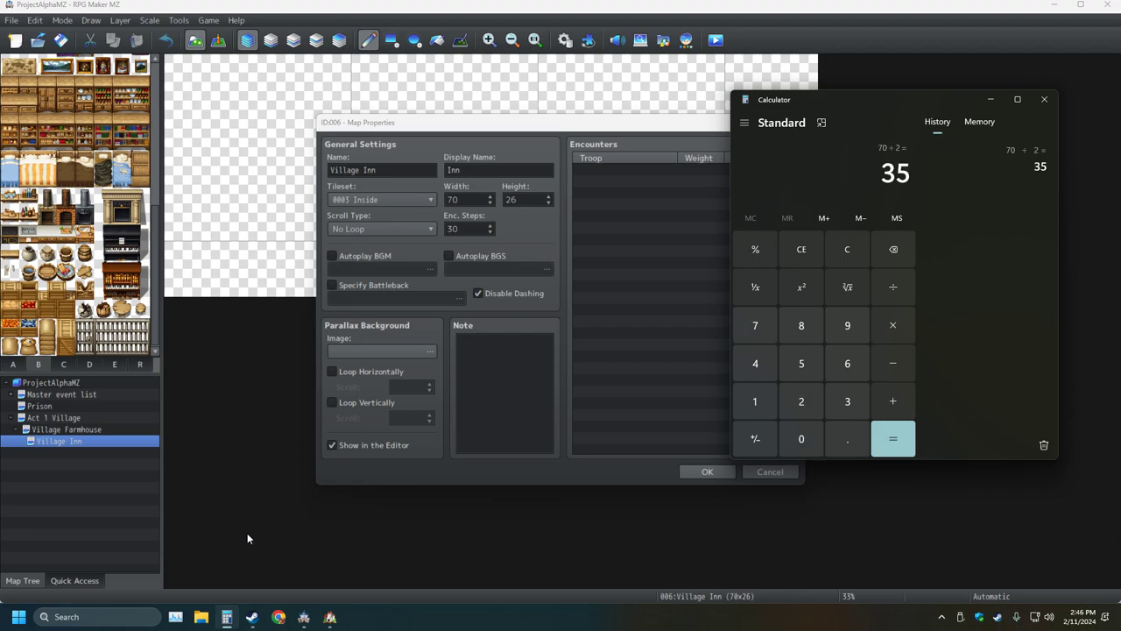
click(470, 200)
double_click(470, 199)
text(35)
key(Return)
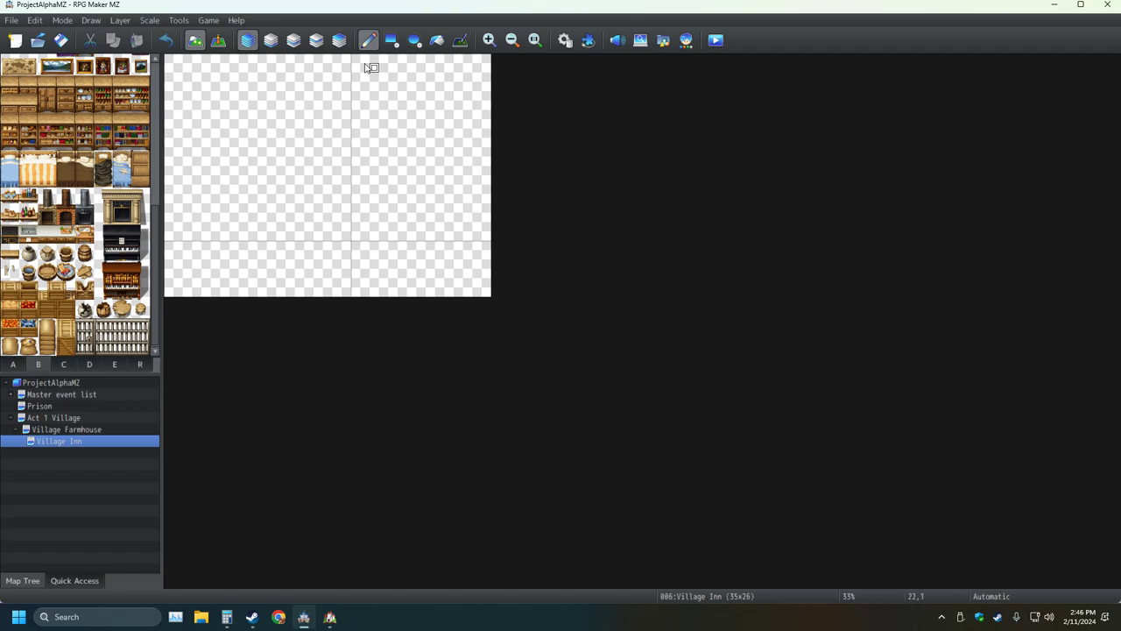
Step: Open the editor options for the map grid and calculate 35 / 2 in Calculator
click(178, 21)
click(199, 135)
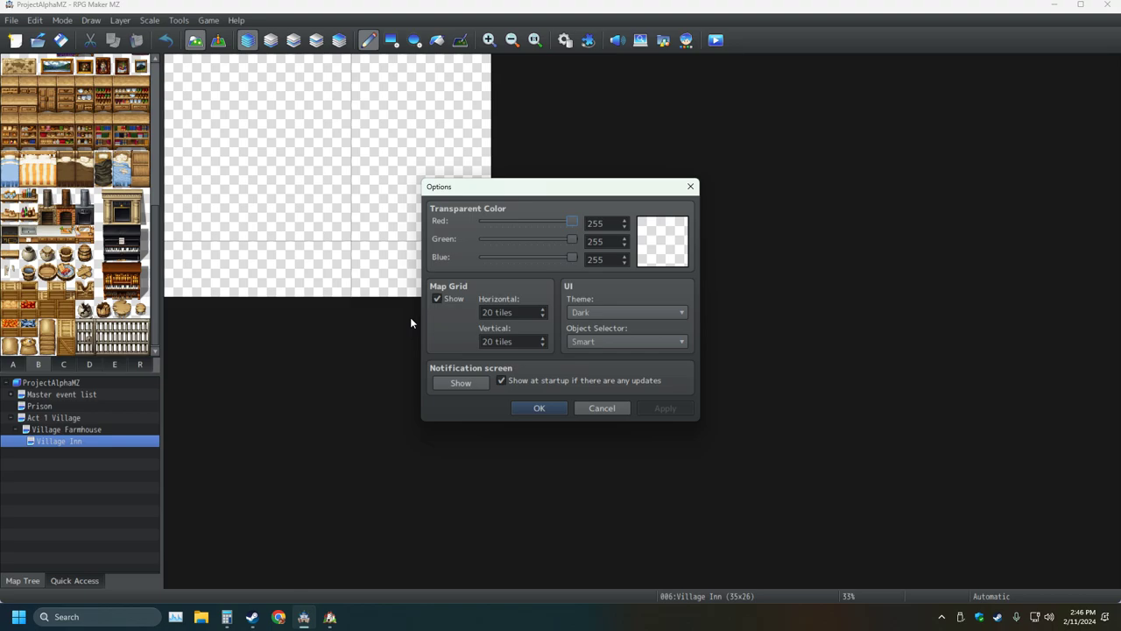
click(226, 617)
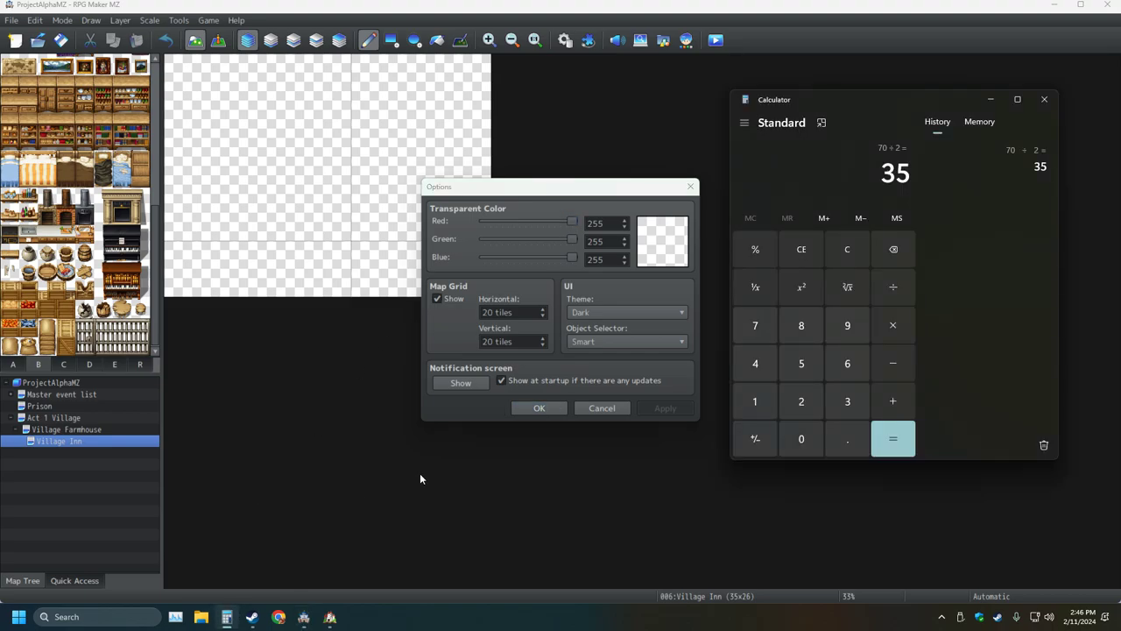
key(slash)
key(2)
key(Return)
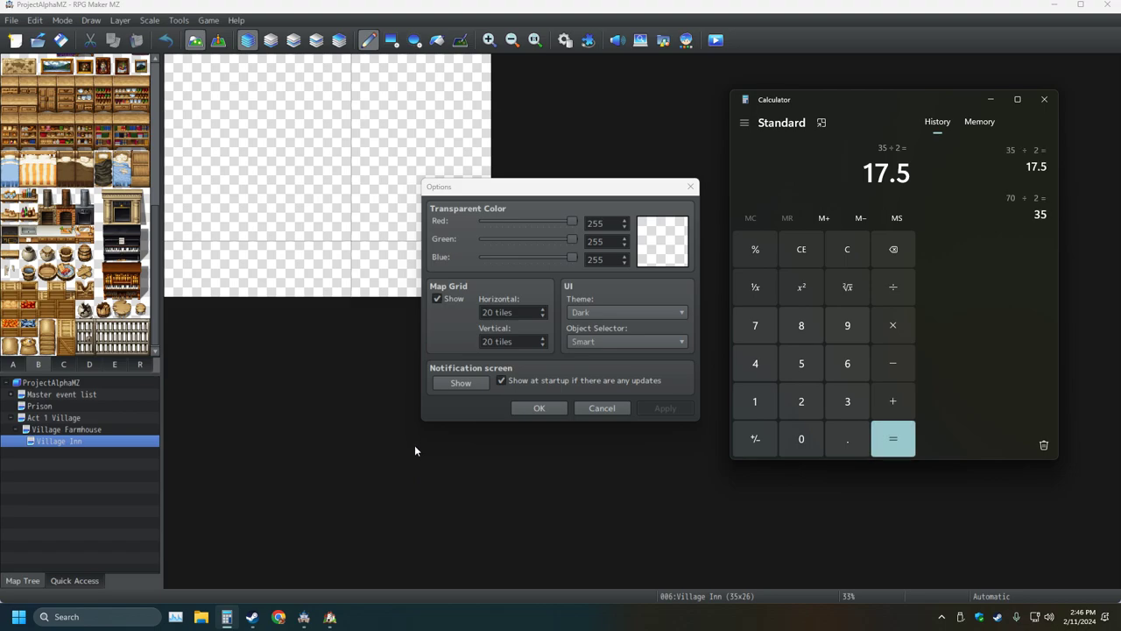
Step: Set the map grid spacing to 17 tiles horizontally and 17 tiles vertically in RPG Maker MZ and apply it
double_click(493, 313)
text(17)
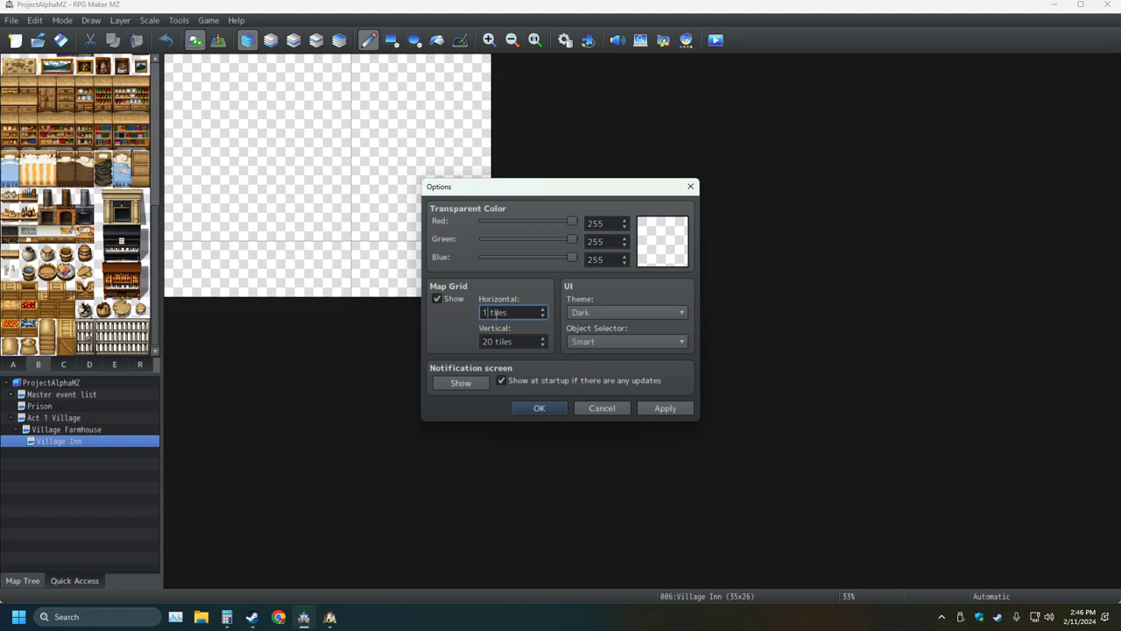
key(Tab)
text(17)
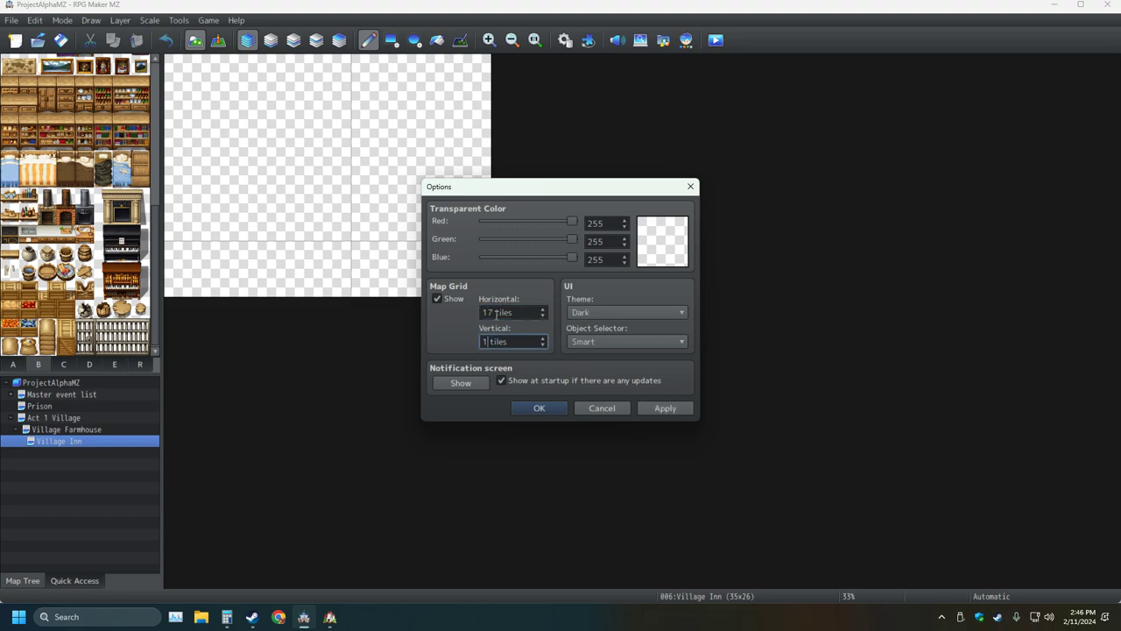
key(Return)
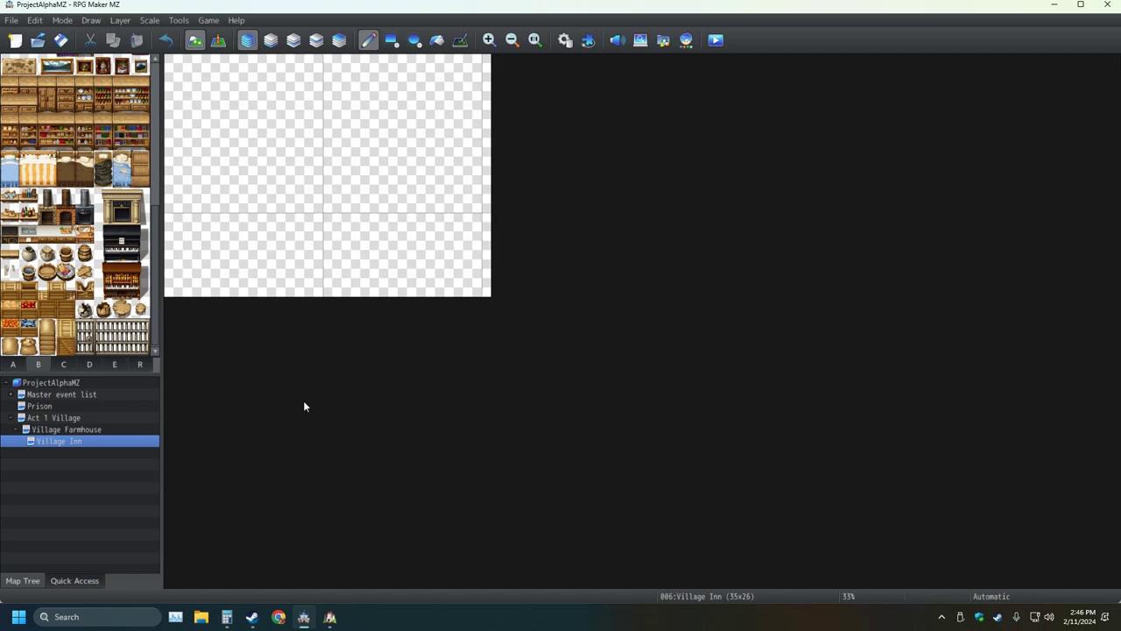
Step: Set the Village Inn map's width to 34 in its map properties
right_click(83, 443)
click(115, 427)
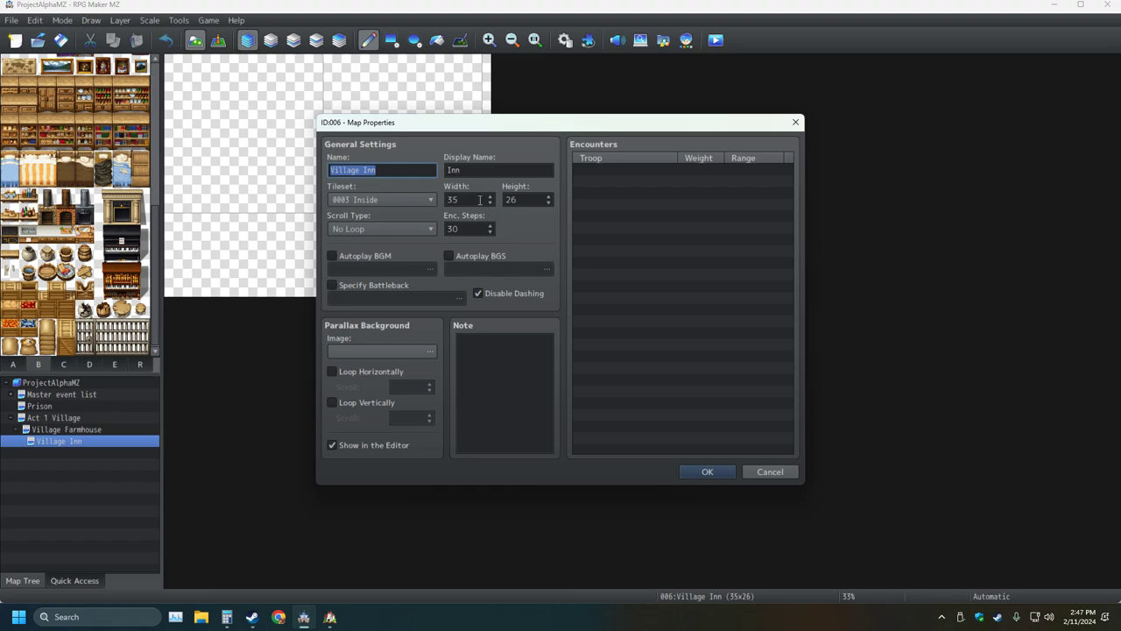
scroll(480, 200, down, 1)
click(709, 473)
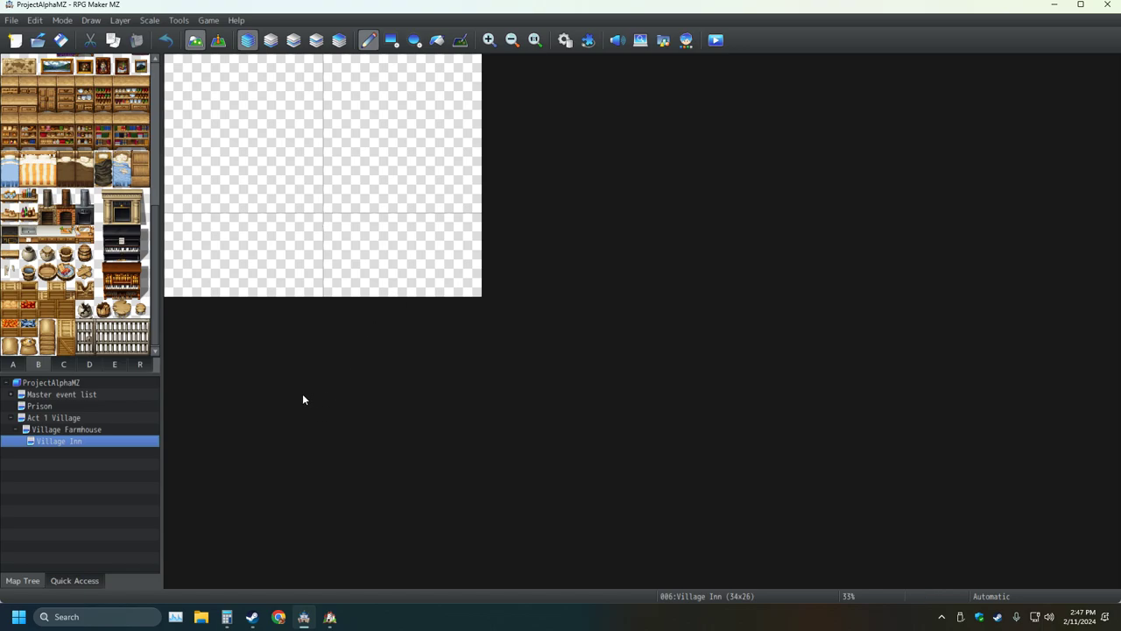
Step: Switch to event editing and move the tile cursor rightward along the Village Inn map's top row to count tiles toward the vertical grid line
click(218, 39)
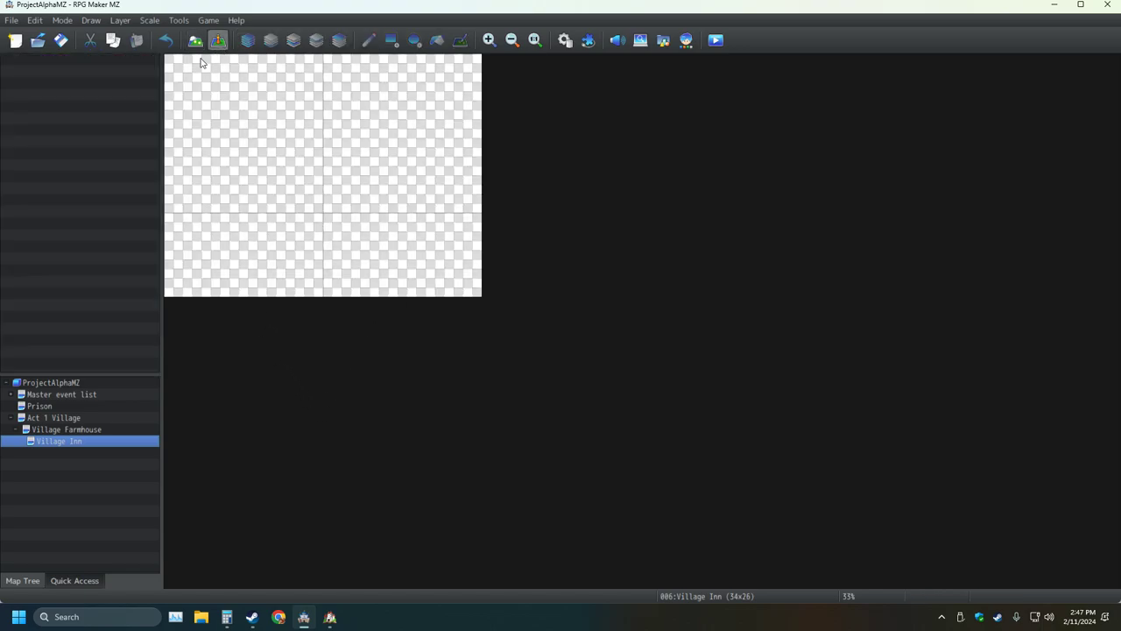
key(Right)
key(Right)
key(Right)
key(Right)
key(Right)
key(Right)
key(Right)
key(Right)
key(Right)
key(Right)
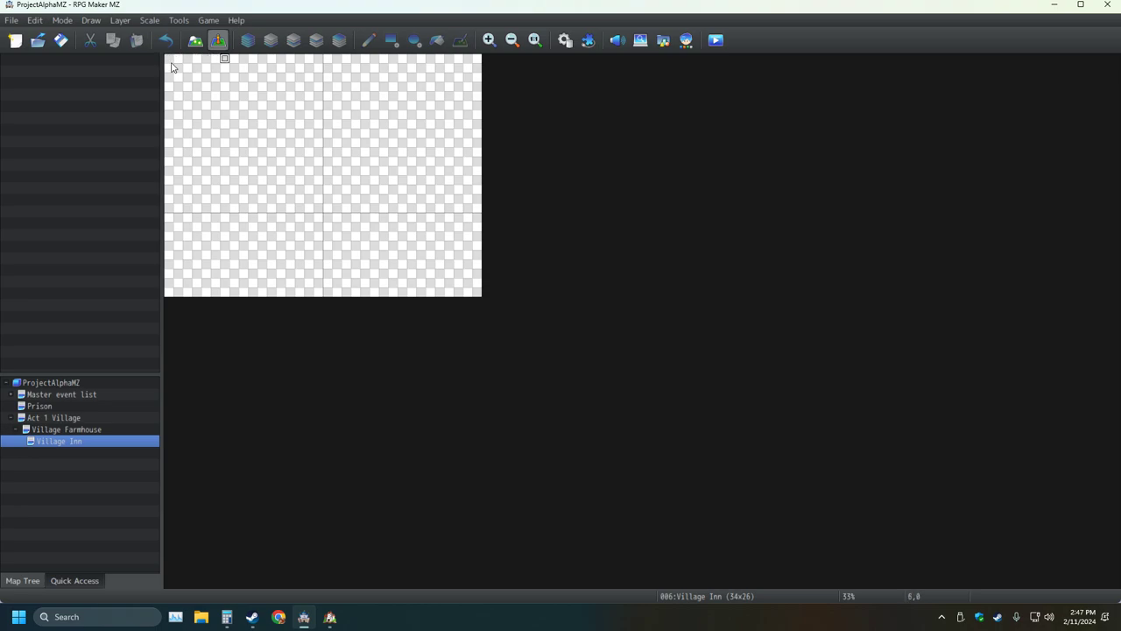
Step: Count the tiles across the Village Inn map's top row, moving the tile cursor toward the right edge and back to the left edge
key(Right)
key(Right)
key(Right)
key(Right)
key(Right)
key(Right)
key(Right)
key(Right)
key(Right)
key(Right)
key(Right)
key(Right)
key(Right)
key(Right)
key(Right)
key(Right)
key(Right)
key(Right)
key(Right)
key(Right)
key(Right)
key(Right)
key(Right)
key(Left)
key(Left)
key(Left)
key(Left)
key(Left)
key(Left)
key(Left)
key(Left)
key(Left)
key(Left)
key(Left)
key(Left)
key(Left)
key(Left)
key(Left)
key(Left)
key(Left)
key(Left)
key(Left)
key(Left)
key(Left)
key(Left)
key(Left)
key(Left)
key(Left)
key(Left)
key(Left)
key(Left)
key(Left)
key(Left)
key(Left)
key(Left)
key(Left)
Step: Count the rows down the map's left side, moving the tile cursor past the horizontal grid line
key(Down)
key(Down)
key(Down)
key(Down)
key(Down)
key(Down)
key(Down)
key(Down)
key(Down)
key(Down)
key(Down)
key(Down)
key(Down)
key(Down)
key(Down)
key(Down)
key(Down)
key(Right)
key(Down)
key(Down)
Step: Compare the tile counts on both sides of the vertical grid line by moving the cursor back and forth along a row below the horizontal line
key(Right)
key(Right)
key(Right)
key(Right)
key(Right)
key(Right)
key(Right)
key(Right)
key(Right)
key(Right)
key(Right)
key(Right)
key(Right)
key(Right)
key(Right)
key(Right)
key(Right)
key(Right)
key(Right)
key(Right)
key(Right)
key(Left)
key(Left)
key(Left)
key(Left)
key(Left)
key(Left)
key(Left)
key(Left)
key(Left)
key(Left)
key(Left)
key(Left)
key(Left)
key(Left)
key(Left)
key(Right)
key(Right)
key(Right)
key(Right)
key(Right)
key(Right)
key(Right)
key(Right)
key(Right)
key(Right)
key(Right)
key(Right)
key(Right)
key(Right)
key(Right)
key(Right)
key(Right)
key(Right)
key(Right)
key(Left)
key(Left)
key(Left)
key(Left)
key(Left)
key(Left)
key(Left)
key(Left)
key(Left)
key(Left)
key(Left)
key(Left)
key(Left)
key(Left)
key(Left)
key(Left)
key(Left)
key(Left)
key(Left)
key(Right)
key(Right)
key(Right)
key(Right)
key(Right)
key(Right)
key(Right)
key(Right)
key(Right)
key(Right)
key(Right)
key(Right)
key(Right)
key(Right)
key(Right)
key(Right)
key(Right)
key(Right)
key(Right)
key(Right)
key(Right)
key(Left)
key(Left)
key(Left)
key(Left)
key(Left)
key(Left)
key(Left)
key(Left)
key(Left)
key(Left)
key(Left)
Step: Count the rows beside the vertical grid line, moving the tile cursor down to the map's bottom row
key(Up)
key(Up)
key(Up)
key(Down)
key(Down)
key(Down)
key(Down)
key(Down)
key(Down)
key(Down)
key(Down)
key(Down)
Step: Bring up the available commands for the Village Inn map in the map tree
right_click(125, 438)
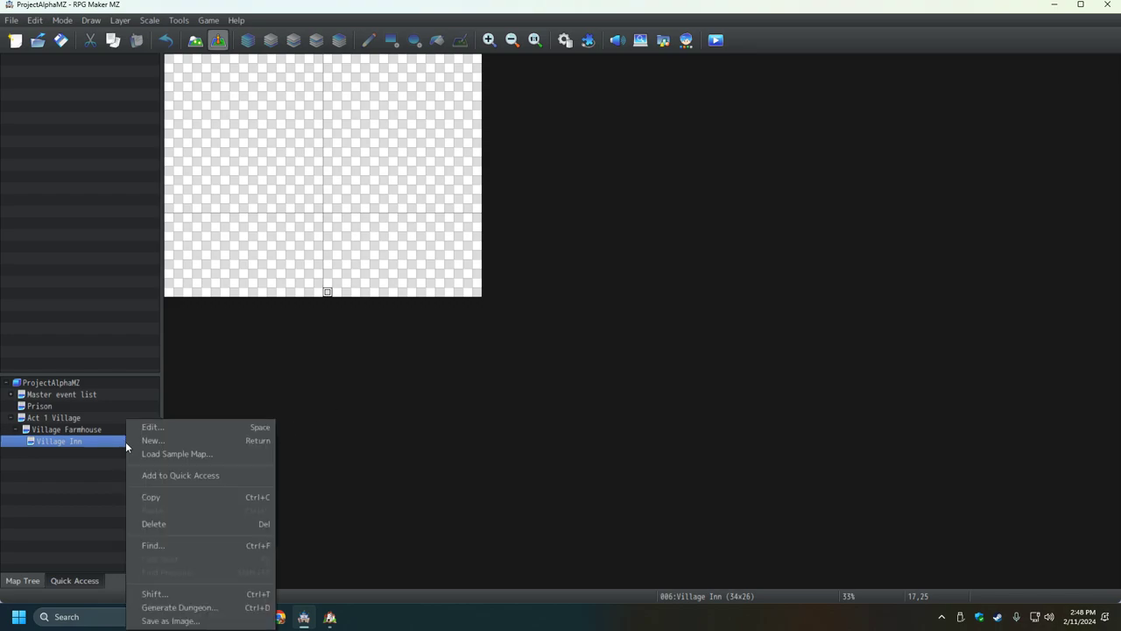
Step: Work out 26+17 in Calculator and set the Village Inn map's height to 43
click(164, 430)
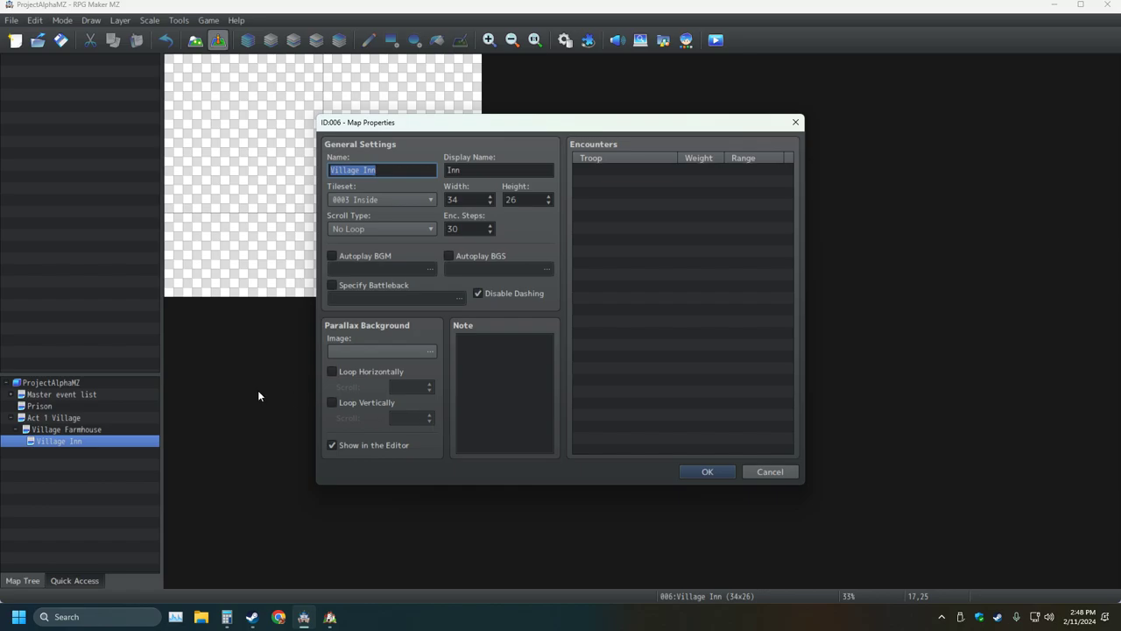
double_click(528, 200)
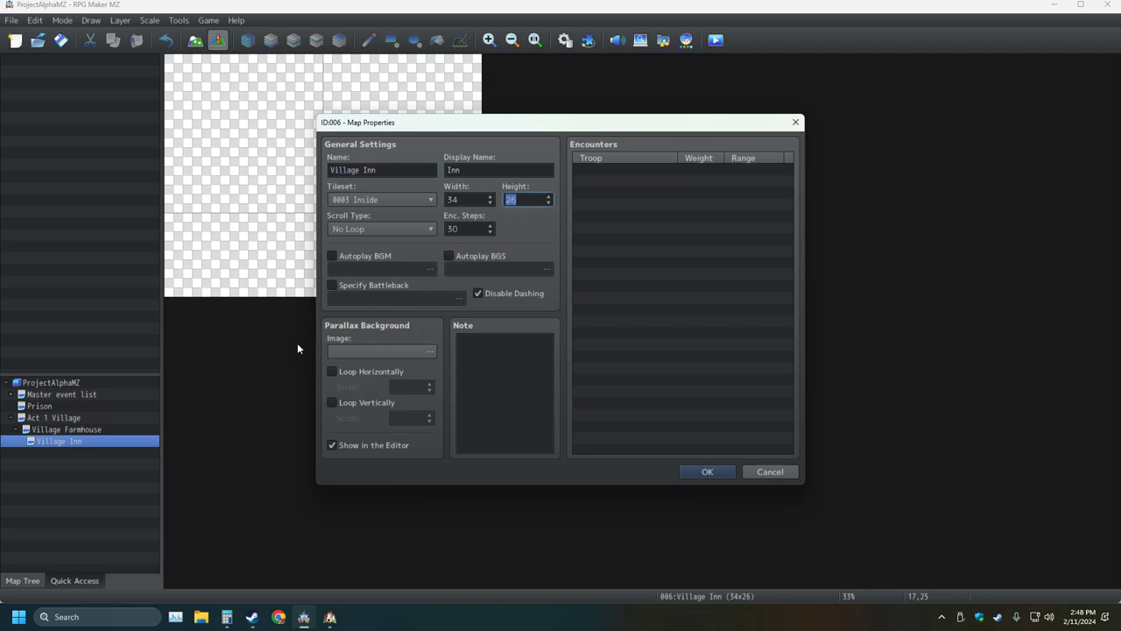
click(226, 617)
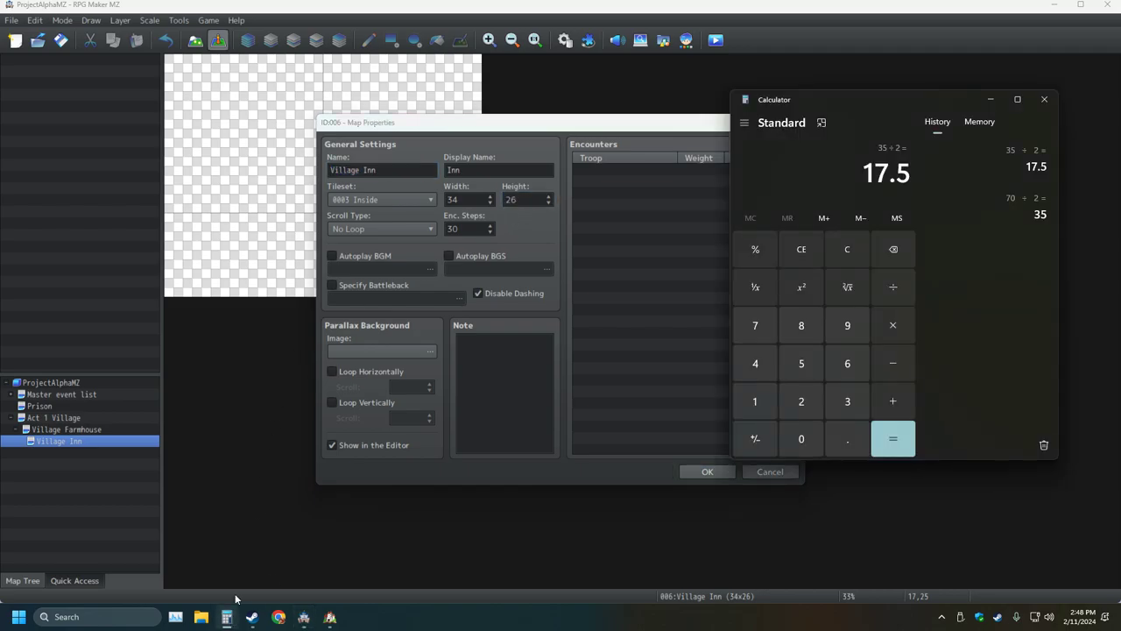
text(26+17)
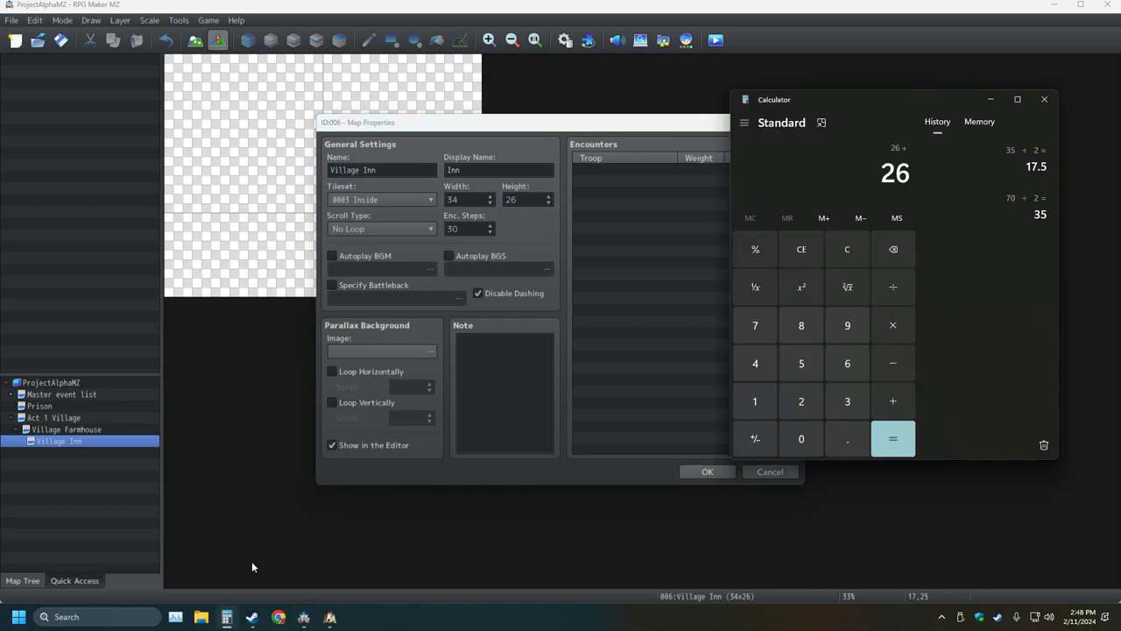
key(Return)
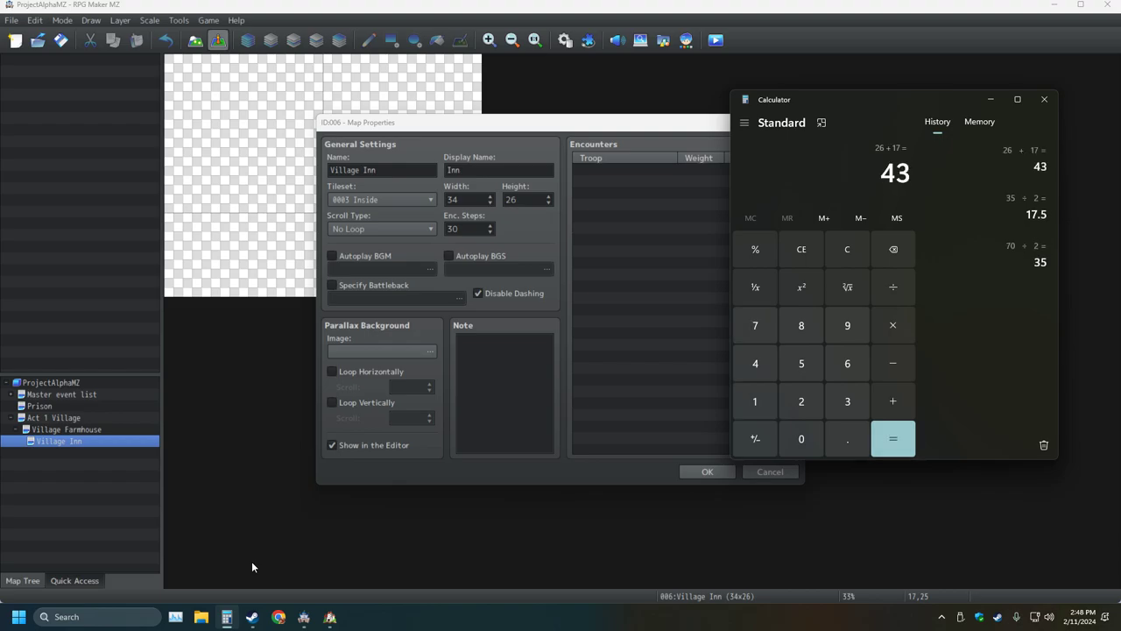
key(alt+Tab)
text(43)
key(Return)
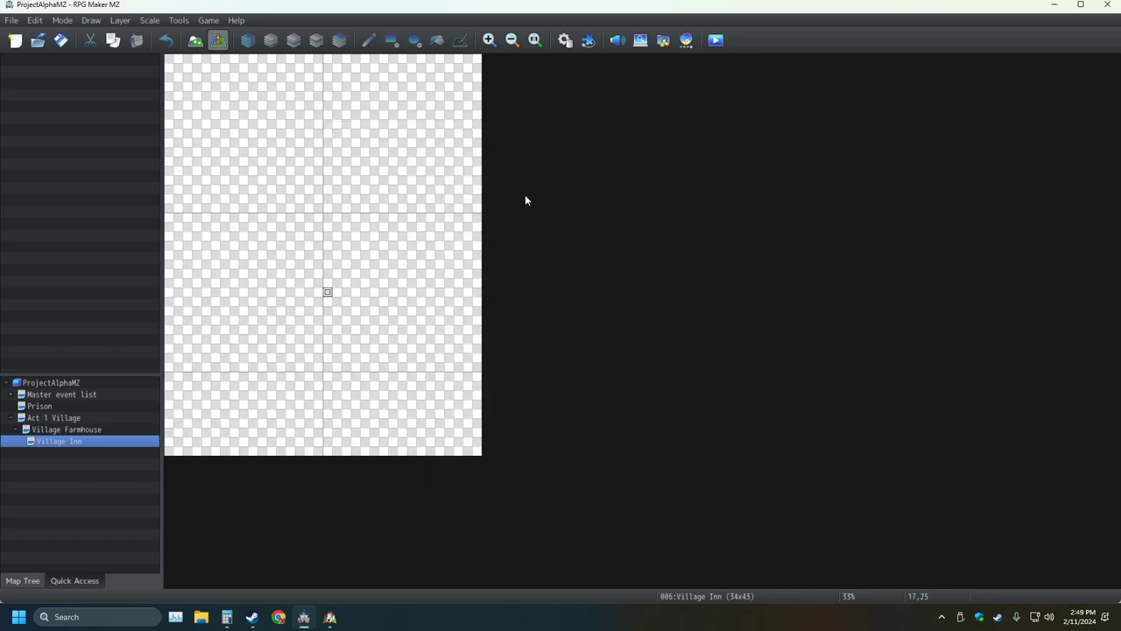
Step: Count the rows below the second horizontal grid line, moving the tile cursor down to the map's bottom row
click(328, 370)
key(Down)
key(Down)
key(Down)
key(Down)
key(Down)
key(Down)
key(Down)
key(Down)
key(Down)
Step: Set the Village Inn map's height to 60 in its map properties
right_click(97, 442)
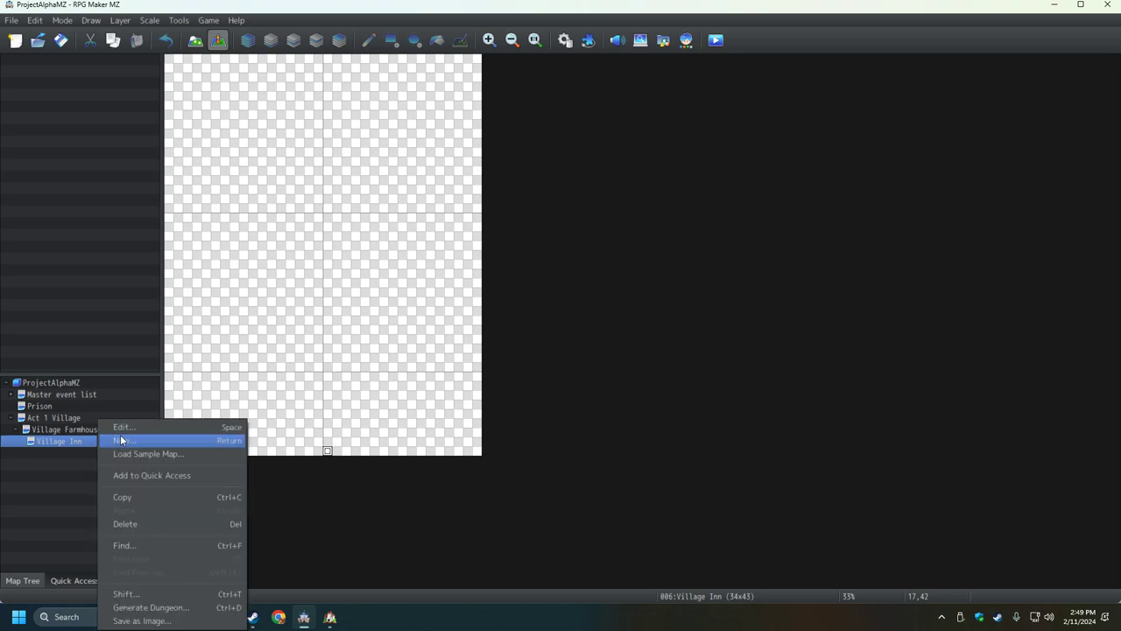
click(123, 427)
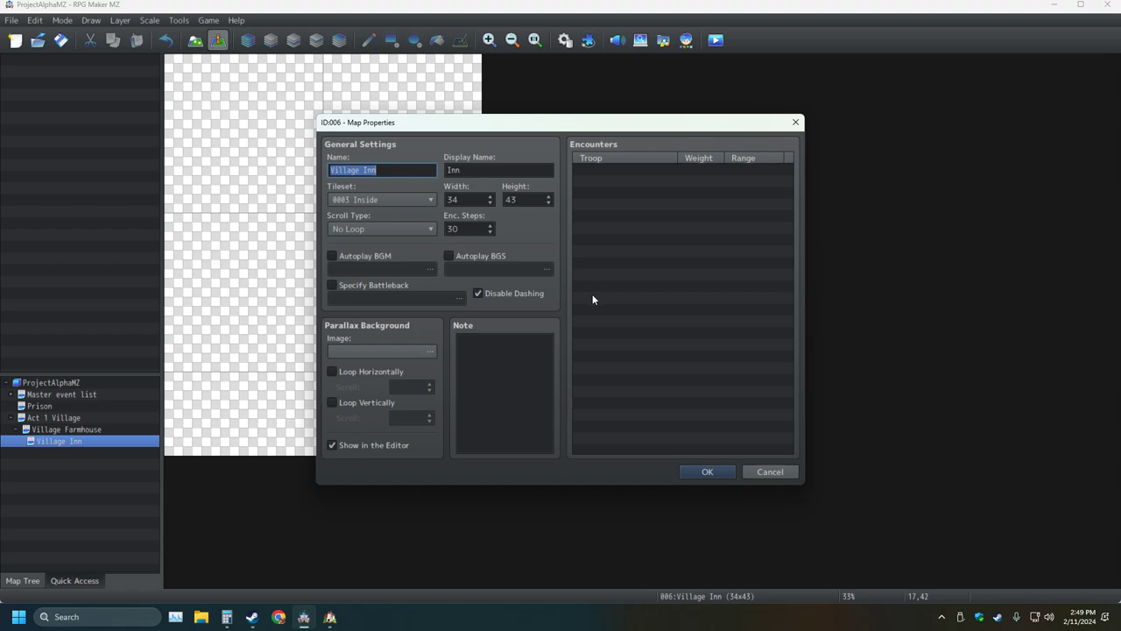
double_click(539, 198)
text(60)
key(Return)
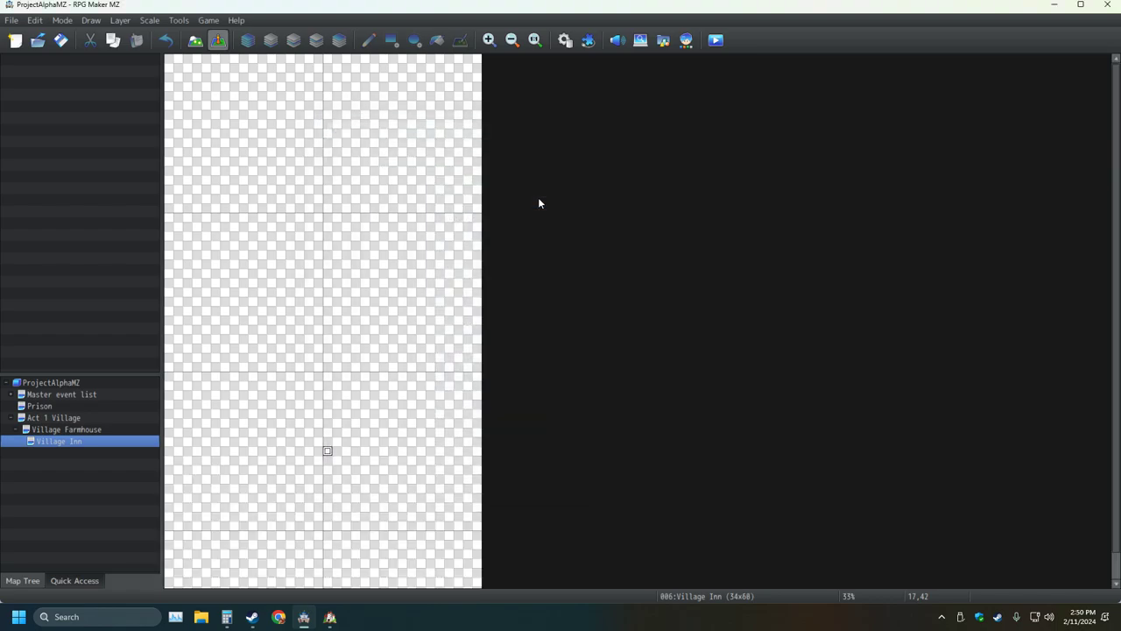
Step: Count the rows below the third horizontal grid line, moving the tile cursor down to the map's last row
ctrl+scroll(481, 265, down, 1)
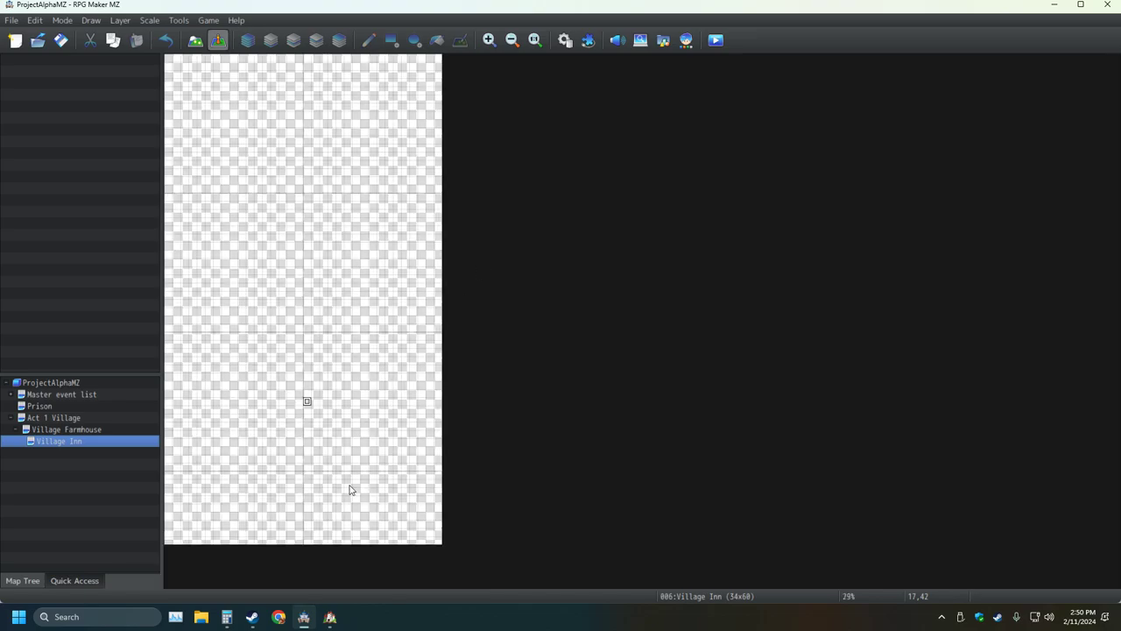
click(310, 474)
key(Down)
key(Down)
key(Down)
key(Down)
key(Down)
key(Down)
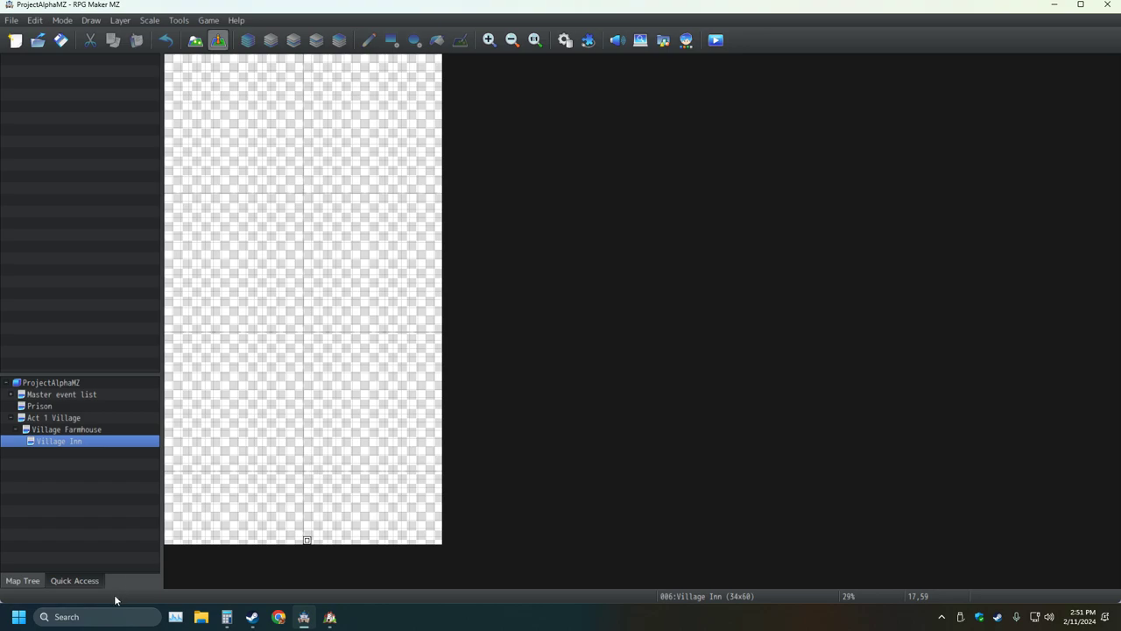
Step: Review the Village Farmhouse interior and the Act 1 Village exterior maps, and return to the Village Inn map
click(81, 430)
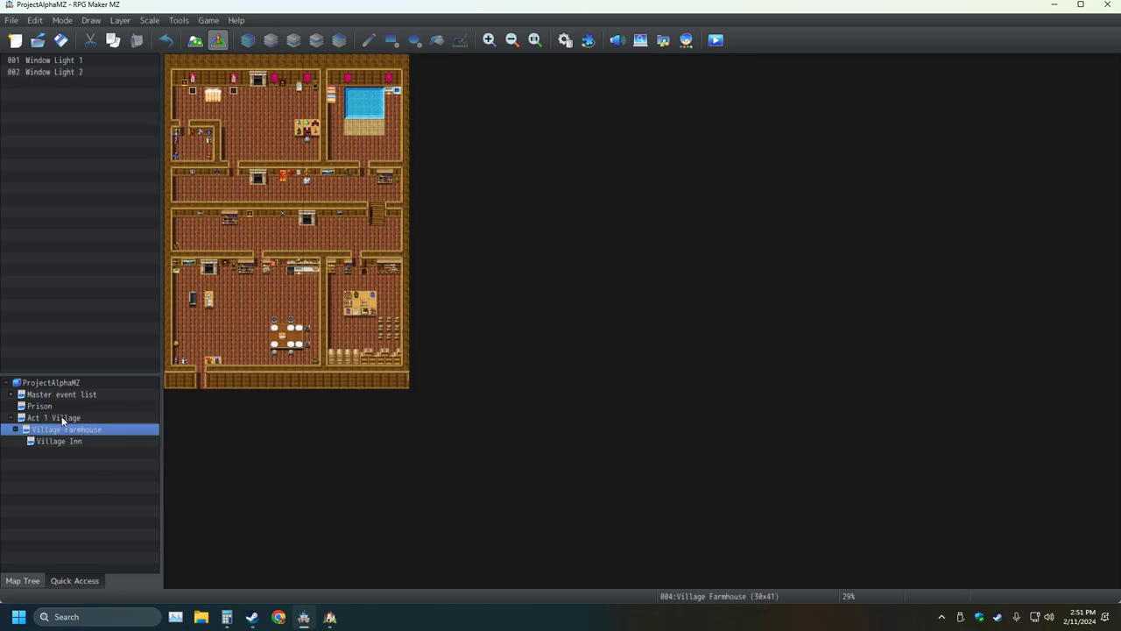
click(132, 418)
middle_click(360, 283)
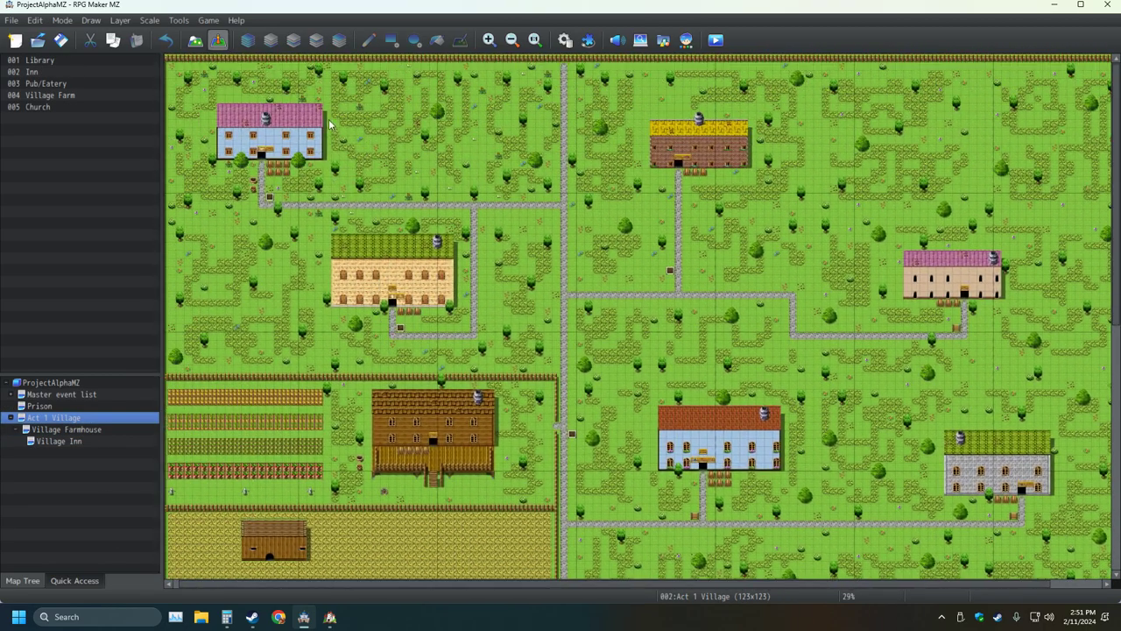
middle_click(321, 211)
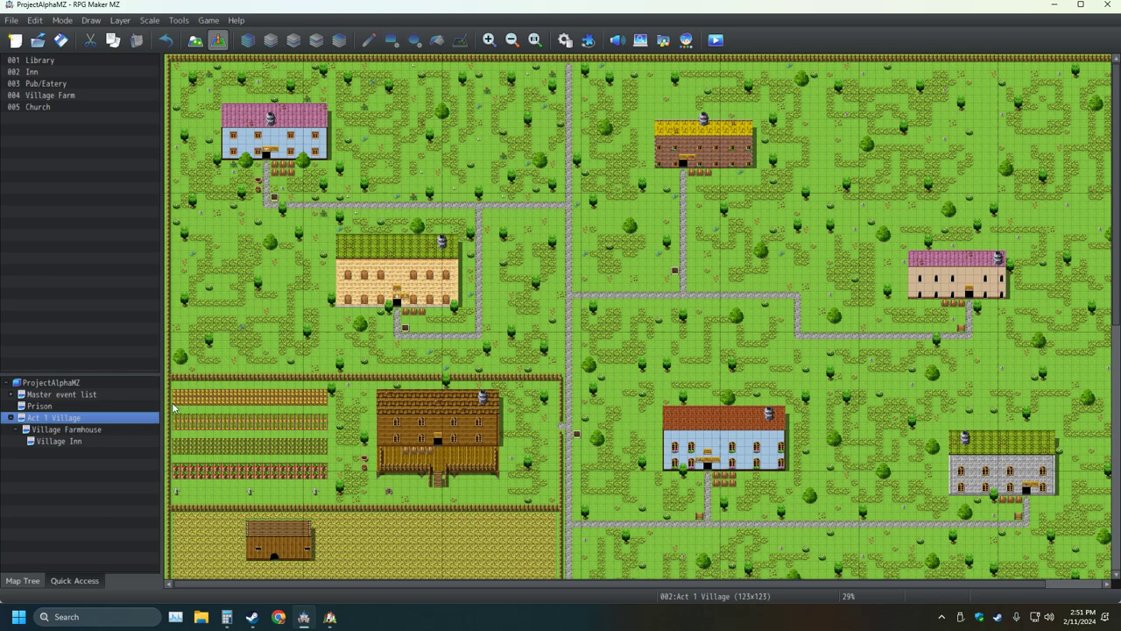
click(77, 443)
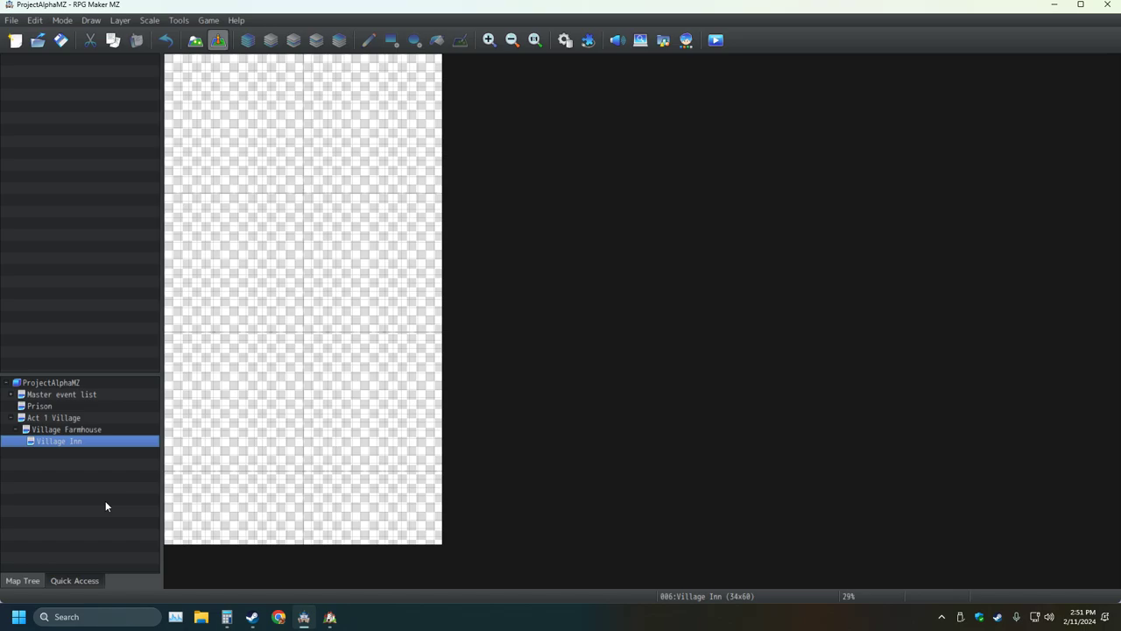
Step: Create a 17×13 map with a blank name as a child of the Village Inn map
right_click(59, 455)
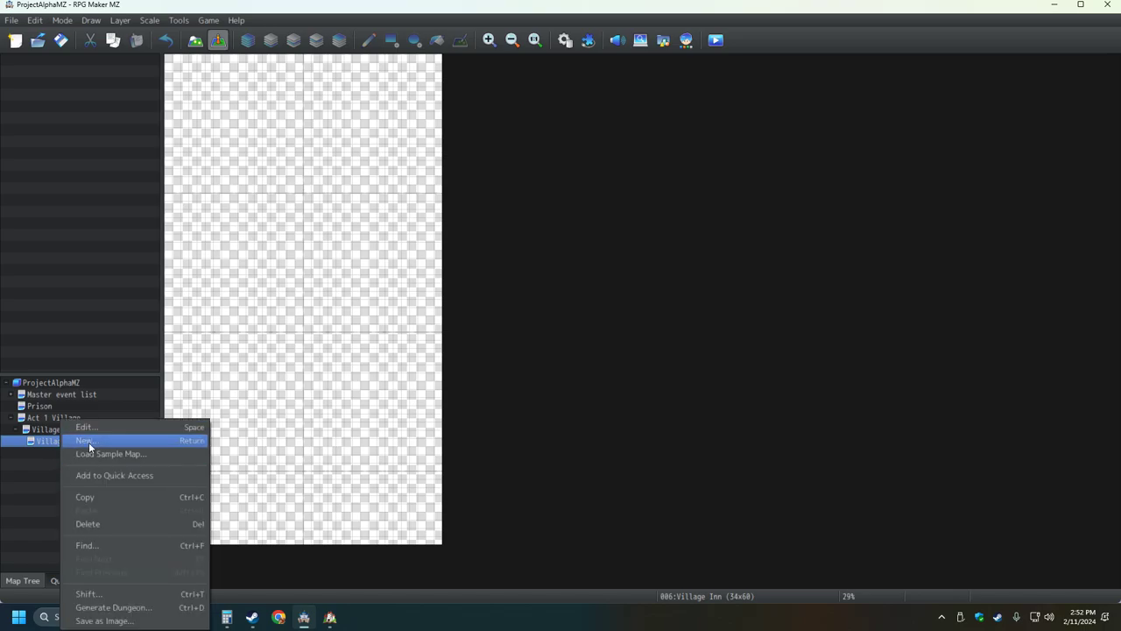
click(83, 438)
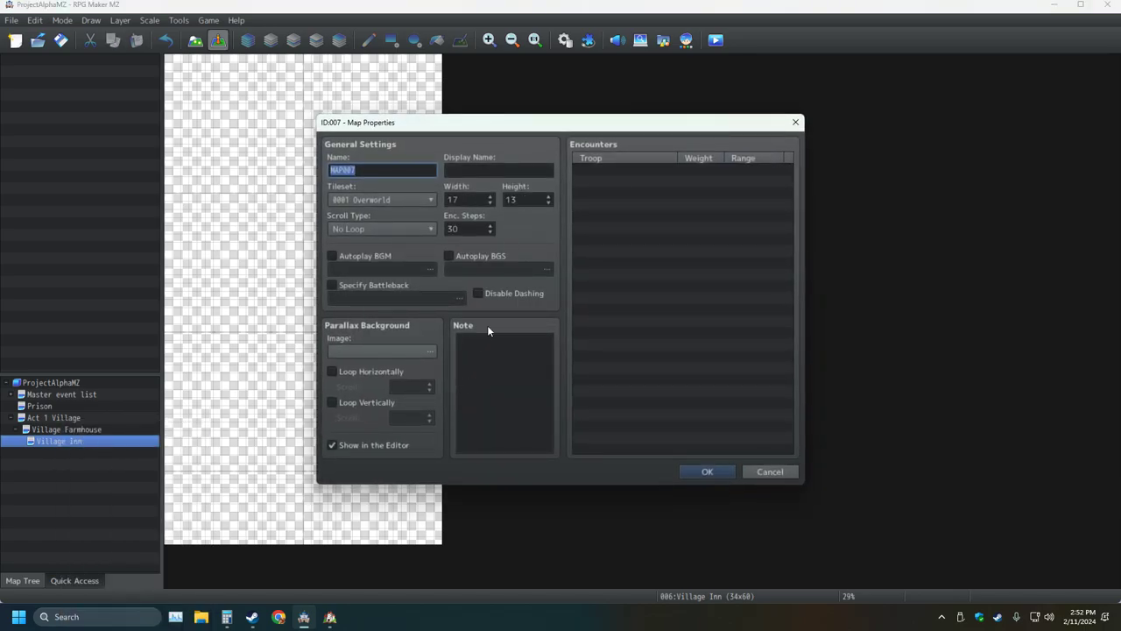
key(BackSpace)
click(723, 472)
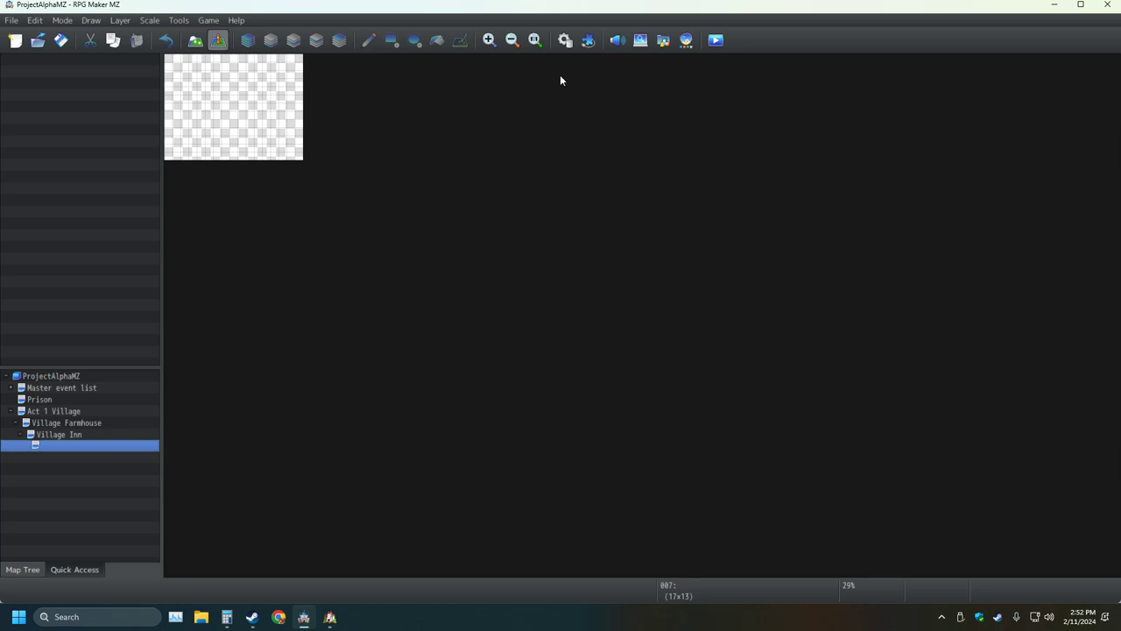
Step: Show the unnamed map at actual size and set its height to 17 in the map properties
click(542, 42)
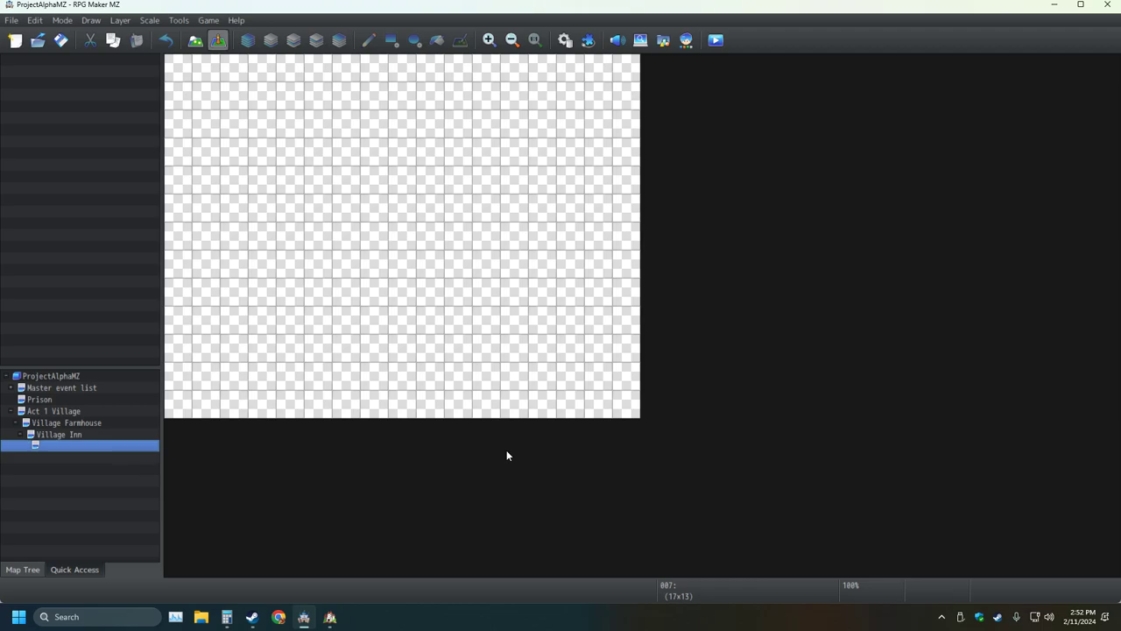
right_click(138, 447)
click(227, 440)
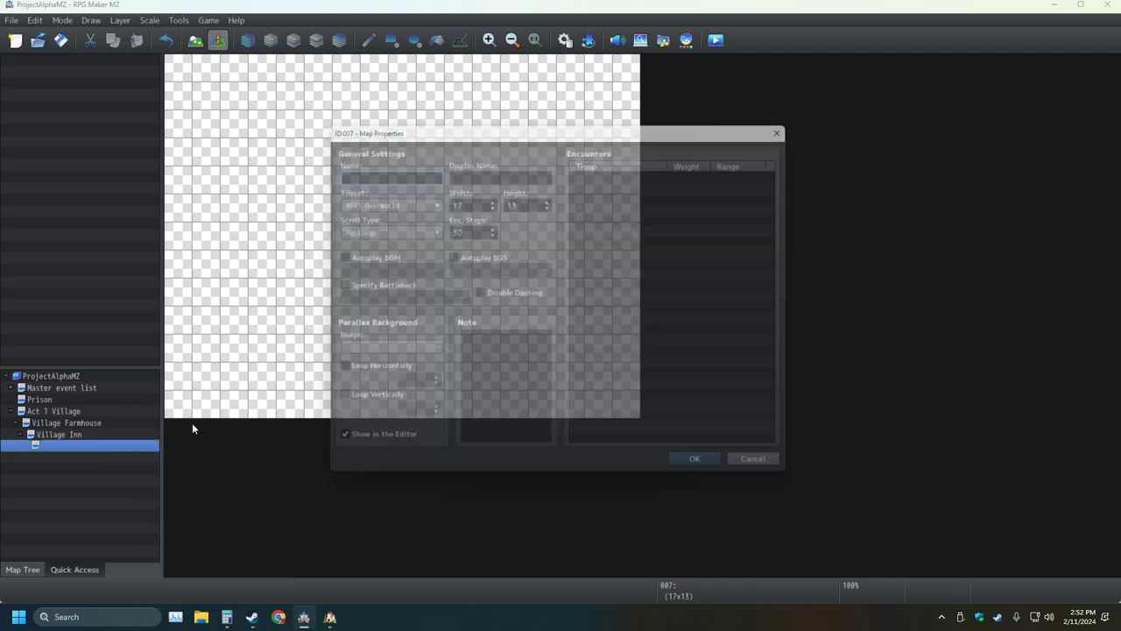
double_click(523, 197)
text(17)
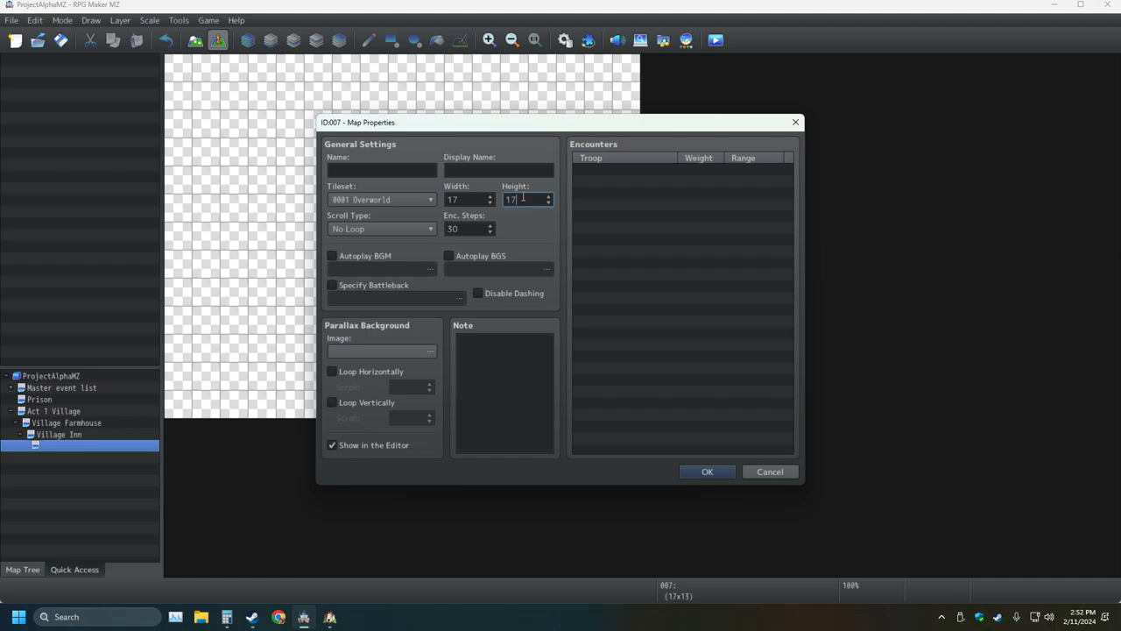
key(Return)
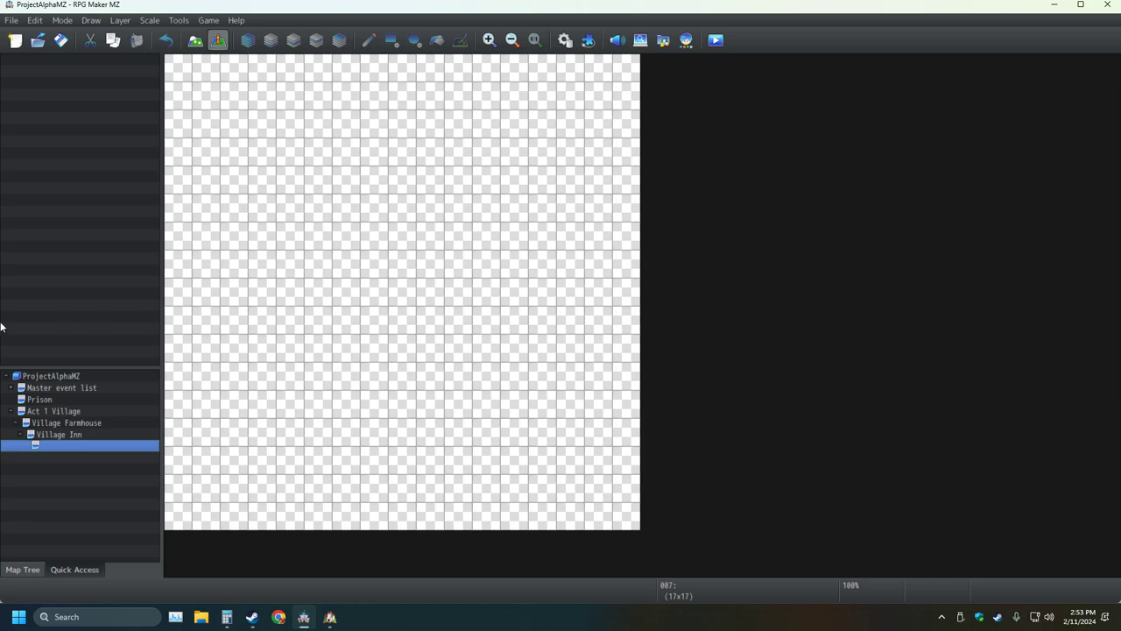
Step: Switch to map drawing mode and change the unnamed map's tileset to 0003 Inside
right_click(86, 447)
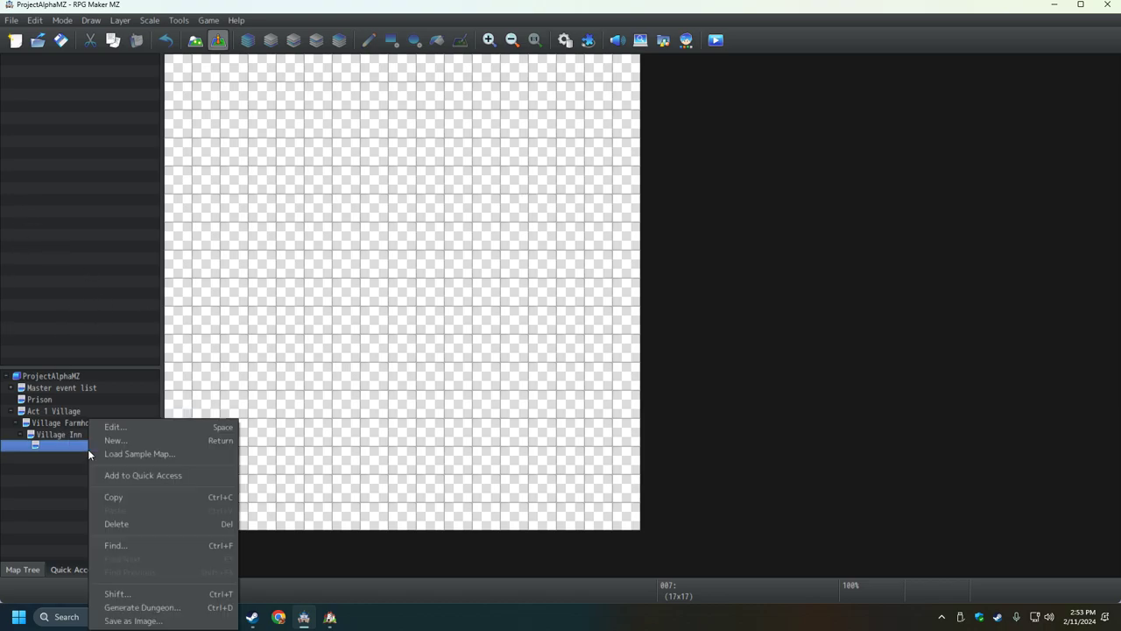
click(199, 51)
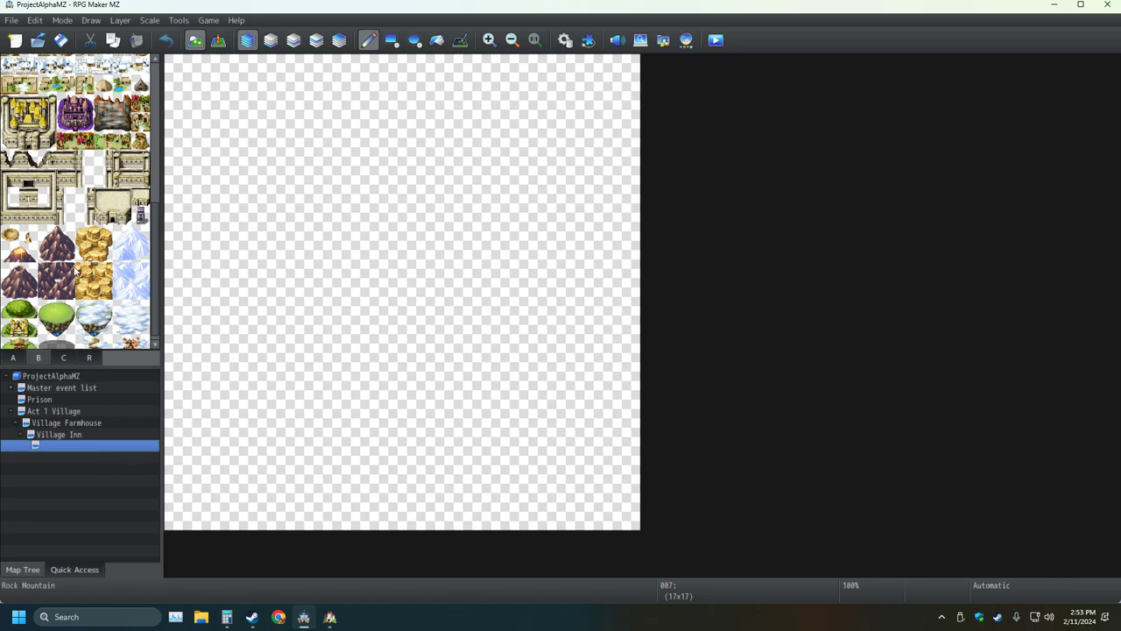
right_click(51, 450)
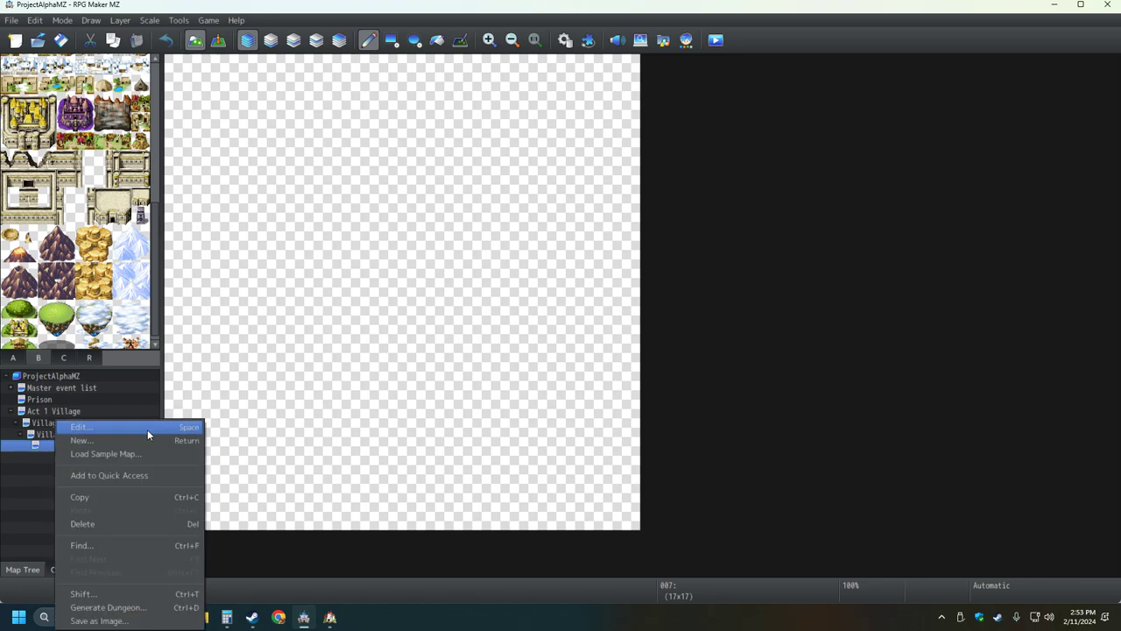
click(149, 426)
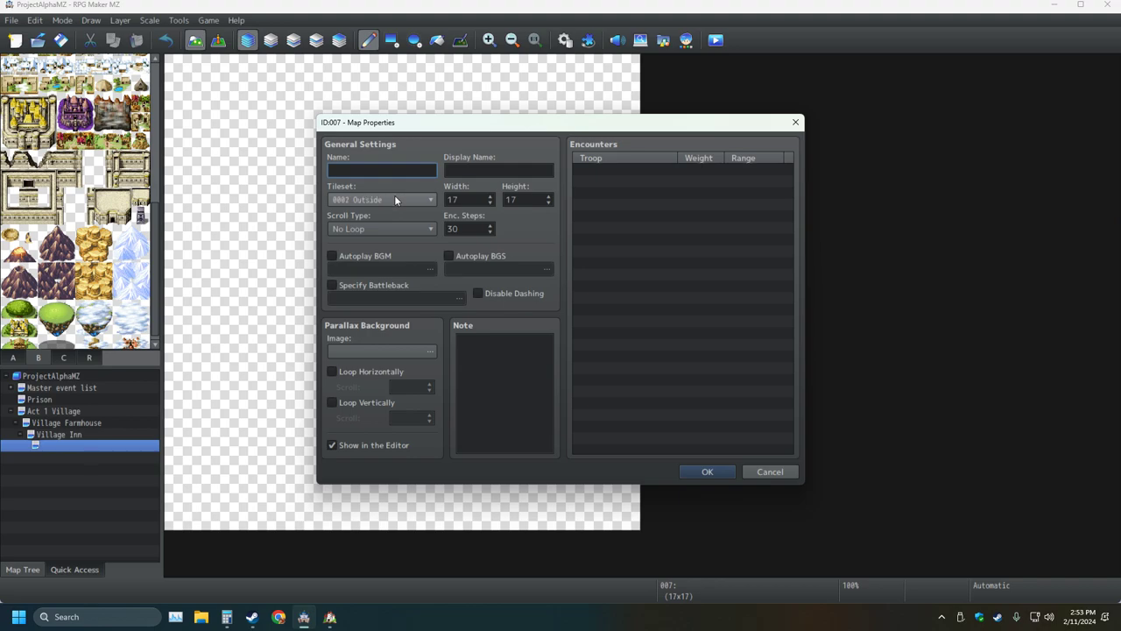
click(708, 472)
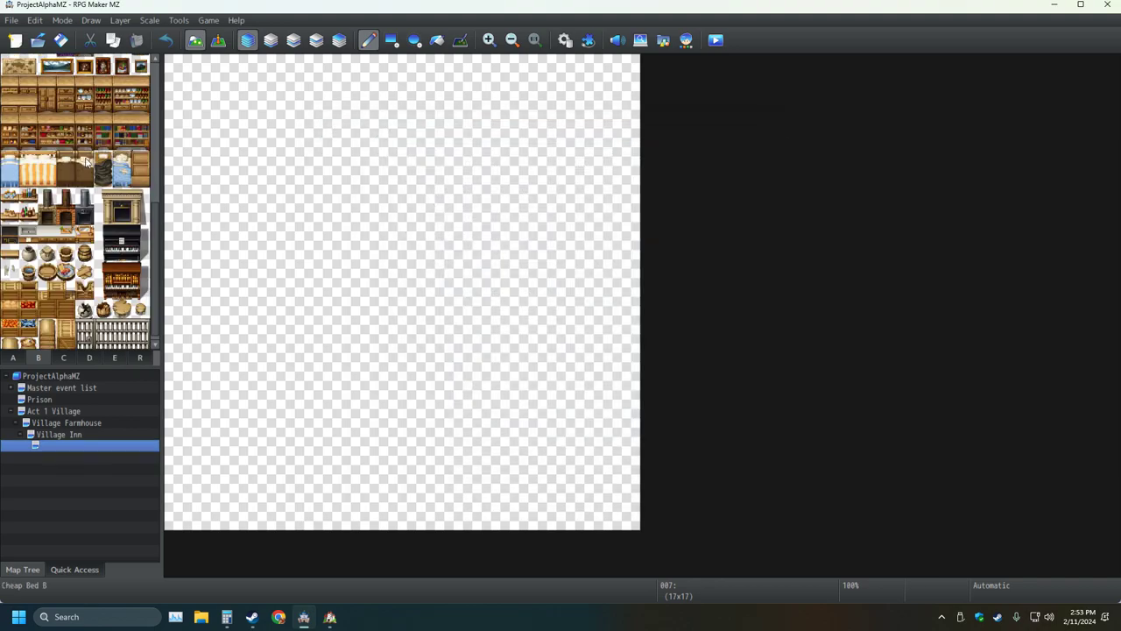
Step: Flood fill the entire unnamed map with the brown wooden floor tile from tile set A
scroll(79, 193, down, 3)
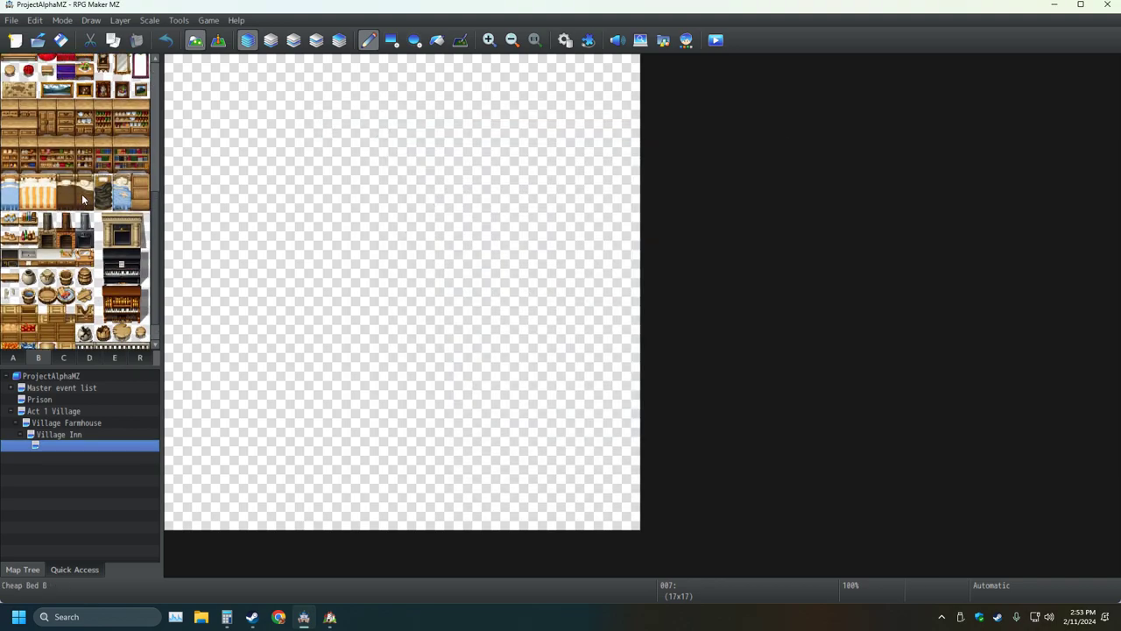
click(13, 357)
click(10, 100)
click(436, 40)
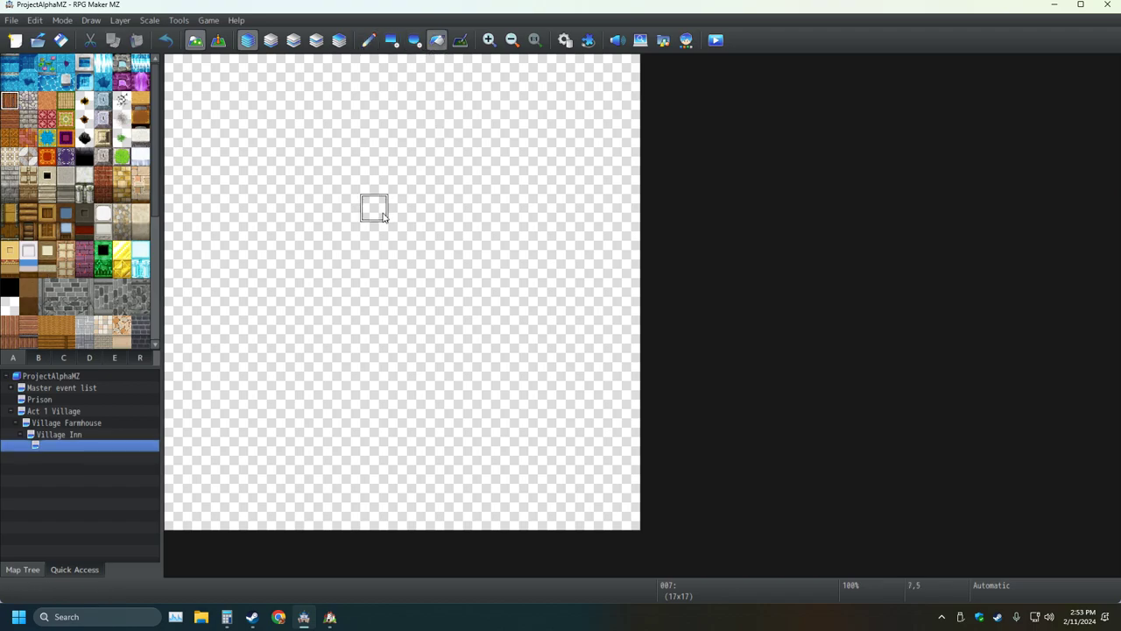
click(382, 212)
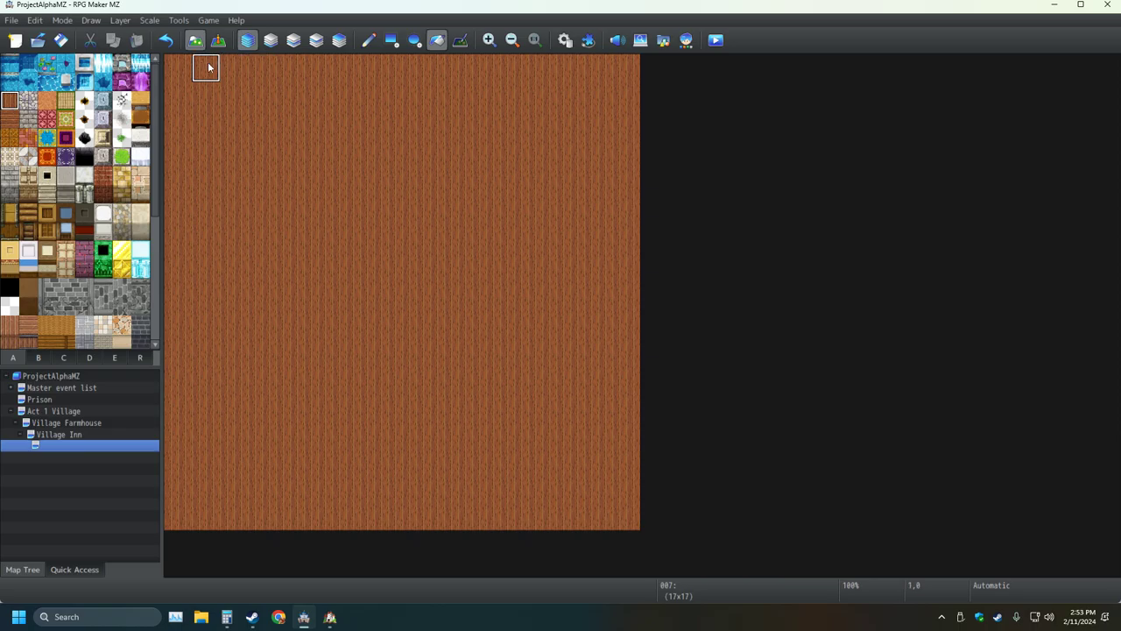
Step: Pick up the whole 17×17 floor as a pencil stamp and compare its outline with the Village Inn map's grid sections
mouse_move(176, 60)
right_down()
mouse_move(202, 103)
mouse_move(532, 431)
mouse_move(604, 531)
mouse_move(640, 531)
mouse_move(324, 353)
mouse_move(251, 70)
right_up()
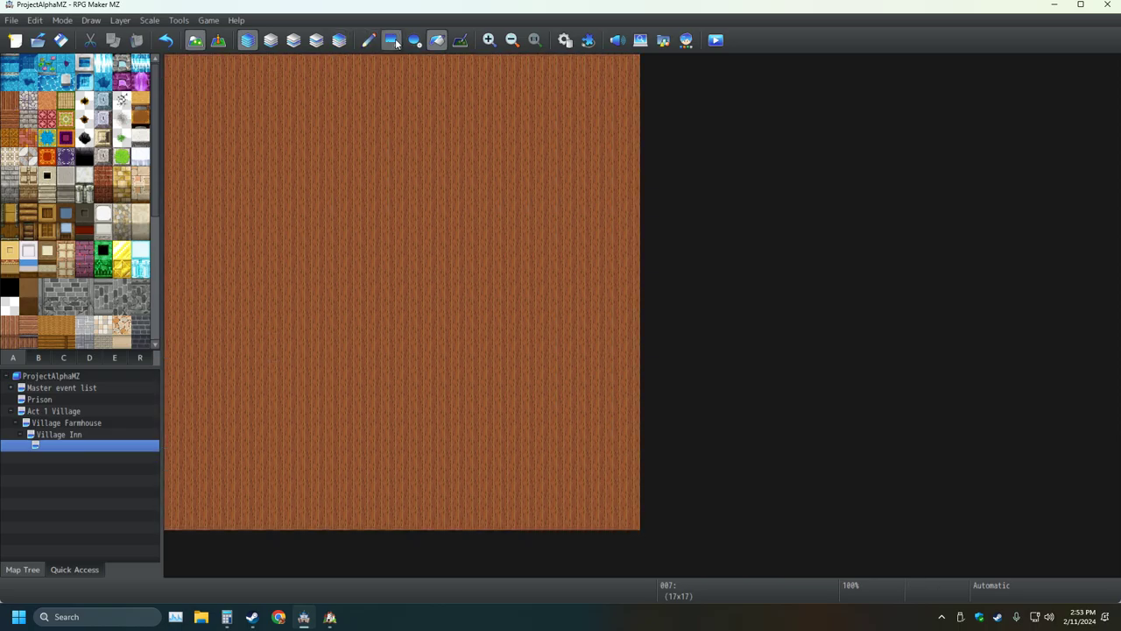
click(368, 40)
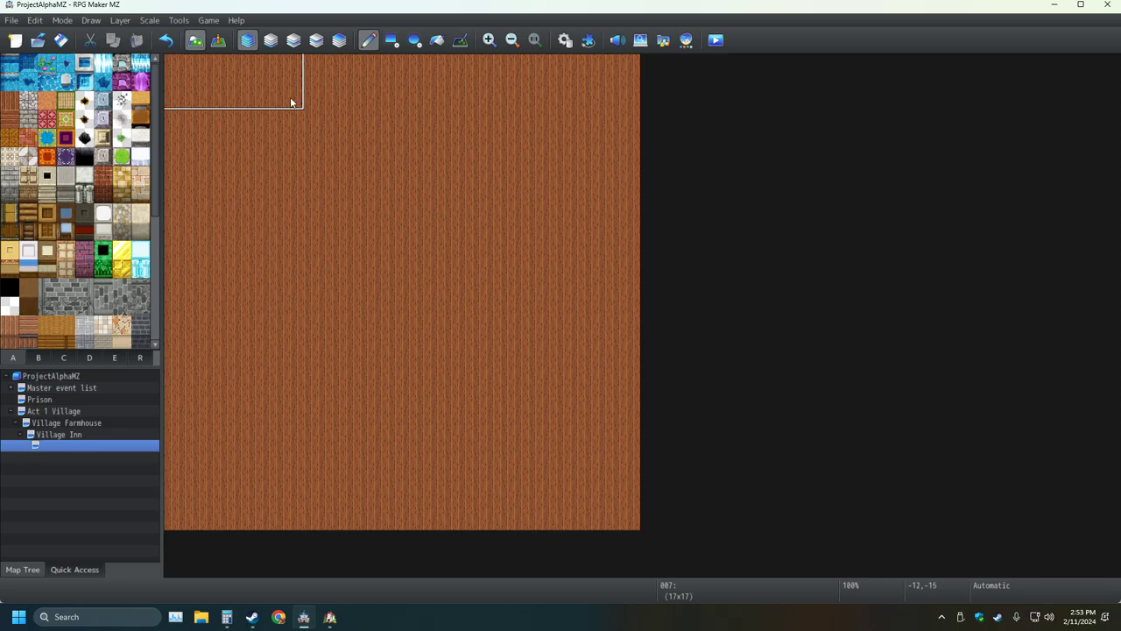
click(59, 434)
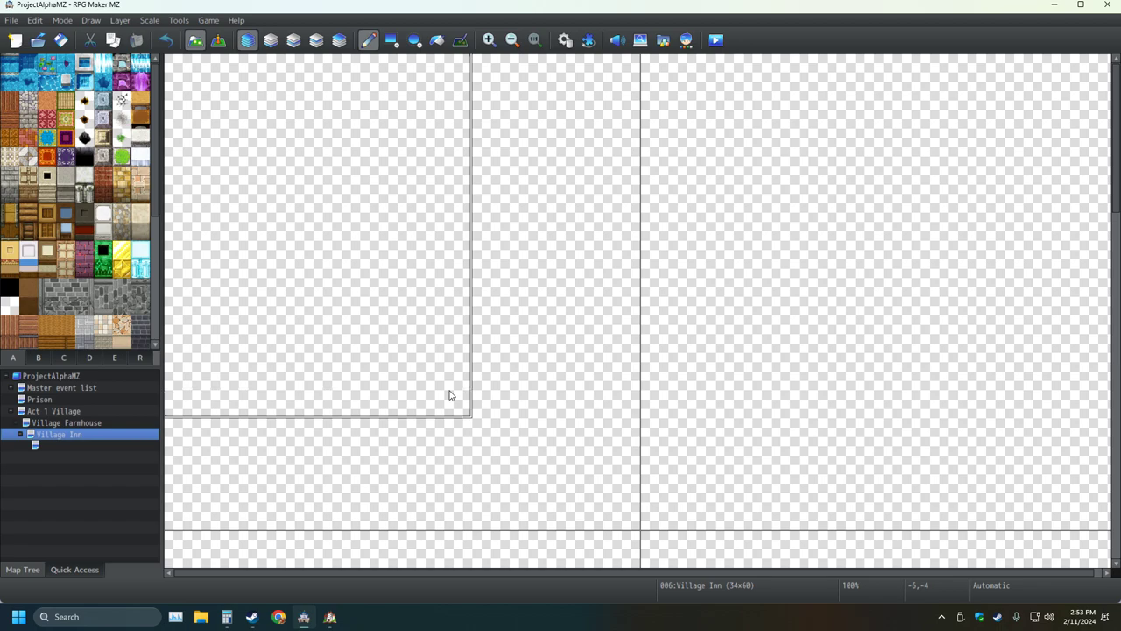
ctrl+scroll(451, 394, down, 4)
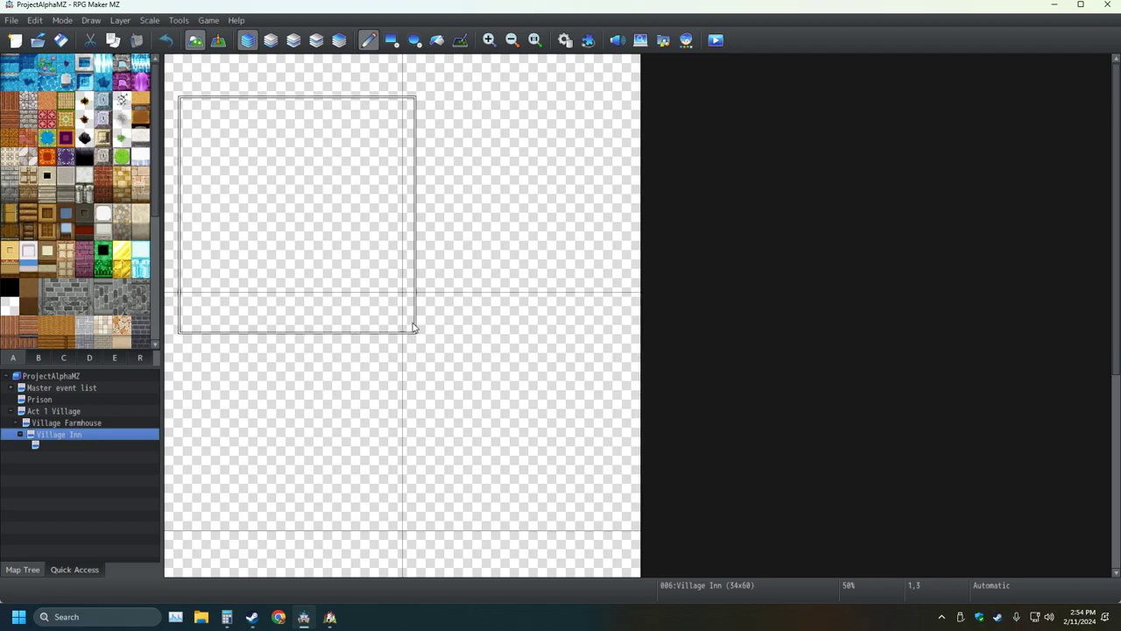
right_click(423, 325)
scroll(403, 342, down, 6)
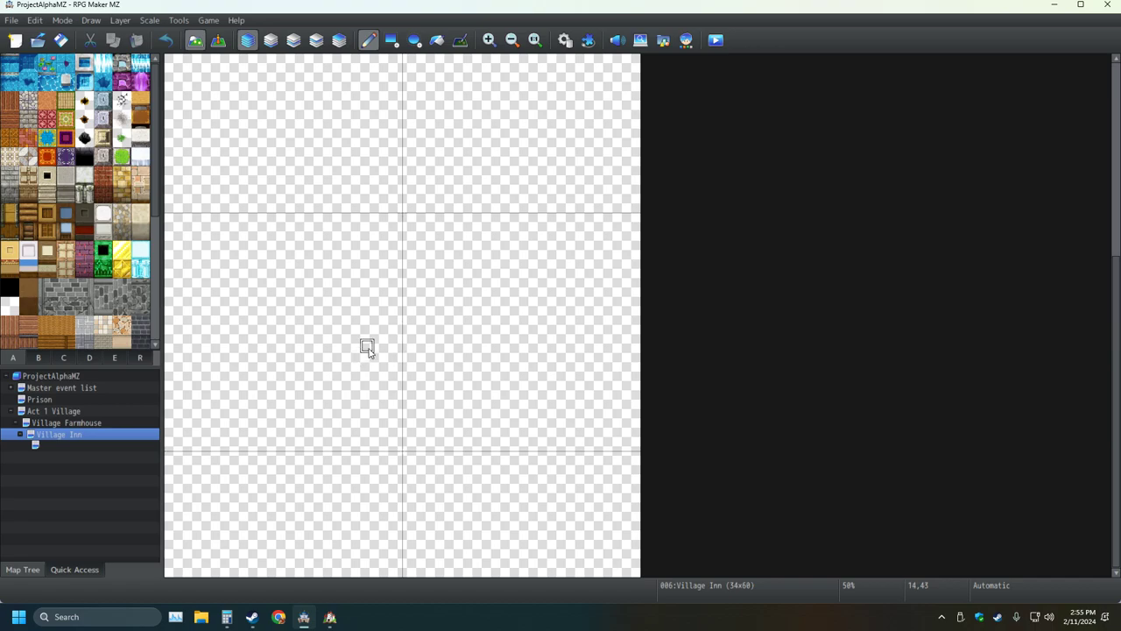
ctrl+scroll(367, 347, down, 1)
ctrl+scroll(364, 350, up, 1)
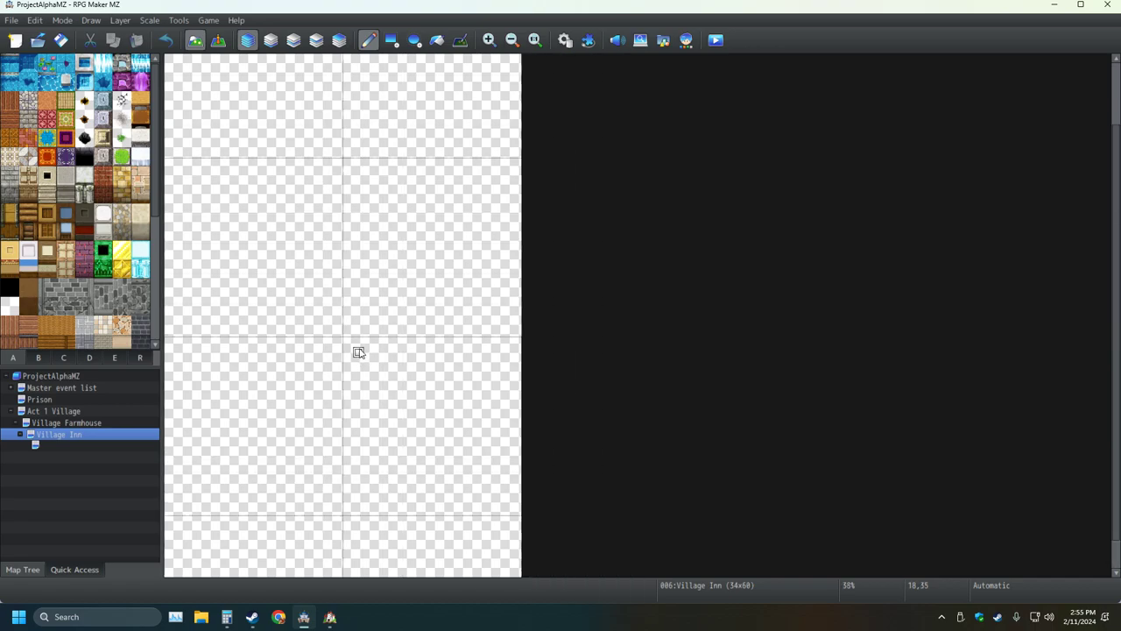
ctrl+scroll(358, 352, down, 2)
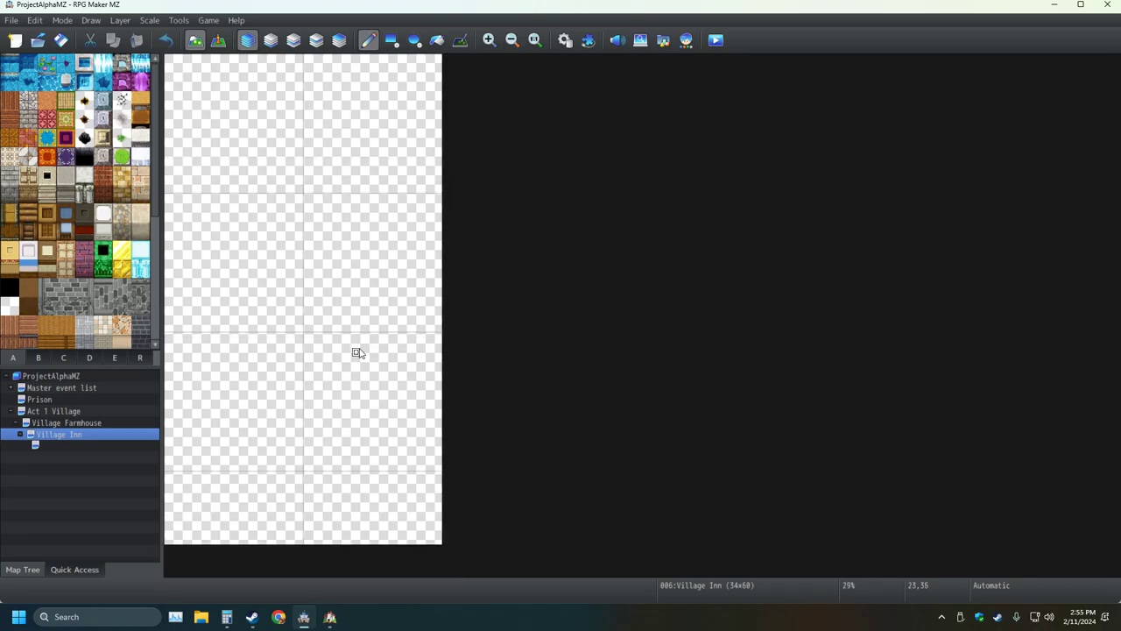
ctrl+scroll(358, 352, up, 2)
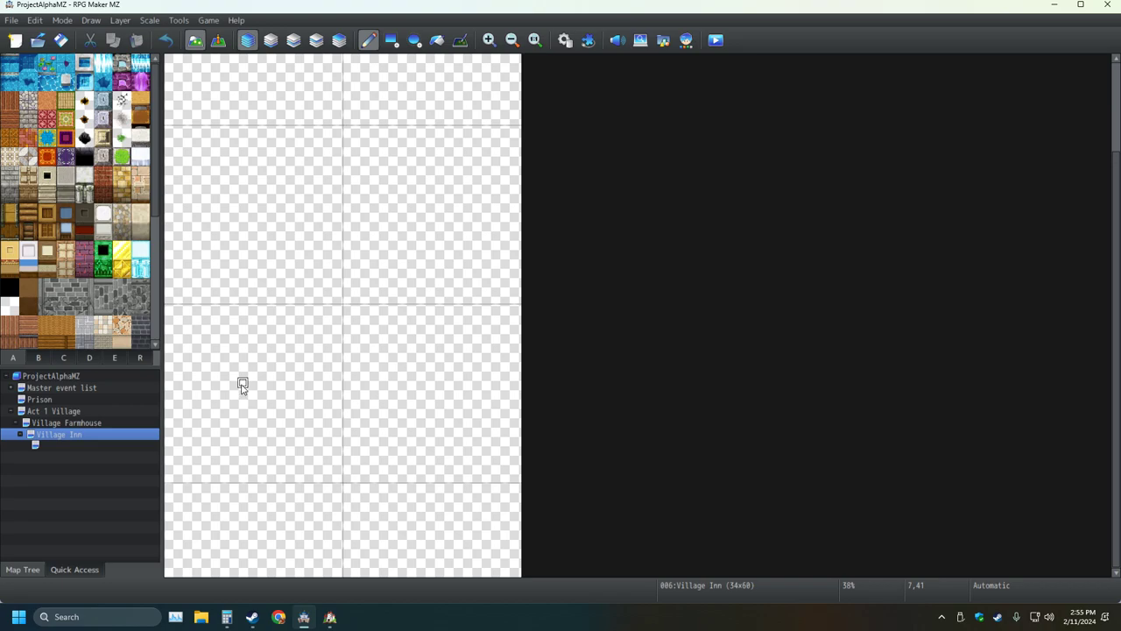
Step: Rename the unnamed 17×17 map under Village Inn as Inn Blueprint
click(72, 424)
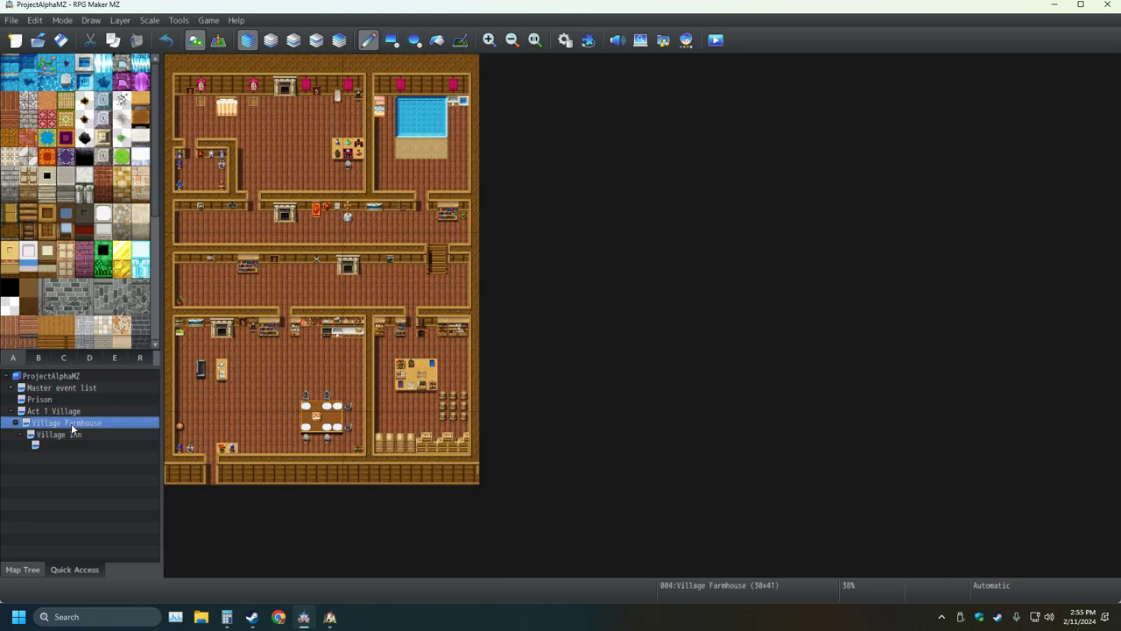
click(58, 446)
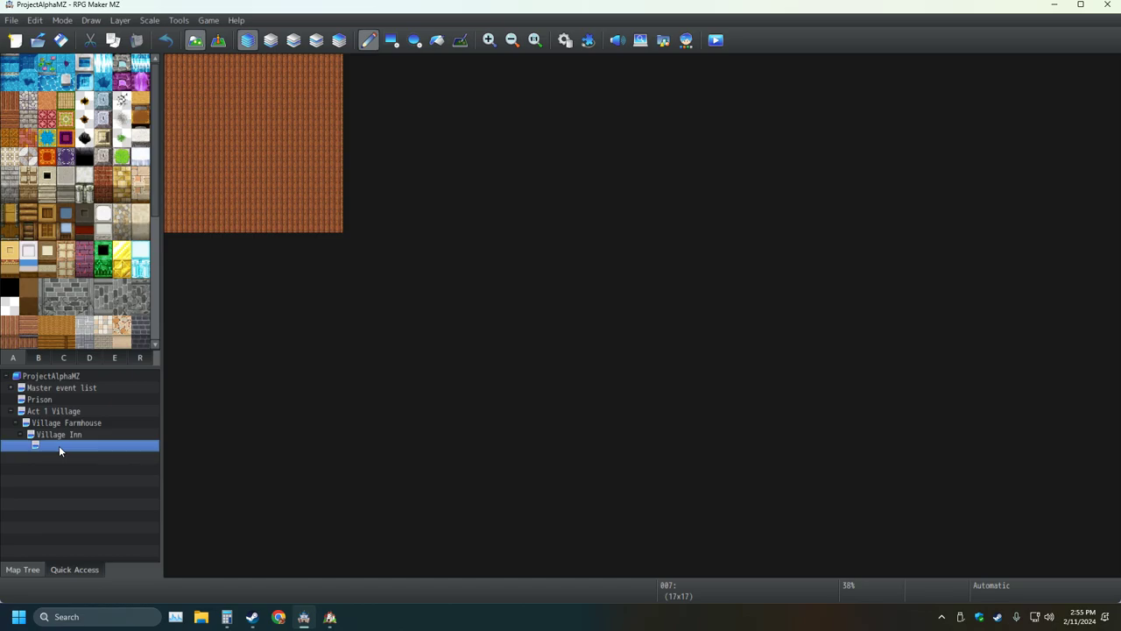
double_click(59, 445)
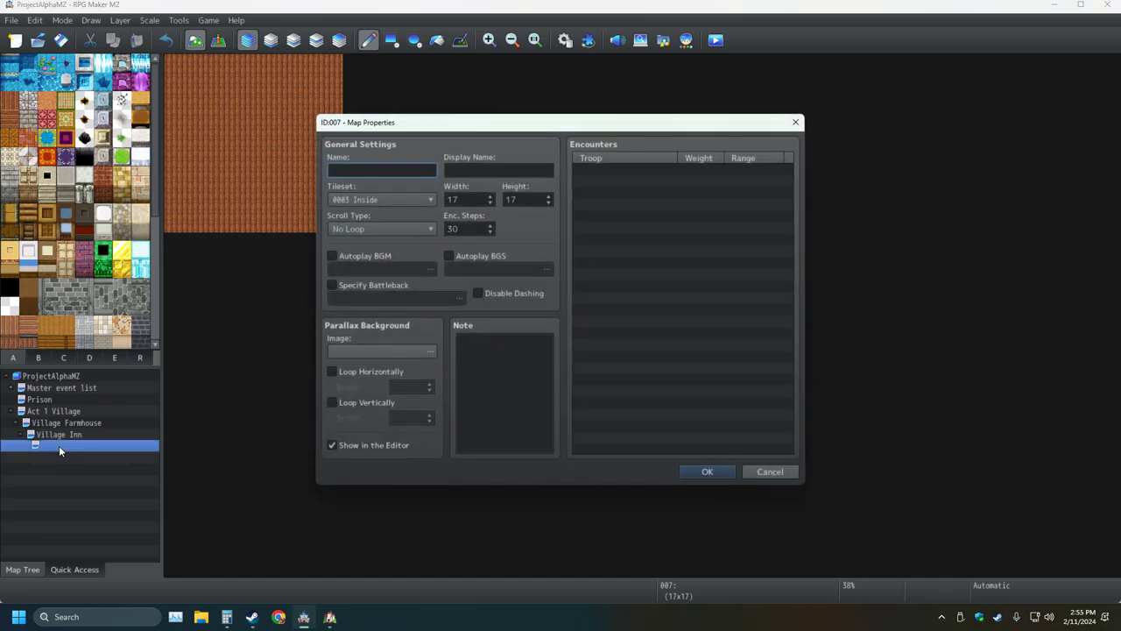
text(Inn Blueprint)
key(Return)
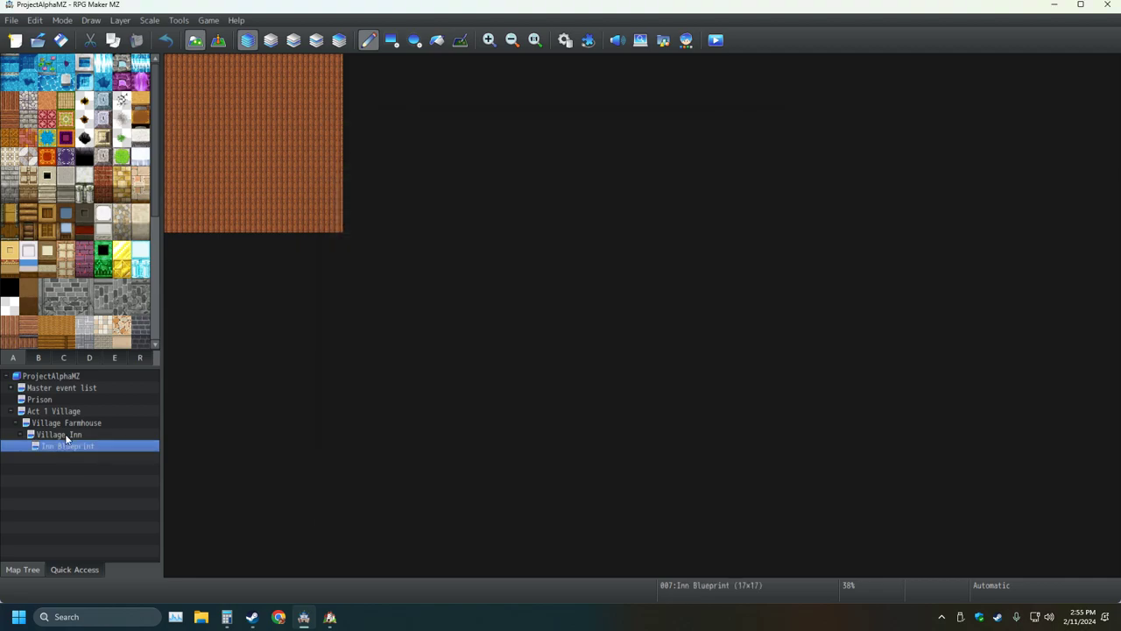
Step: Compare the Village Inn and Inn Blueprint maps with the building exteriors on the Act 1 Village map
click(58, 433)
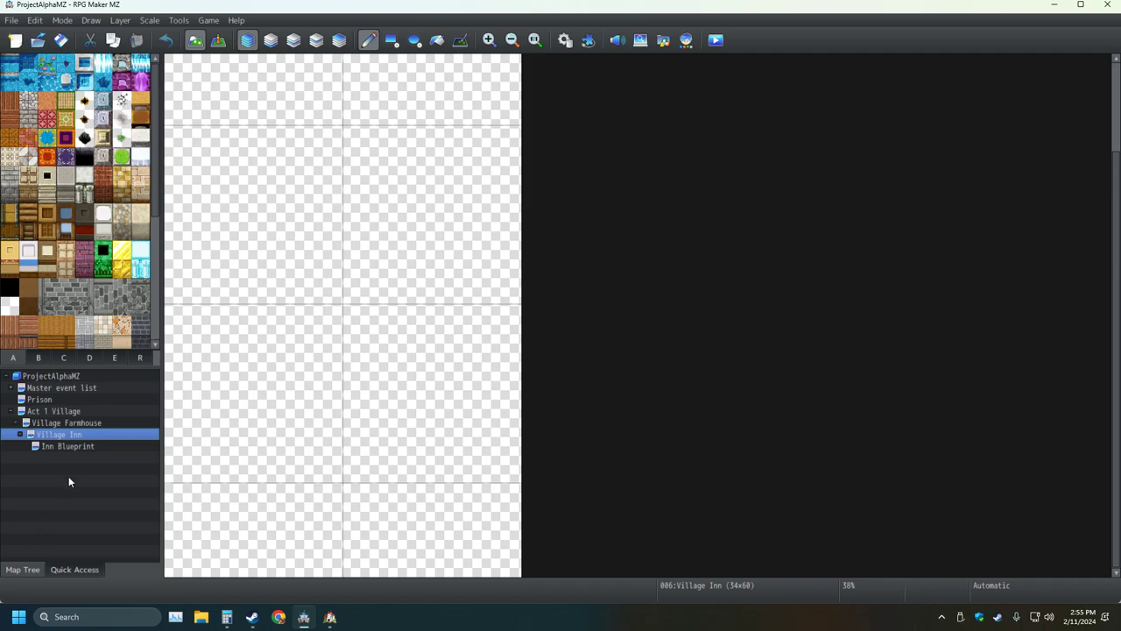
click(74, 446)
click(85, 432)
click(79, 412)
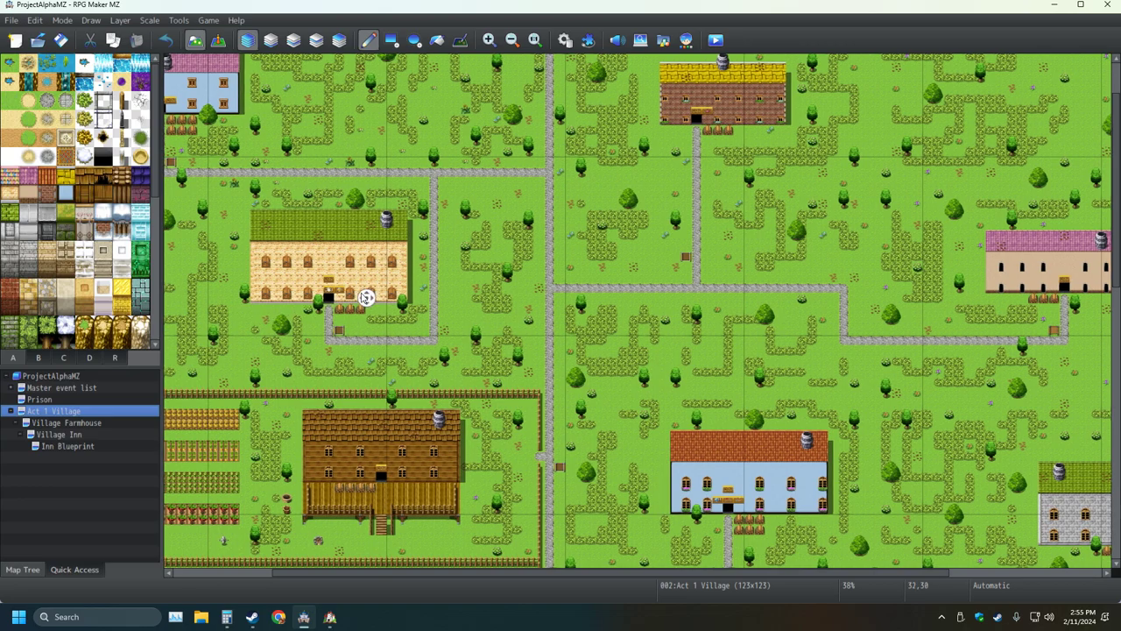
scroll(365, 295, up, 2)
scroll(365, 295, left, 3)
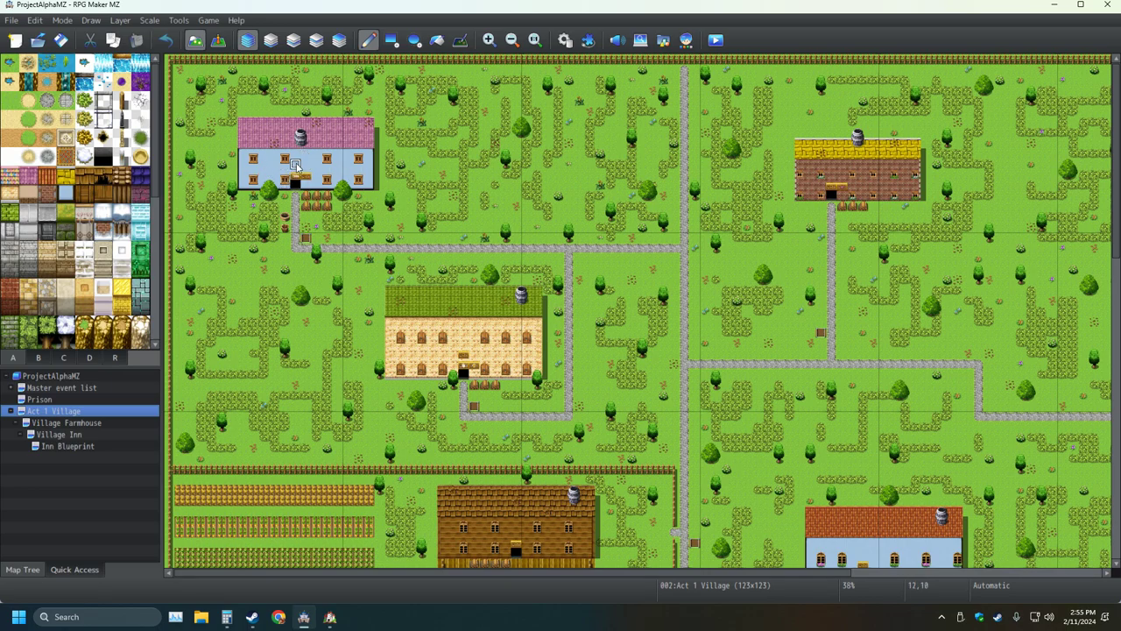
click(92, 444)
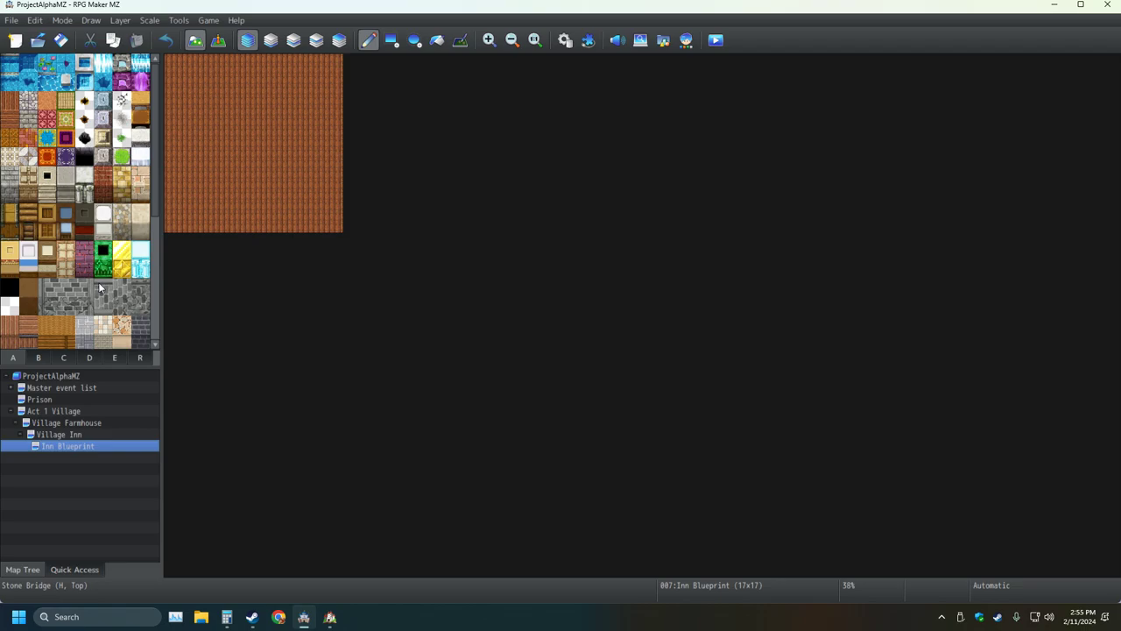
click(85, 250)
click(243, 184)
click(165, 39)
Step: Draw two-tile-high, full-width bands of the blue-trimmed white wall along the Village Inn map's bottom edge and one tile below its top edge
click(93, 434)
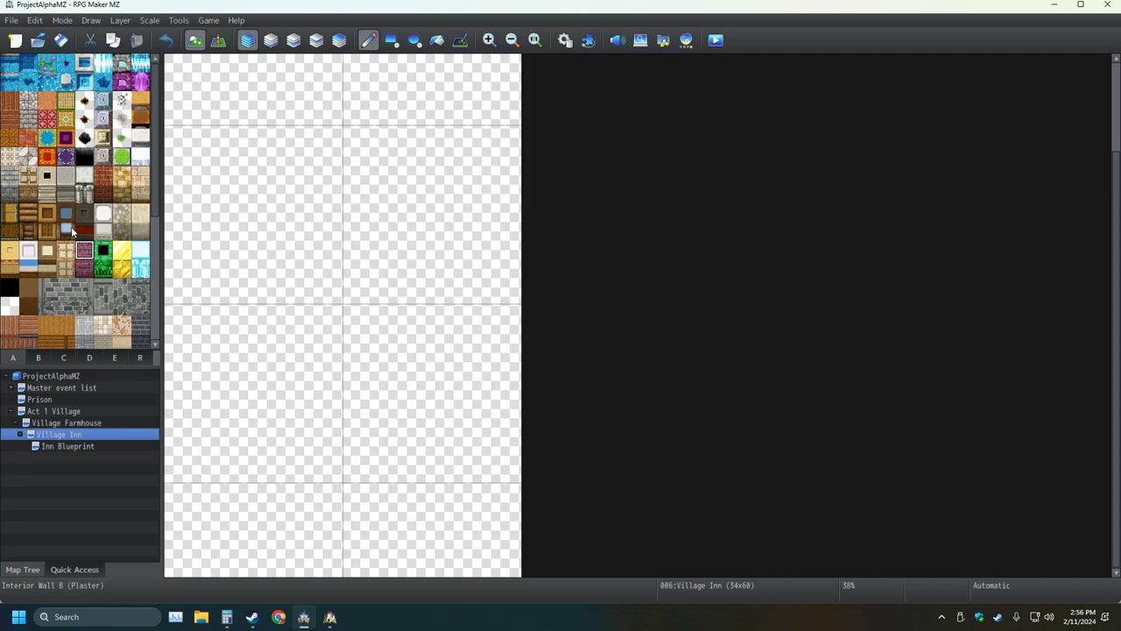
click(24, 272)
click(396, 46)
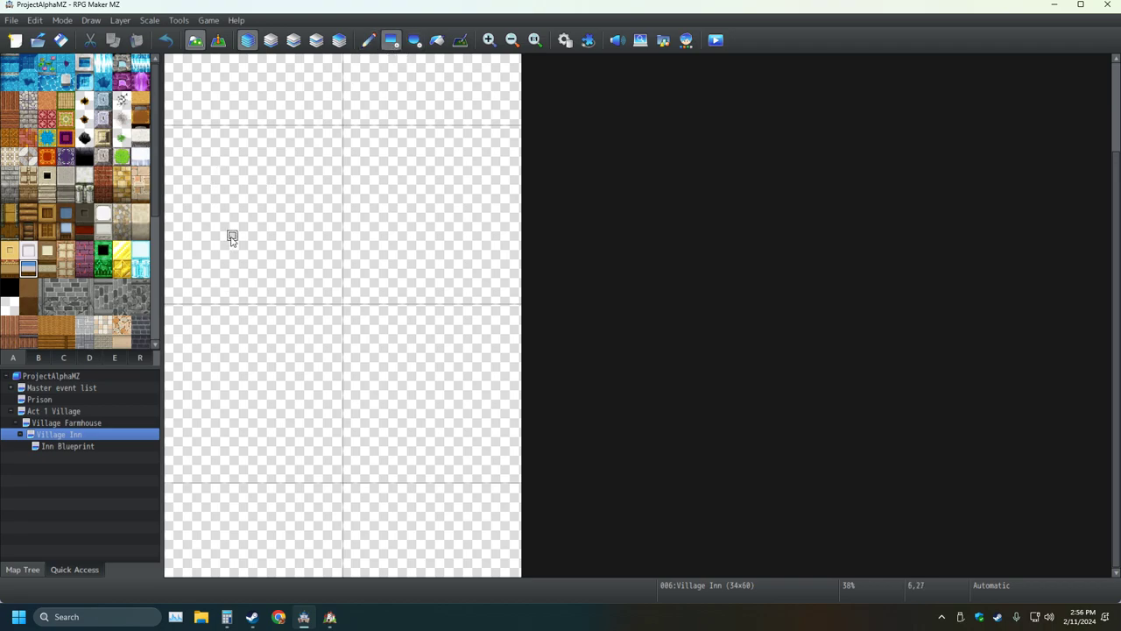
scroll(231, 238, up, 5)
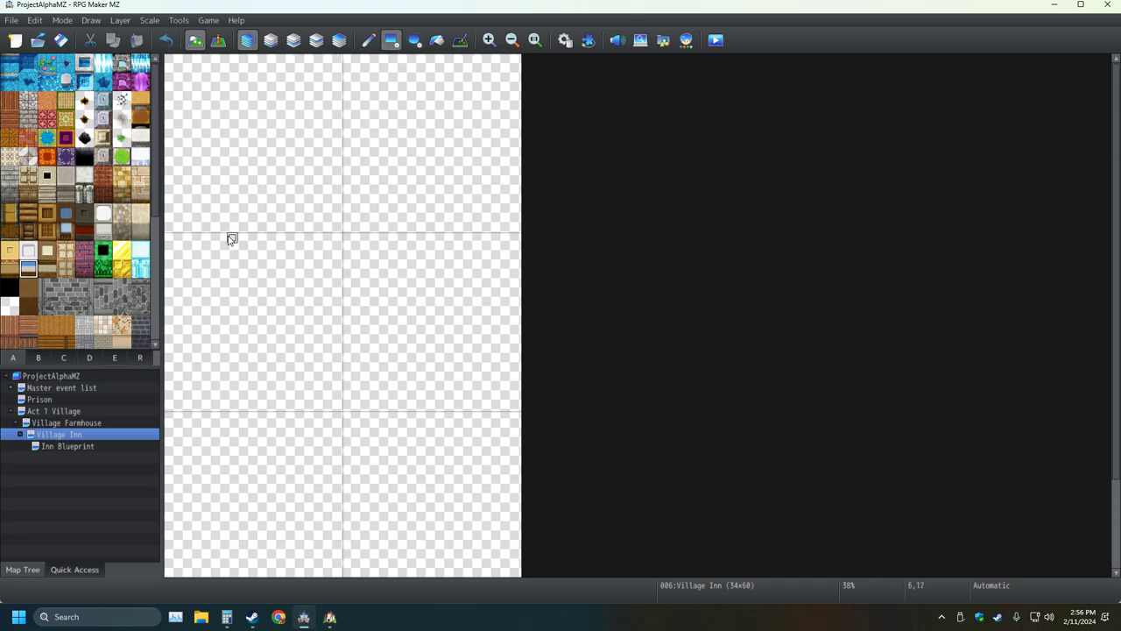
ctrl+scroll(231, 238, down, 2)
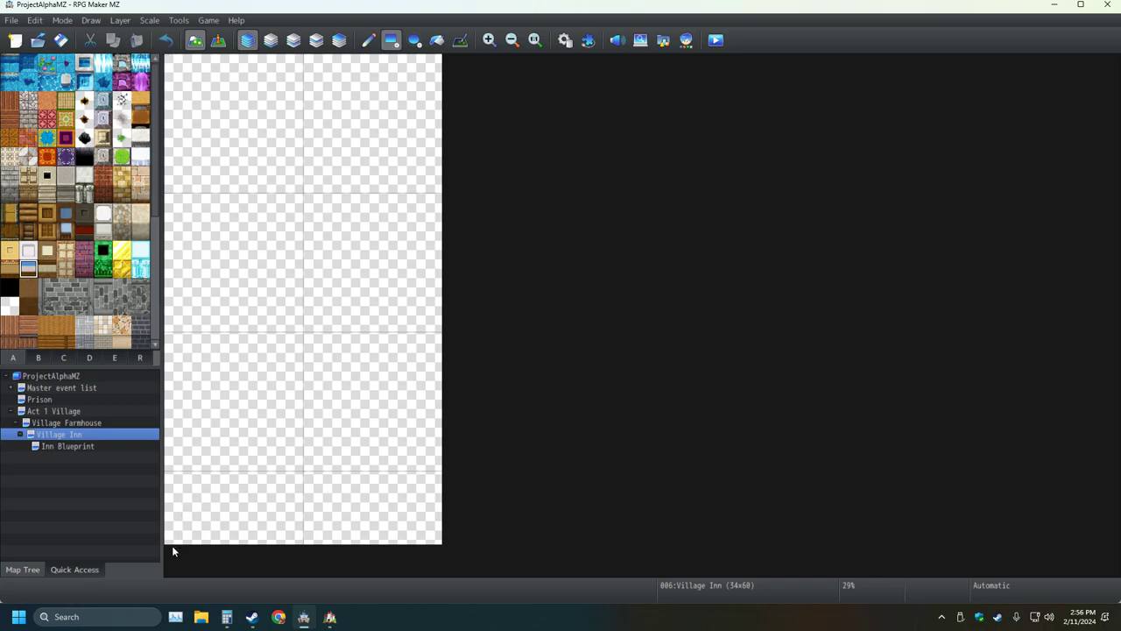
mouse_move(172, 537)
mouse_down()
mouse_move(232, 526)
mouse_move(438, 527)
mouse_move(439, 538)
mouse_up()
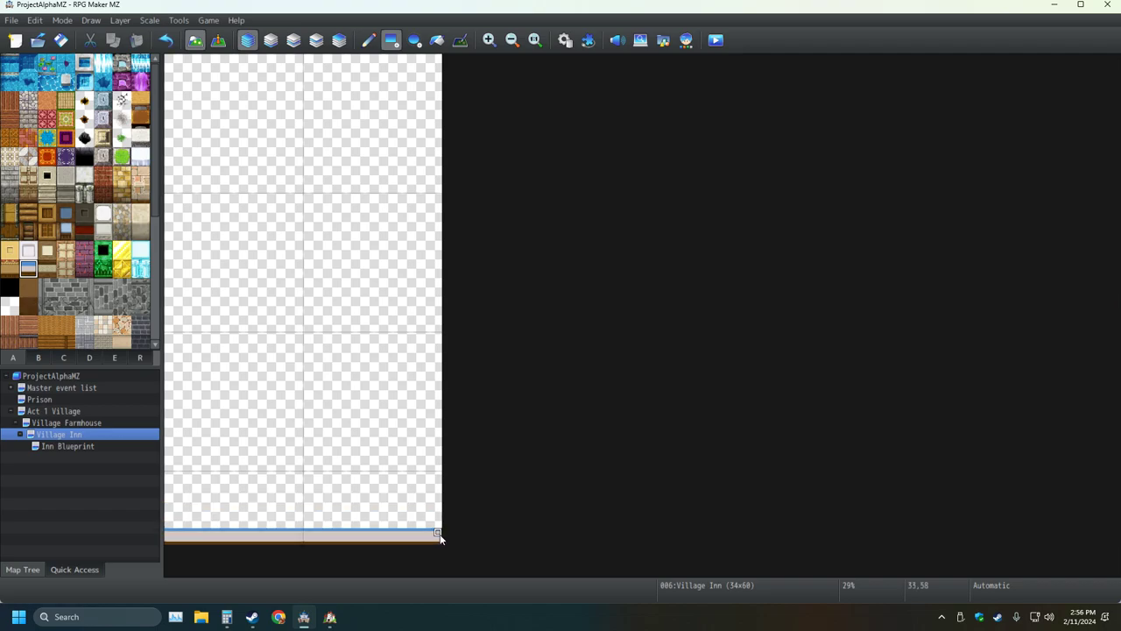
drag(436, 66, 171, 78)
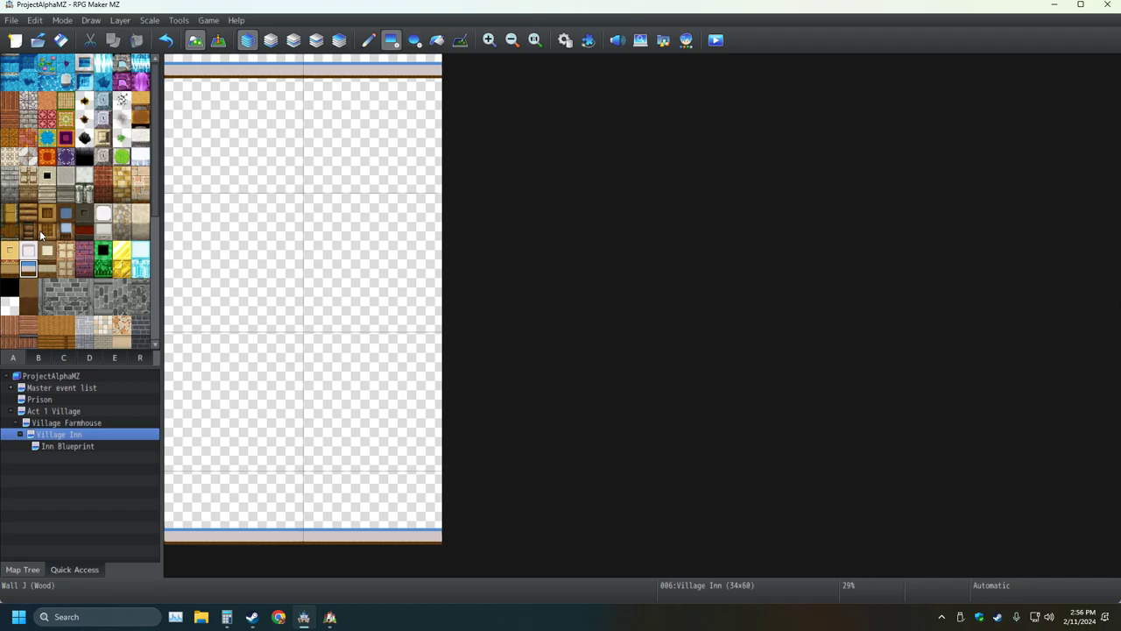
Step: Redraw the Village Inn map's bottom and top wall bands with the Interior Wall F (Mansion) tile
click(27, 250)
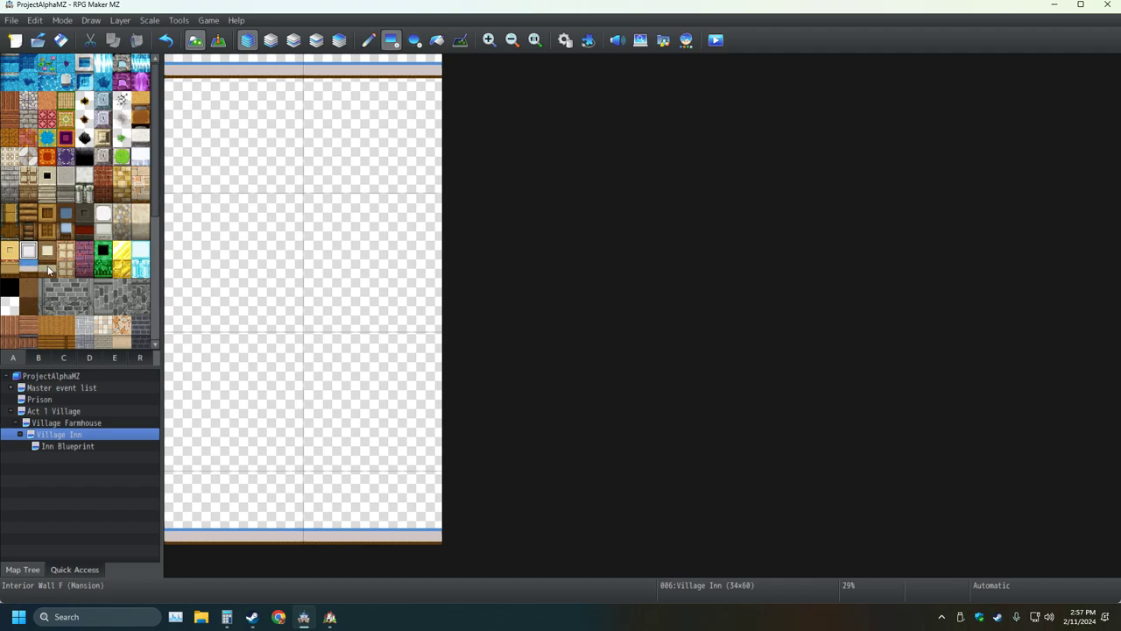
click(48, 269)
drag(169, 536, 440, 534)
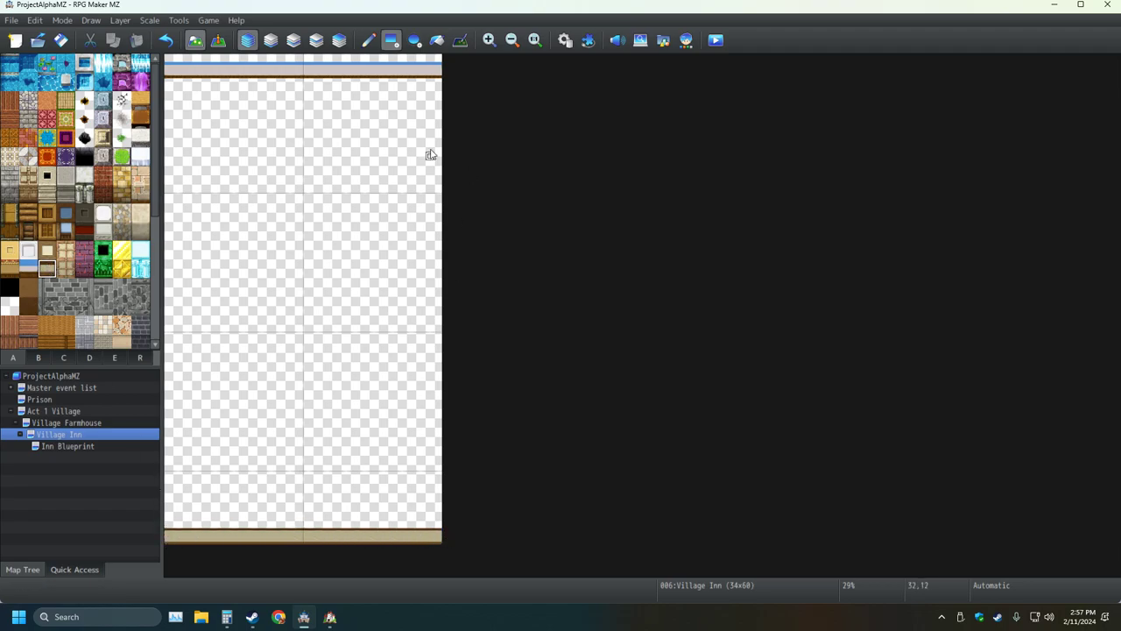
drag(438, 70, 168, 70)
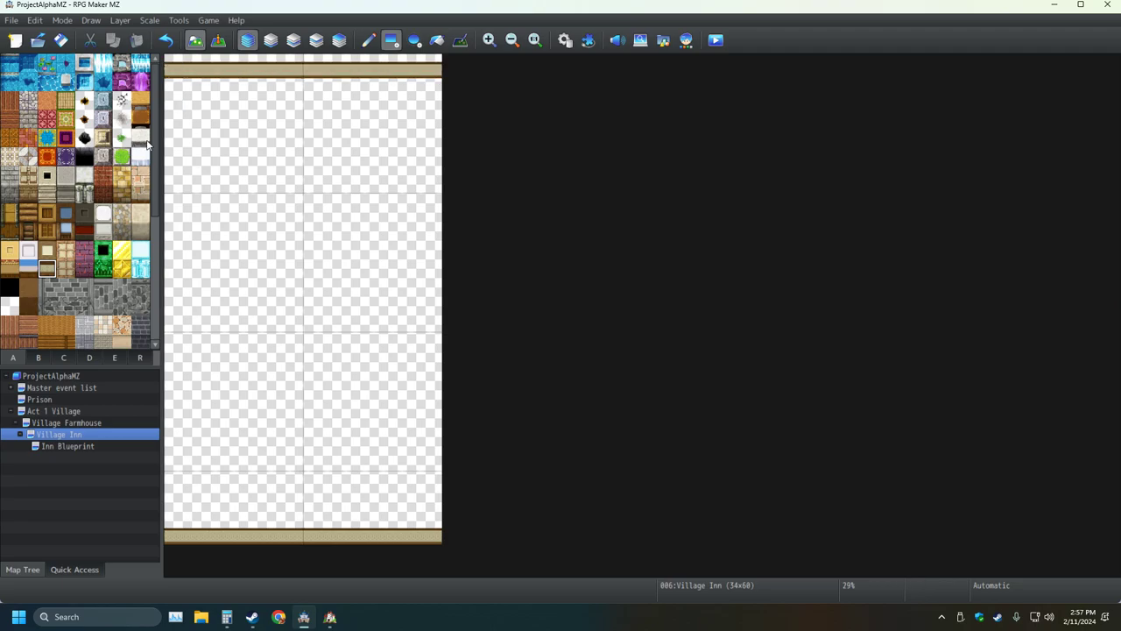
Step: Inspect the new beige wall bands on the Village Inn map at actual size and in the full map view
click(536, 41)
scroll(405, 257, down, 10)
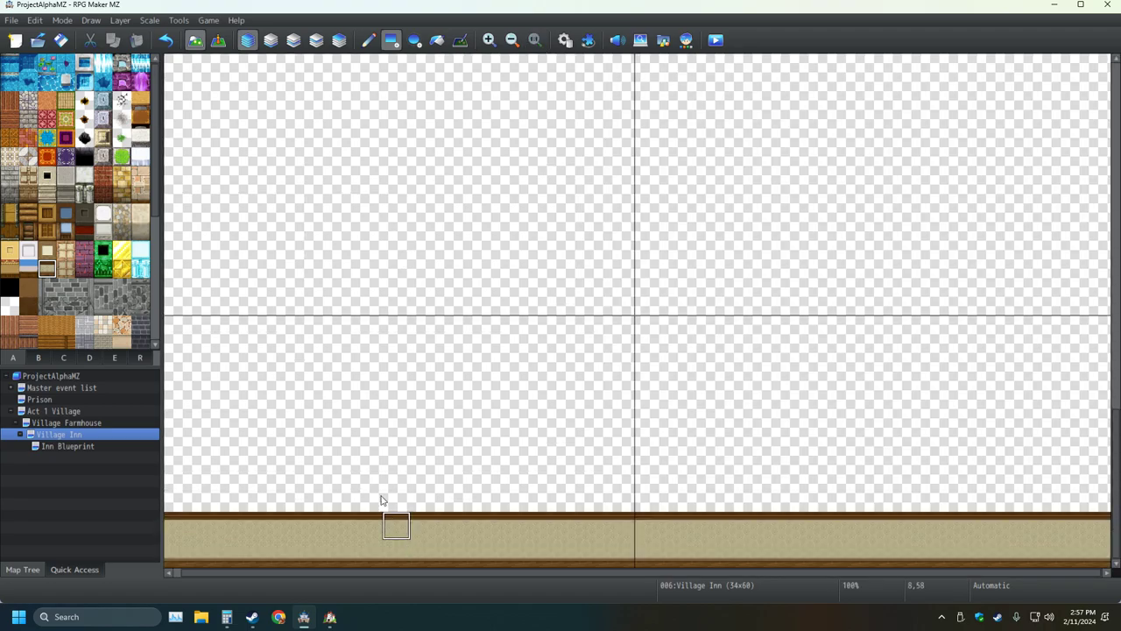
scroll(393, 467, left, 1)
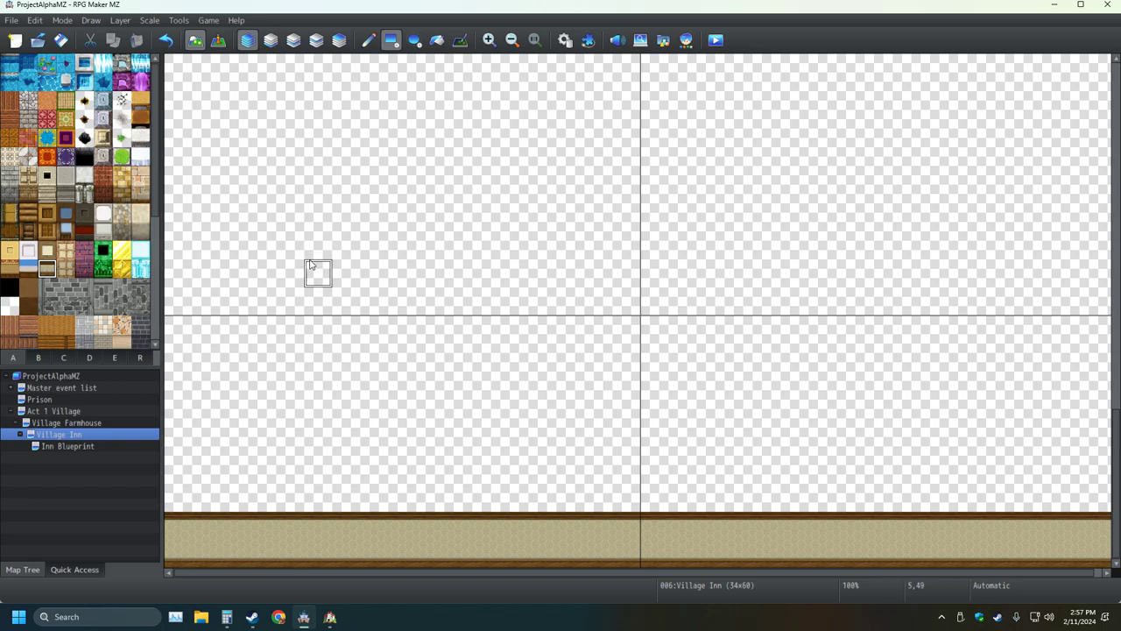
ctrl+scroll(309, 265, down, 5)
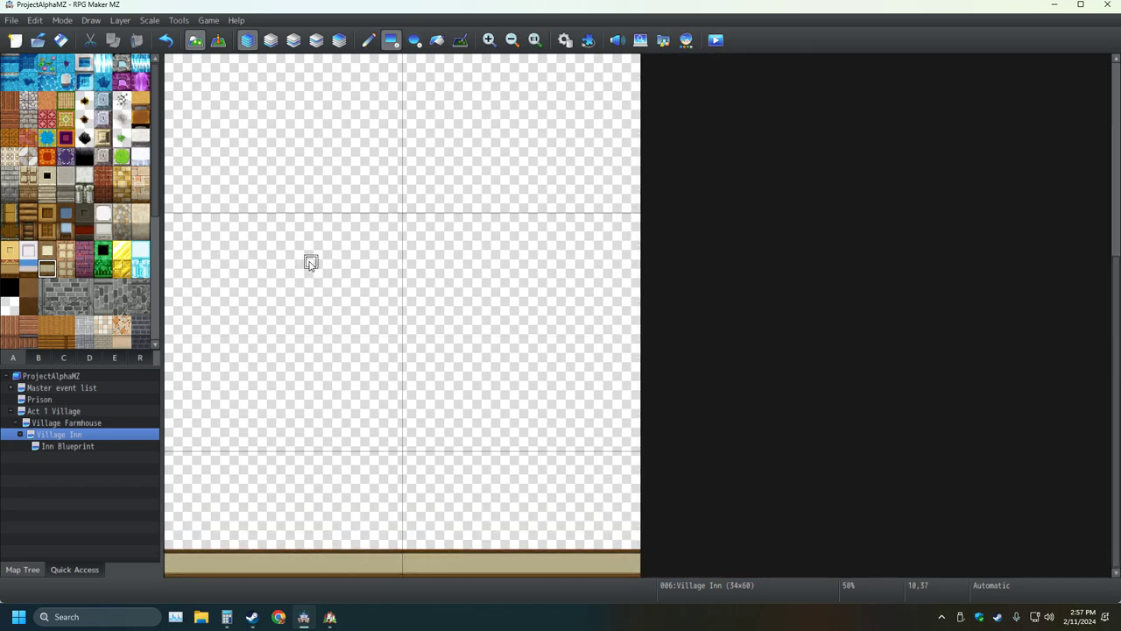
ctrl+scroll(310, 264, down, 3)
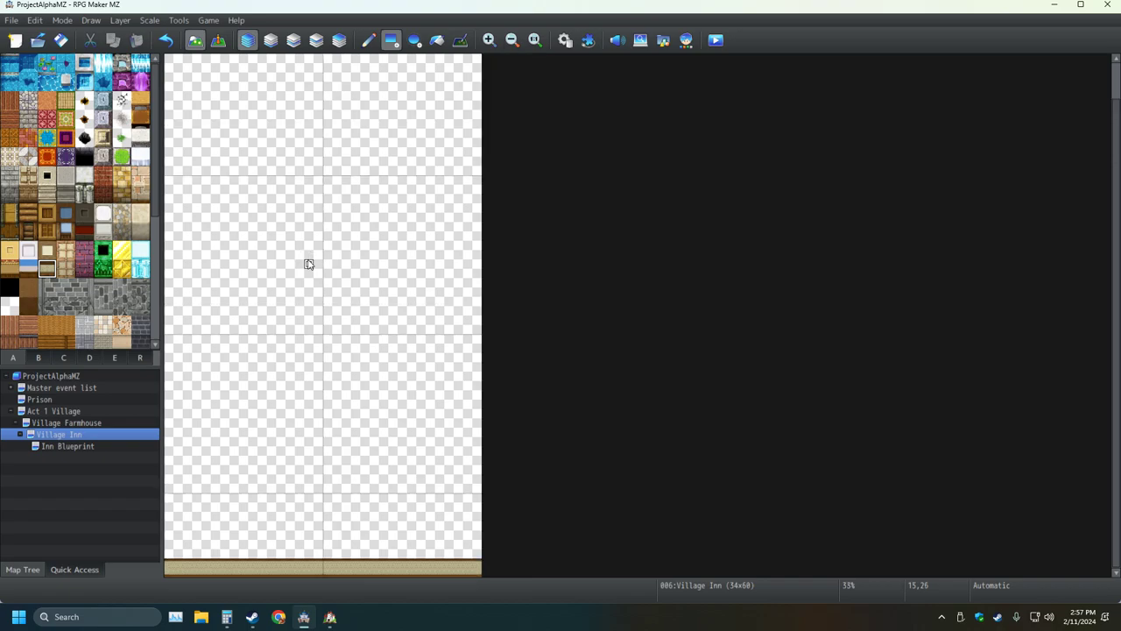
ctrl+scroll(309, 264, down, 1)
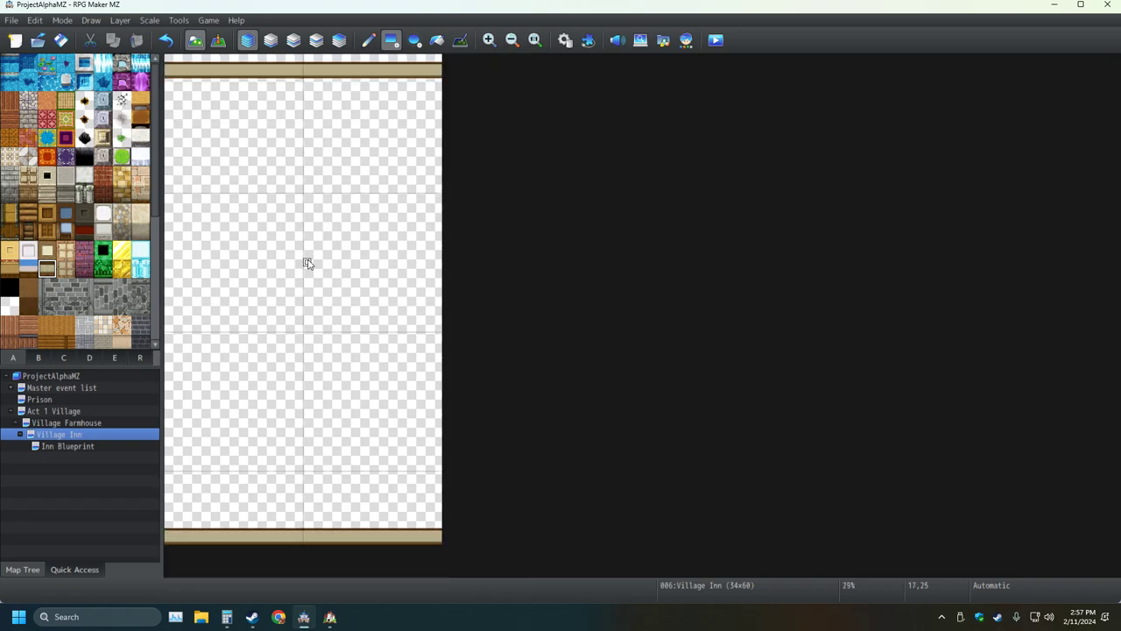
click(490, 39)
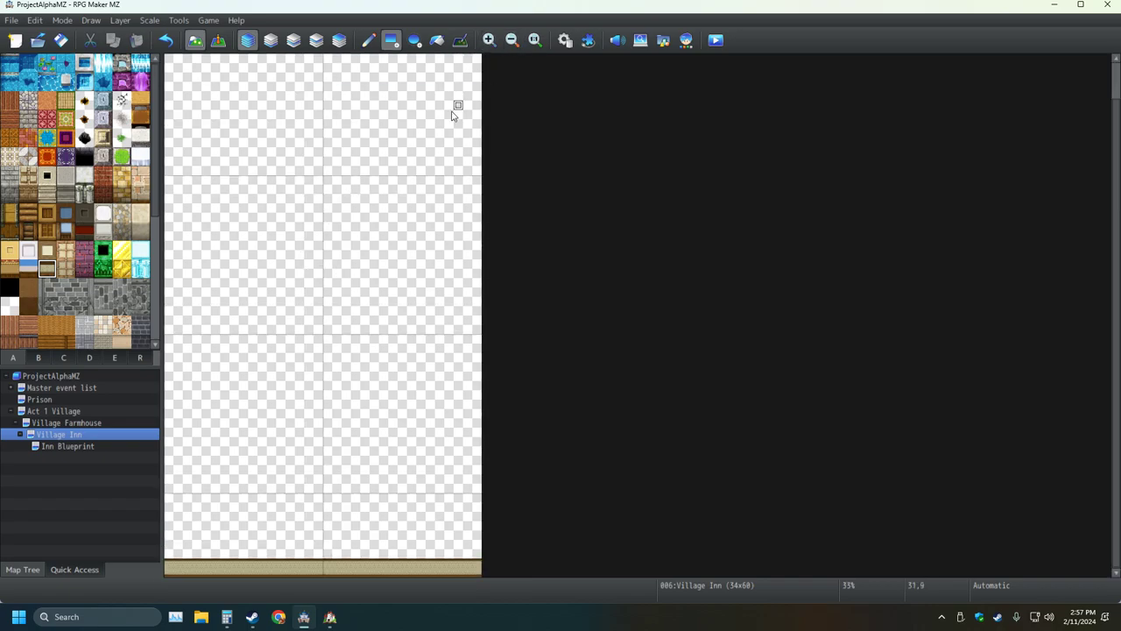
ctrl+scroll(400, 190, down, 1)
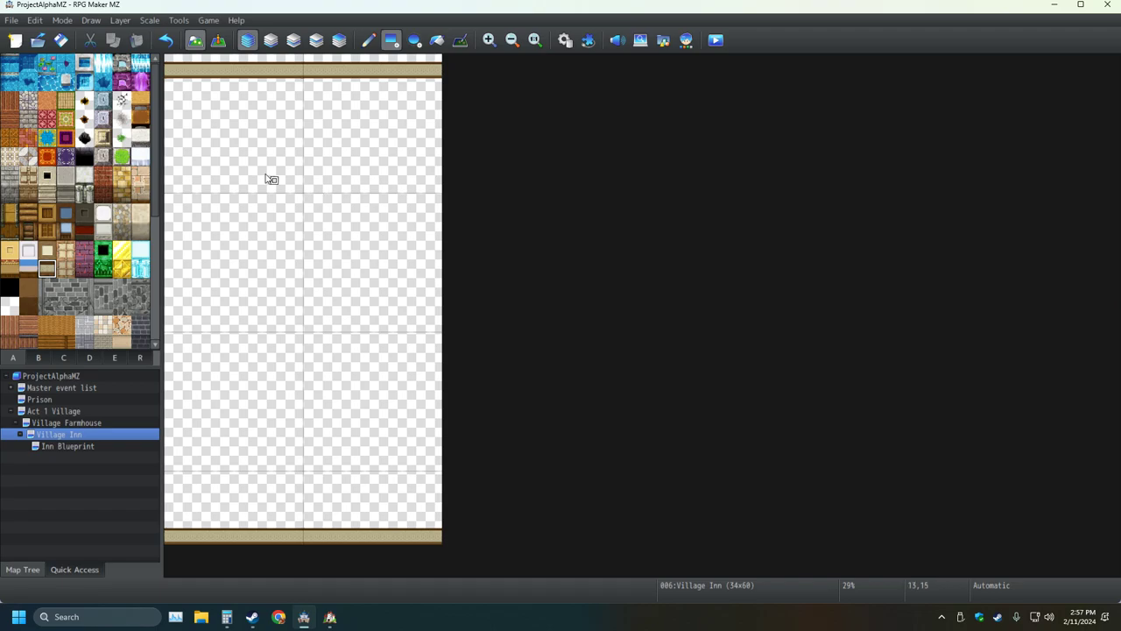
Step: Draw a full-width row of the matching beige wall-top tile along the Village Inn map's top edge and try a column up its left edge
click(57, 445)
click(53, 433)
click(47, 250)
drag(171, 62, 443, 57)
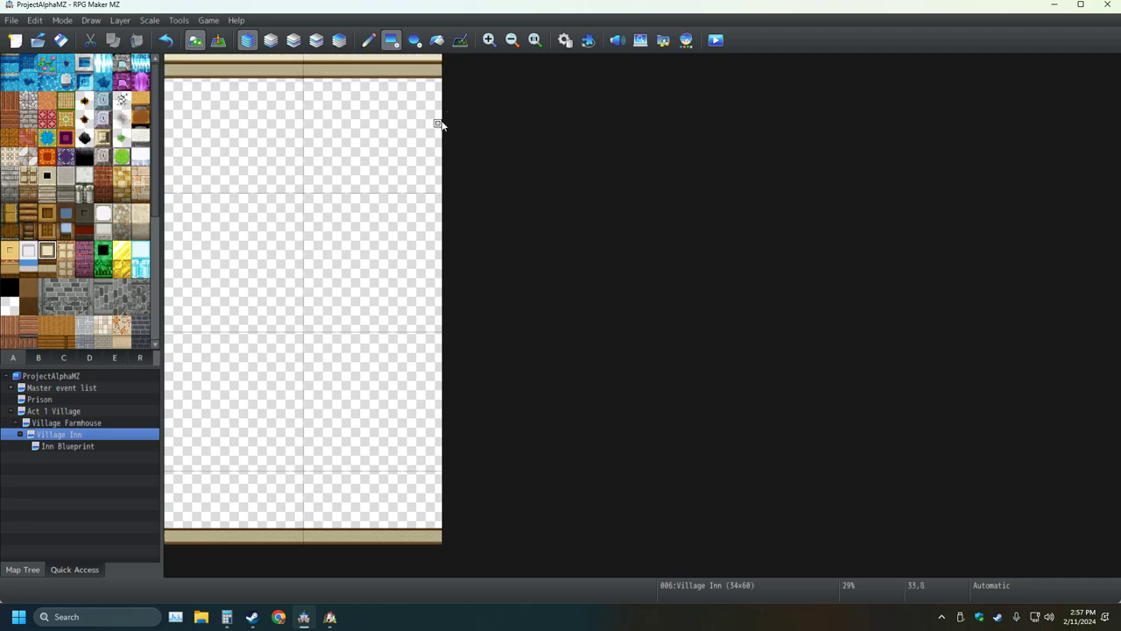
drag(169, 535, 171, 155)
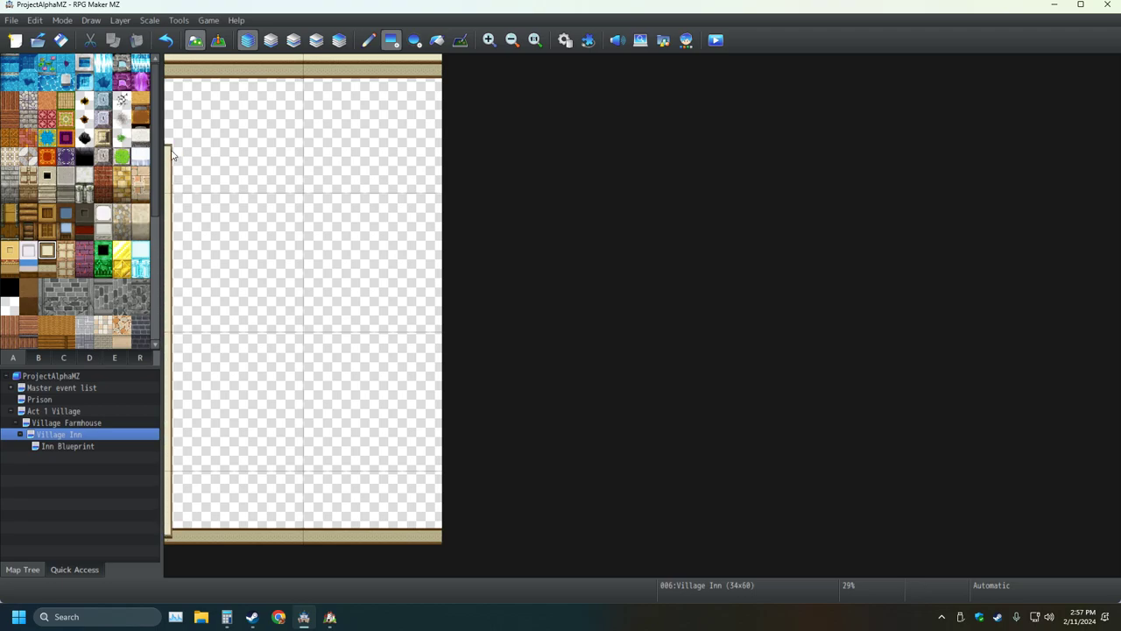
click(165, 40)
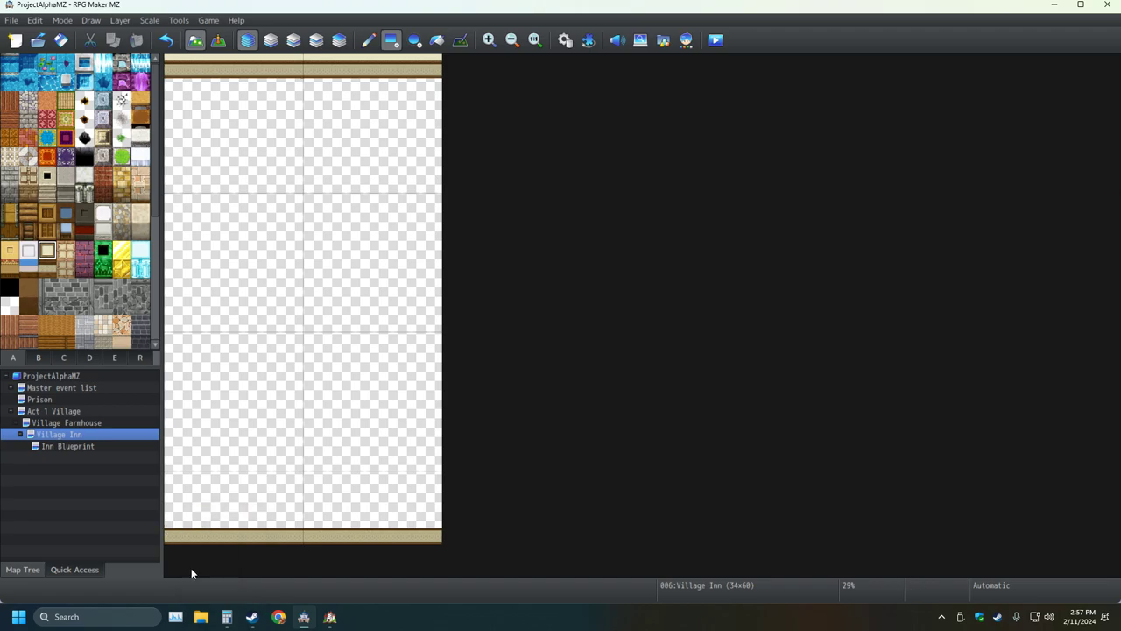
Step: Close the calculator and the other program running in the background
right_click(226, 617)
click(238, 591)
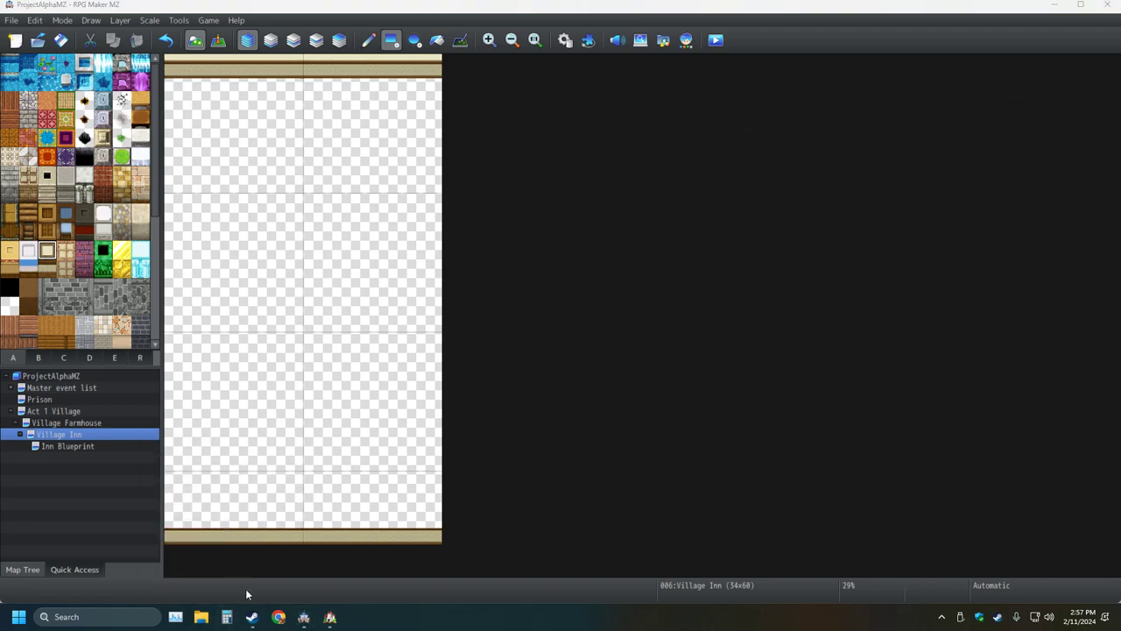
right_click(329, 616)
click(294, 584)
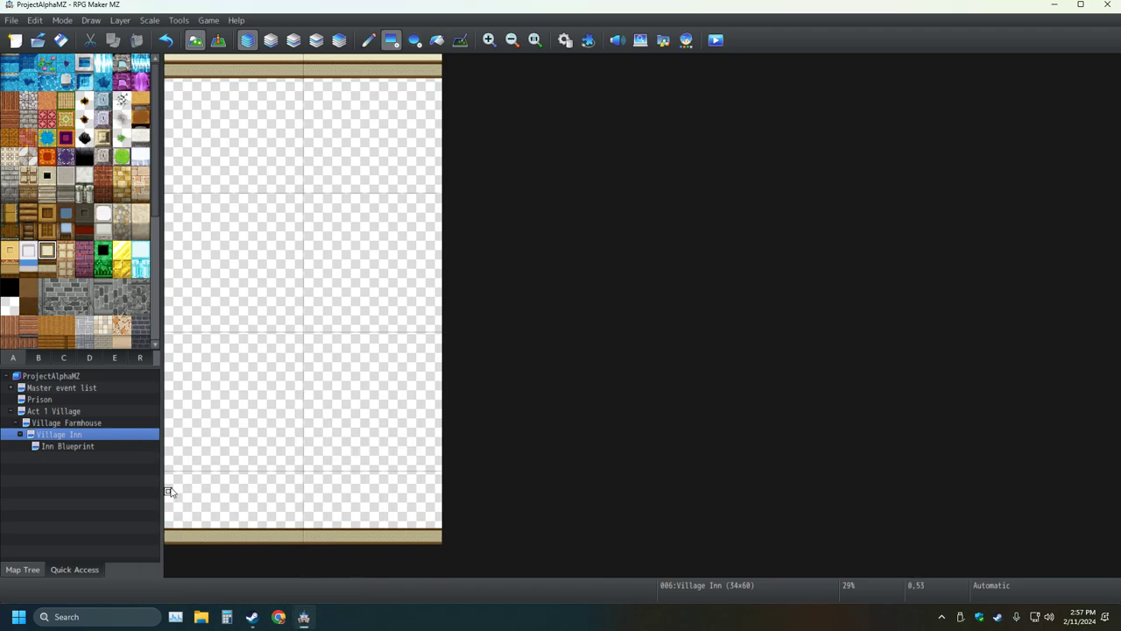
Step: Draw one-tile-wide wall-top columns along the Village Inn map's left and right edges, joined by a row just above the bottom wall band
mouse_move(168, 524)
mouse_down()
mouse_move(184, 346)
mouse_move(195, 344)
mouse_move(175, 263)
mouse_move(168, 65)
mouse_up()
drag(446, 531, 444, 85)
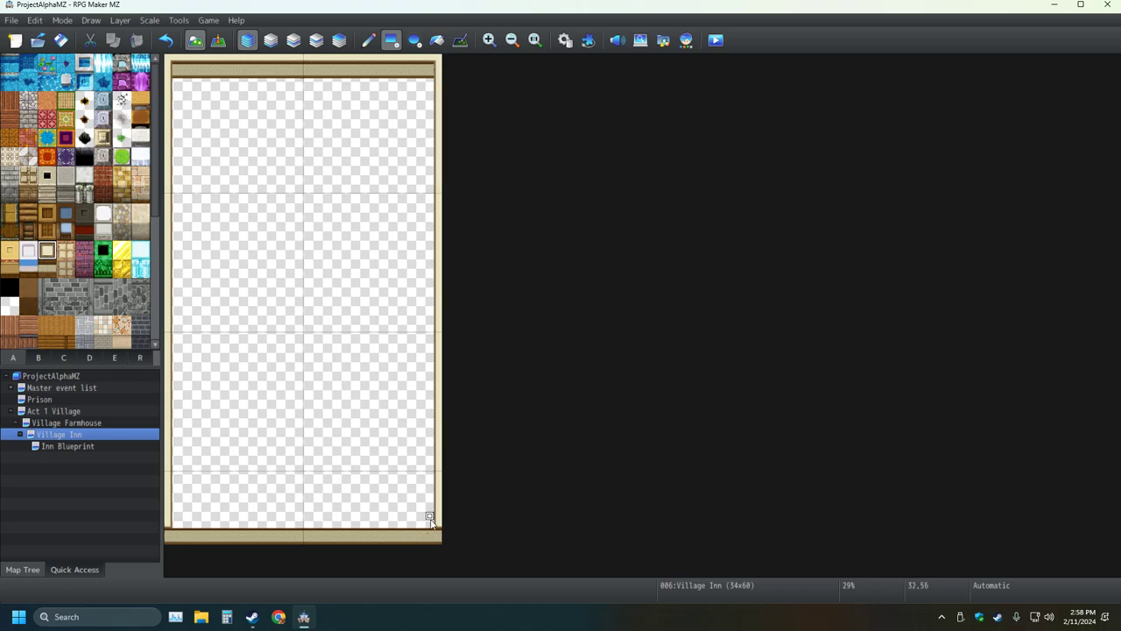
drag(430, 521, 176, 528)
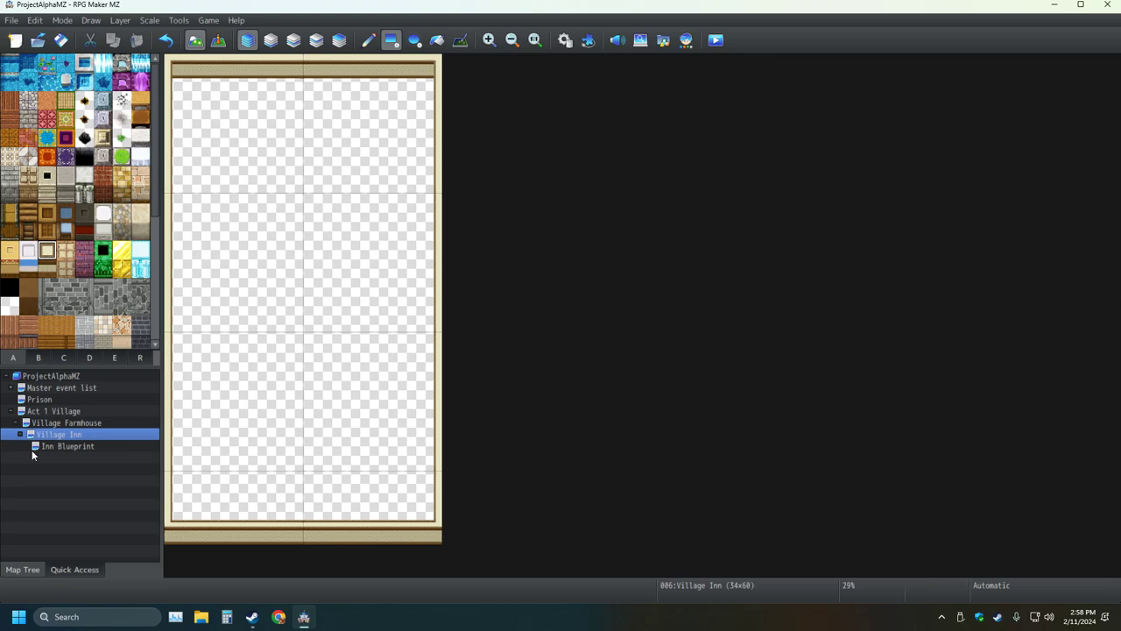
click(64, 447)
click(69, 435)
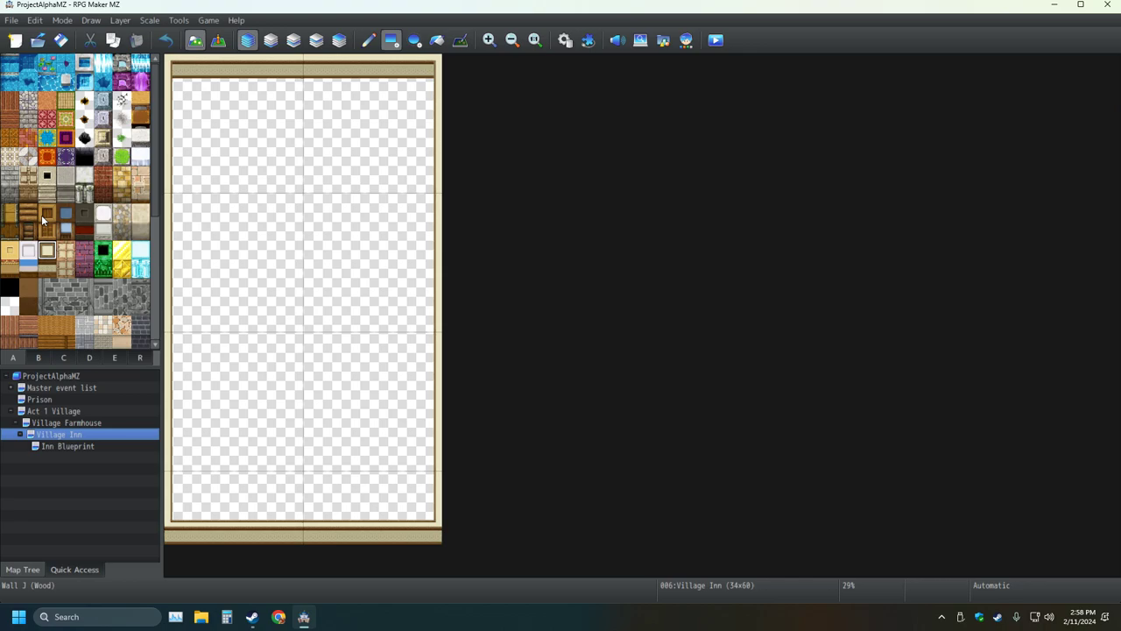
Step: Compare the Inn Blueprint and Village Farmhouse maps, and return to the Village Inn map
click(84, 443)
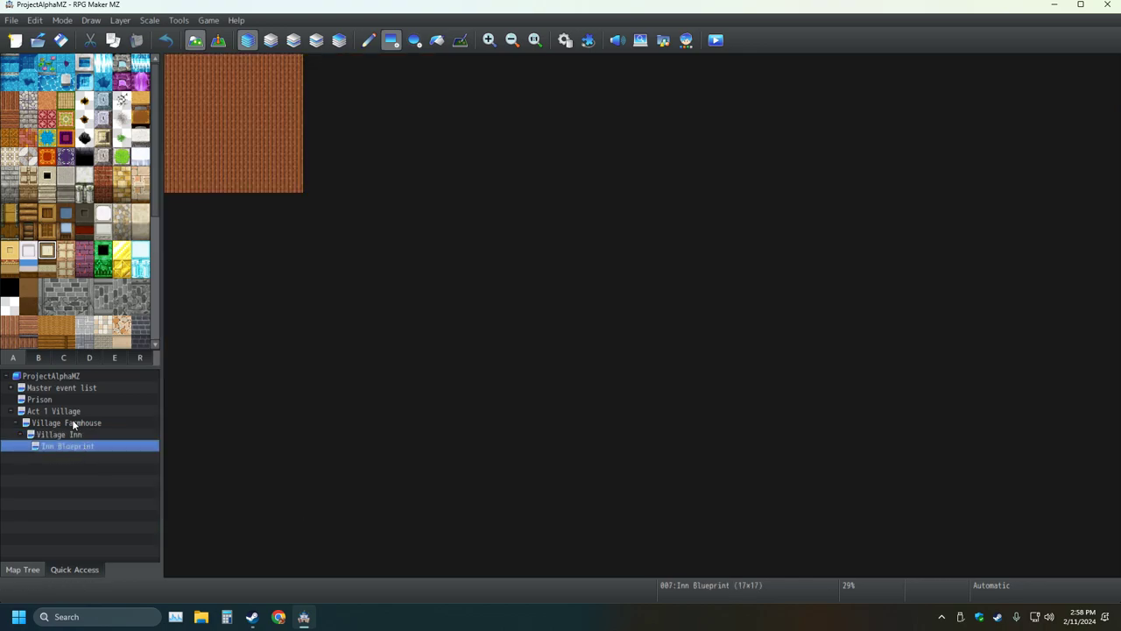
click(74, 423)
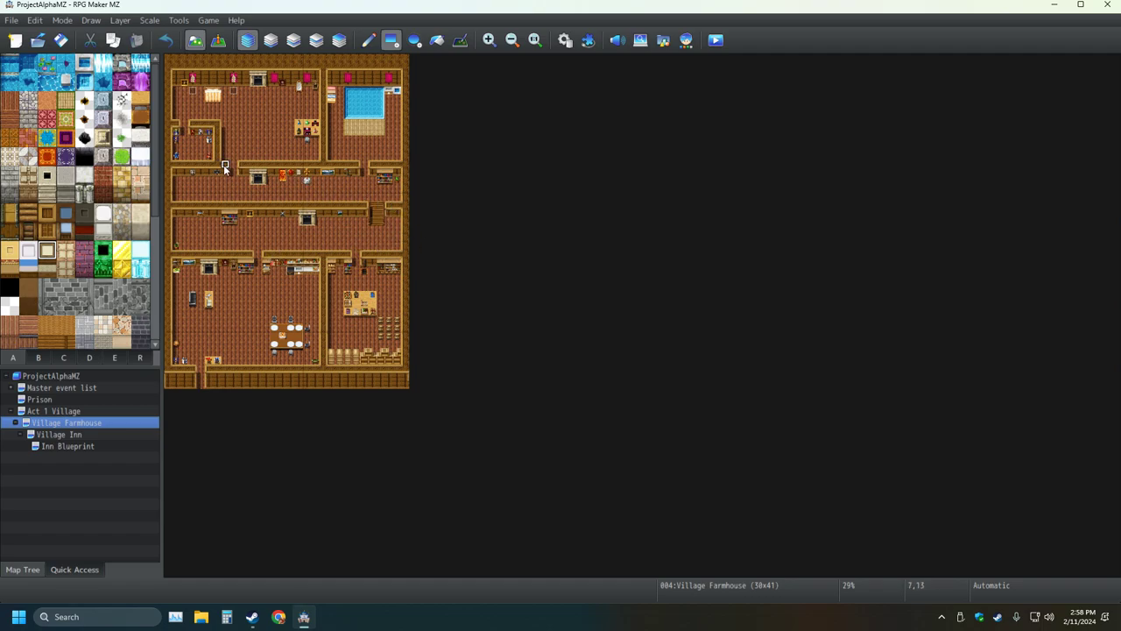
click(74, 435)
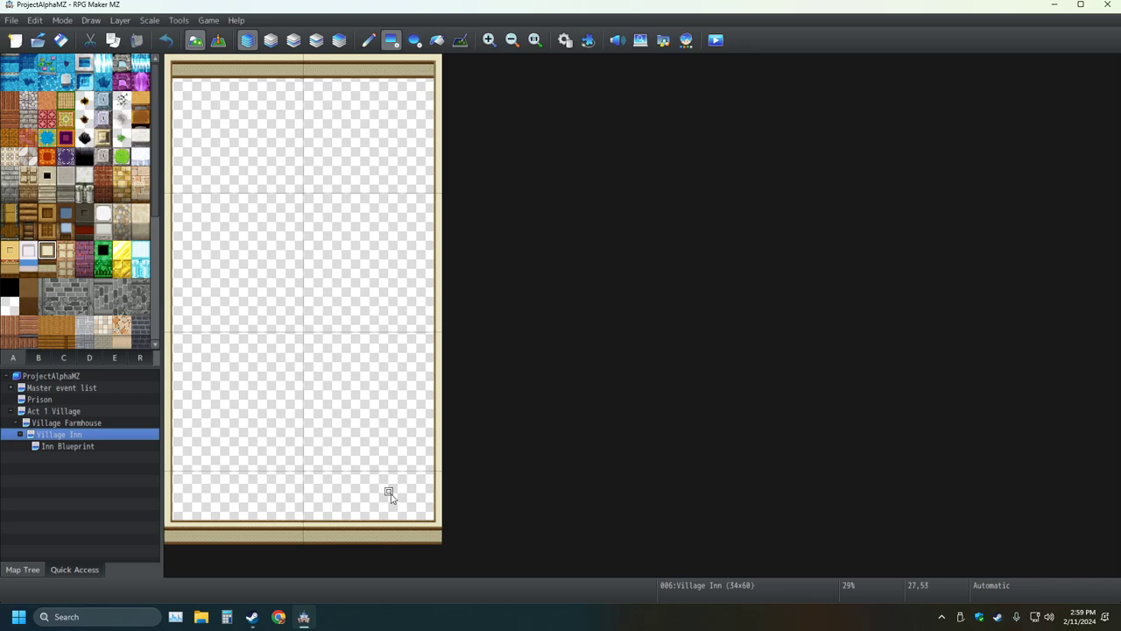
Step: Try flood-filling the Village Inn interior with the red patterned floor tile twice, undoing each fill
ctrl+scroll(390, 495, up, 3)
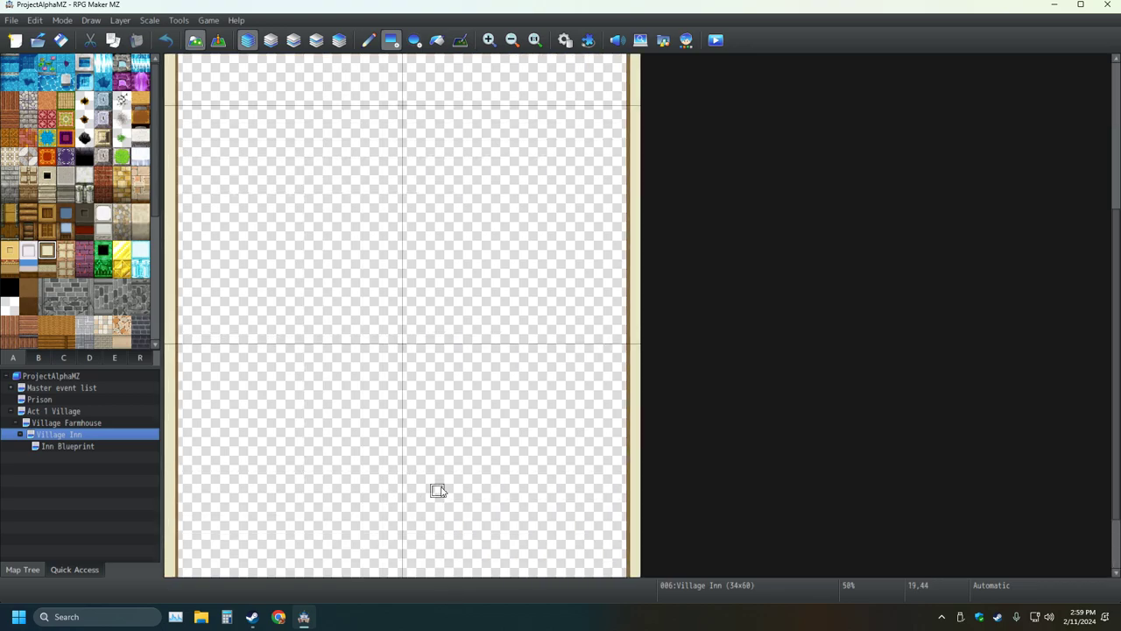
ctrl+scroll(437, 490, up, 1)
middle_click(489, 456)
middle_click(501, 544)
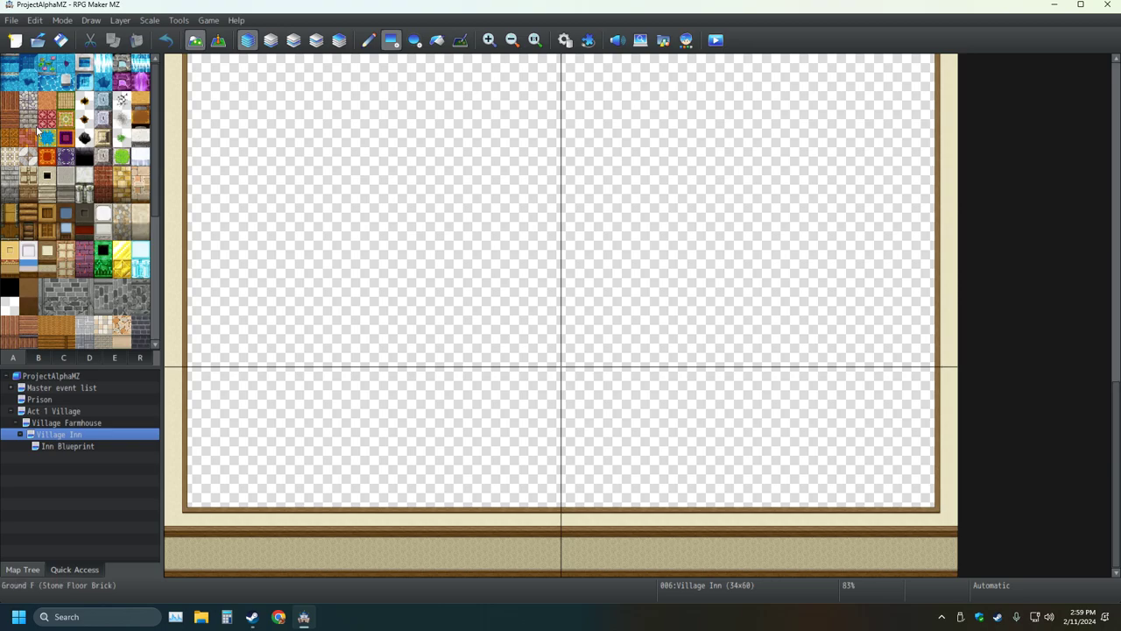
click(437, 40)
click(456, 310)
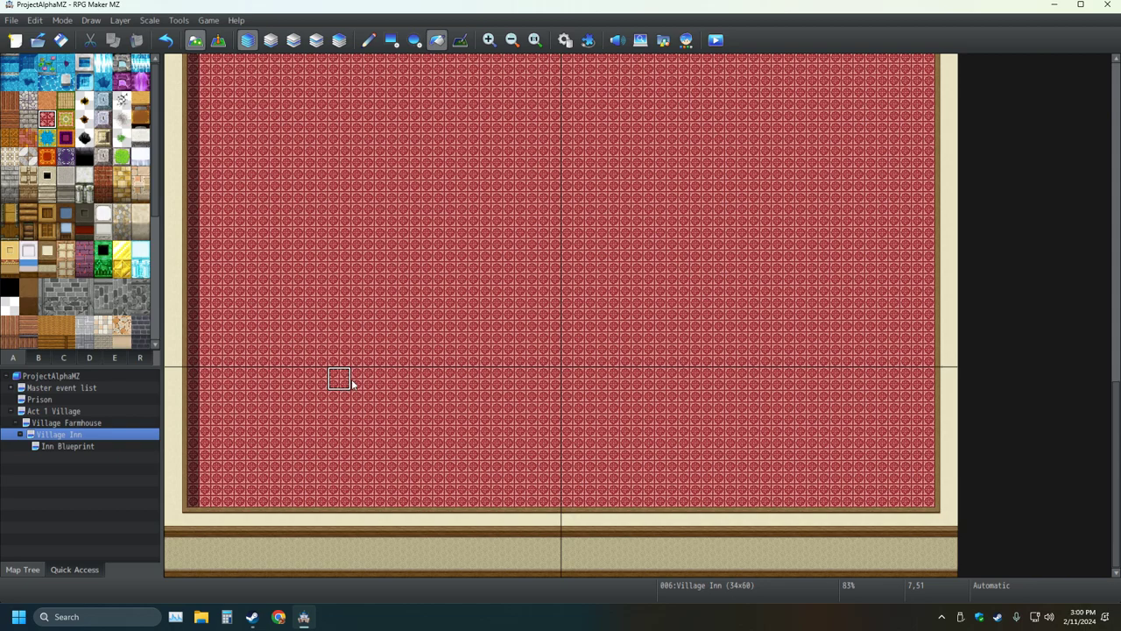
click(166, 40)
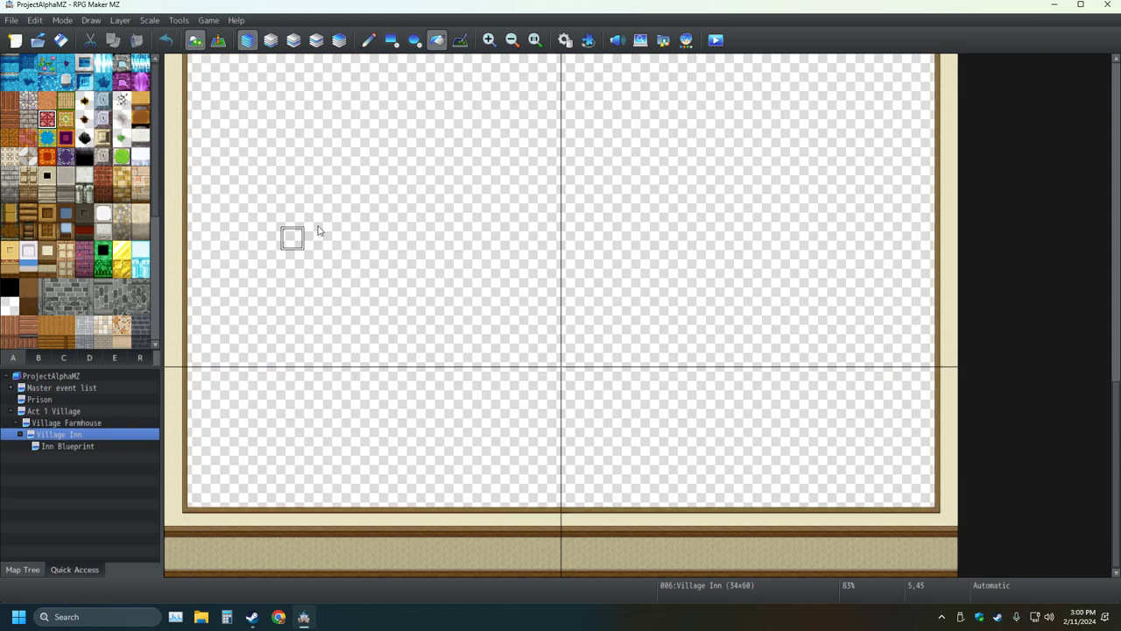
click(251, 240)
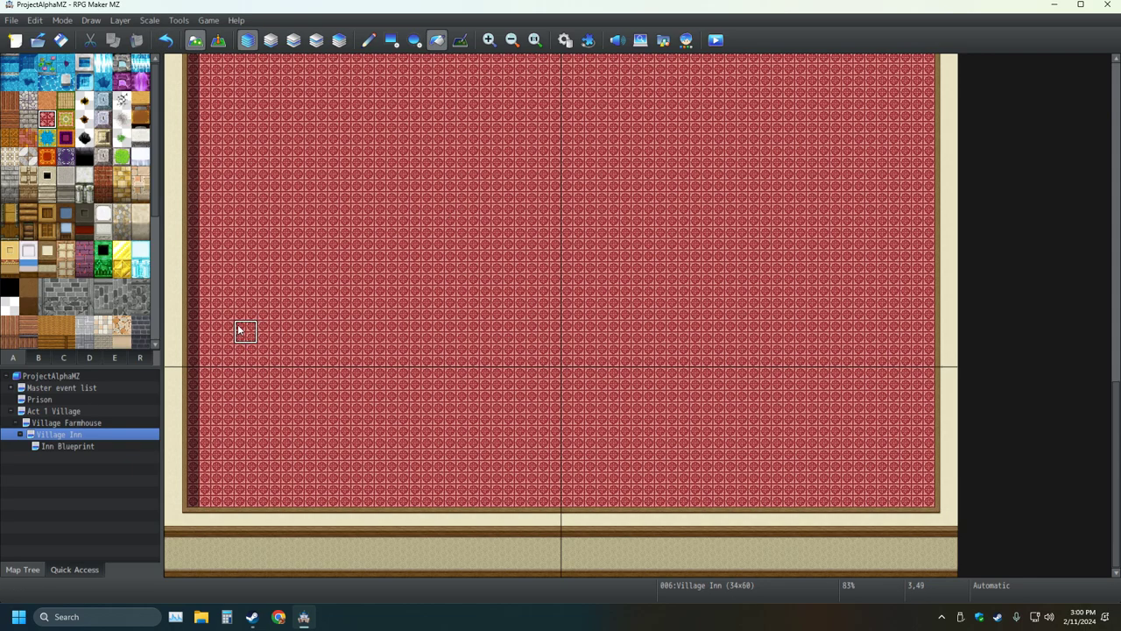
click(166, 40)
Step: Try filling the Village Inn interior with the yellow ornamental tile and the purple rug tile, undoing both
click(246, 191)
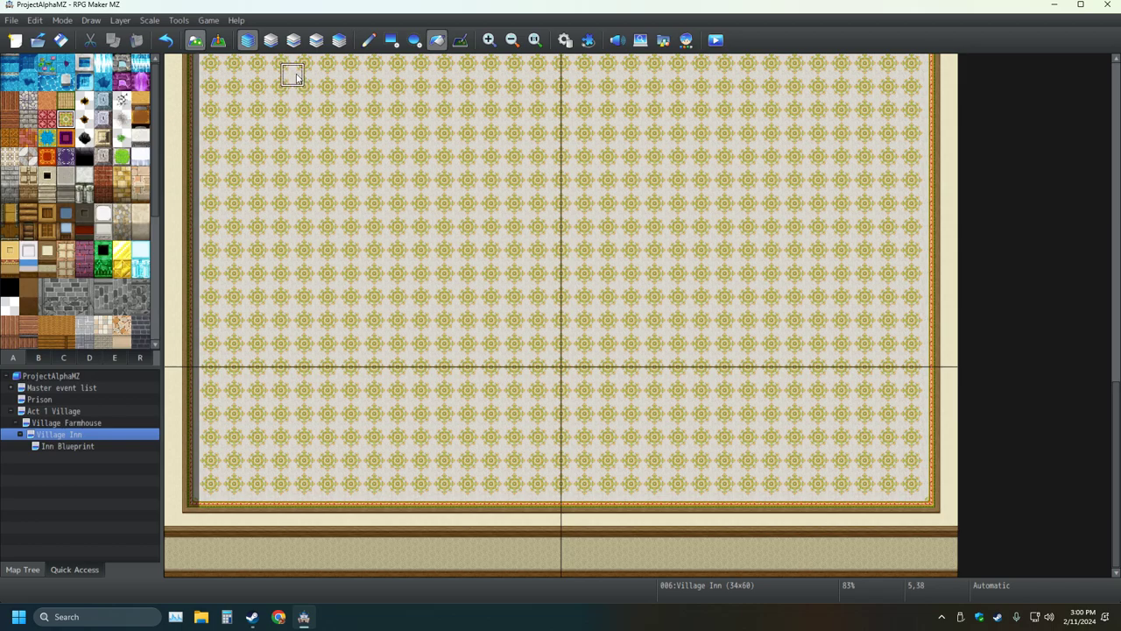
click(166, 40)
click(66, 156)
click(364, 270)
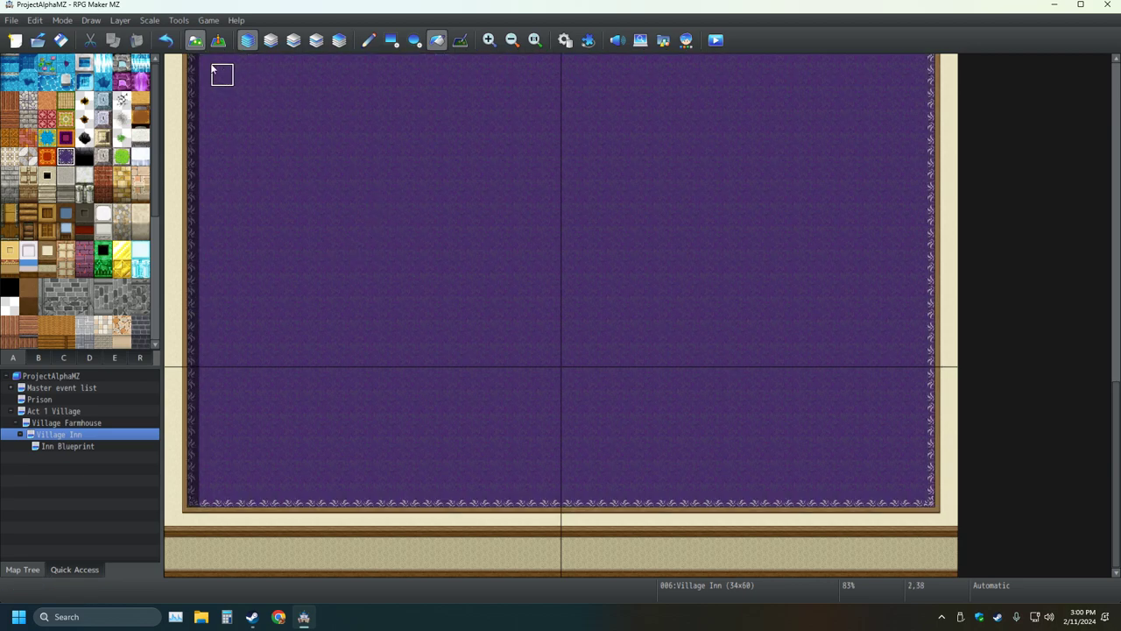
click(166, 39)
Step: Try the magenta gold-edged rug and the orange-brown patterned floor as the Village Inn's interior fill, undoing each
click(66, 139)
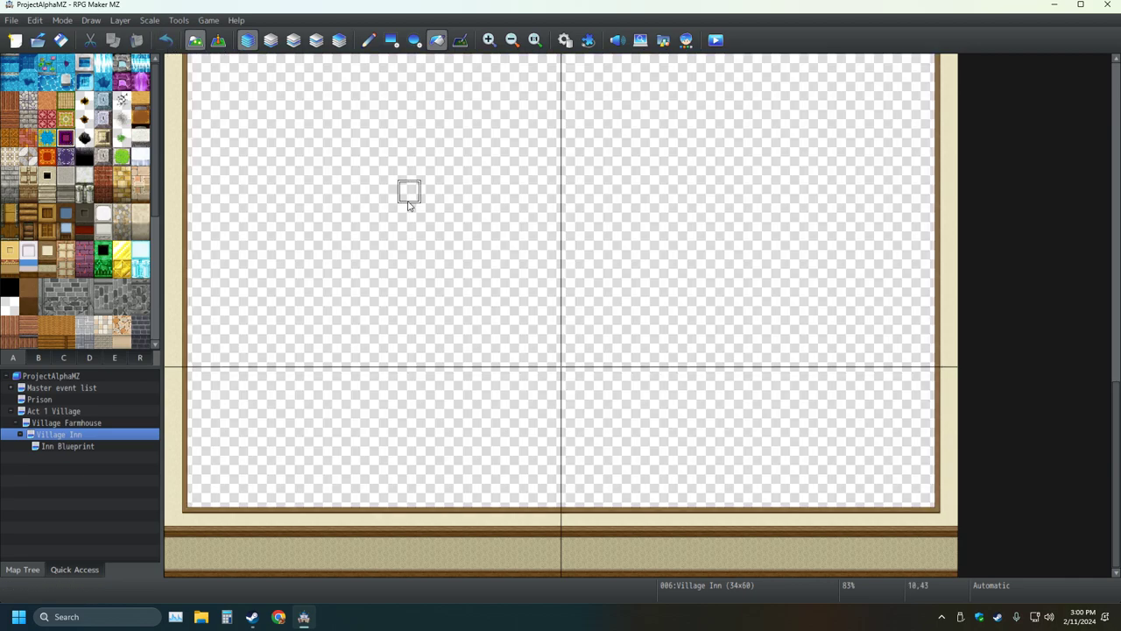
click(410, 193)
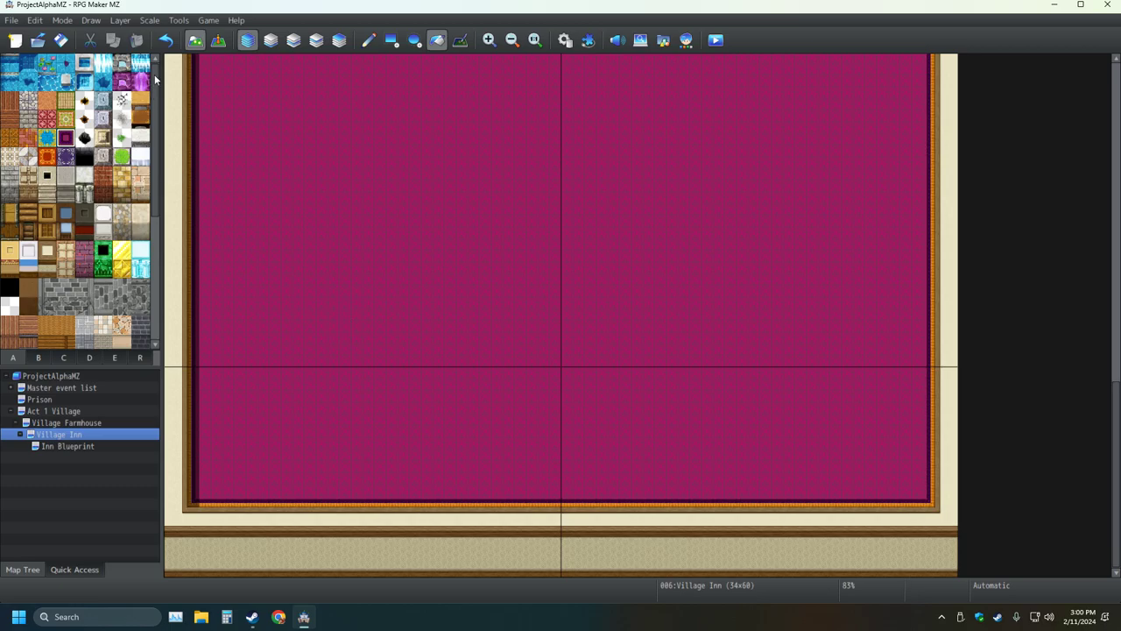
click(166, 40)
click(11, 138)
click(359, 261)
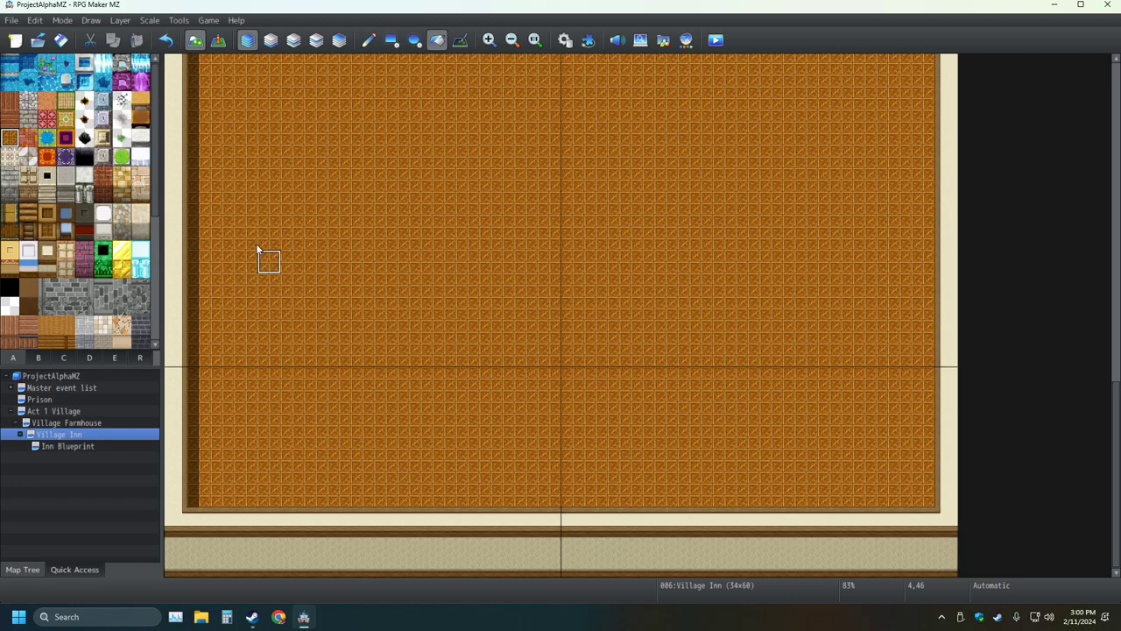
click(166, 40)
Step: Try filling the Village Inn interior with the red brick-pattern floor tile and undo it
click(29, 138)
click(317, 196)
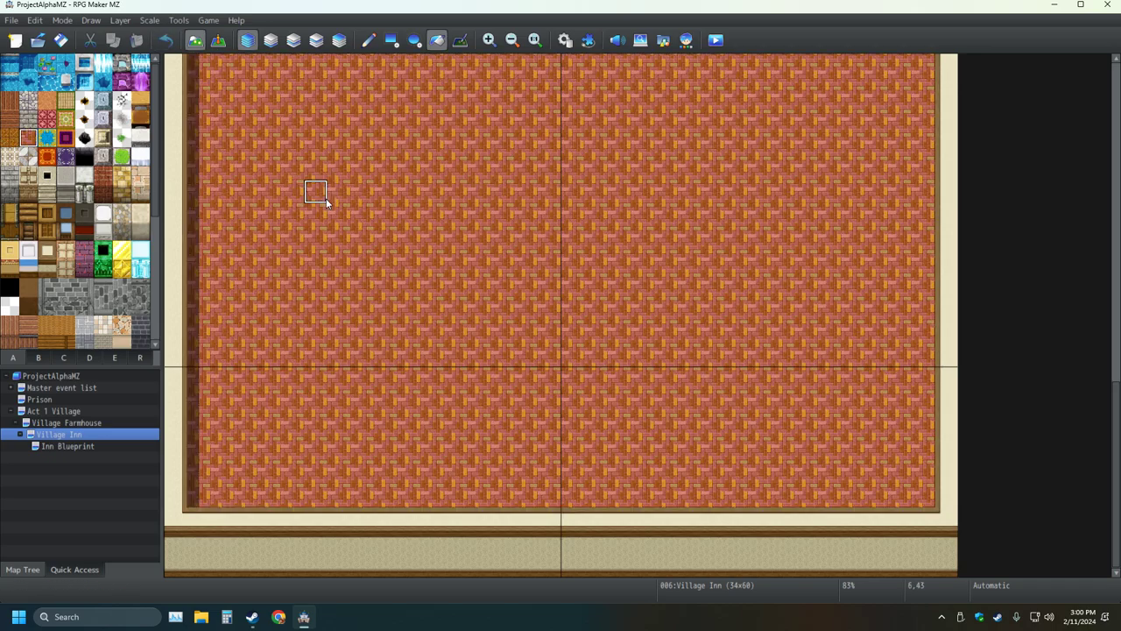
click(165, 39)
Step: Try filling the Village Inn interior with Ground K (Oriental Floor), replace it with the yellow ornamental tile, and undo both fills
click(11, 156)
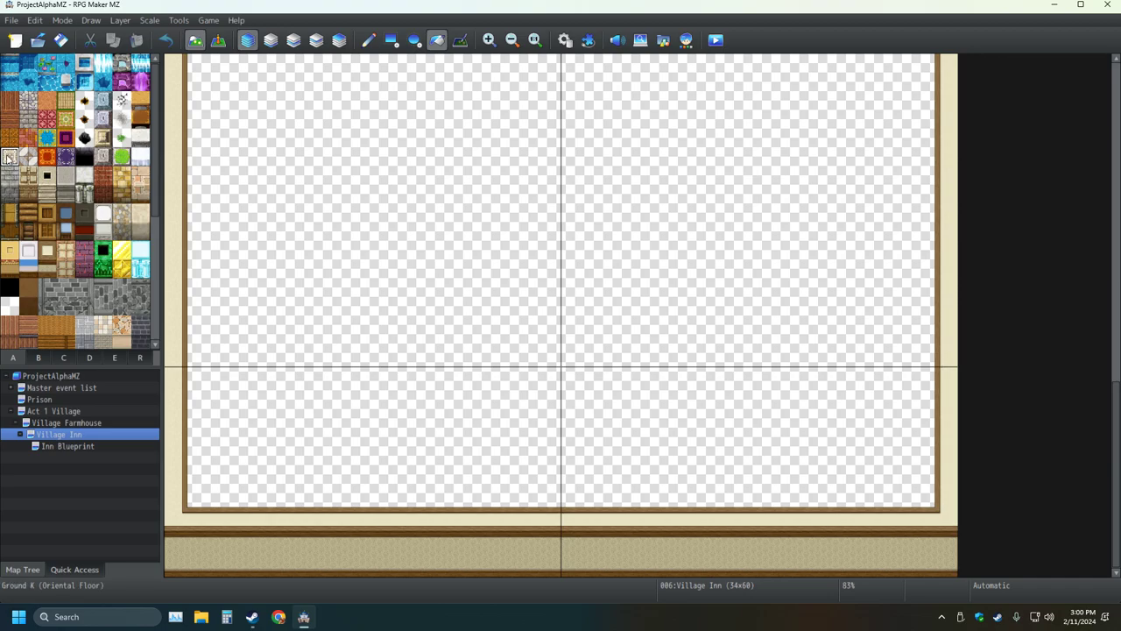
click(284, 173)
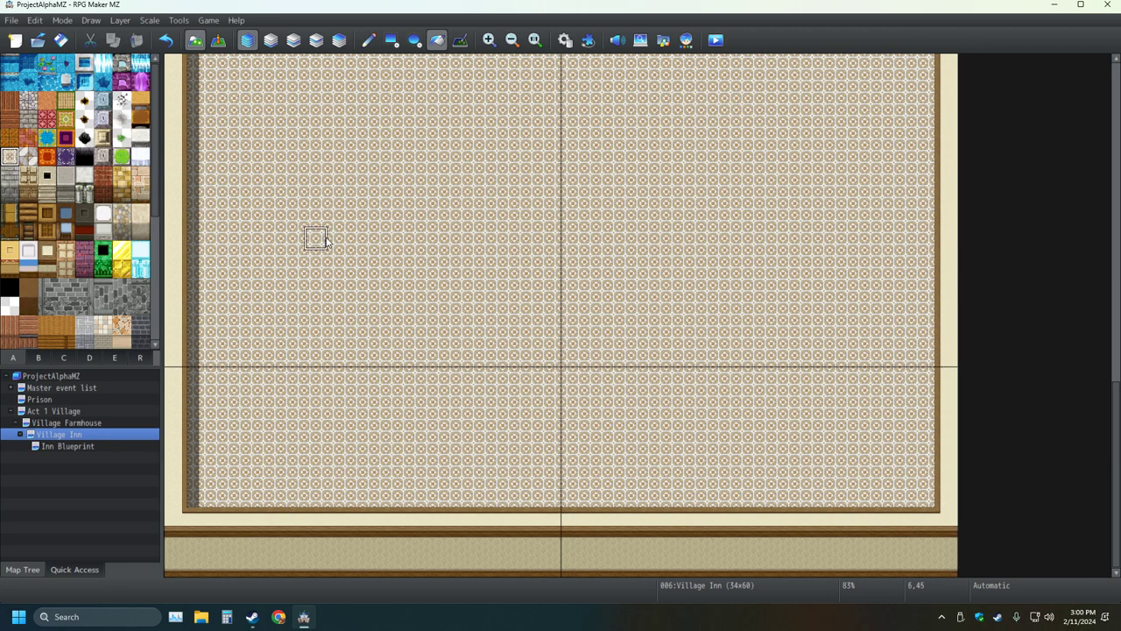
click(66, 120)
click(443, 213)
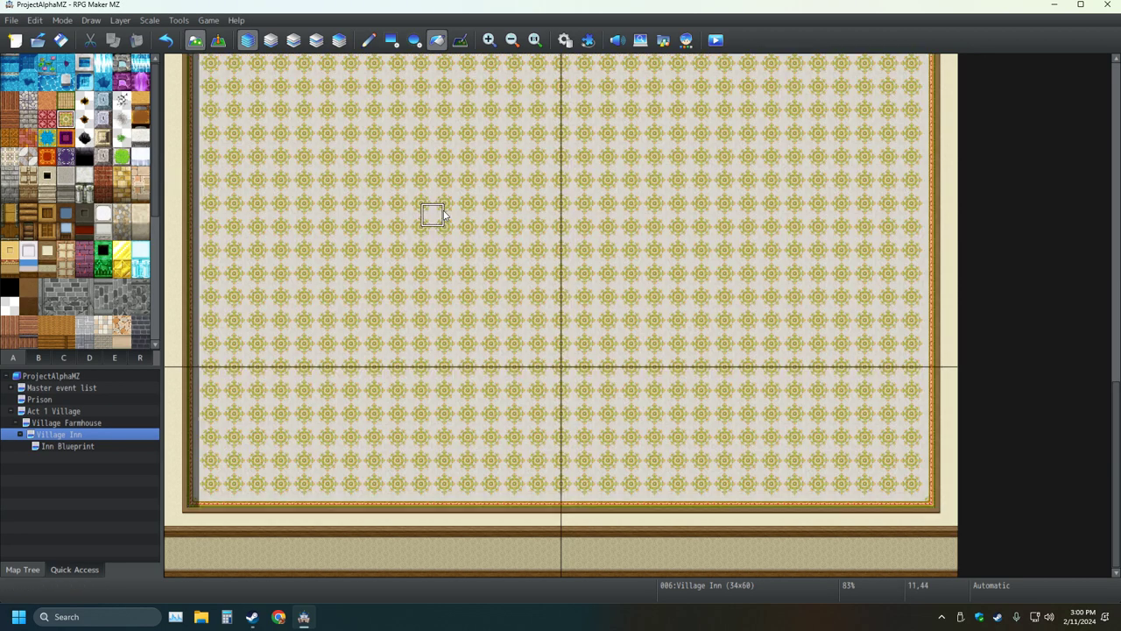
click(165, 39)
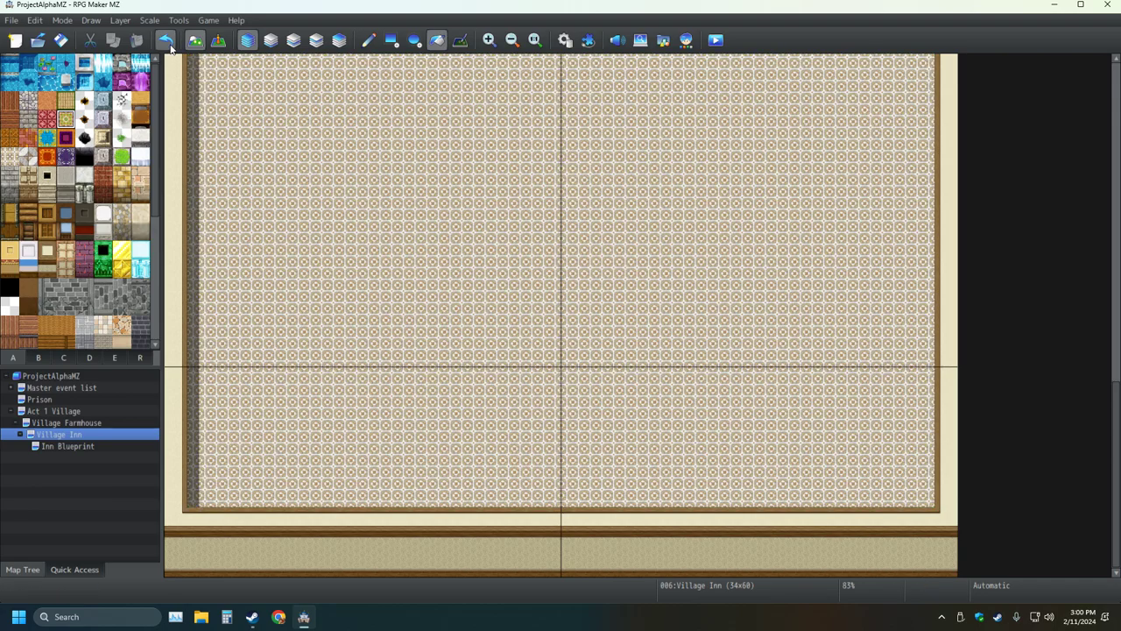
click(165, 39)
Step: Try Rug E (Oriental Red) and the neighbouring purple rug as the Village Inn's interior floor, undoing each fill
click(46, 156)
click(341, 190)
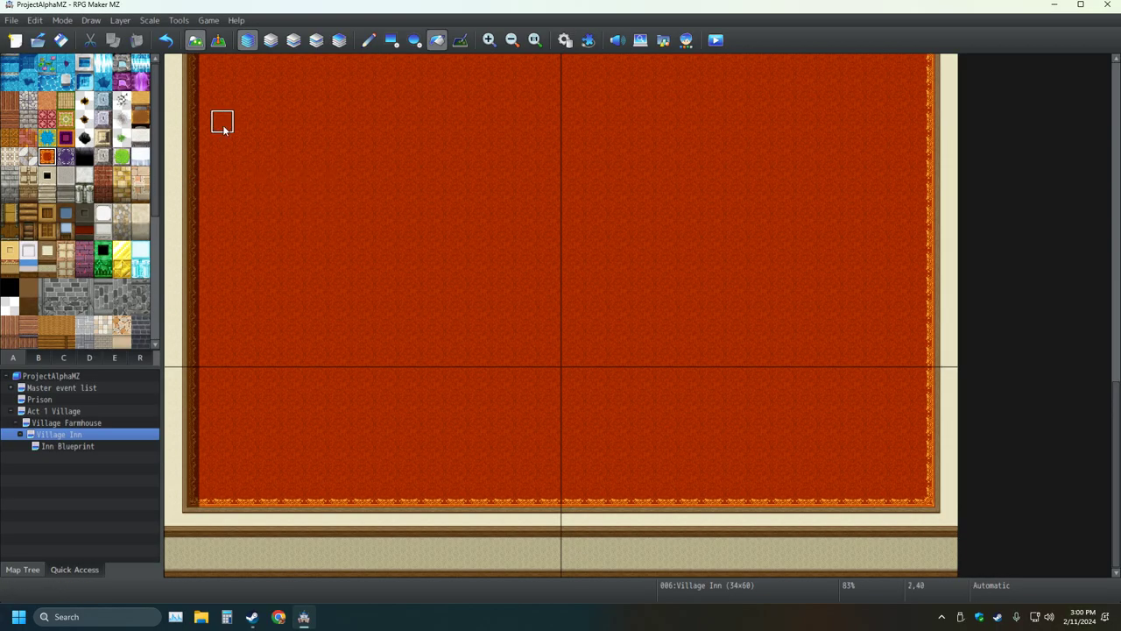
click(166, 41)
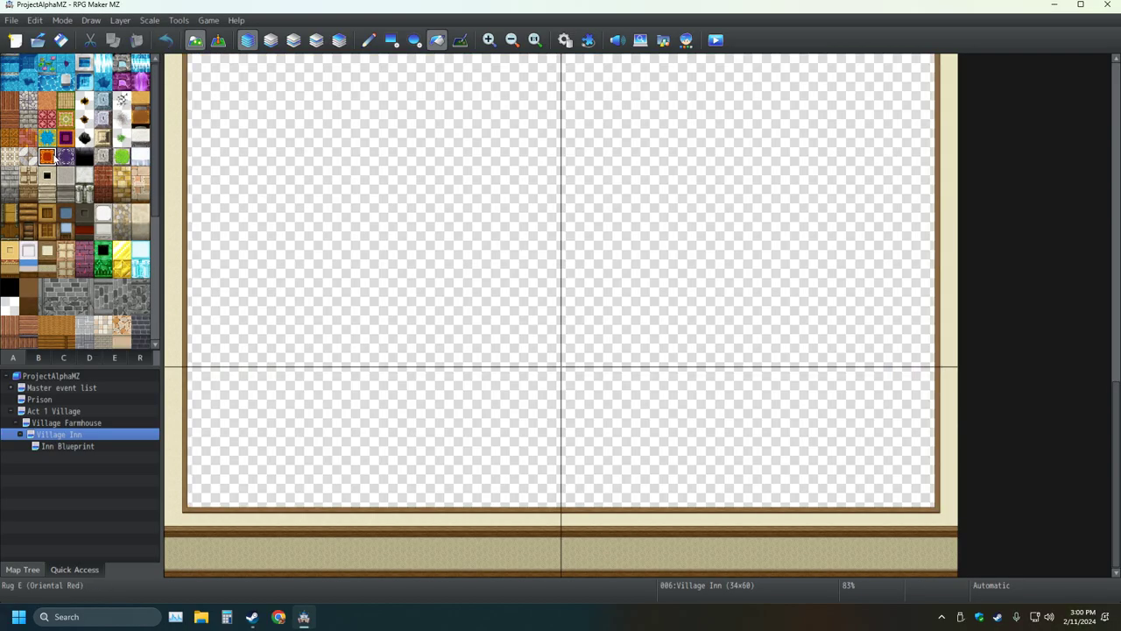
click(67, 160)
click(450, 237)
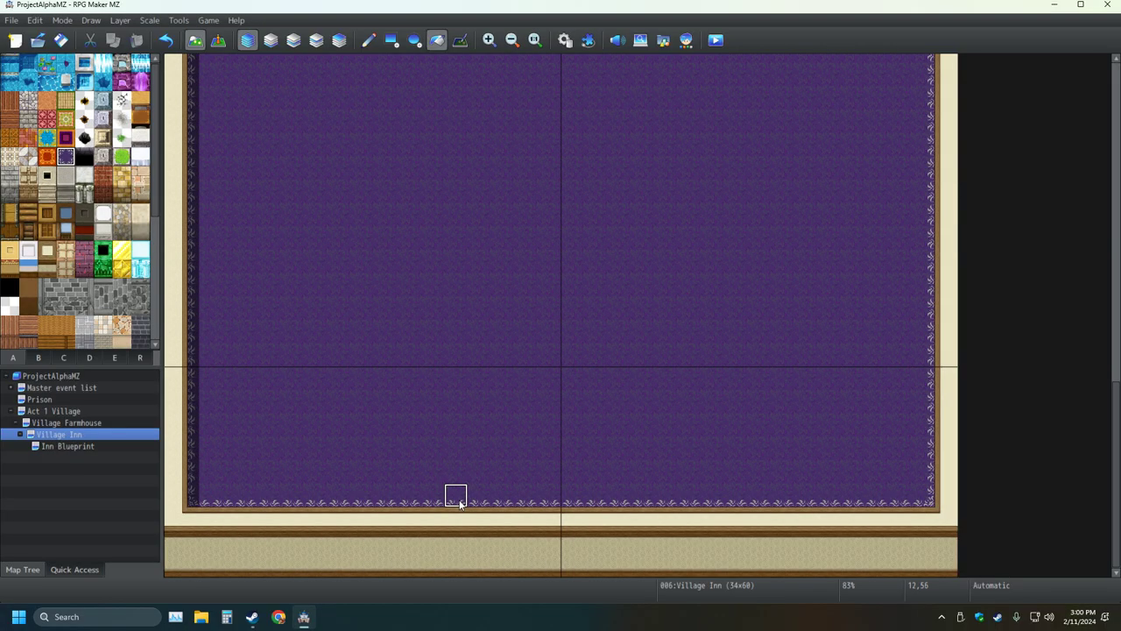
click(165, 40)
Step: Try Ground C (Dirt Floor) and the grey cobblestone tile as the Village Inn's interior floor, undoing each fill
click(48, 103)
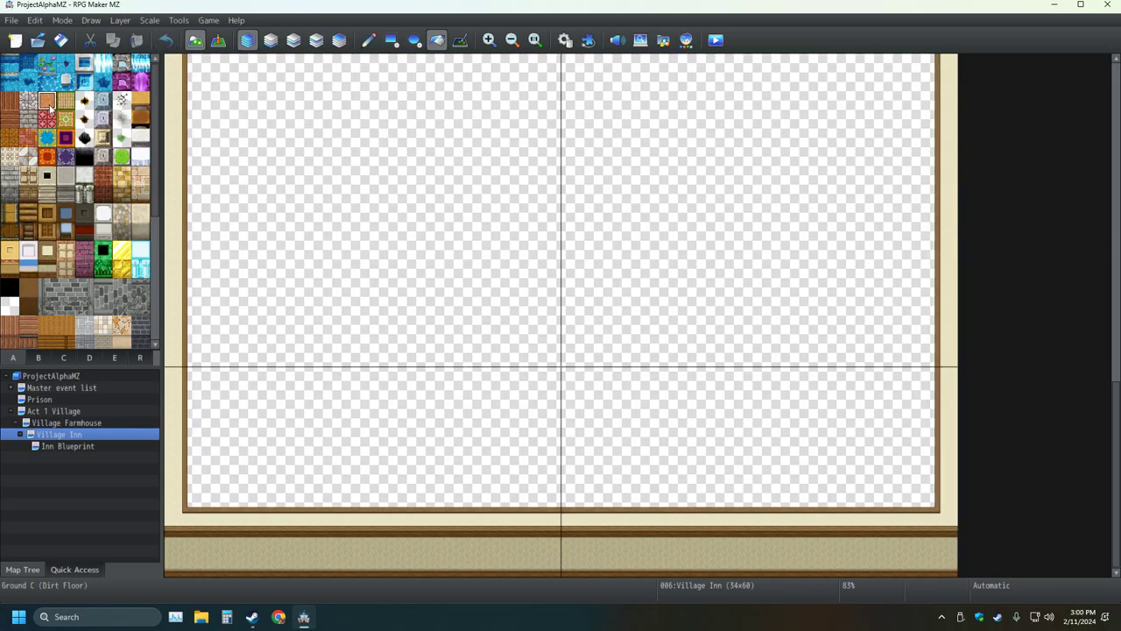
click(296, 189)
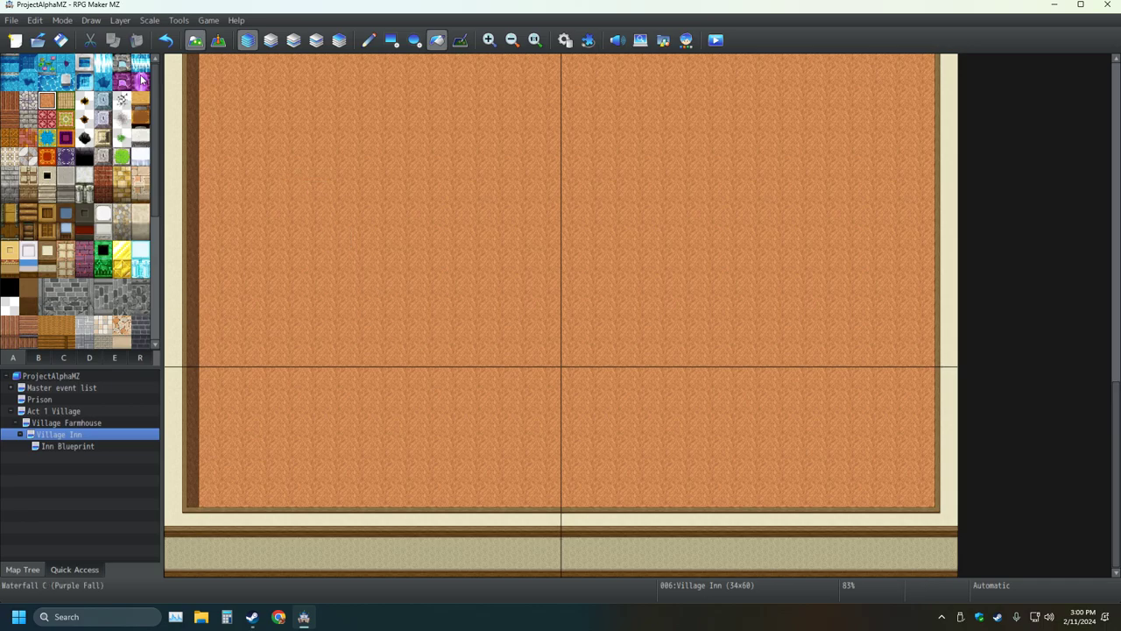
click(166, 40)
click(357, 213)
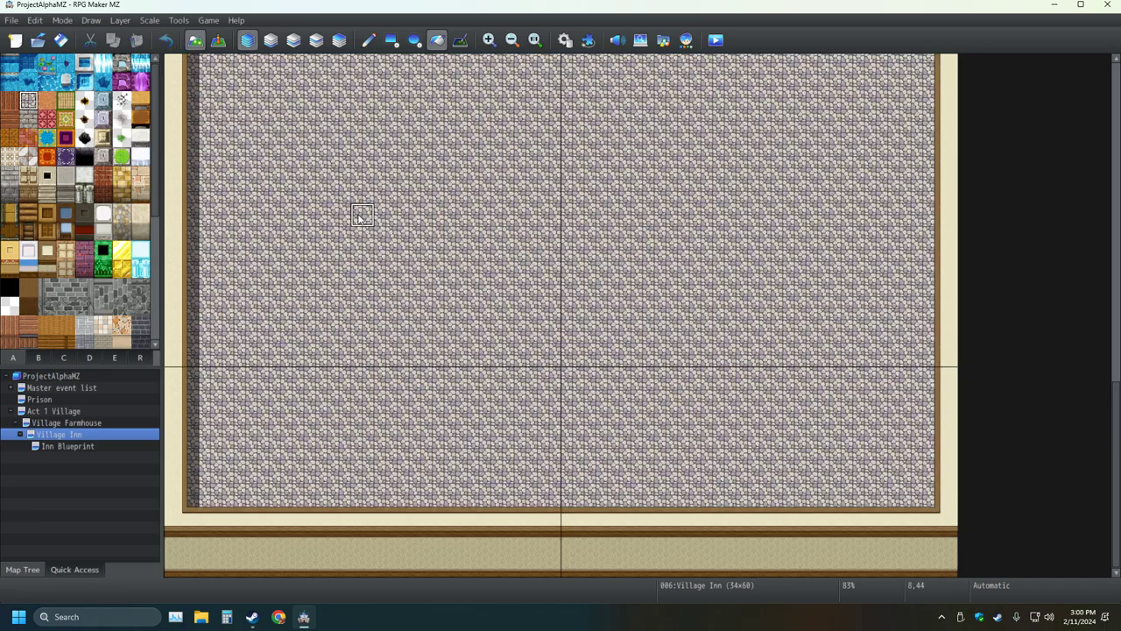
click(165, 40)
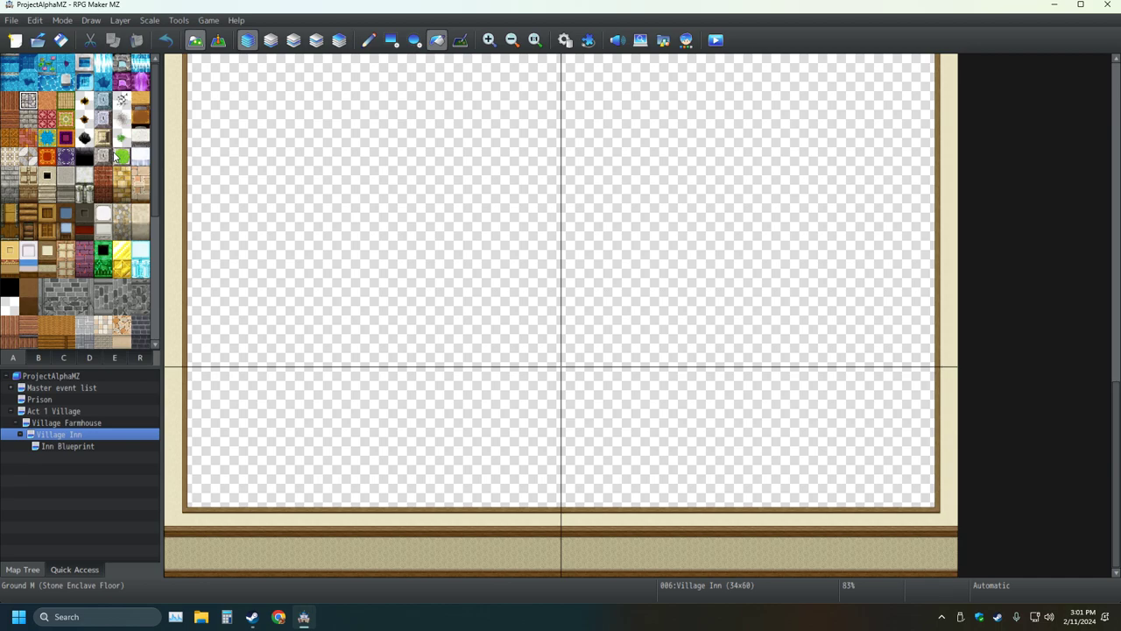
Step: Try filling the Village Inn interior with Raised Stone A (Blue) and the lilac raised stone below it, undoing each
click(101, 107)
click(453, 284)
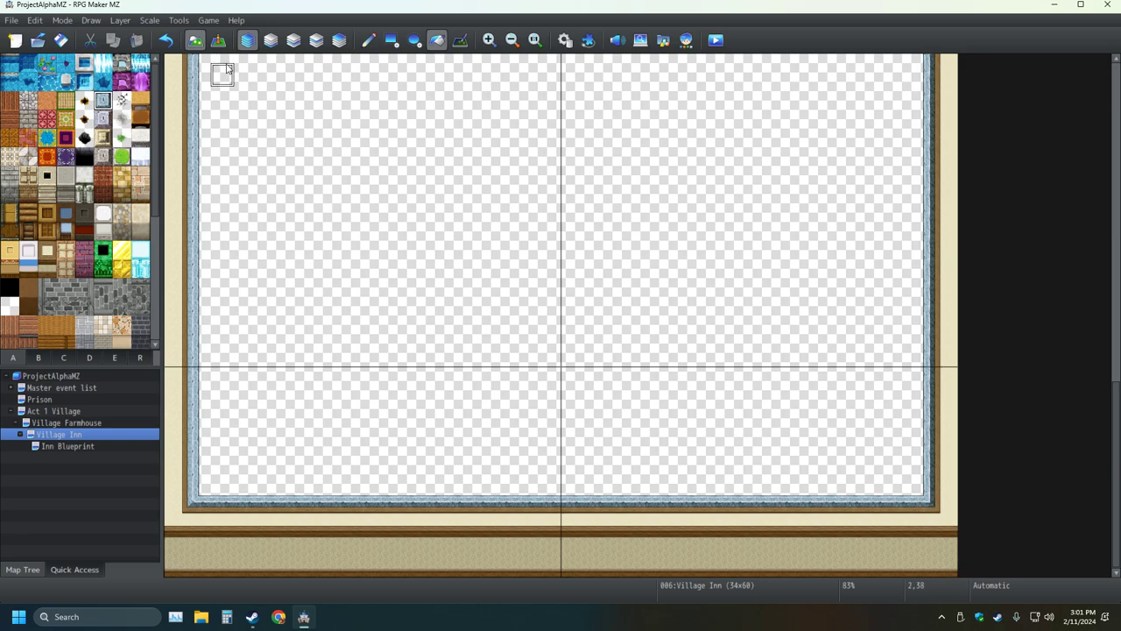
click(165, 40)
click(104, 122)
click(365, 251)
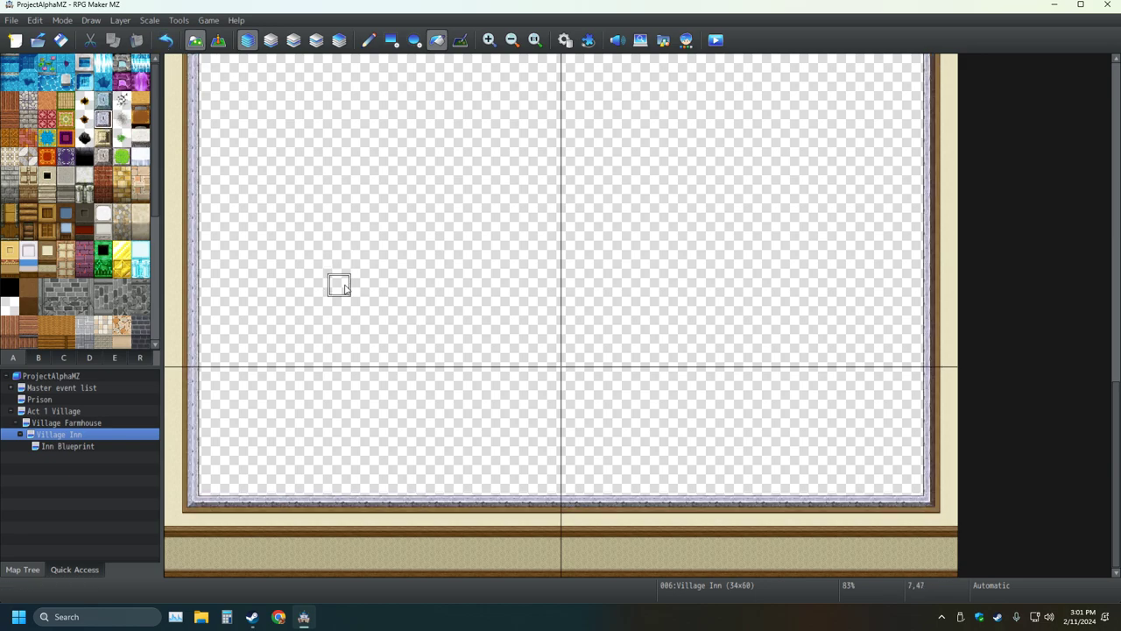
click(165, 40)
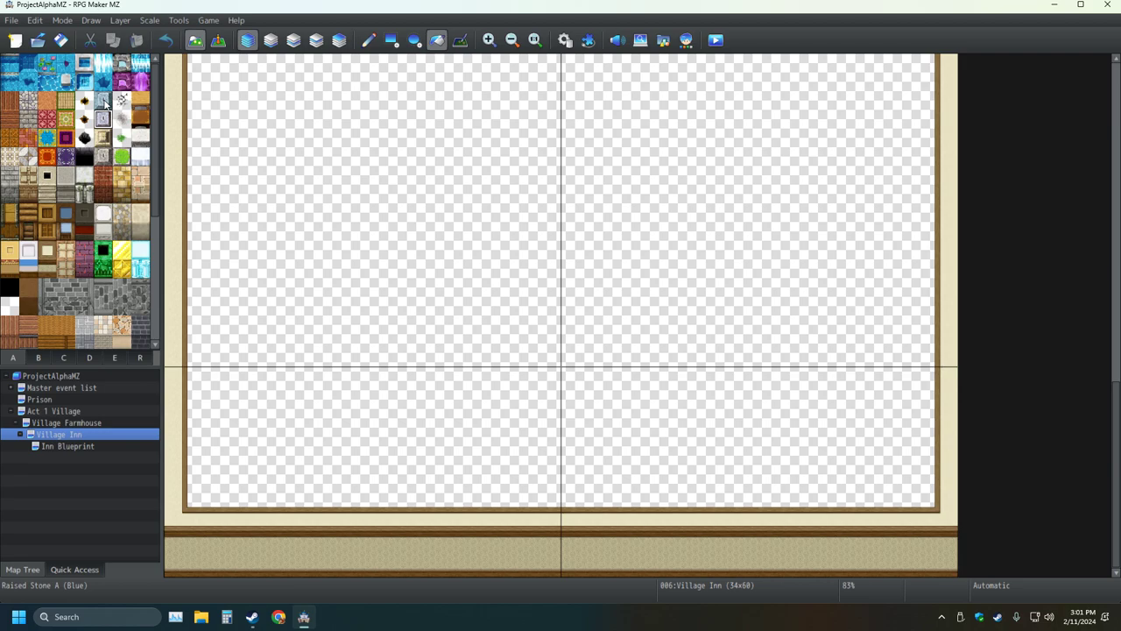
Step: Fill the Village Inn interior with the lilac raised stone tile, and undo a trial refill with Raised Stone A (Blue)
click(344, 185)
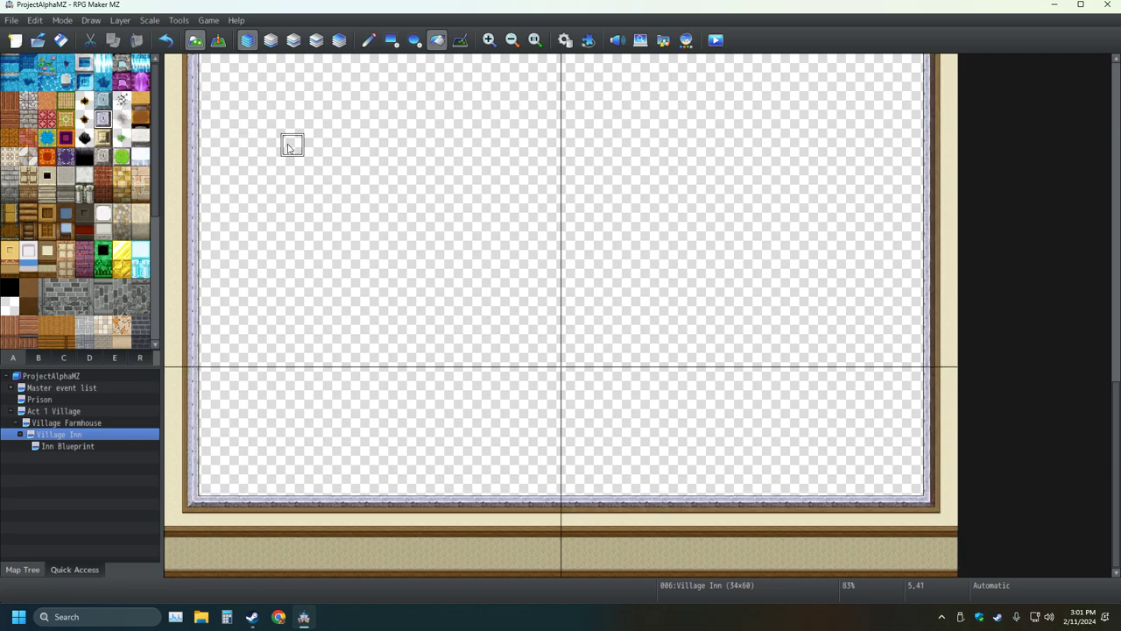
right_click(199, 121)
click(222, 134)
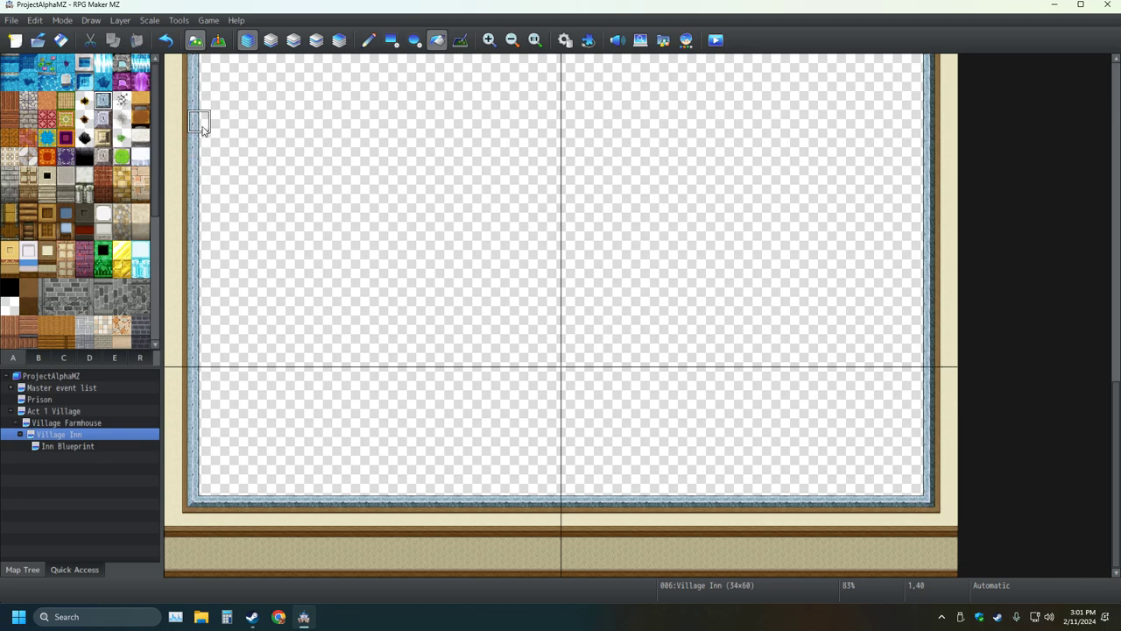
click(165, 40)
Step: Try the Enclave Floor and Stone Enclave Floor green ground tiles as the Village Inn's interior fill, and undo them
click(122, 138)
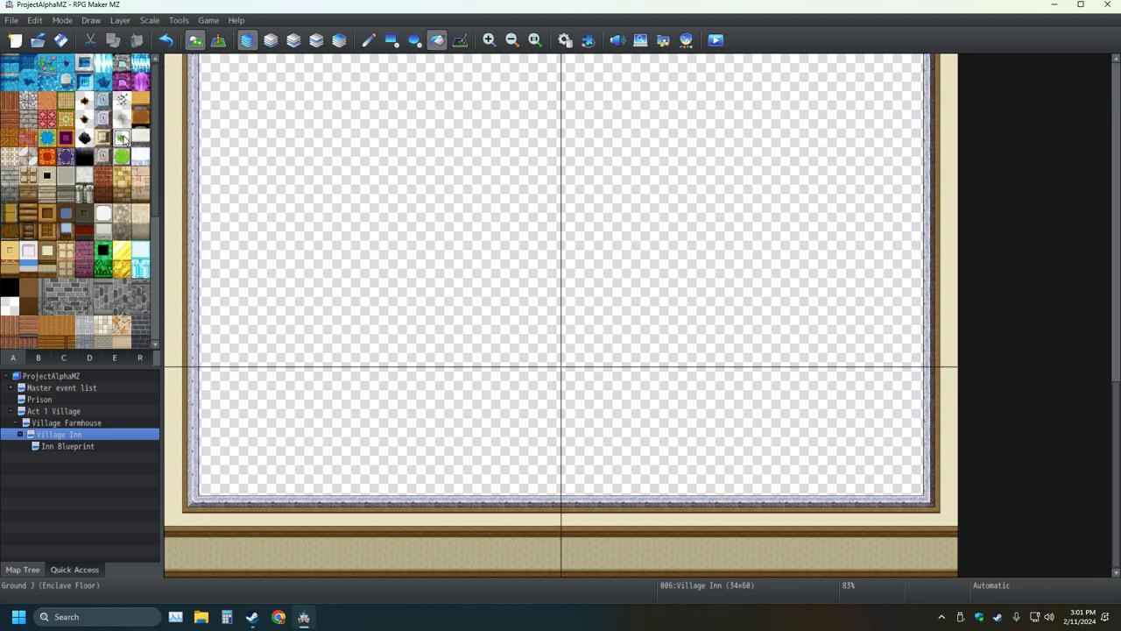
click(477, 176)
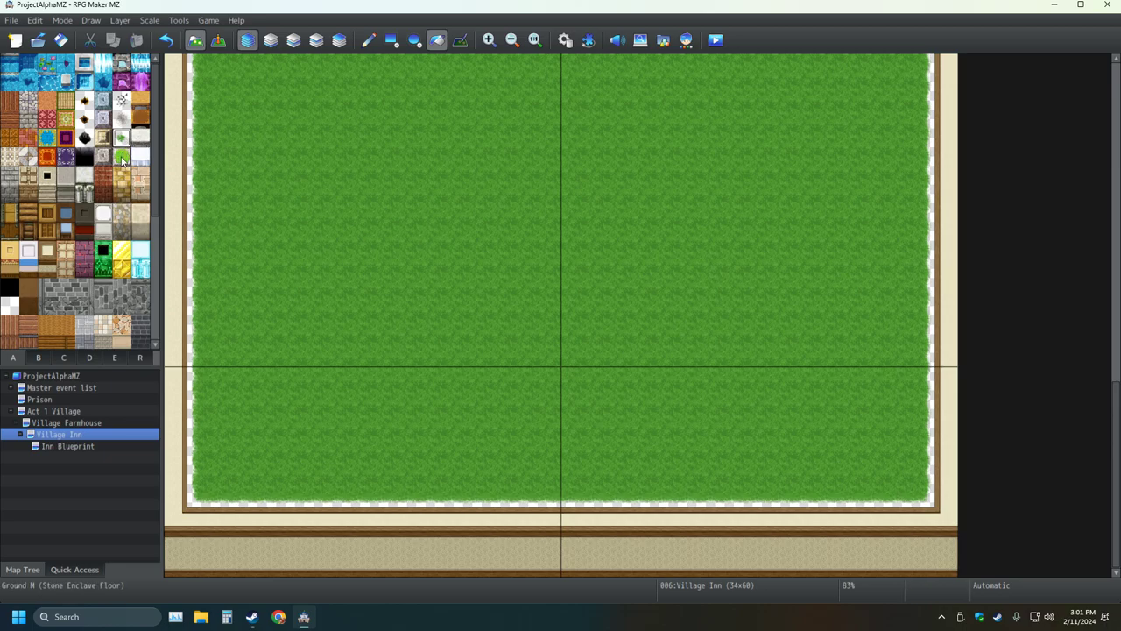
click(122, 156)
click(344, 170)
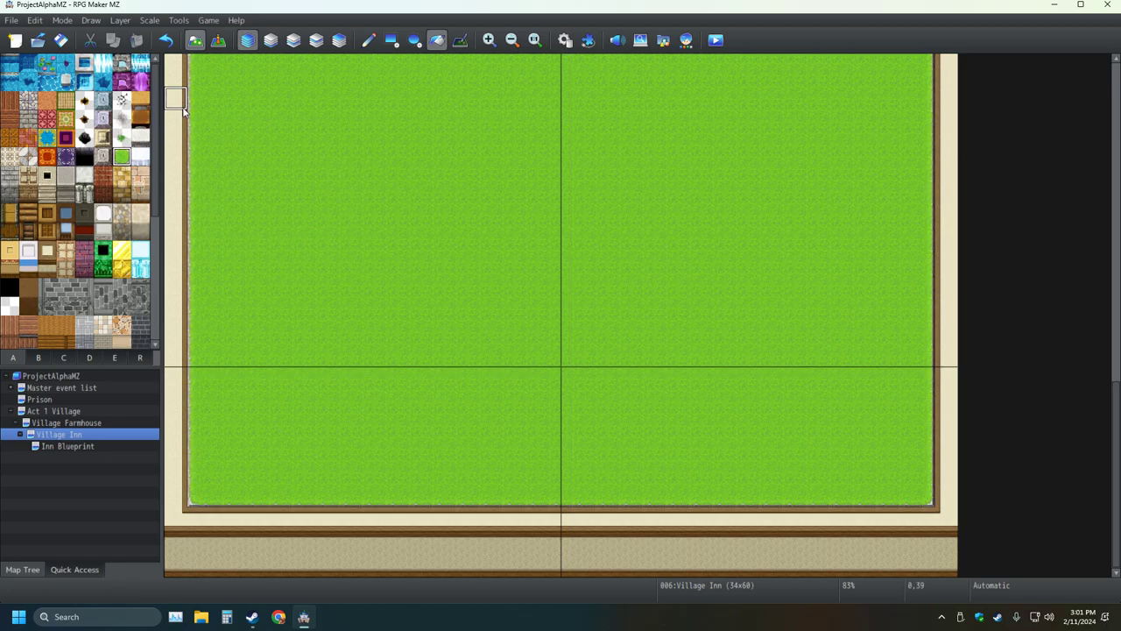
click(166, 39)
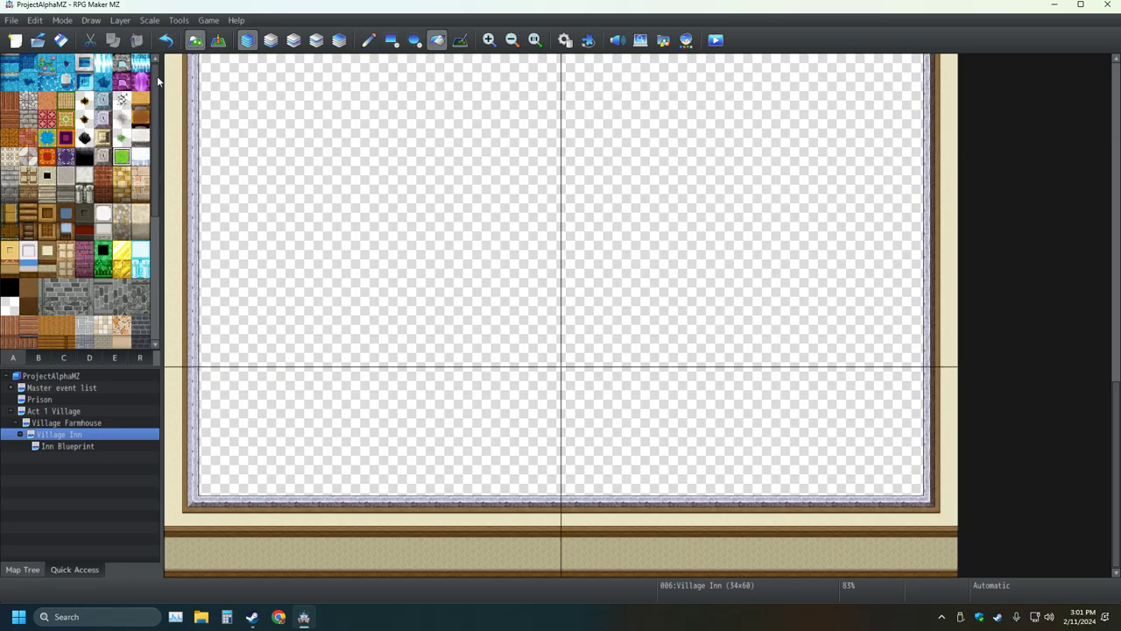
Step: Try Hole C (Black Cave) and the black hole tile directly above it as the Village Inn's interior fill, undoing each
click(84, 137)
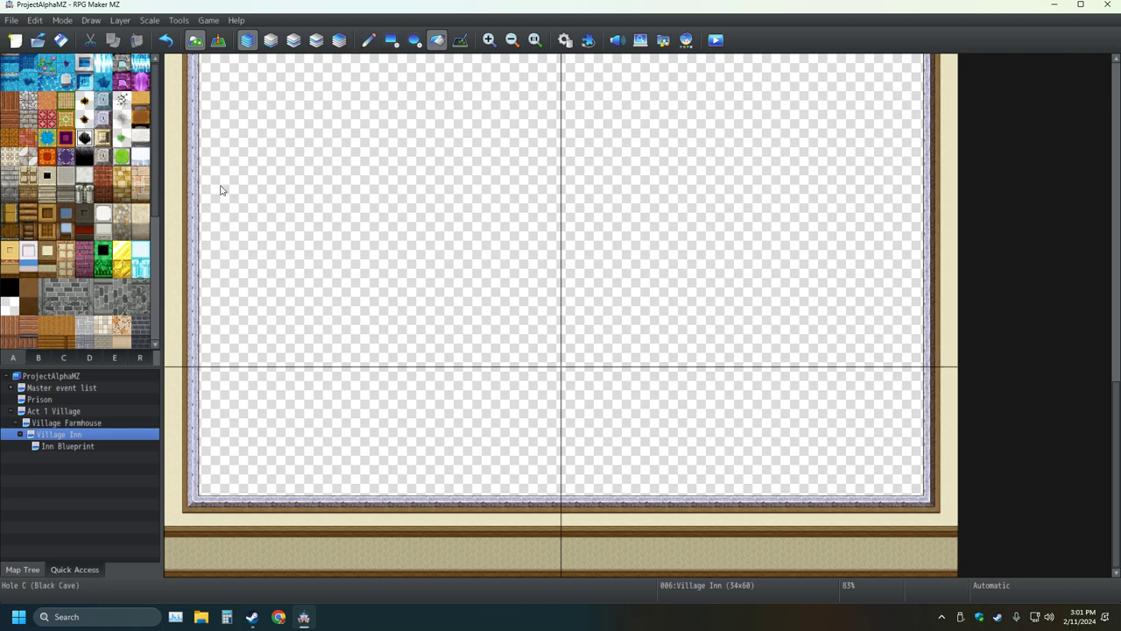
click(339, 216)
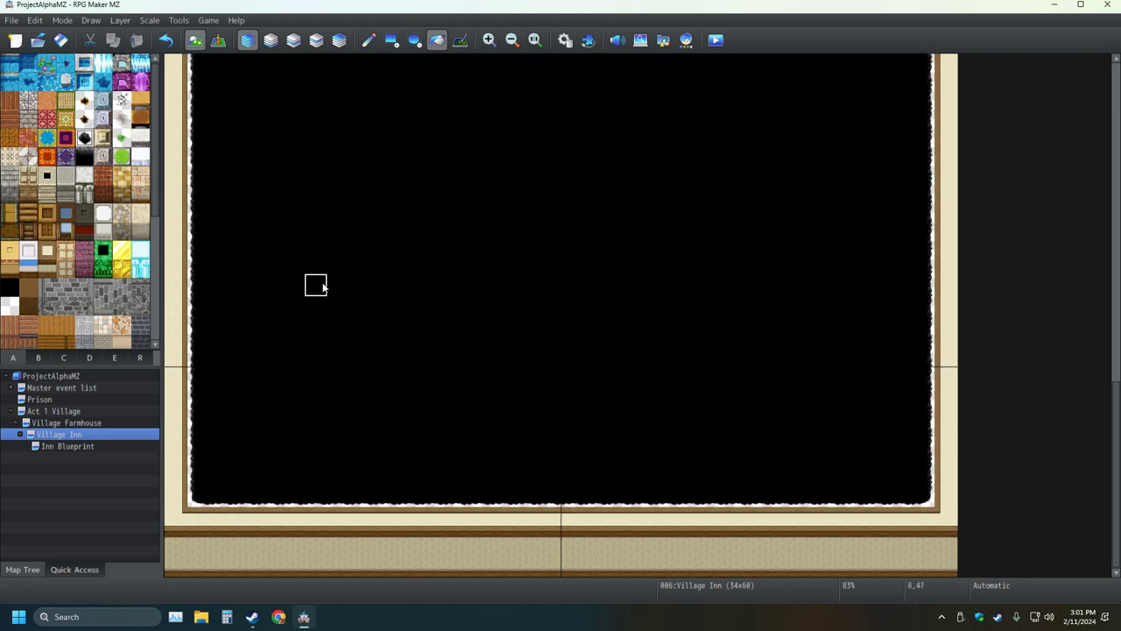
click(166, 40)
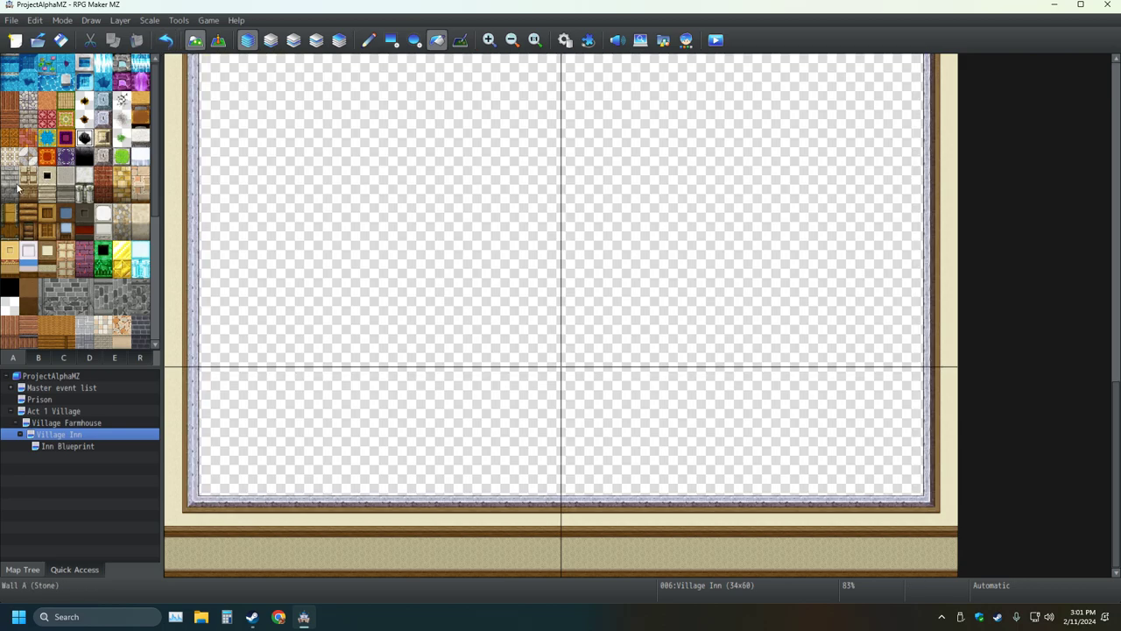
click(84, 118)
click(339, 213)
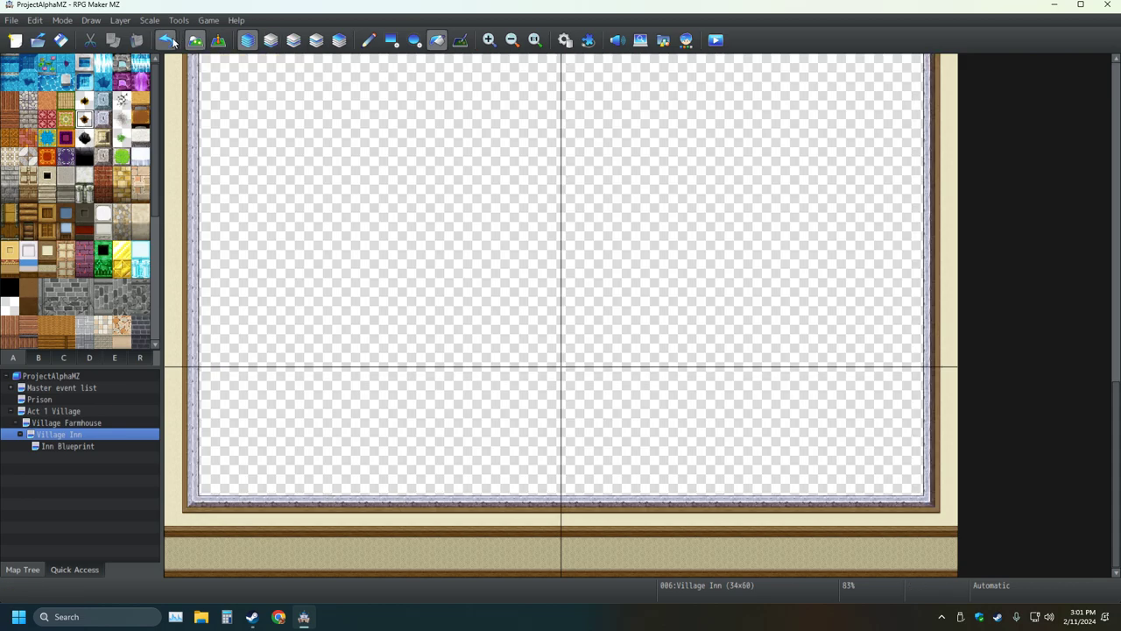
click(166, 40)
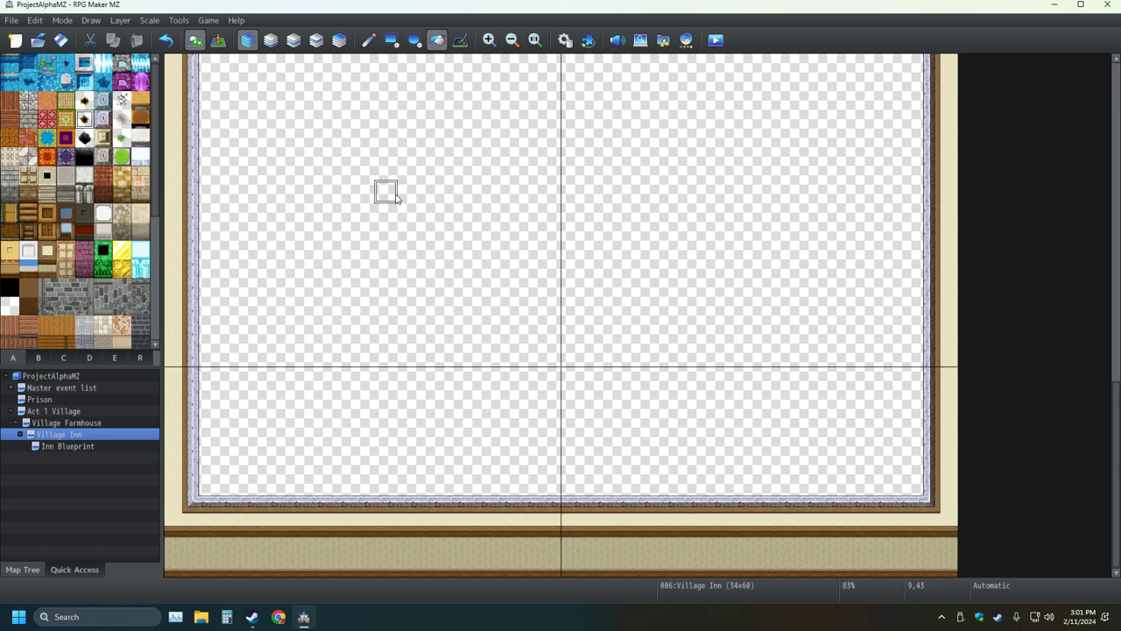
Step: Refill the Village Inn interior with the brown-rimmed black hole tile, inspect the map's full height, and undo the fill
click(394, 198)
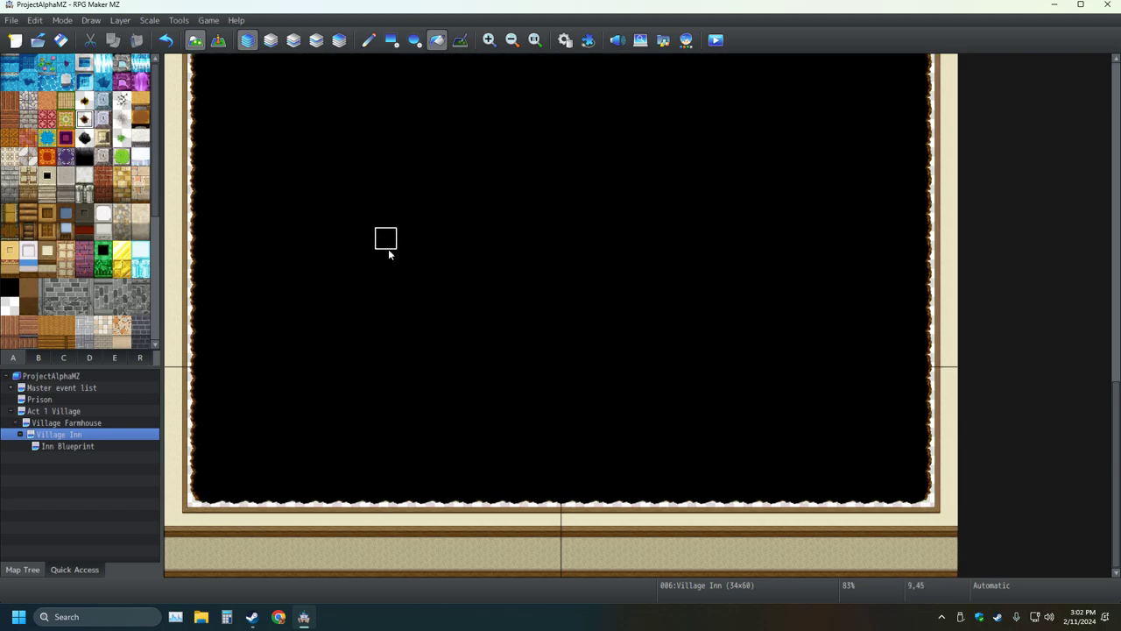
scroll(548, 202, up, 5)
scroll(563, 190, up, 4)
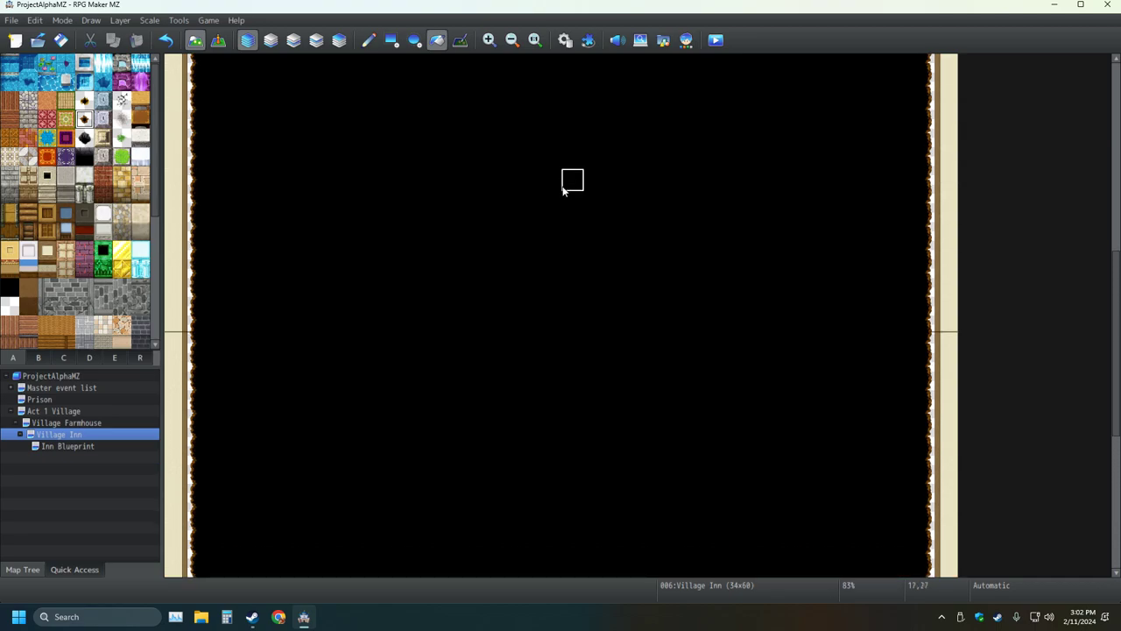
scroll(565, 188, up, 2)
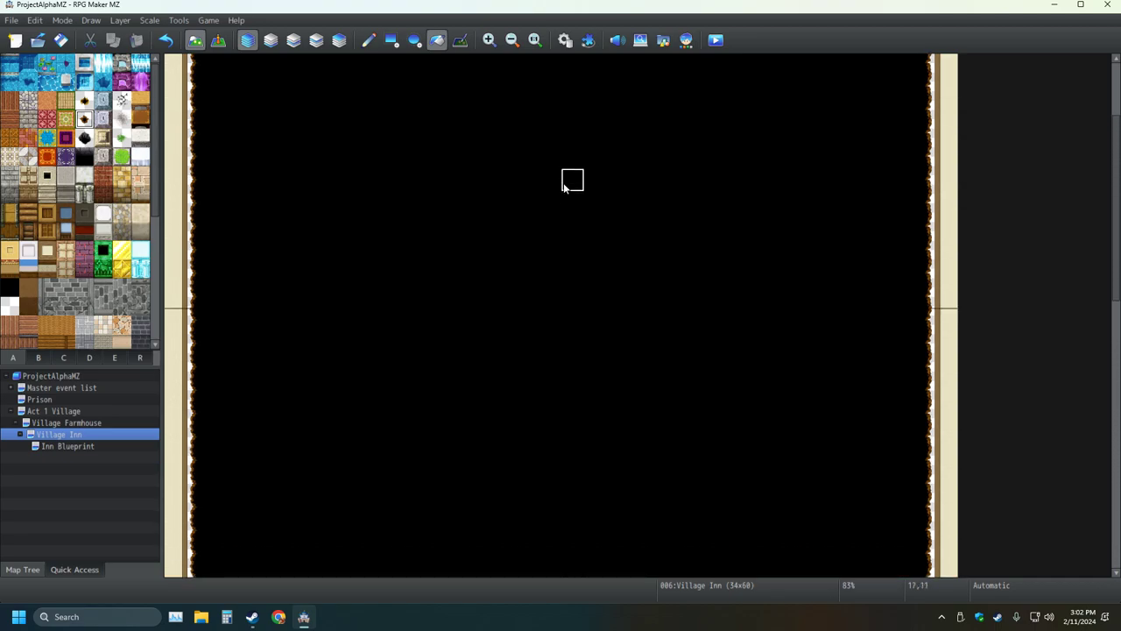
scroll(564, 184, down, 2)
scroll(563, 182, down, 5)
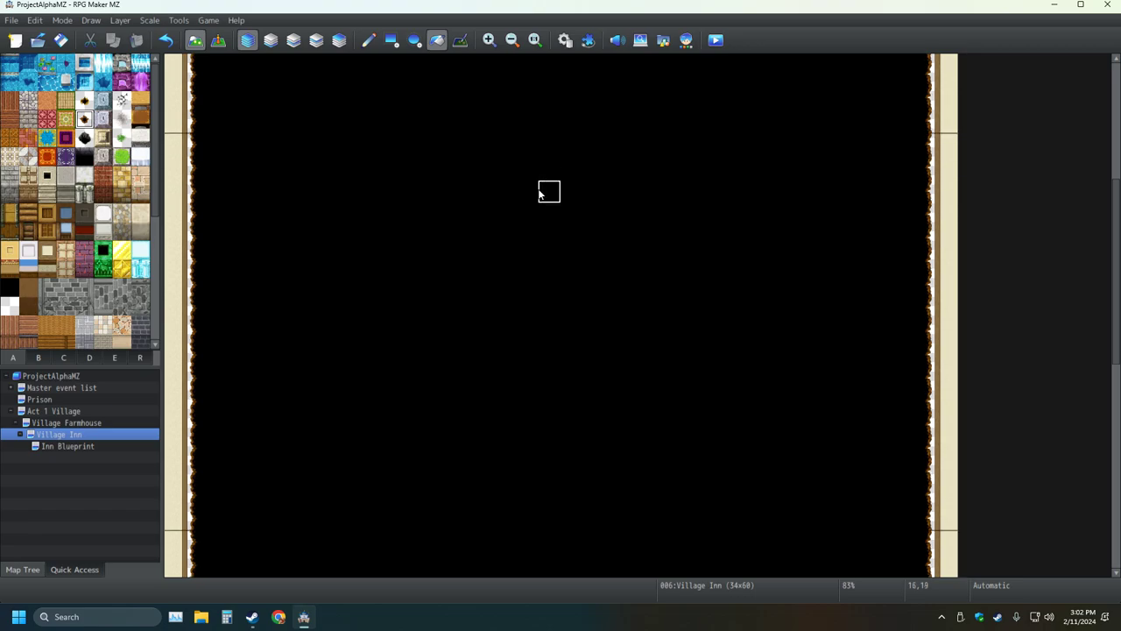
scroll(533, 202, down, 4)
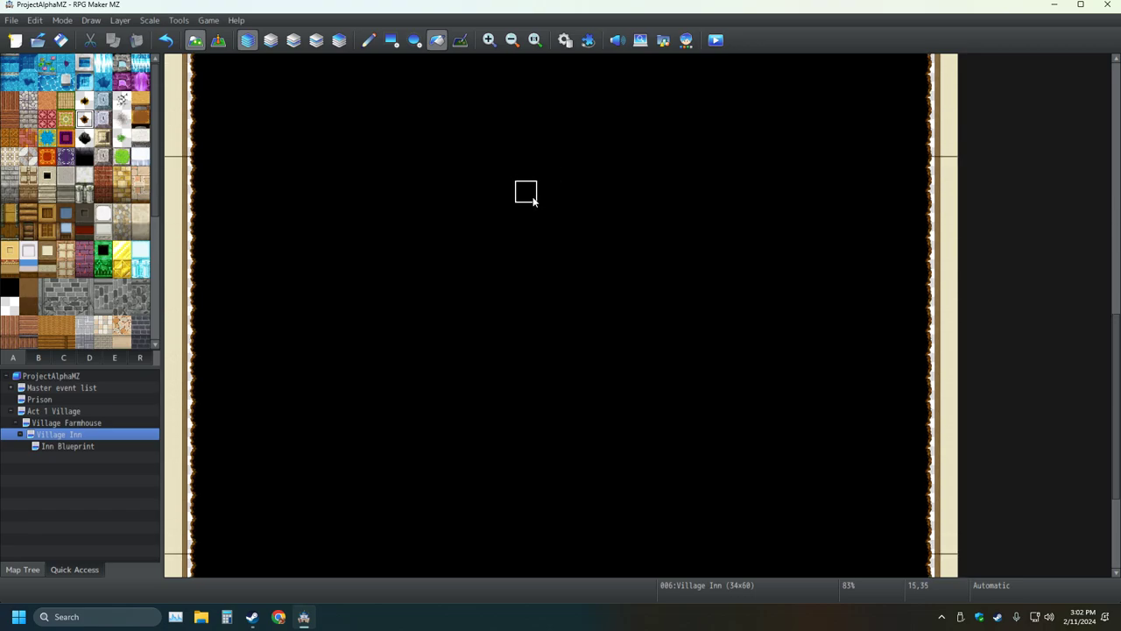
click(165, 39)
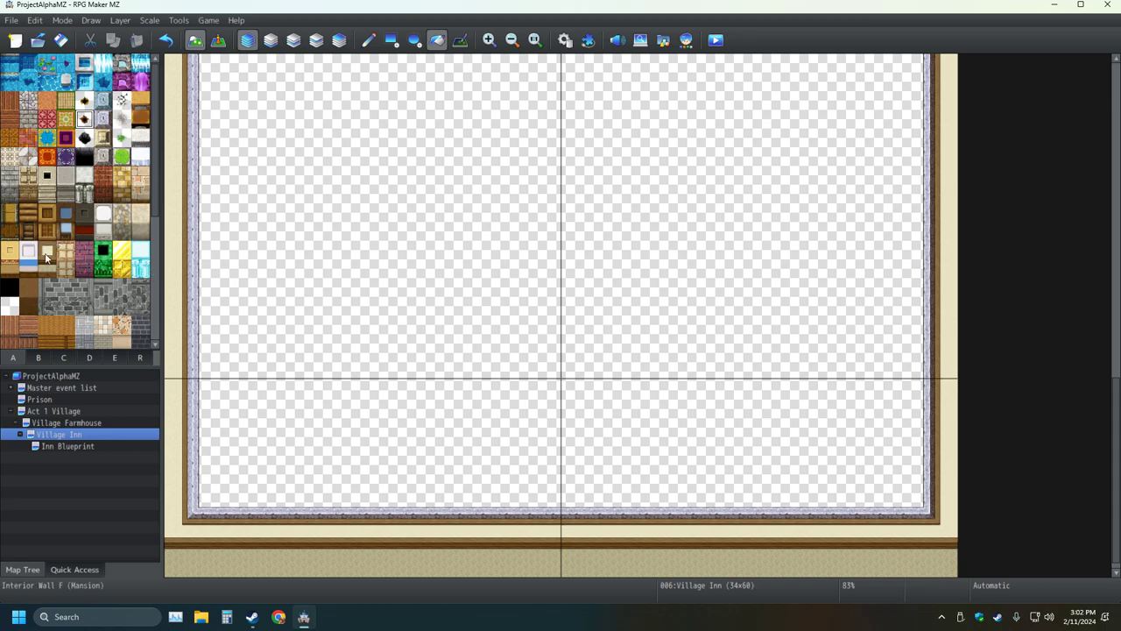
Step: Try Wall E (Stone) on the wall face along the Village Inn's south edge, and undo it
scroll(132, 235, down, 1)
scroll(131, 238, down, 5)
scroll(115, 254, up, 5)
scroll(115, 254, up, 1)
click(82, 191)
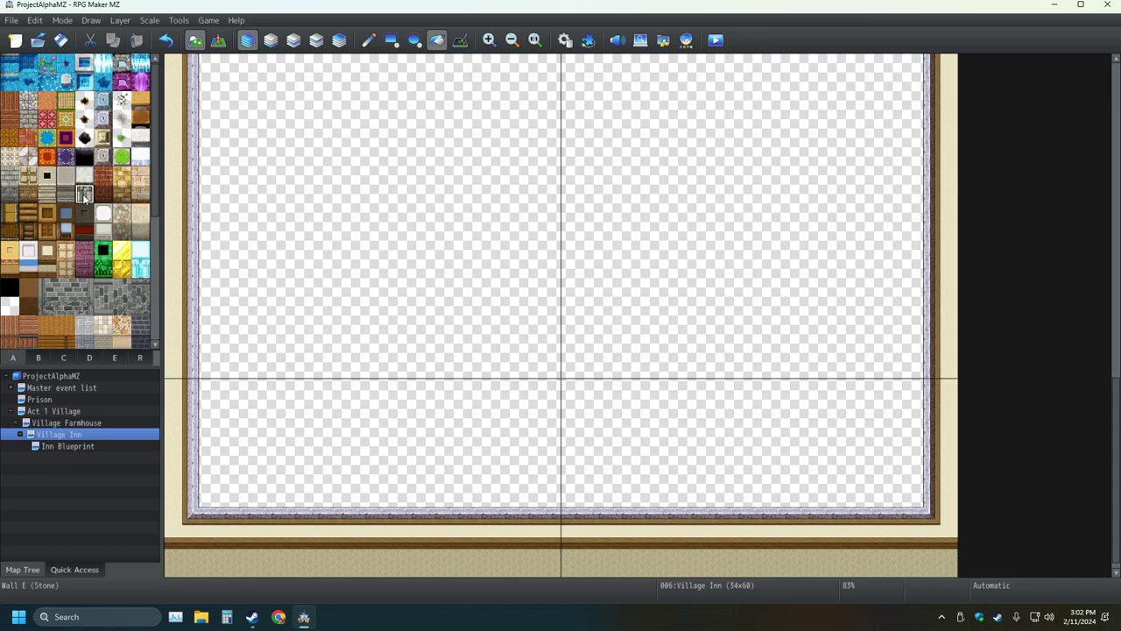
click(274, 559)
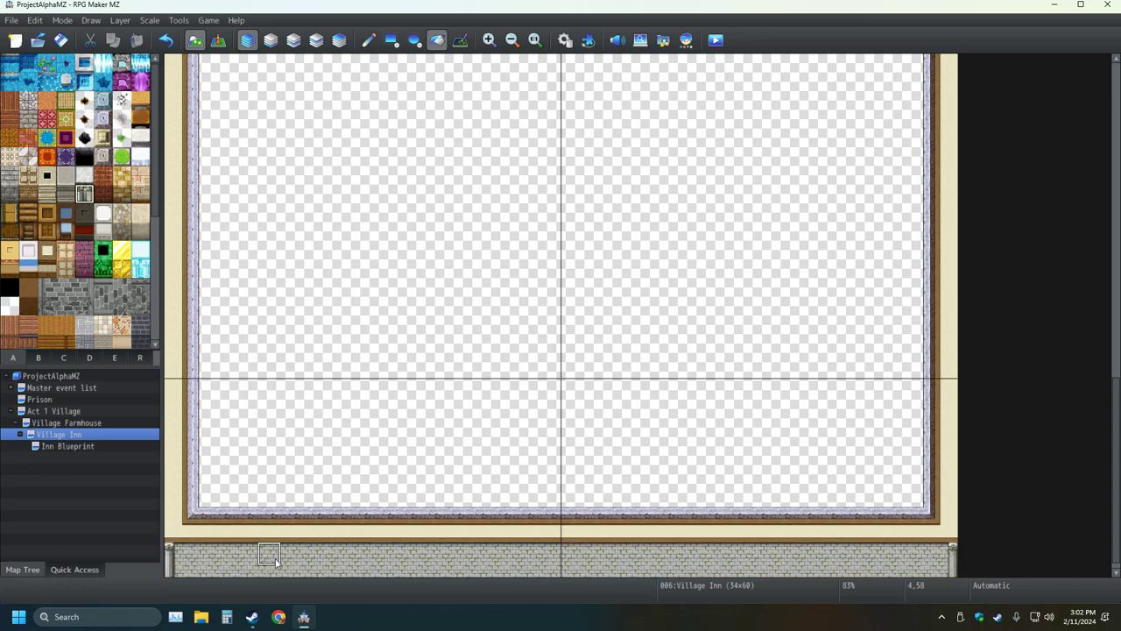
click(166, 39)
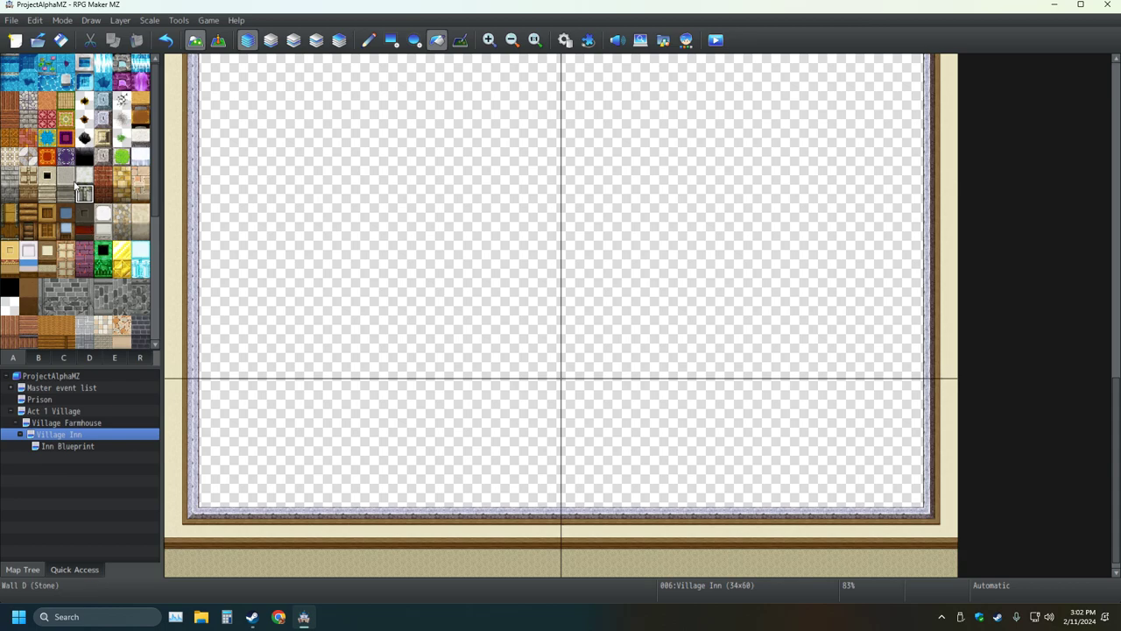
Step: Try the pale stone wall top on the Village Inn's border, undoing it and the lilac floor fill, and undo a repeat of the border fill
click(84, 177)
click(178, 272)
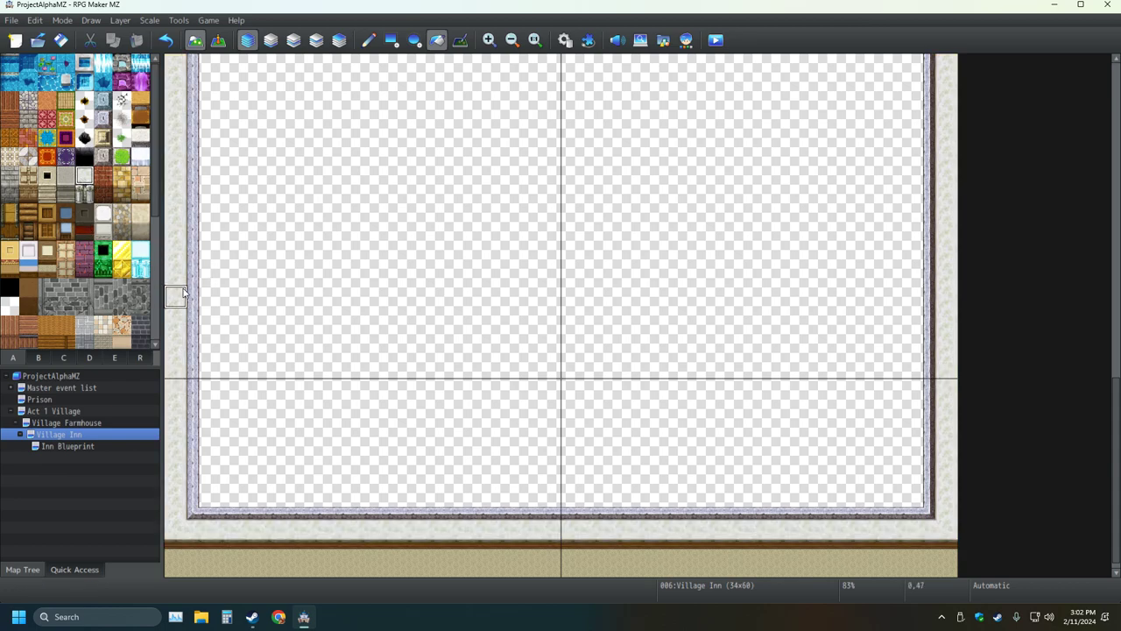
click(165, 40)
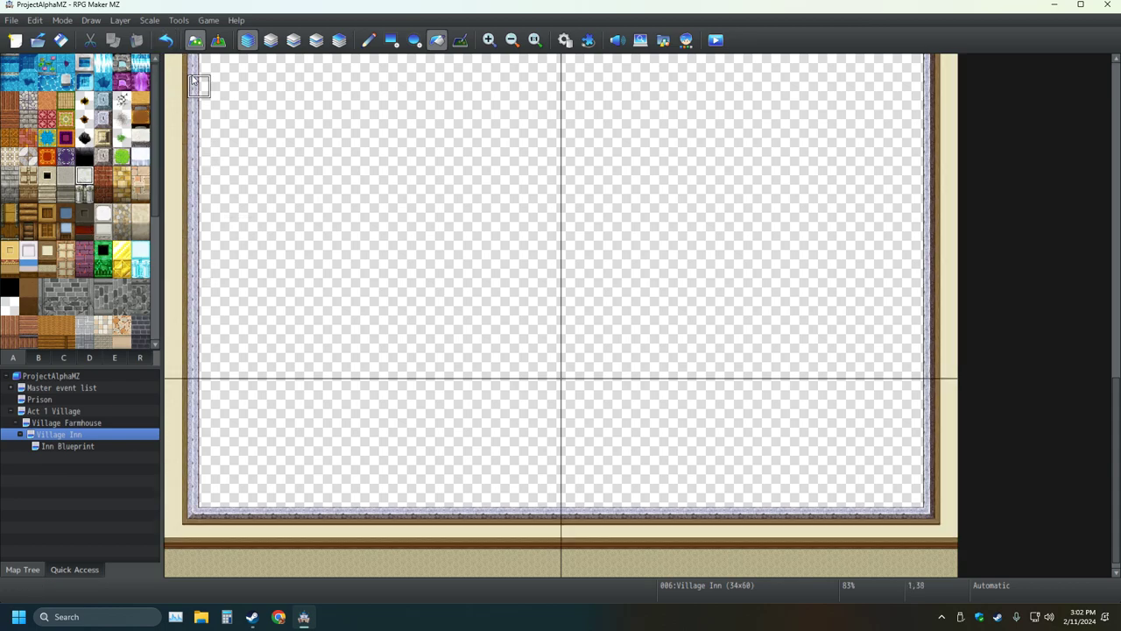
click(165, 39)
click(175, 156)
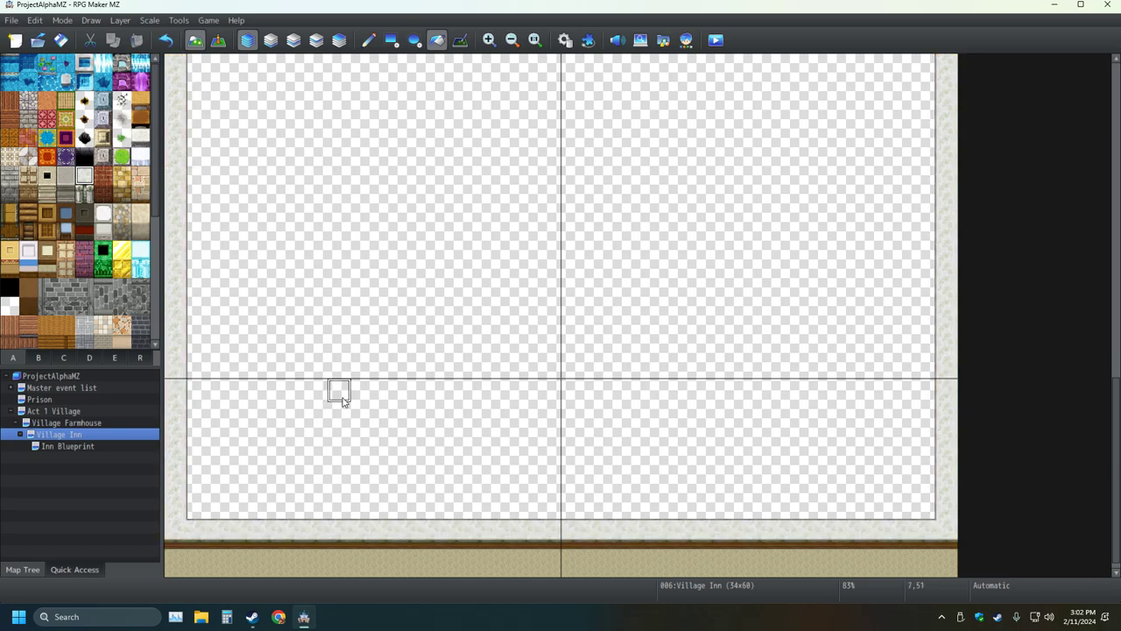
click(165, 40)
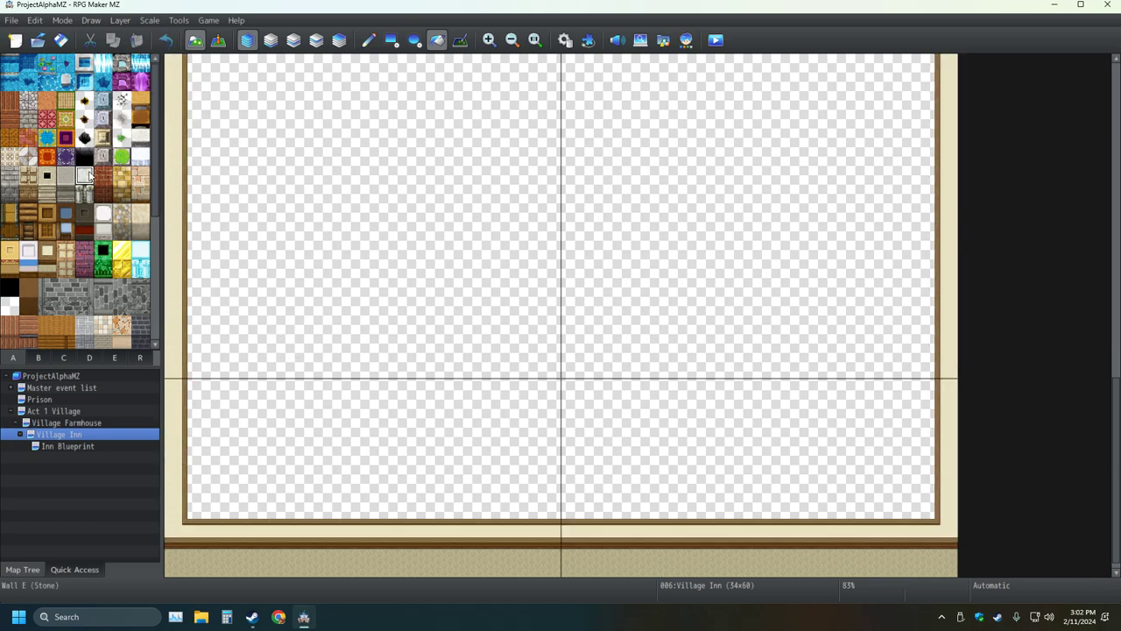
Step: Fill the Village Inn interior with the red patterned floor tile, and undo a trial of the pale stone wall top on the border
click(46, 118)
click(321, 233)
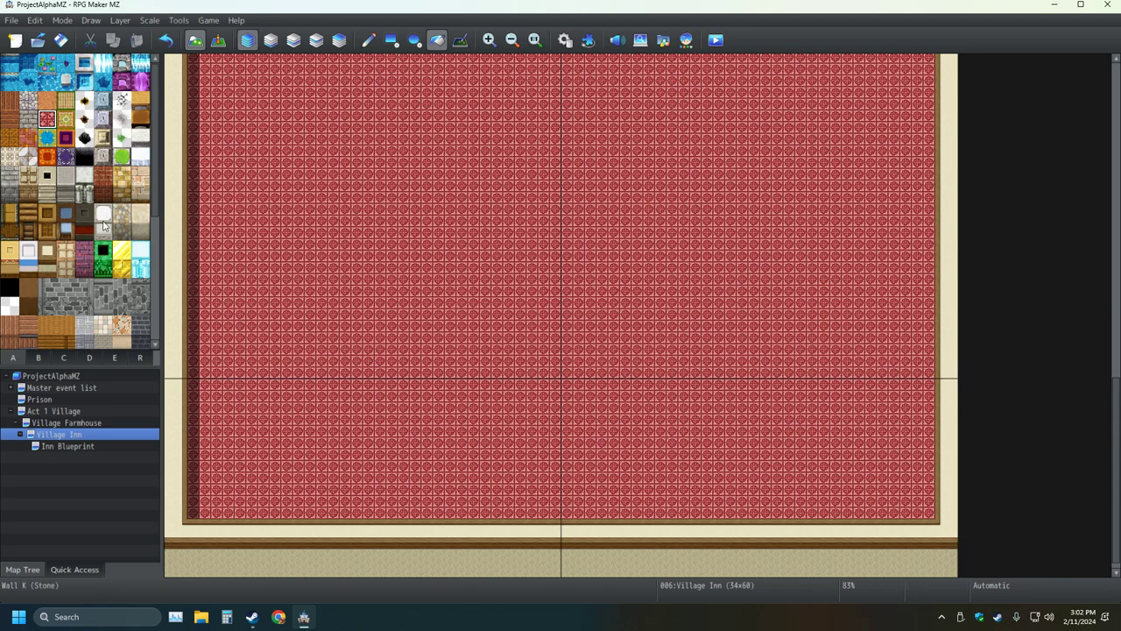
click(84, 175)
click(175, 249)
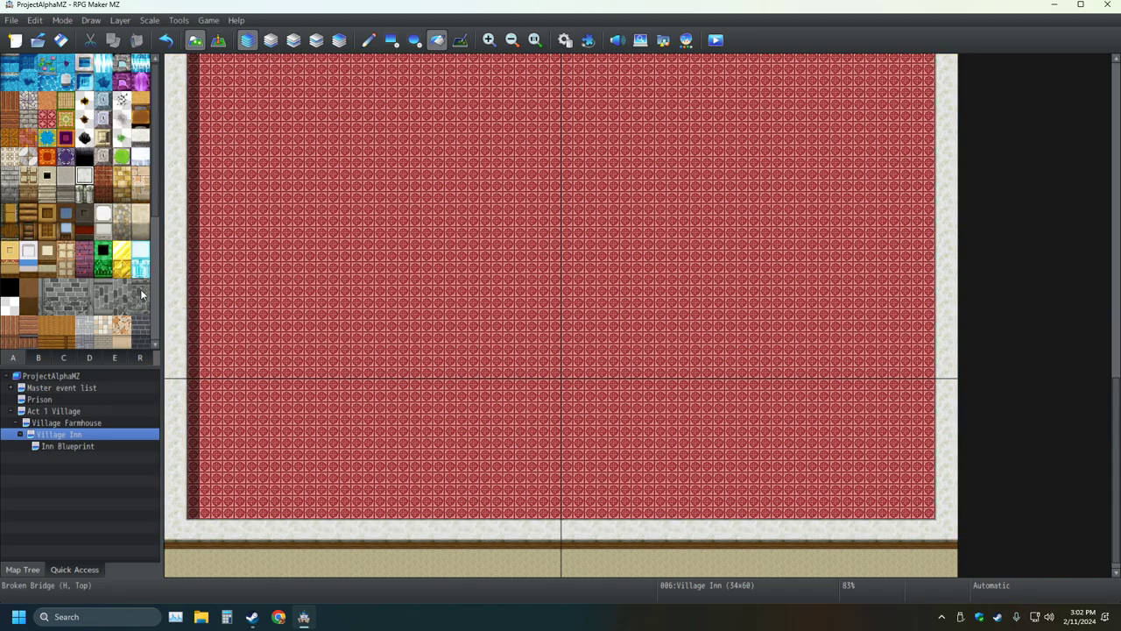
click(166, 40)
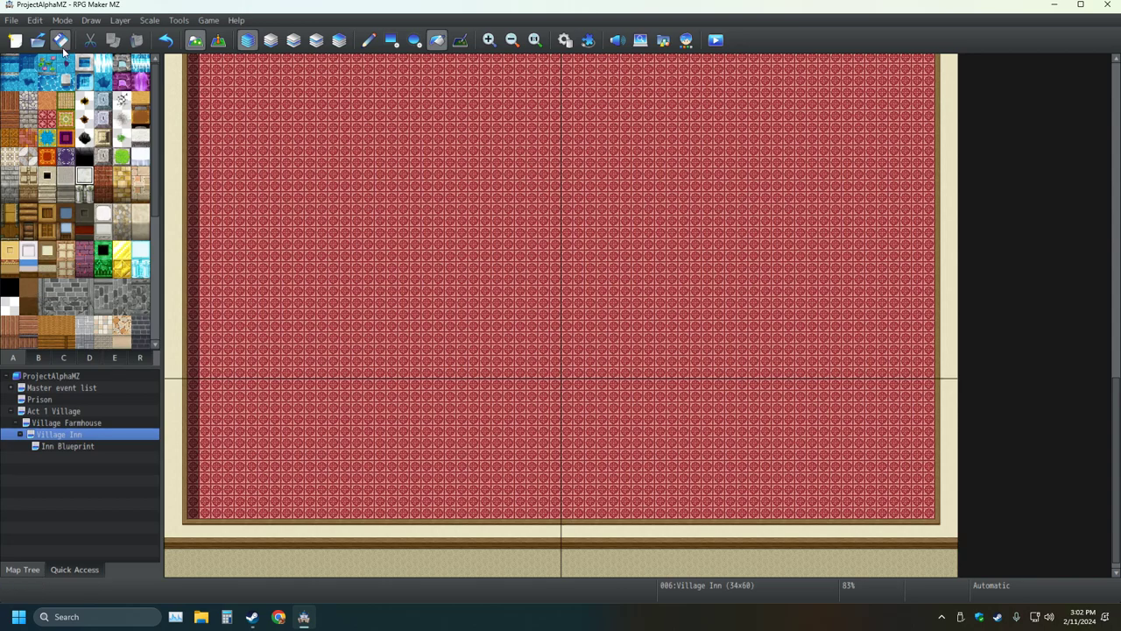
Step: Check the Inn Blueprint map, and paint a one-tile-wide red floor doorway through the Village Inn's south wall, east of centre
click(62, 446)
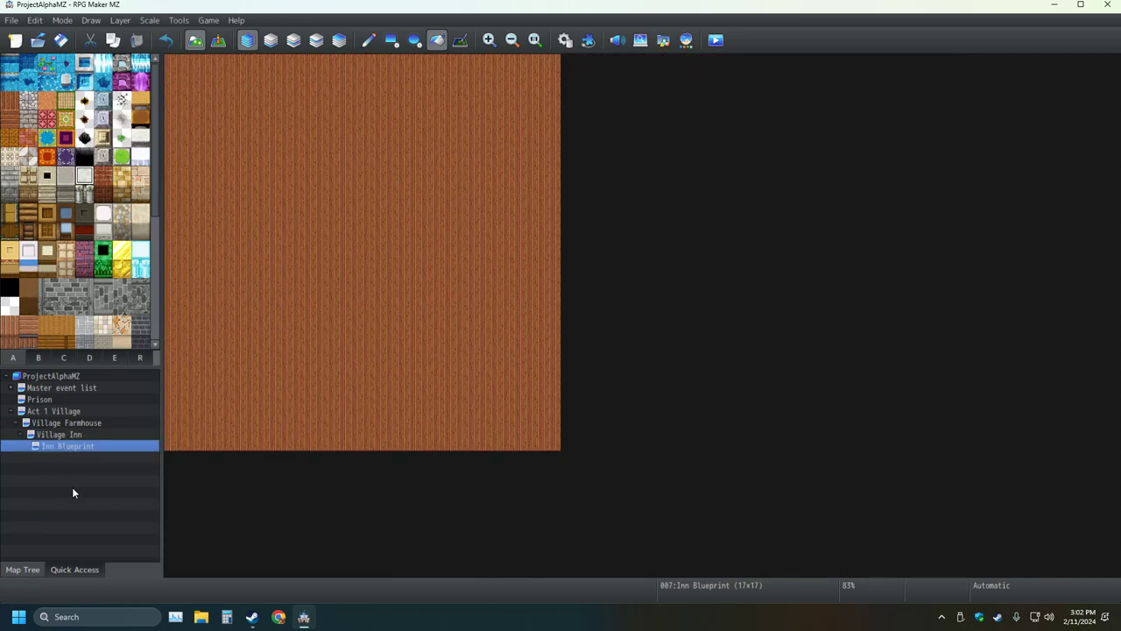
click(71, 435)
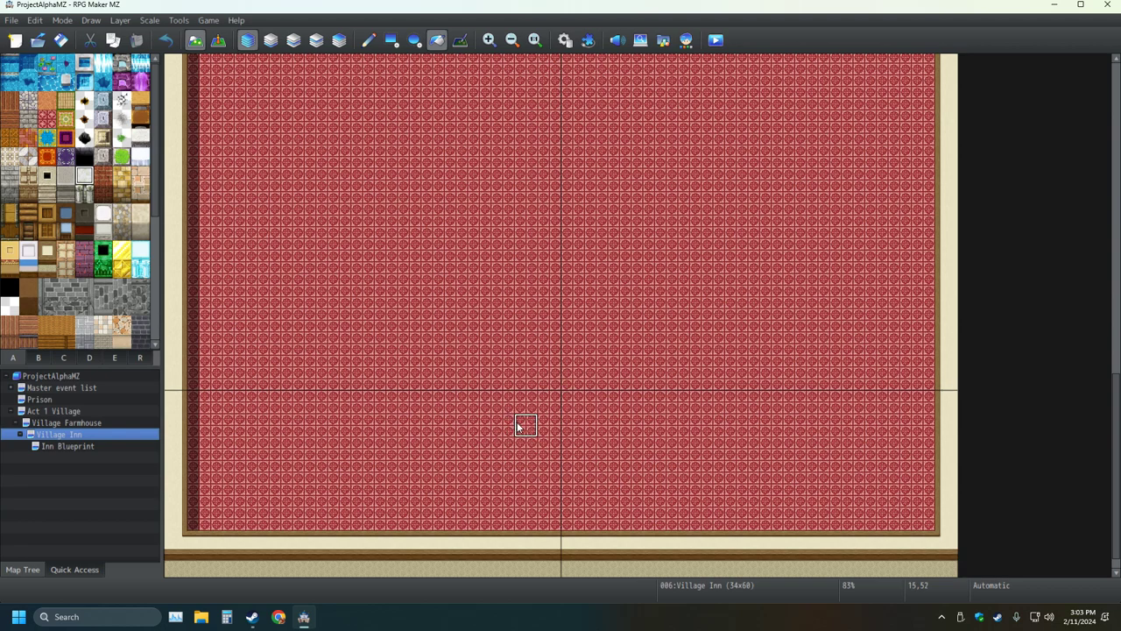
click(392, 40)
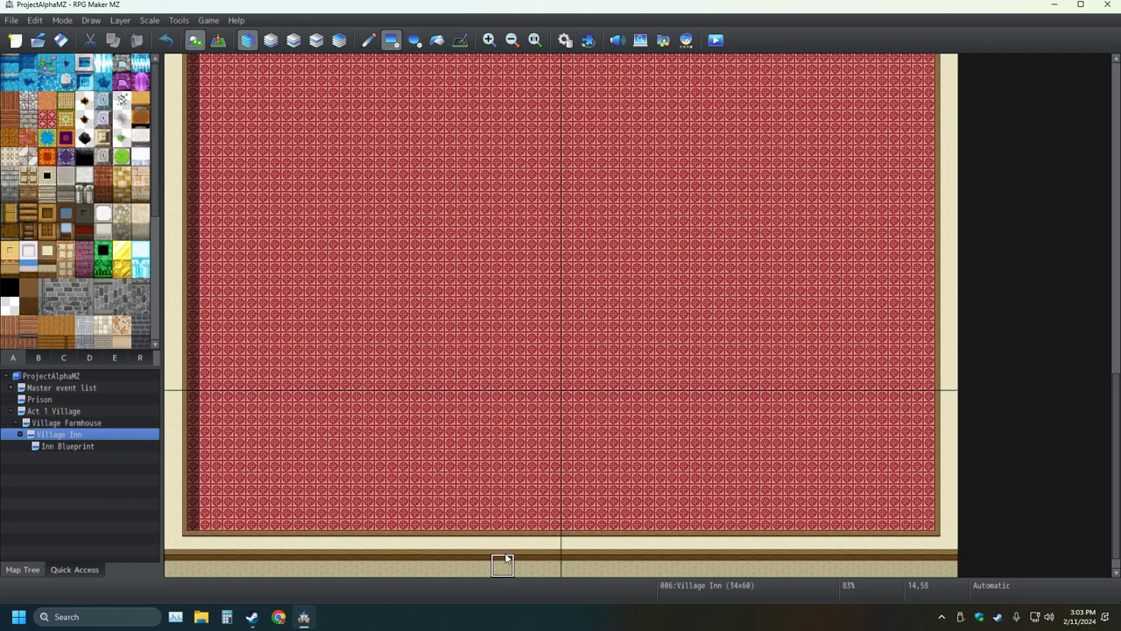
scroll(560, 526, down, 1)
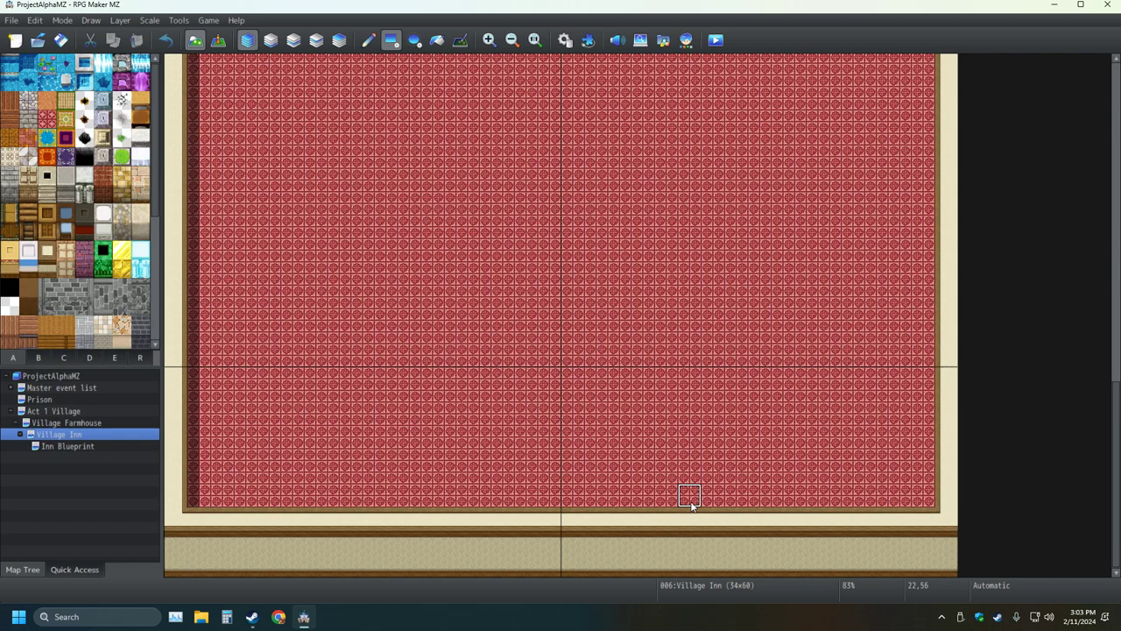
drag(735, 518, 735, 565)
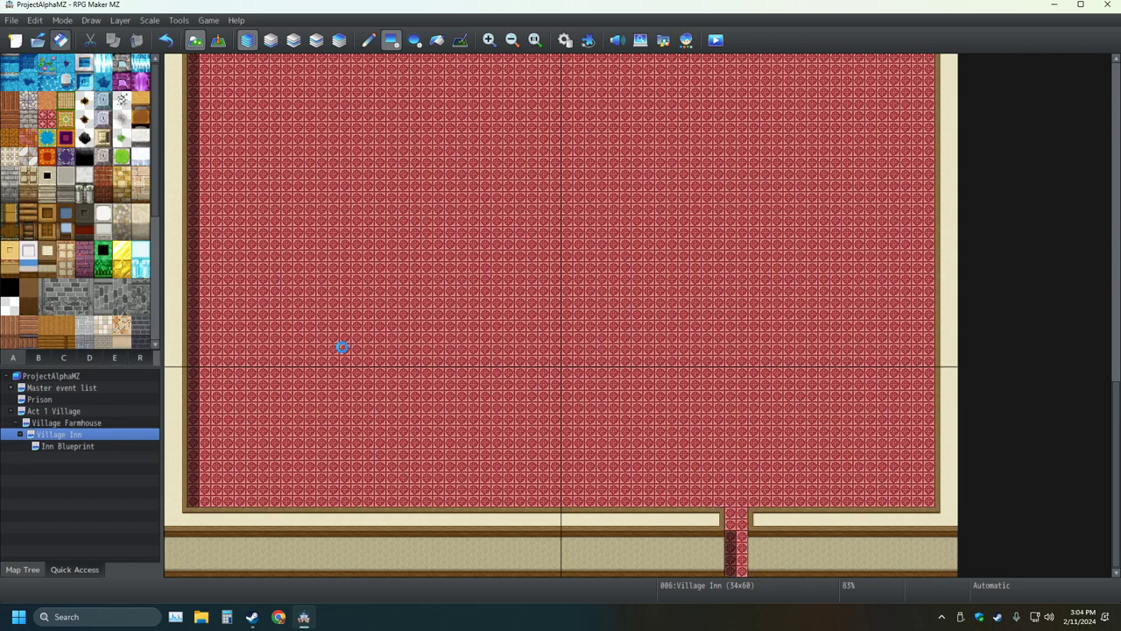
Step: Try a second one-tile-wide red floor doorway through the Village Inn's south wall, west of centre, and undo it
click(88, 446)
click(93, 434)
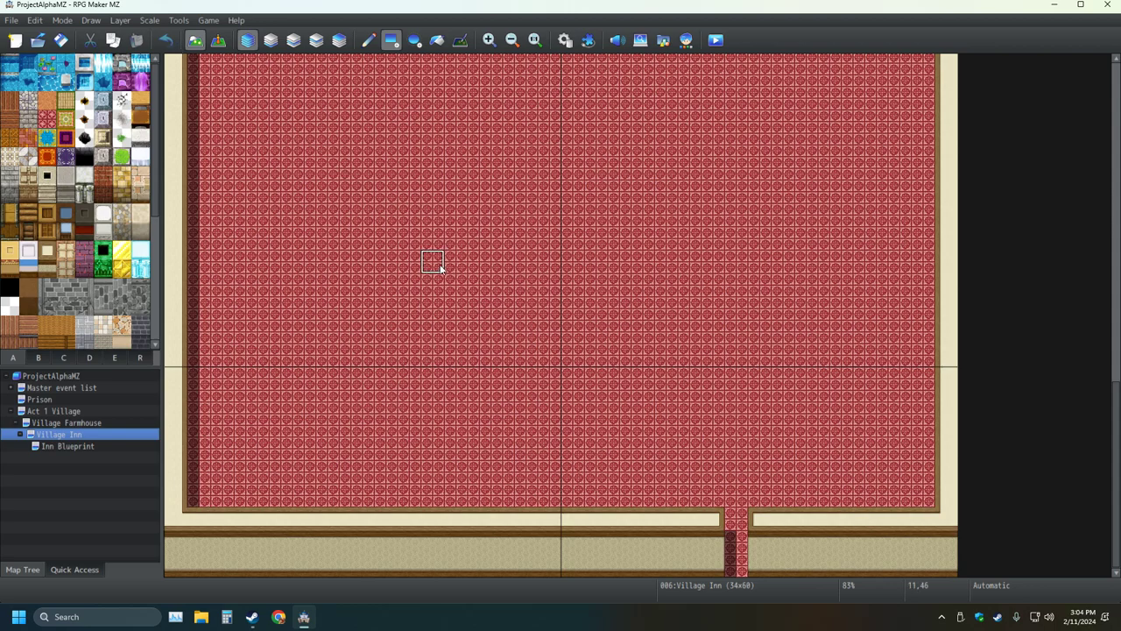
drag(433, 517, 426, 574)
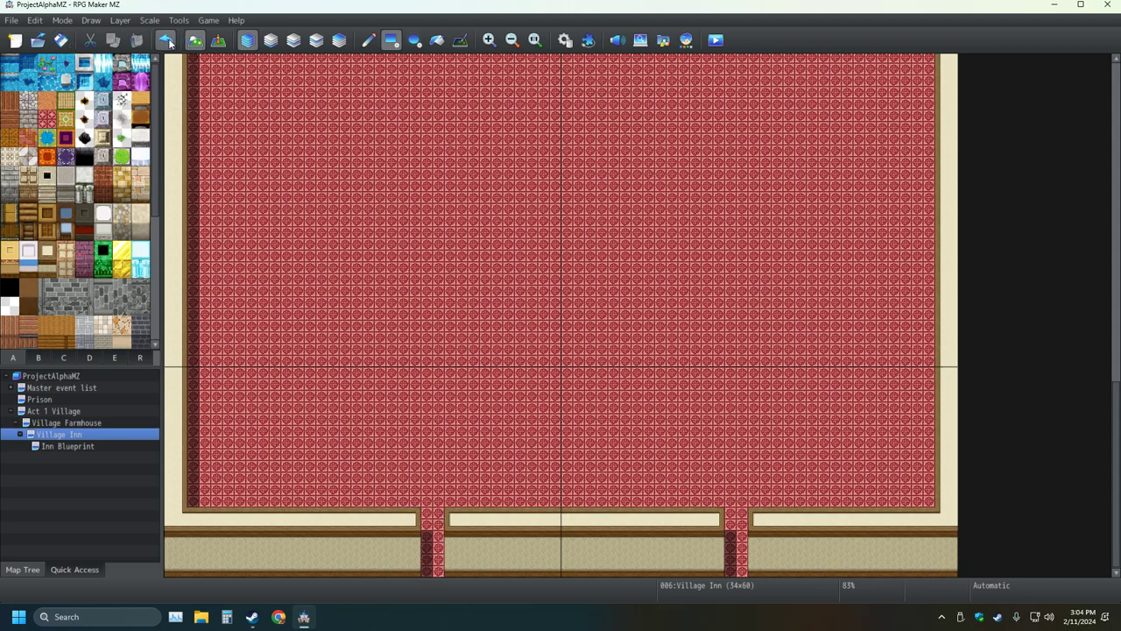
key(ctrl+z)
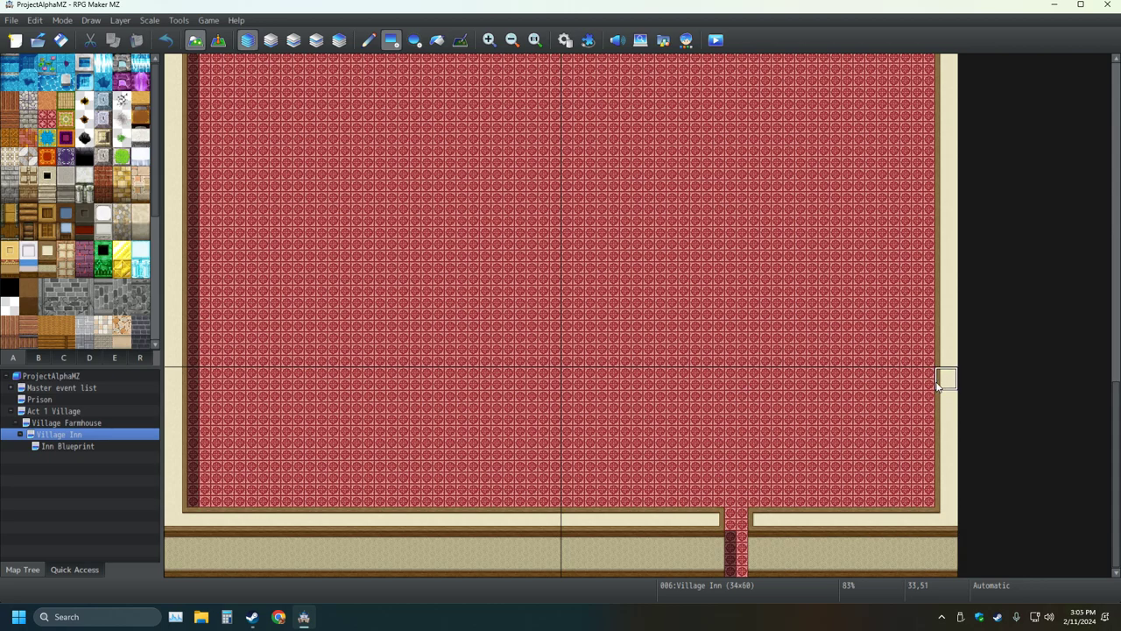
Step: Paint a full-width wall top across the Village Inn at row 51, with a one-tile-high beige wall face directly below it
mouse_move(941, 381)
mouse_down()
mouse_move(496, 396)
mouse_move(188, 383)
mouse_up()
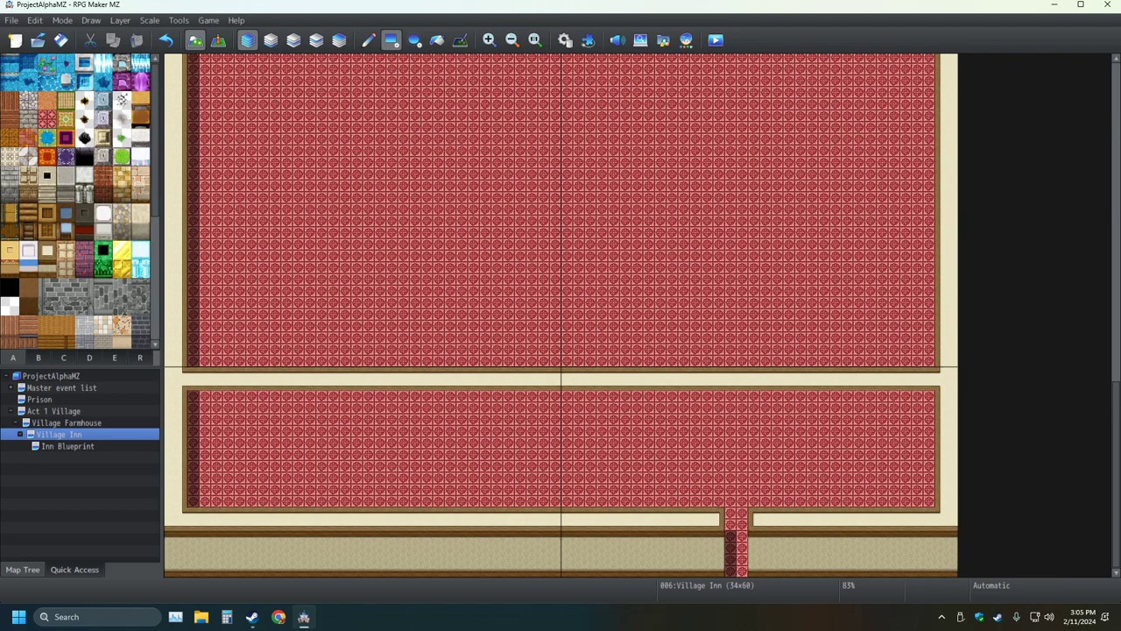
mouse_move(922, 404)
mouse_down()
mouse_move(320, 404)
mouse_move(207, 417)
mouse_up()
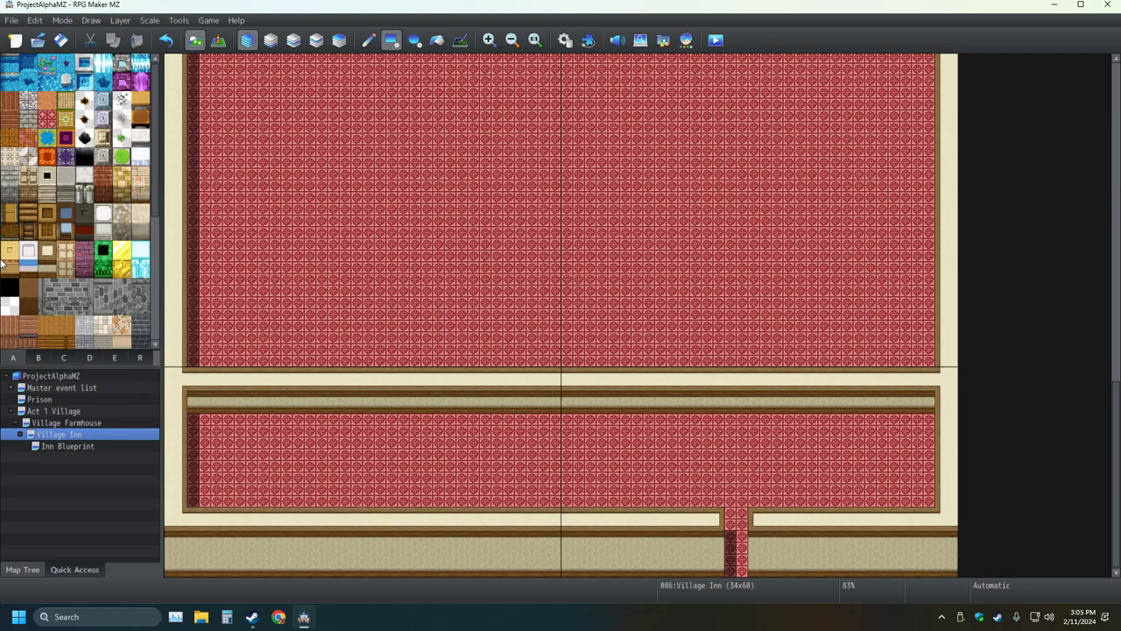
Step: Cover the lower row of the Village Inn's north wall face with red floor, leaving the face one tile high
scroll(85, 245, down, 5)
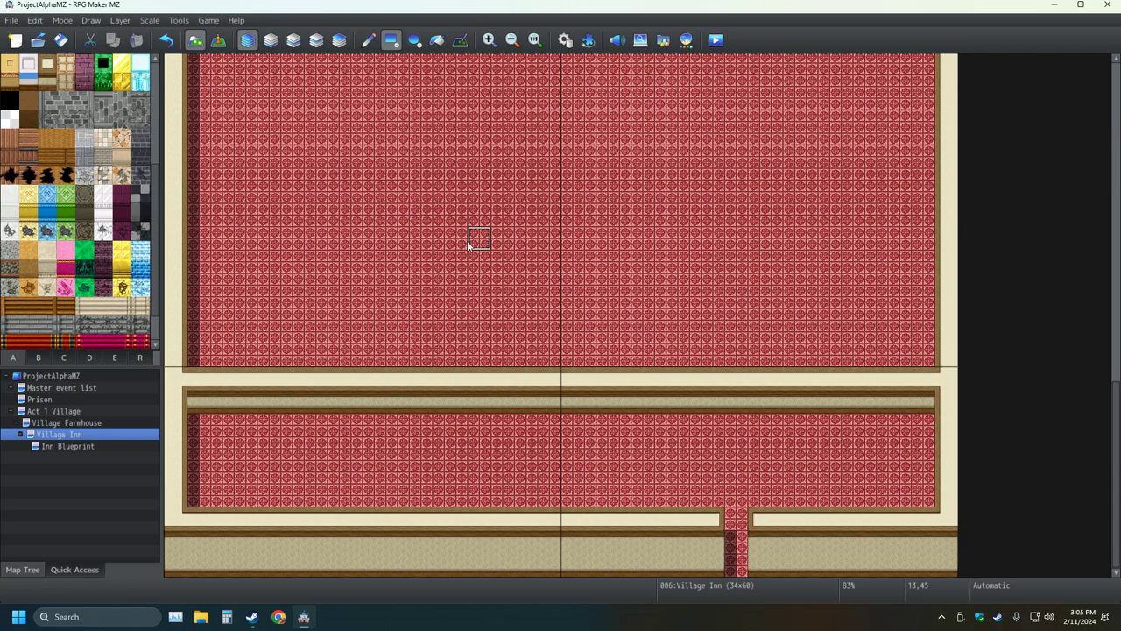
scroll(412, 245, up, 3)
scroll(361, 223, up, 10)
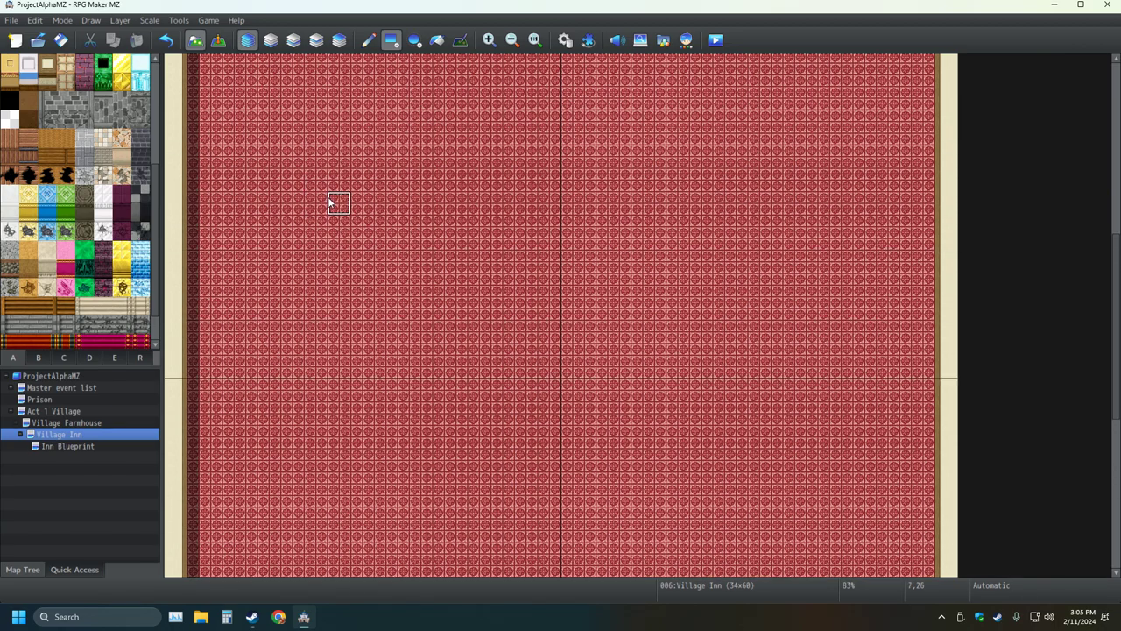
scroll(330, 181, up, 5)
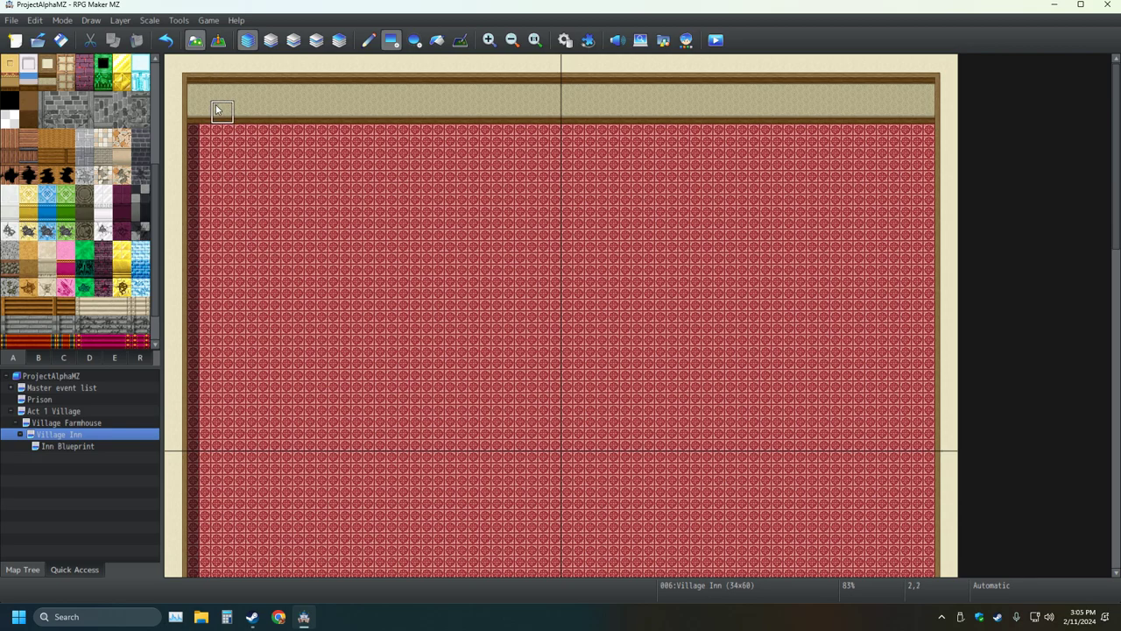
drag(205, 113, 891, 114)
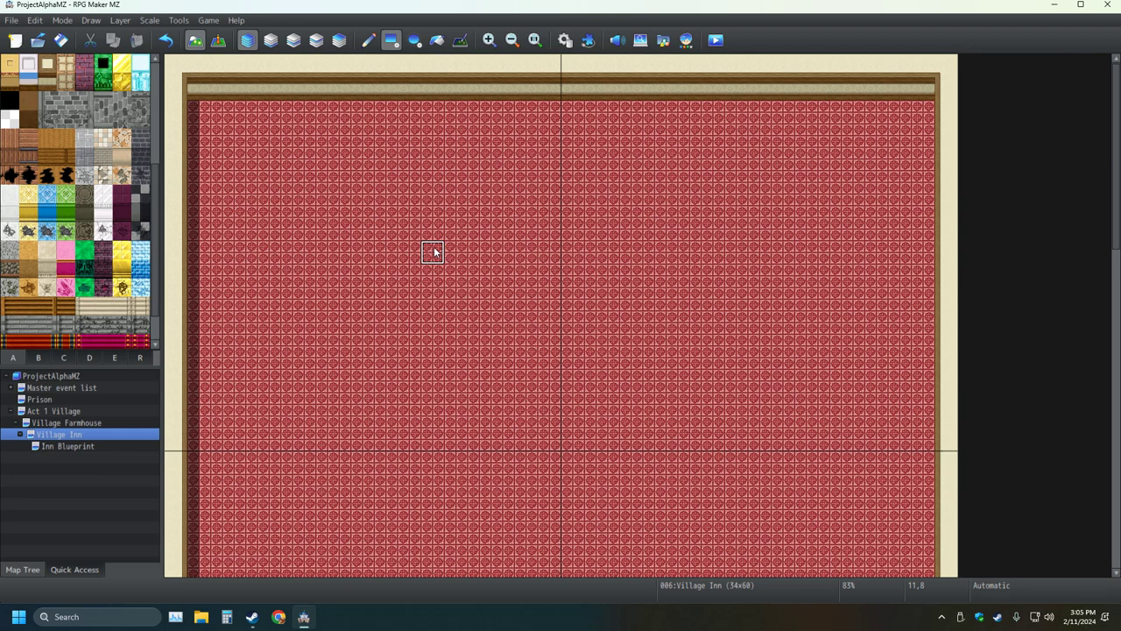
Step: Fill the Village Inn's south-wall doorway east of centre with the adjacent wall tiles, closing it completely
scroll(408, 333, down, 3)
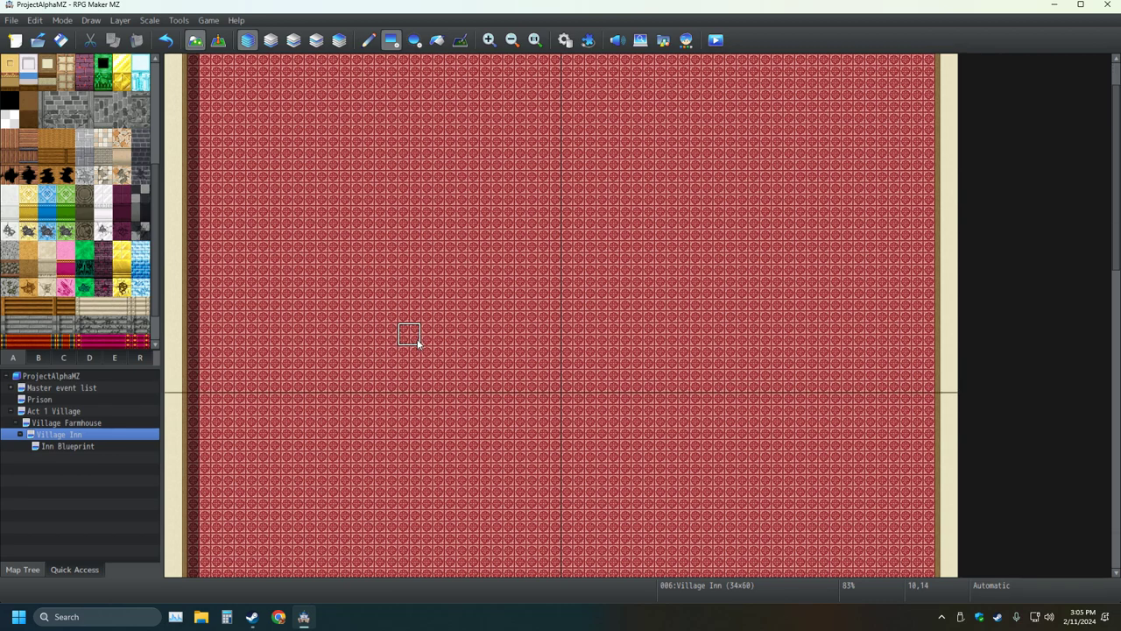
scroll(413, 326, up, 2)
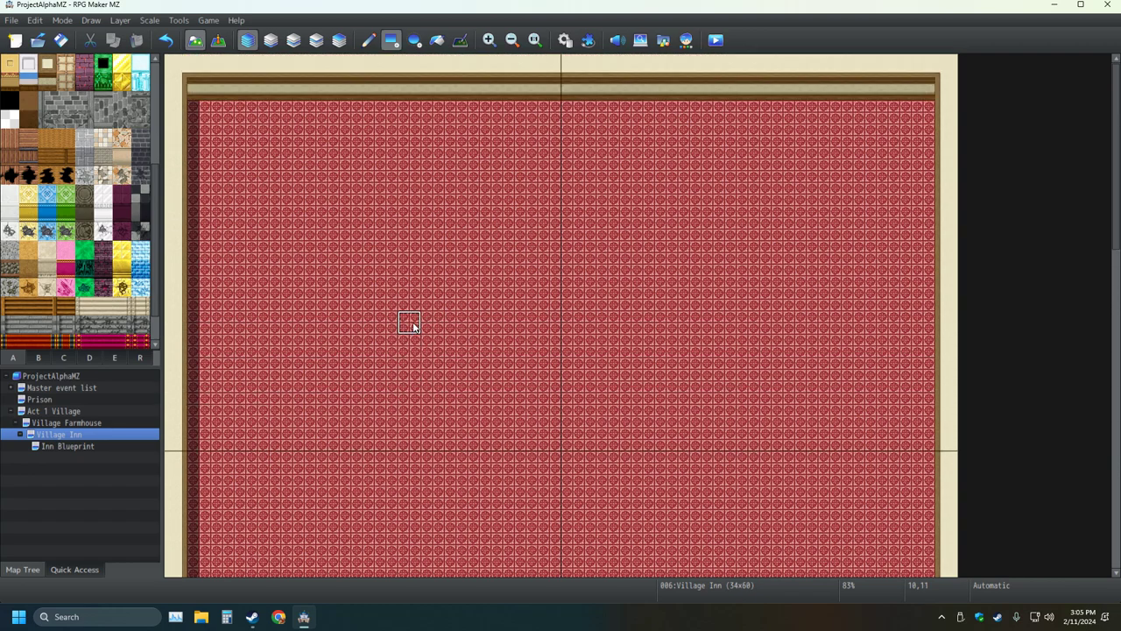
scroll(412, 326, down, 3)
scroll(411, 325, down, 5)
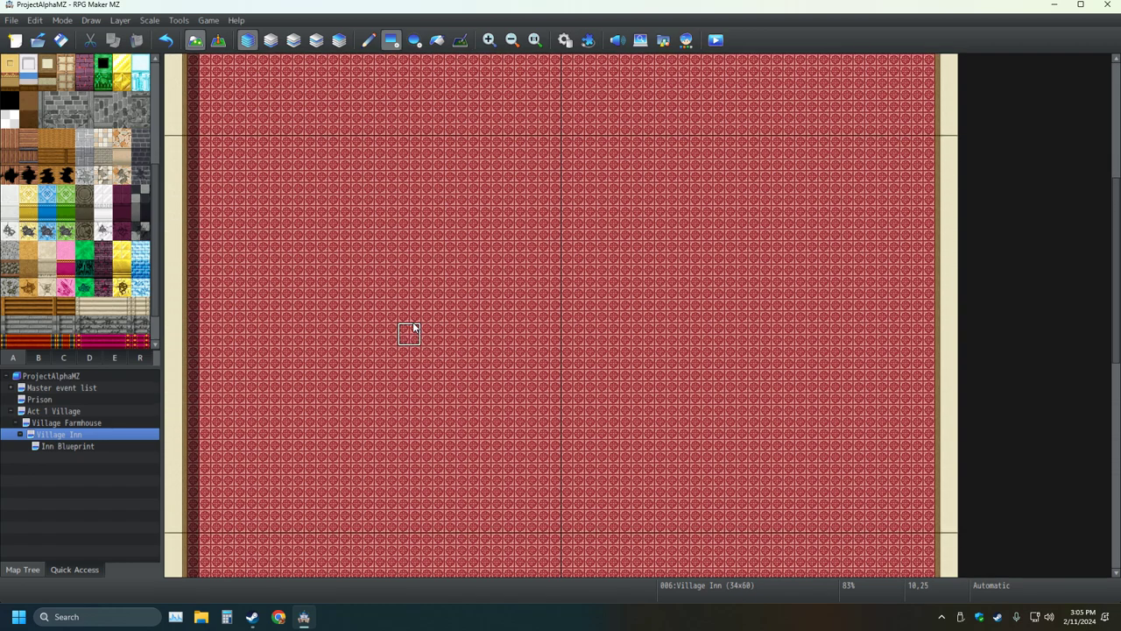
scroll(409, 324, down, 3)
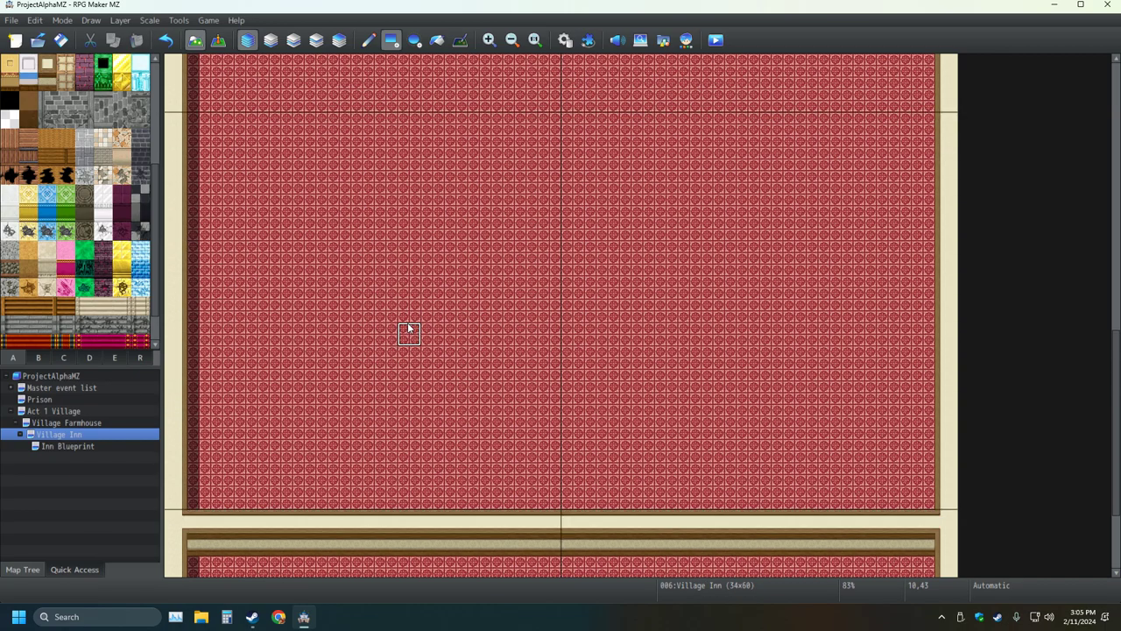
scroll(408, 329, down, 2)
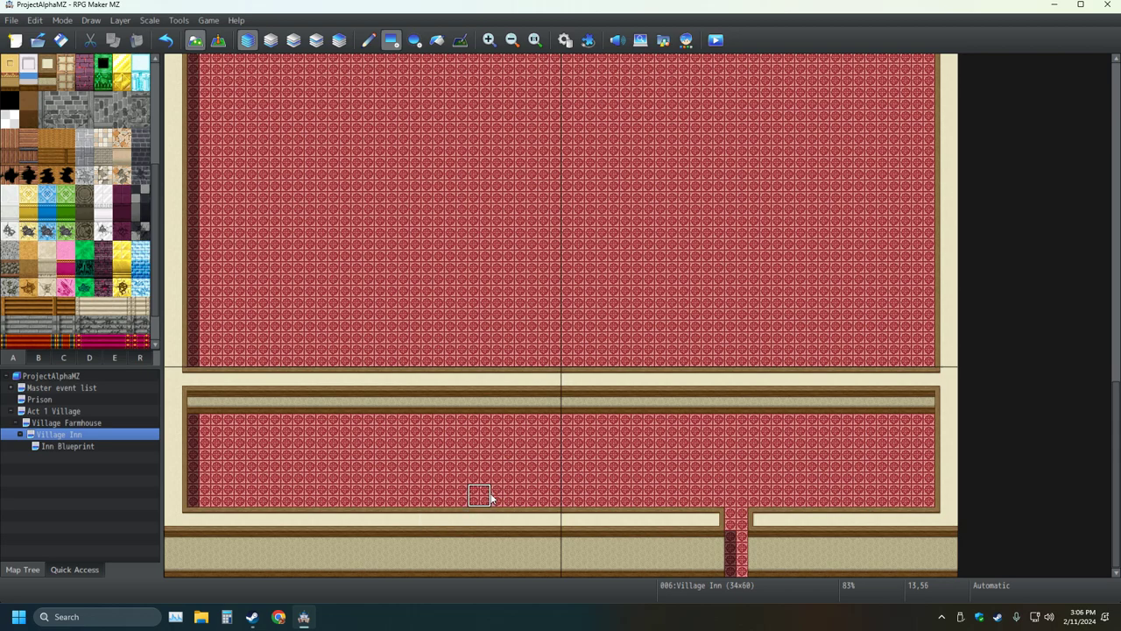
right_drag(709, 520, 709, 551)
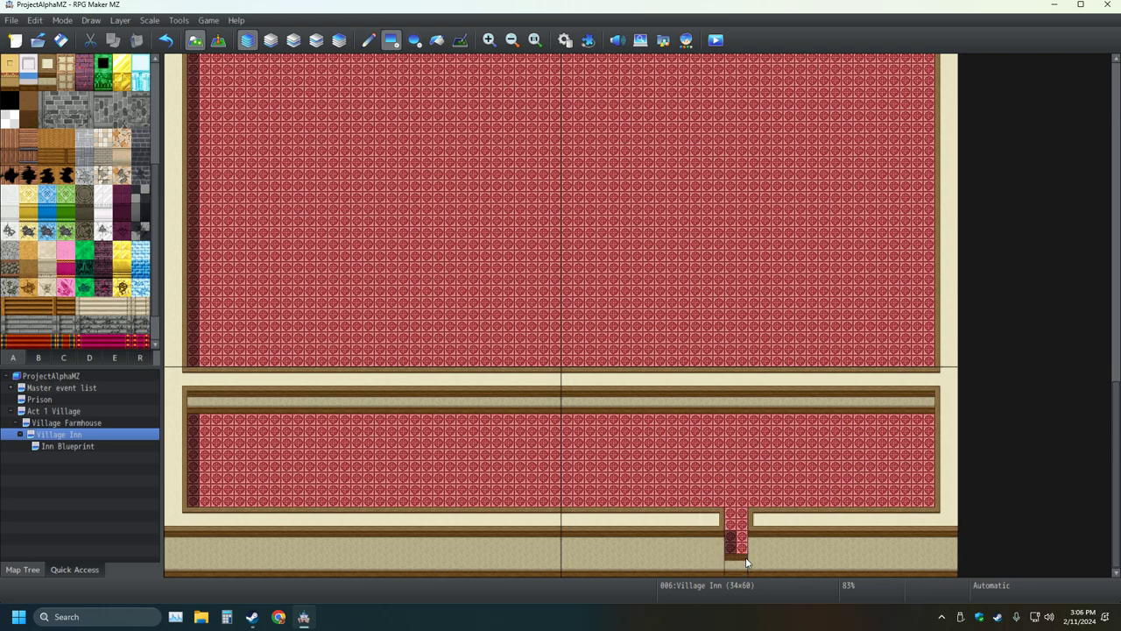
click(742, 523)
Step: Paint a one-tile-wide red floor doorway through the Inn's south wall at column 16, and save the project
right_click(500, 478)
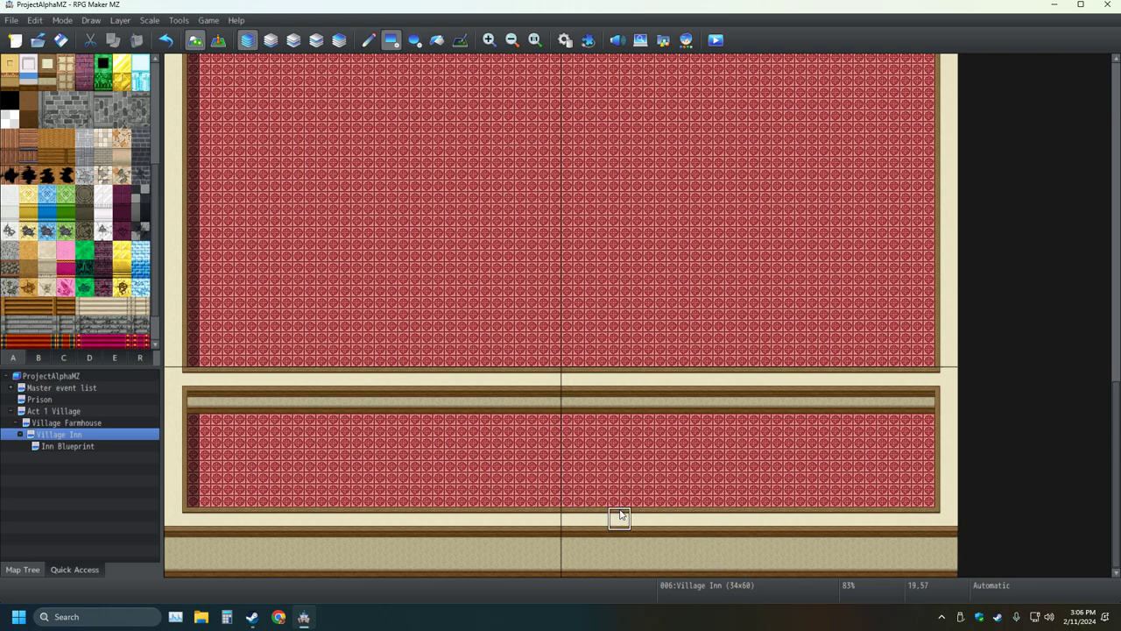
drag(544, 493, 542, 566)
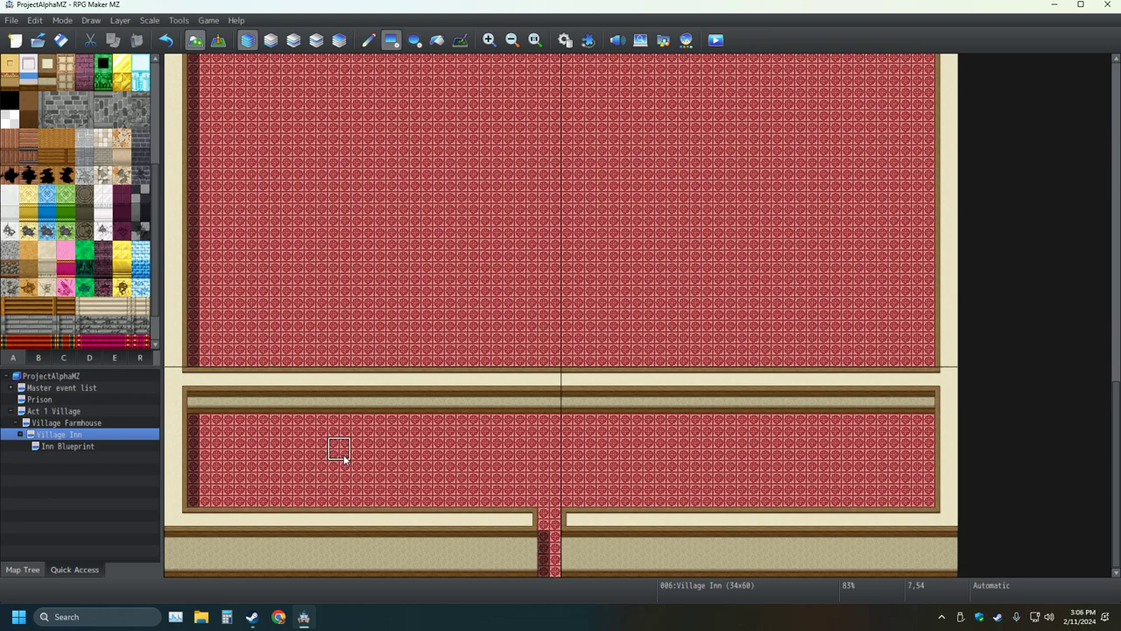
click(61, 41)
Step: Look through tilesets B, C and A for staircase tiles that suit the Inn
click(46, 359)
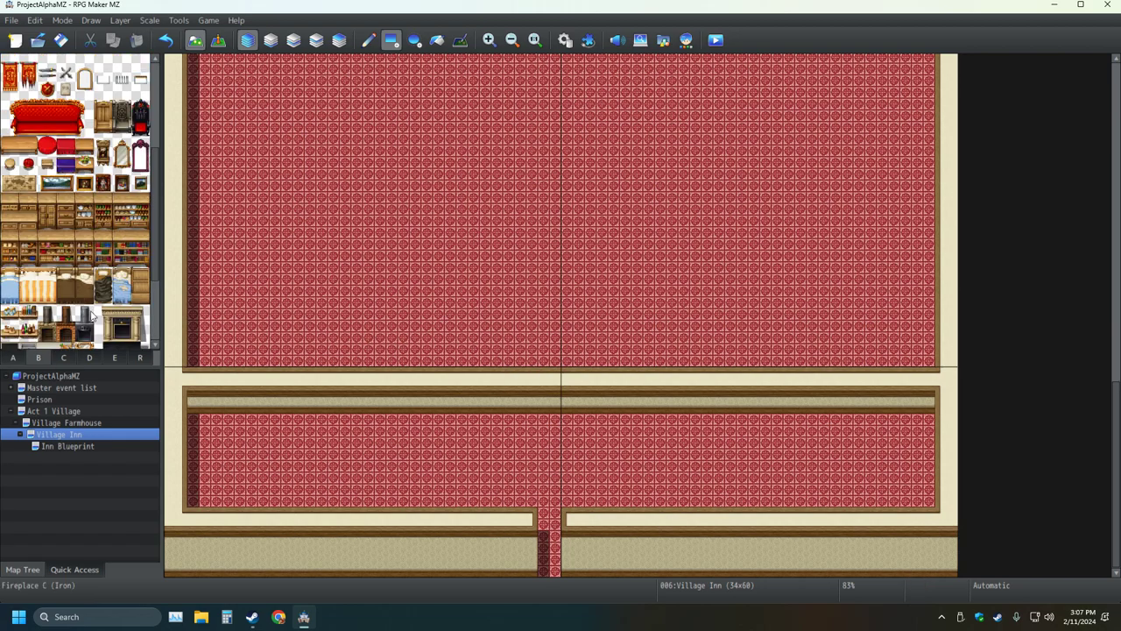
scroll(111, 274, down, 5)
scroll(112, 274, up, 5)
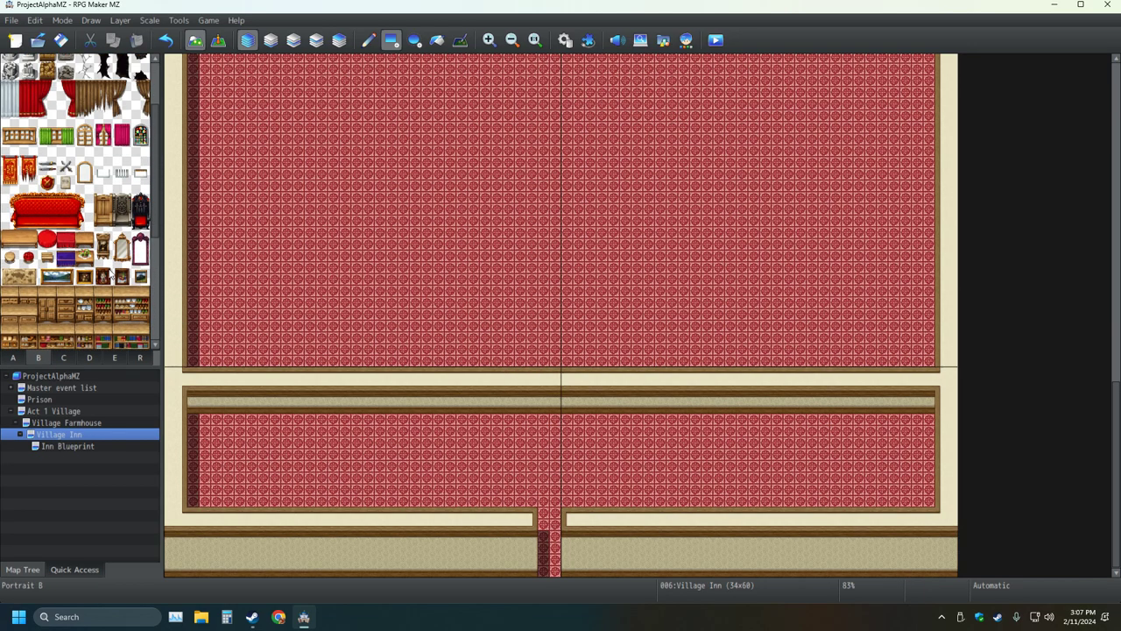
click(63, 358)
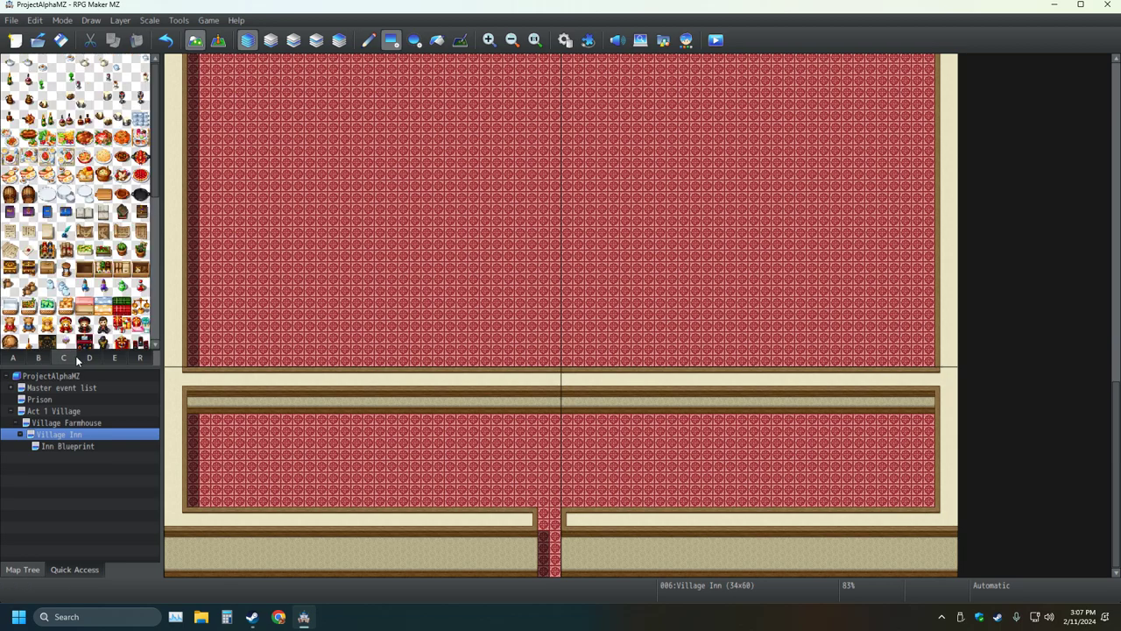
scroll(78, 219, down, 5)
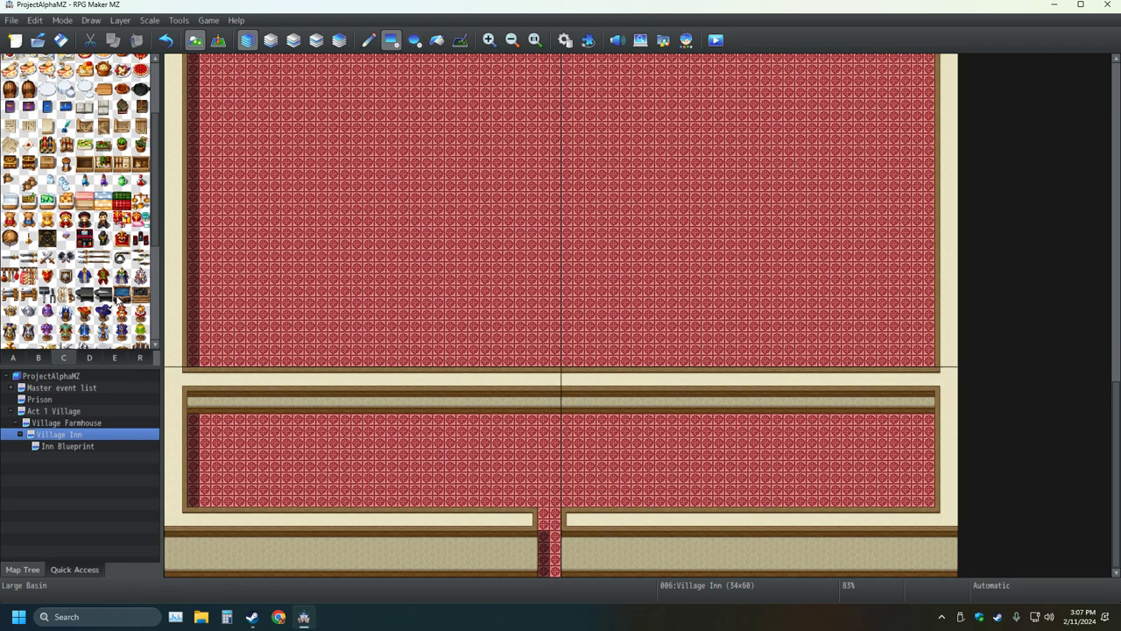
click(13, 358)
scroll(42, 284, down, 5)
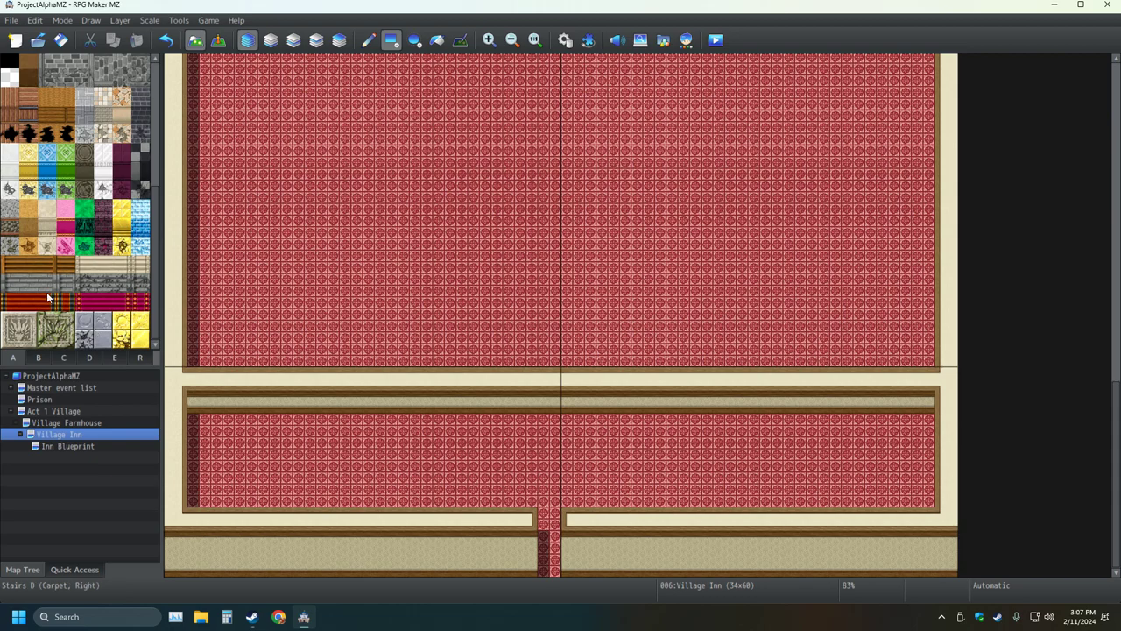
Step: Copy the two-by-three-tile wooden staircase from Village Farmhouse and place it with the Pencil in the Village Inn's row 51 wall, at columns 16 and 17
click(38, 424)
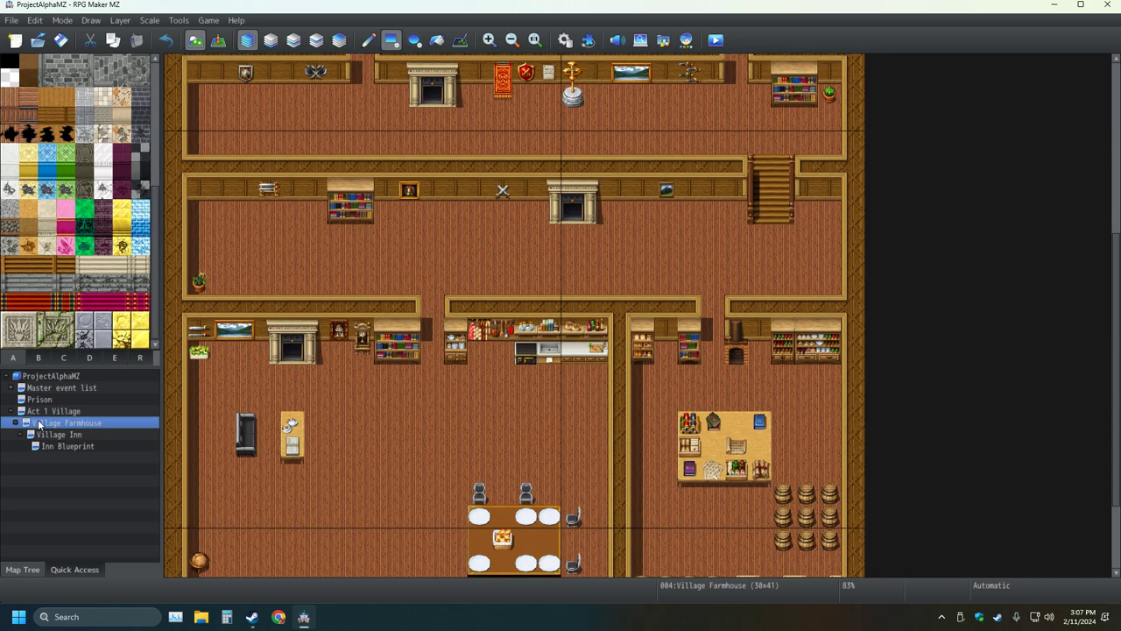
right_drag(764, 219, 794, 171)
click(86, 436)
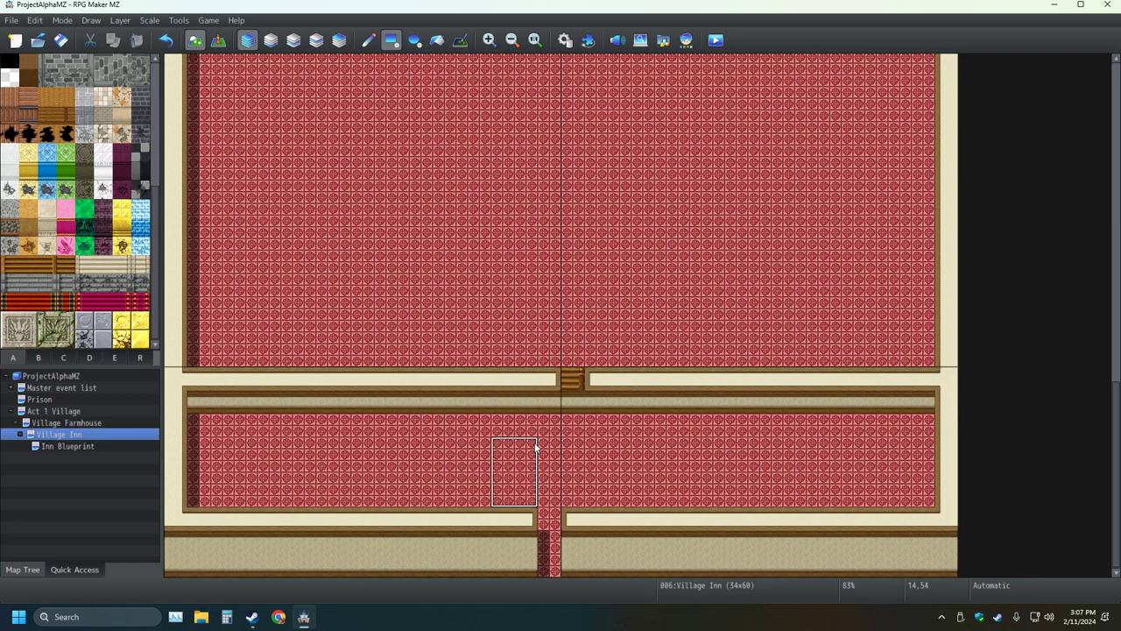
click(368, 41)
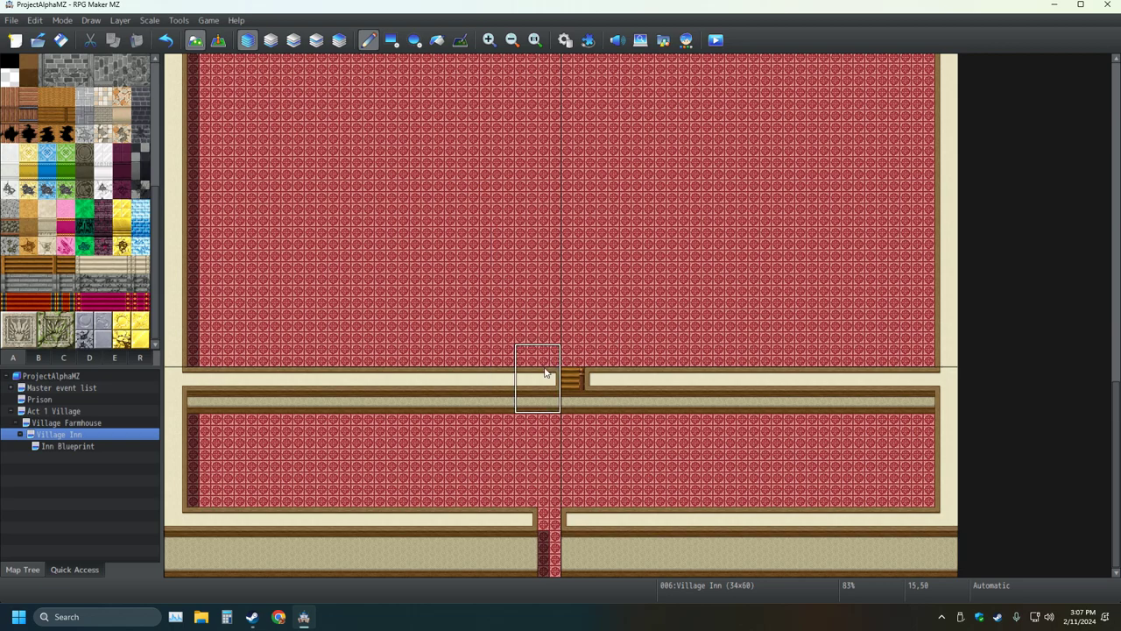
click(567, 390)
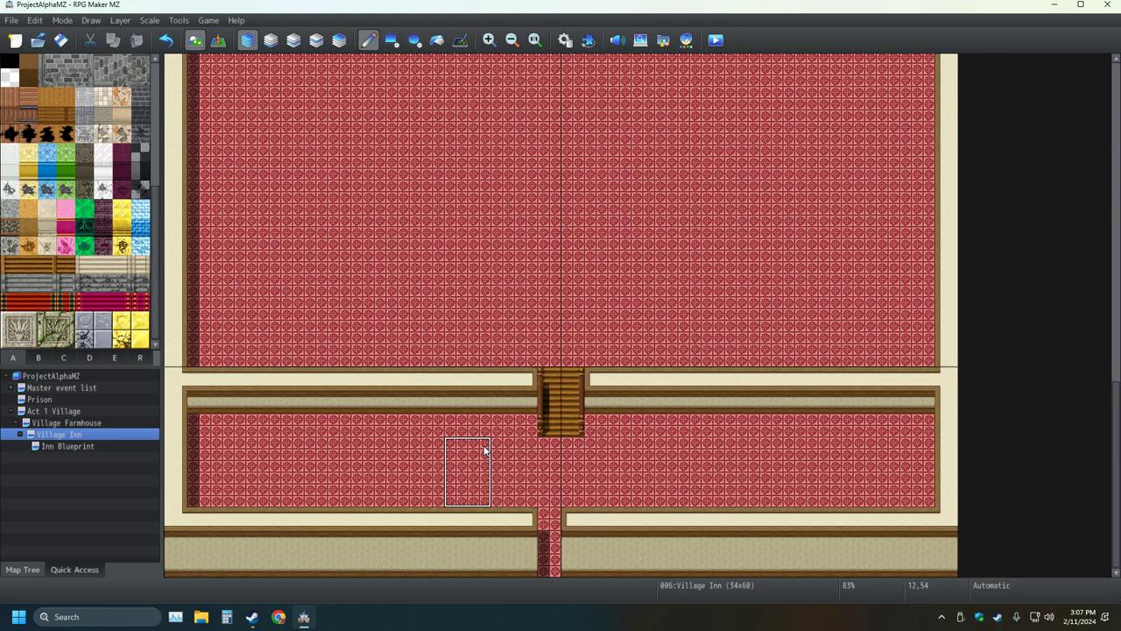
Step: Copy the three-row dividing wall strip with its staircase and paint it across the Inn's width starting at row 34
scroll(574, 398, up, 5)
scroll(571, 396, down, 4)
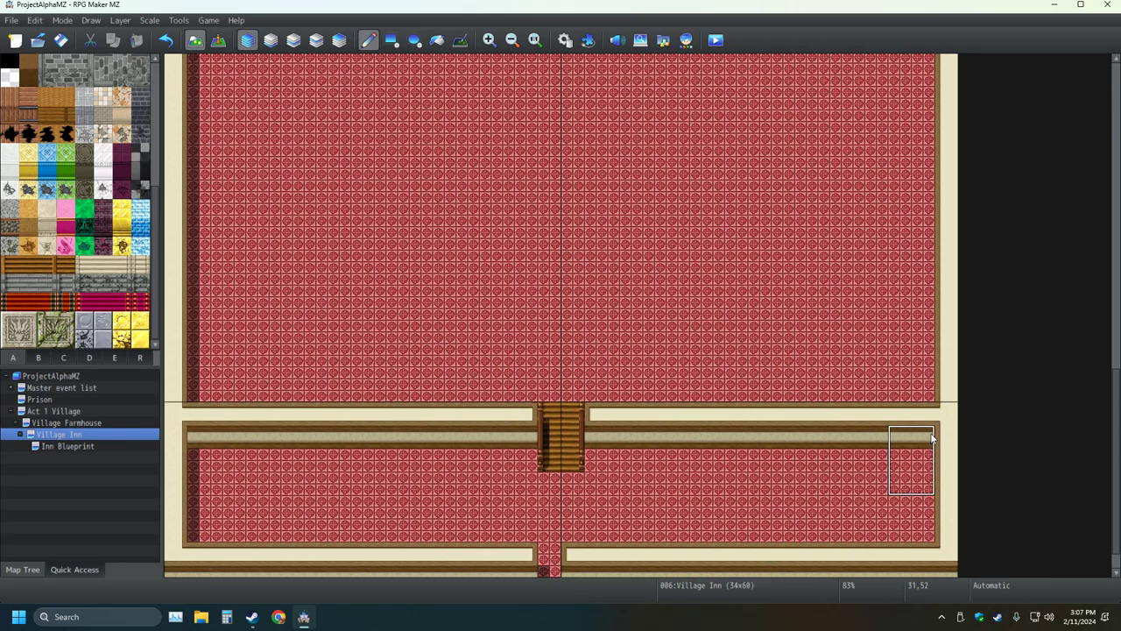
right_drag(924, 435, 197, 420)
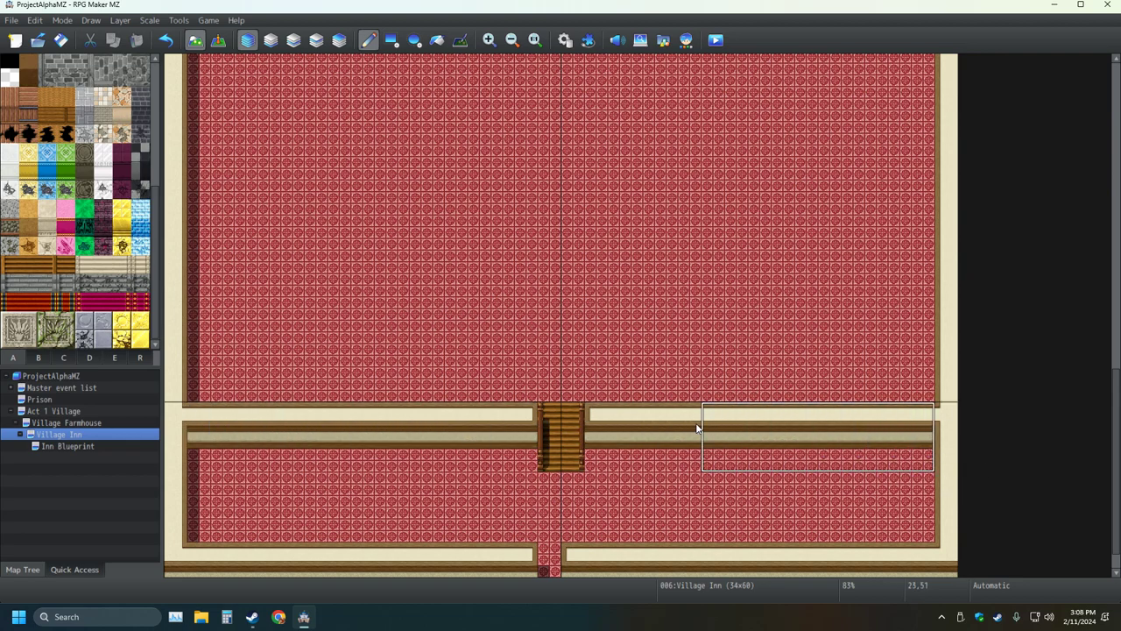
right_click(453, 413)
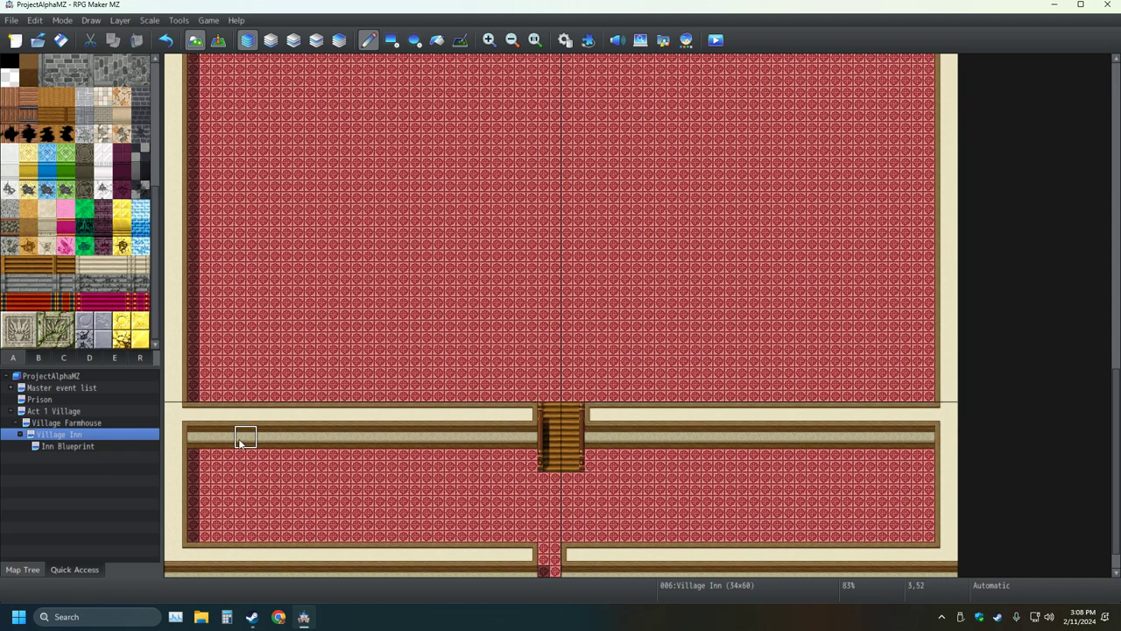
right_drag(185, 422, 904, 466)
scroll(905, 466, up, 3)
scroll(928, 368, up, 3)
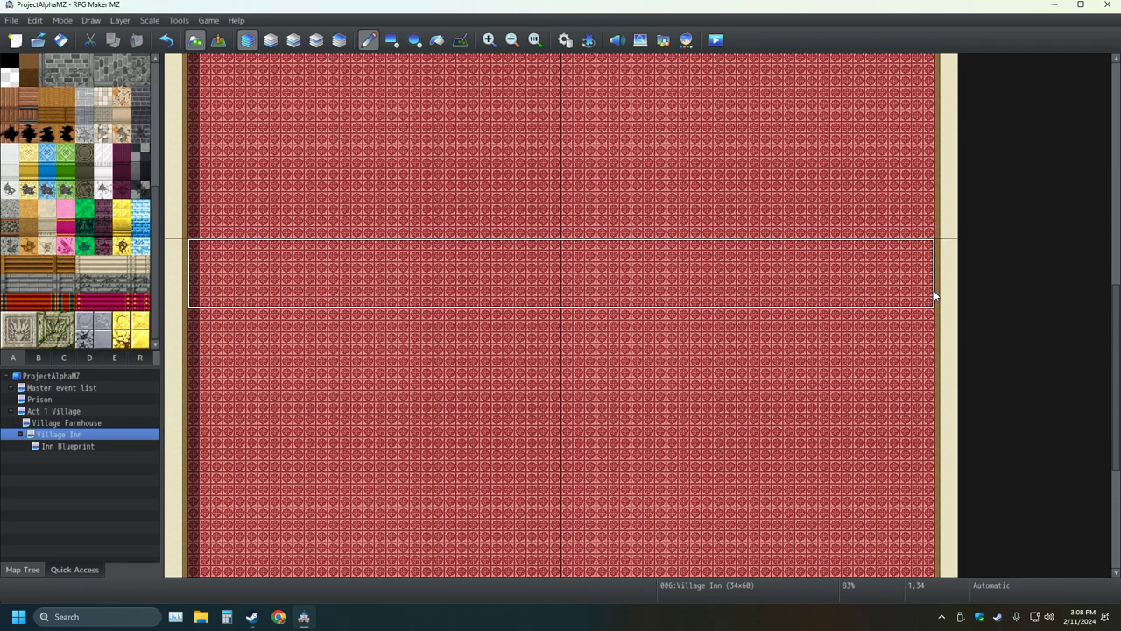
click(935, 296)
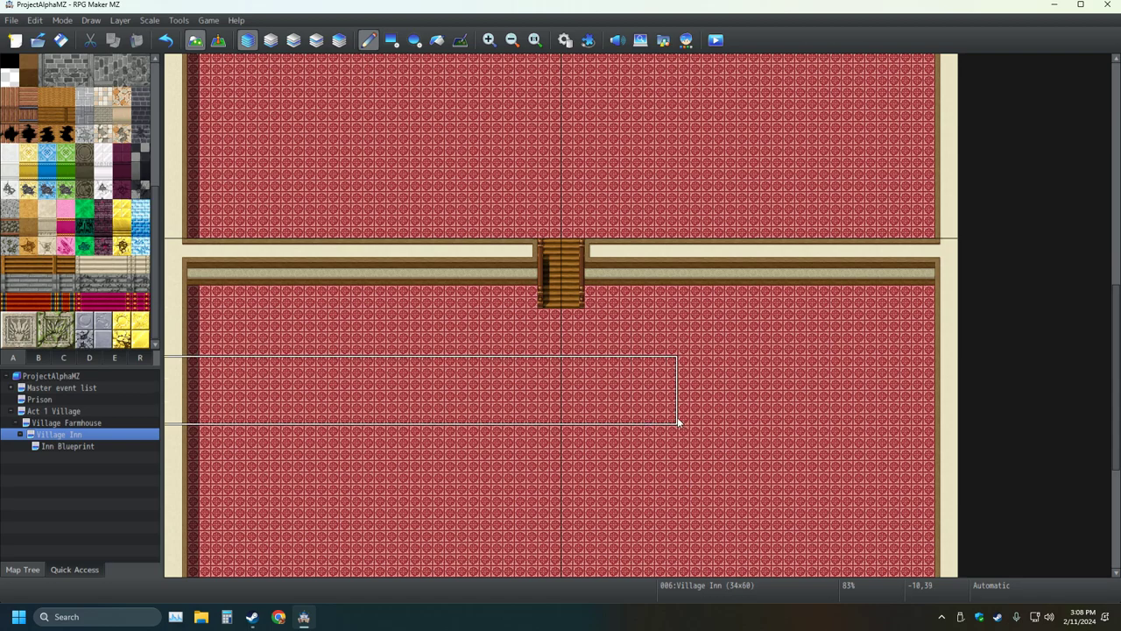
Step: Paint another copy of the dividing wall strip with its staircase across the Inn's width starting at row 17
scroll(709, 385, up, 5)
scroll(695, 353, up, 3)
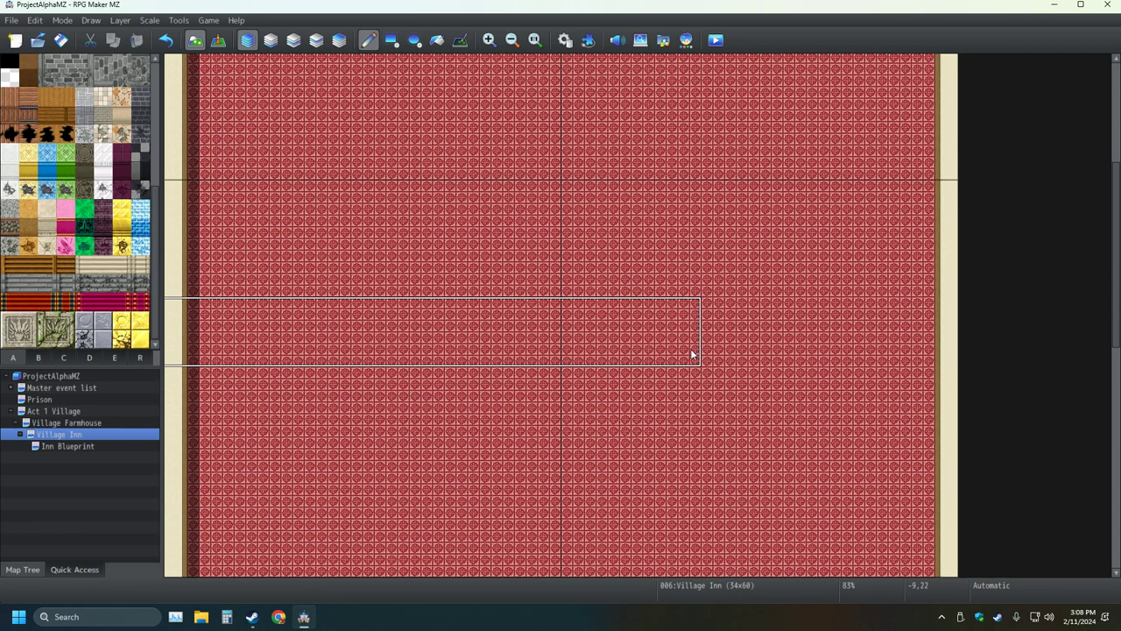
click(932, 216)
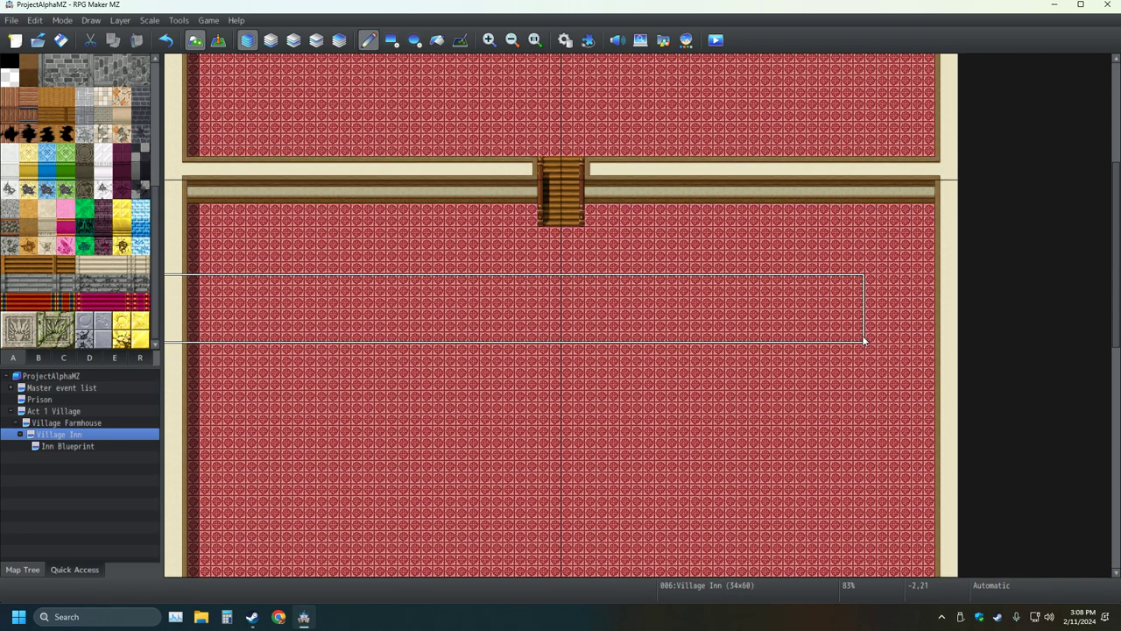
click(164, 39)
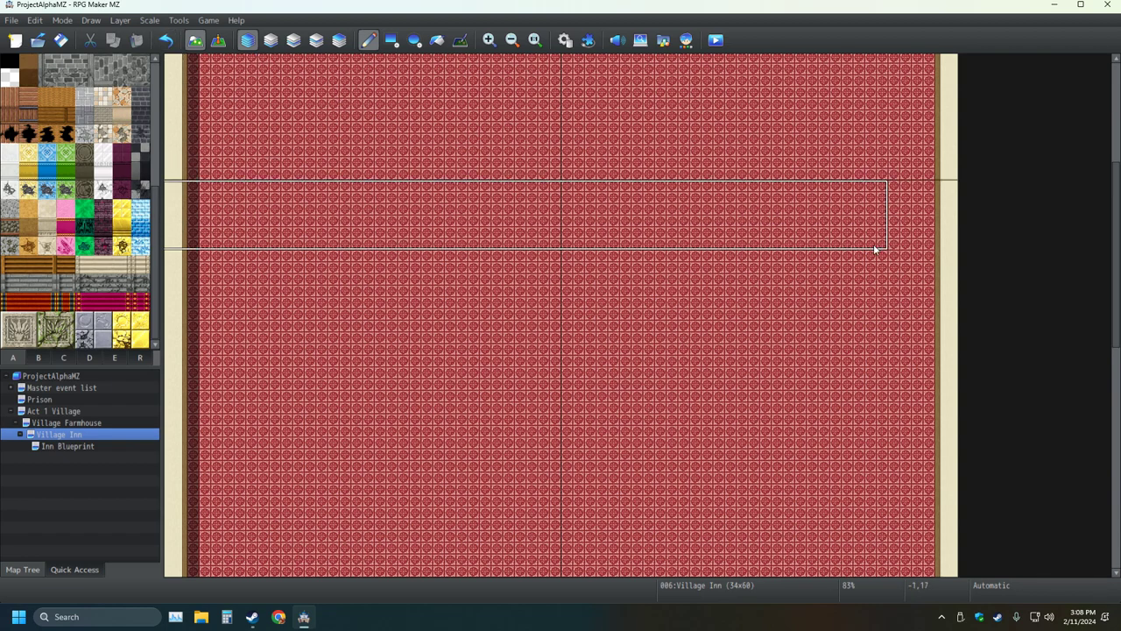
click(930, 246)
Step: Examine the room heights between the dividing walls and staircases from the north to the south end of the Inn
scroll(861, 321, up, 6)
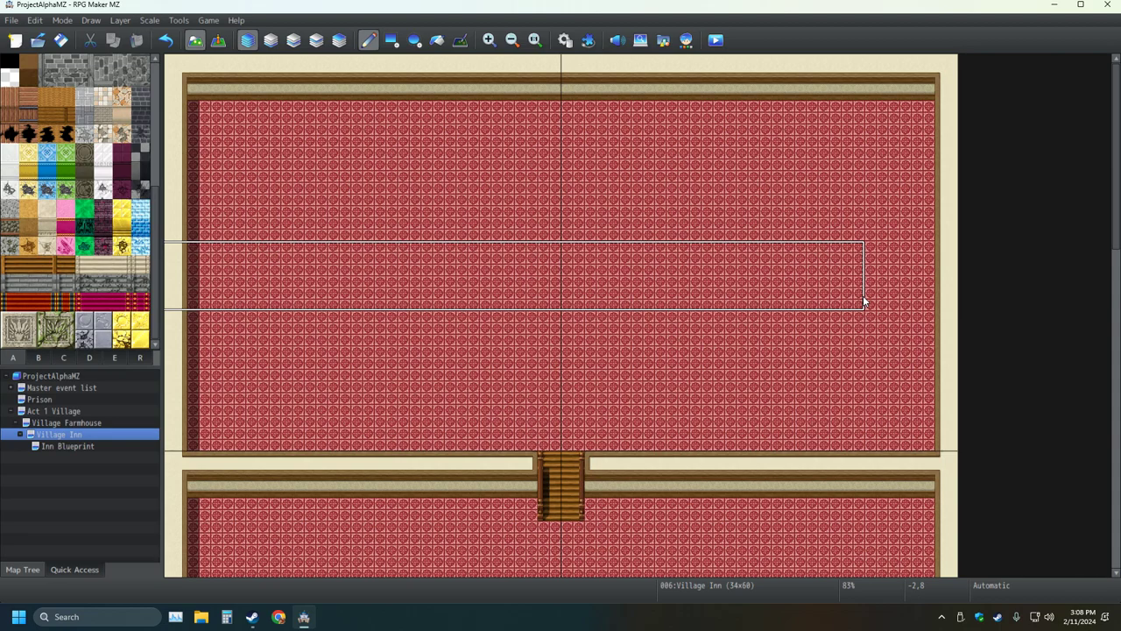
scroll(863, 302, down, 6)
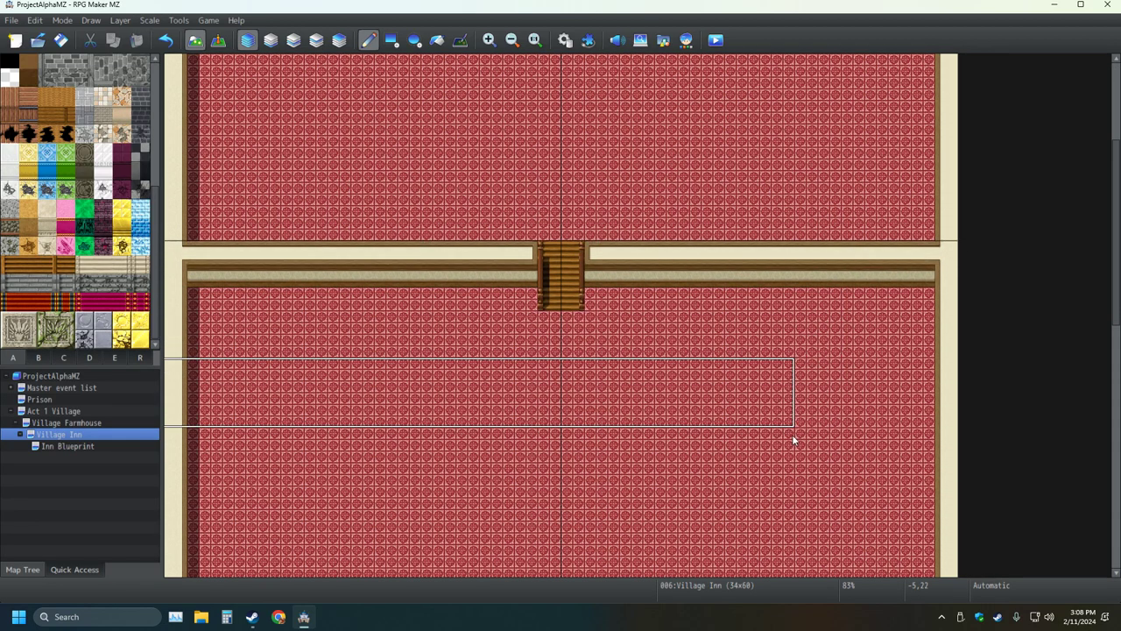
scroll(801, 403, down, 1)
scroll(805, 385, down, 1)
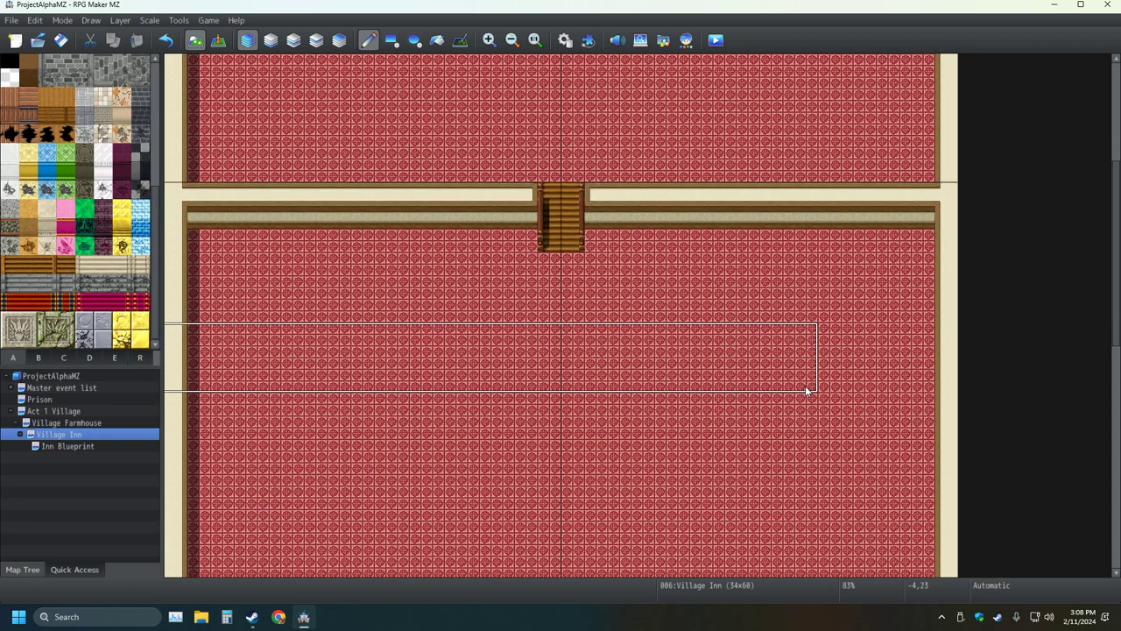
scroll(806, 384, down, 1)
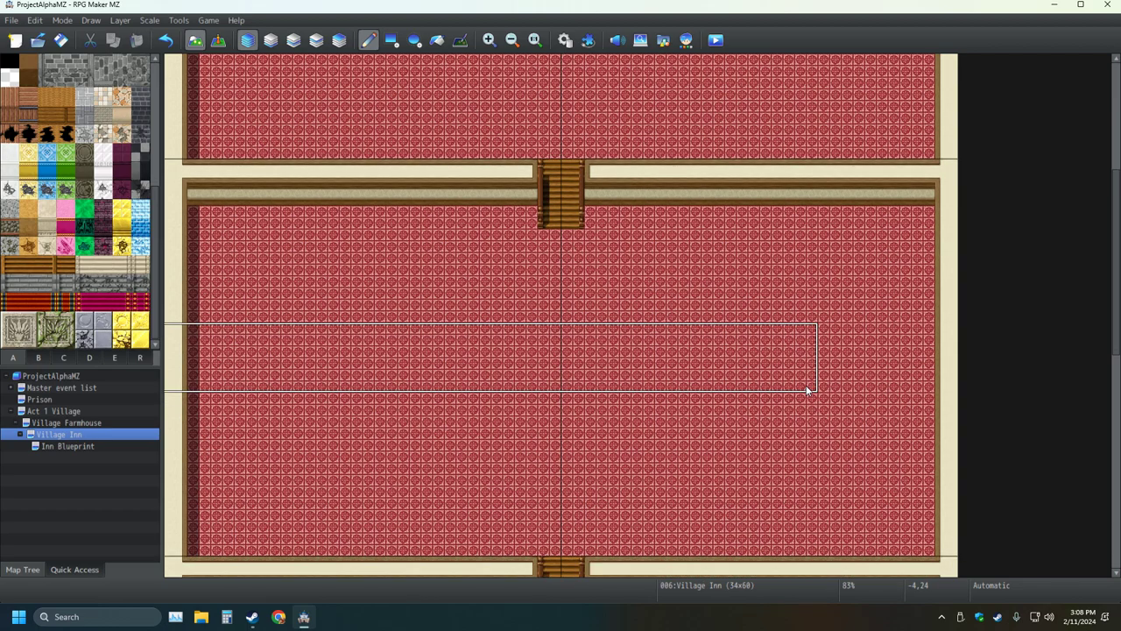
scroll(806, 384, down, 6)
scroll(807, 386, down, 6)
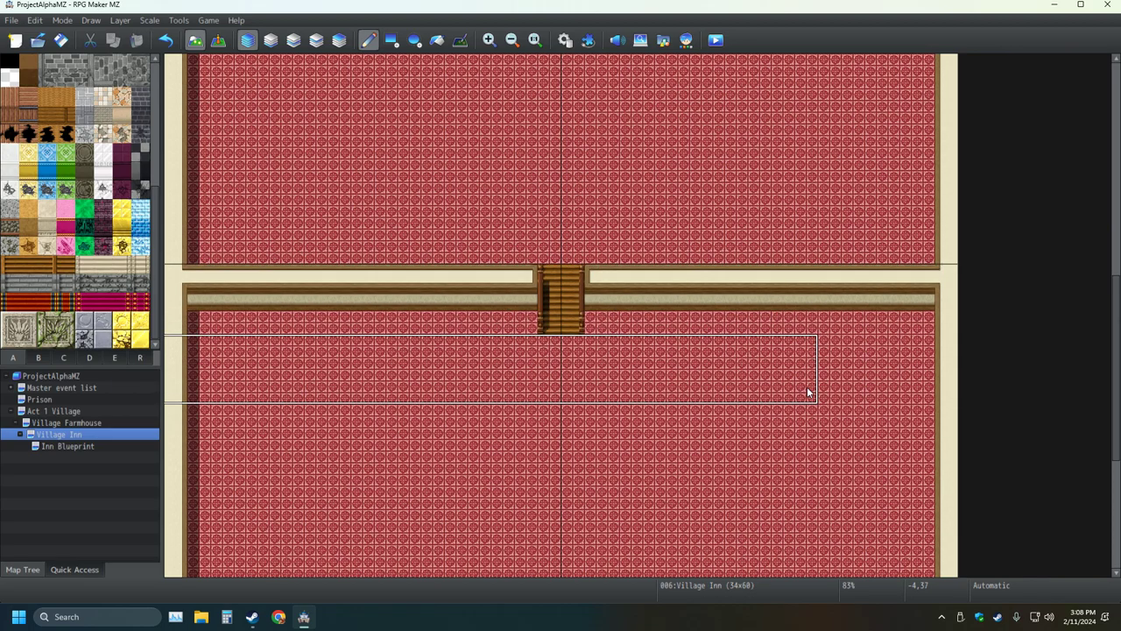
scroll(807, 387, down, 6)
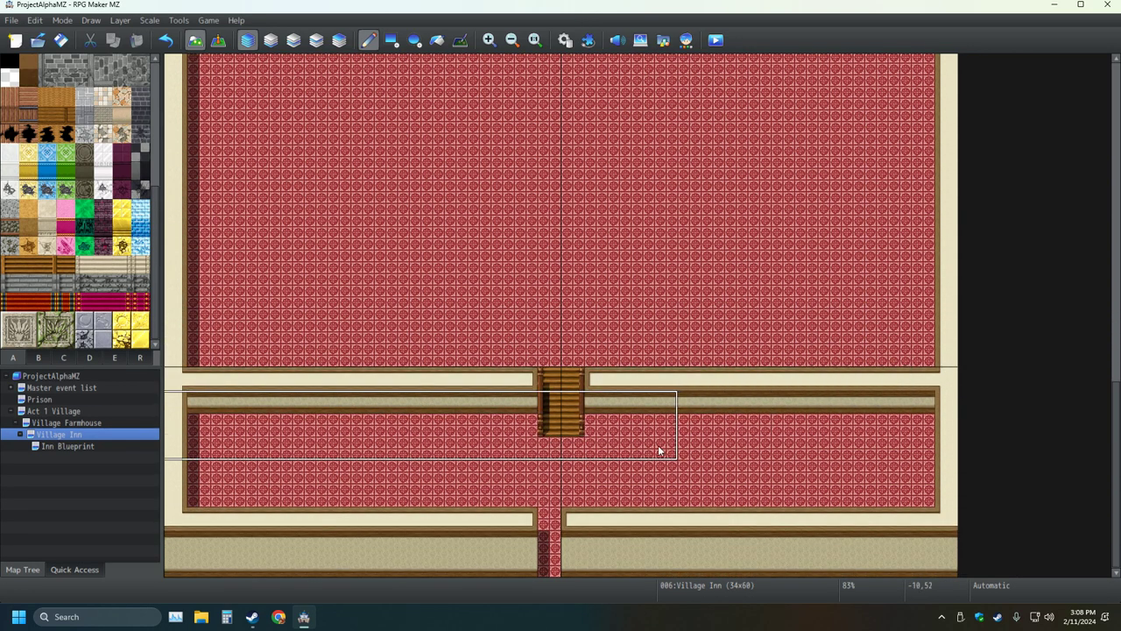
Step: Shorten the southernmost staircase to two tiles high by copying its lowest row onto row 52 and painting red floor over row 53
right_click(605, 437)
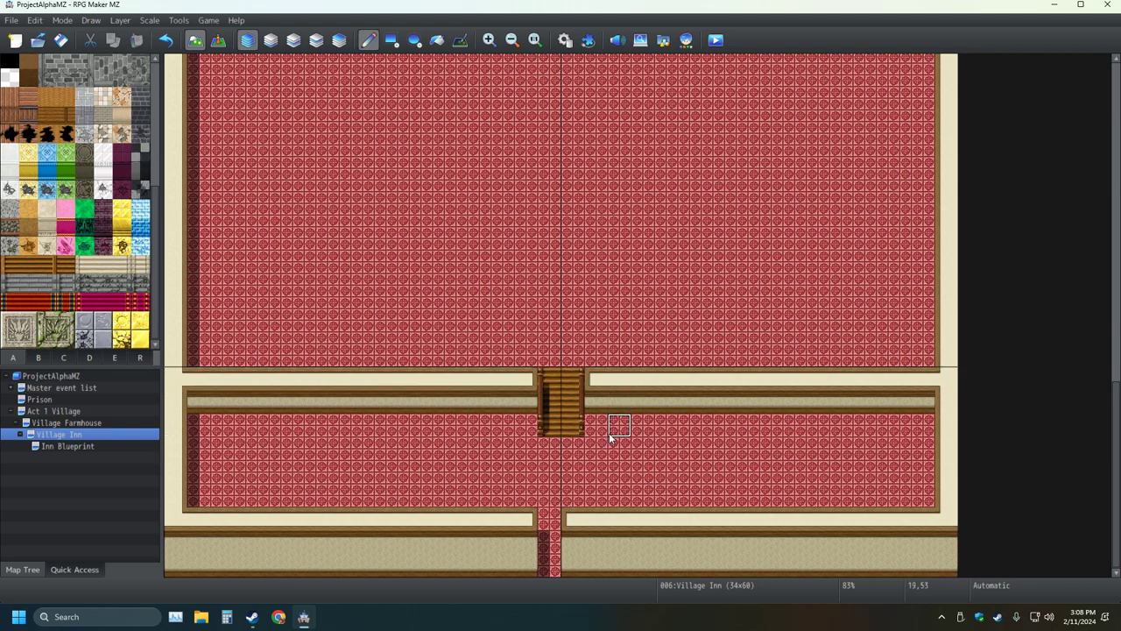
click(574, 402)
click(549, 402)
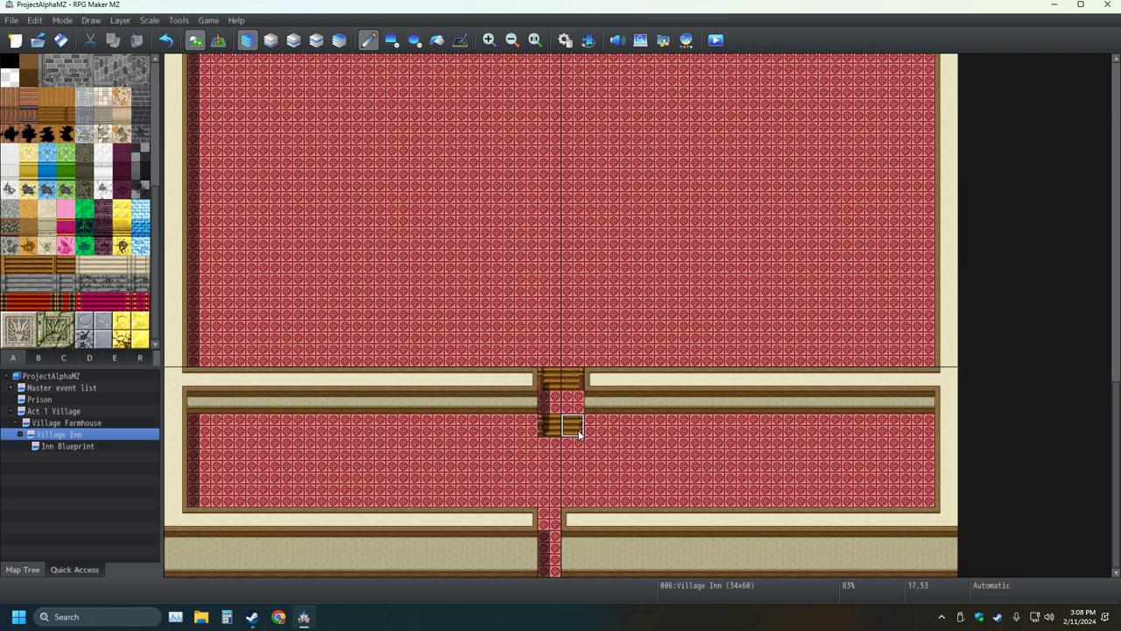
right_drag(549, 425, 572, 425)
click(549, 403)
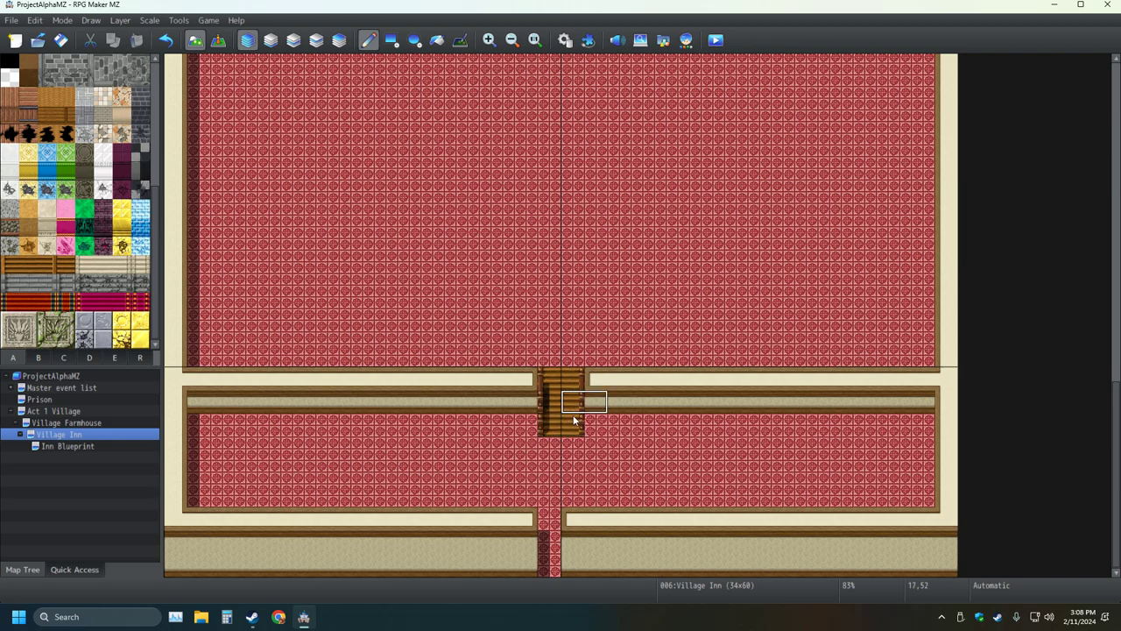
right_click(596, 439)
click(573, 426)
click(549, 426)
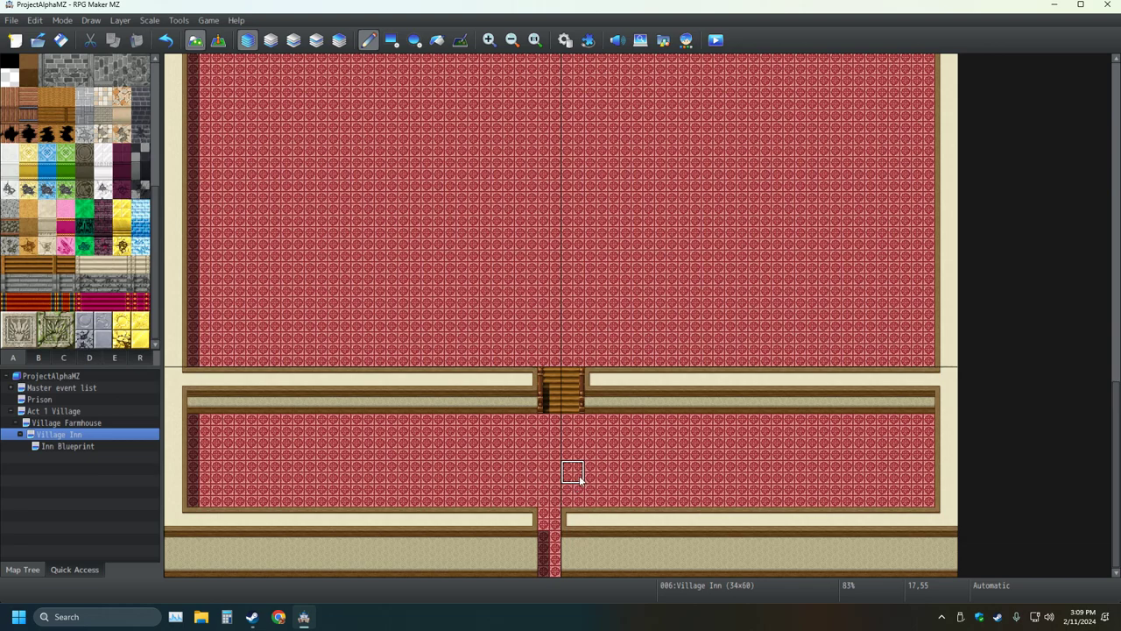
Step: Shorten the staircase at row 34 to two tiles high by copying its lowest row onto row 35 and painting red floor over row 36
scroll(578, 365, up, 5)
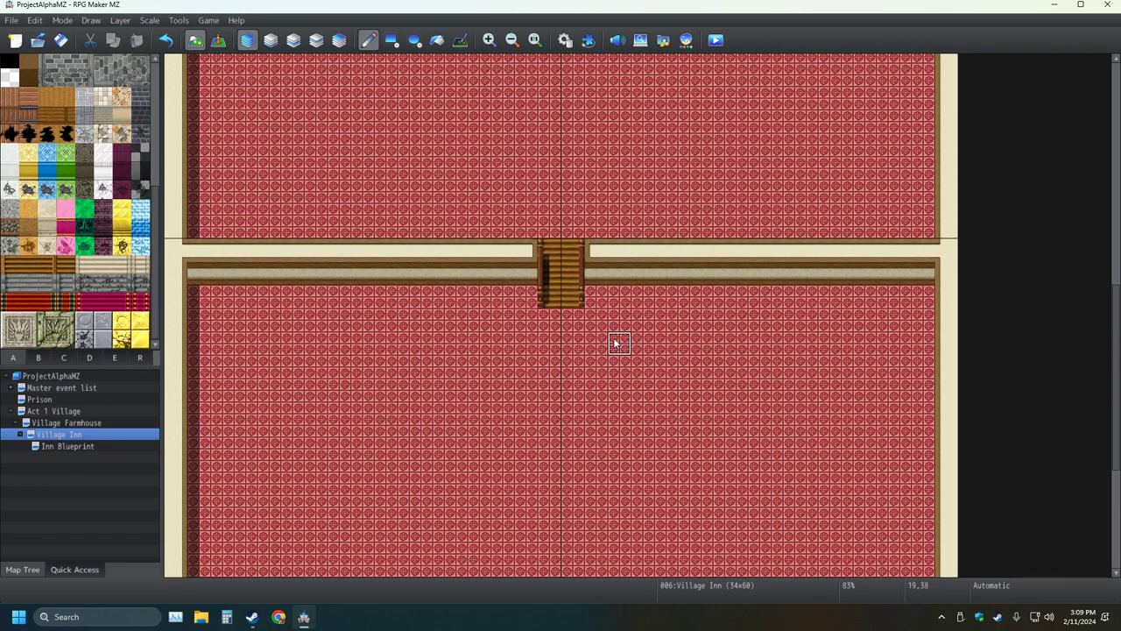
right_drag(492, 307, 467, 304)
click(466, 300)
right_click(618, 305)
drag(594, 304, 549, 301)
right_drag(525, 303, 506, 305)
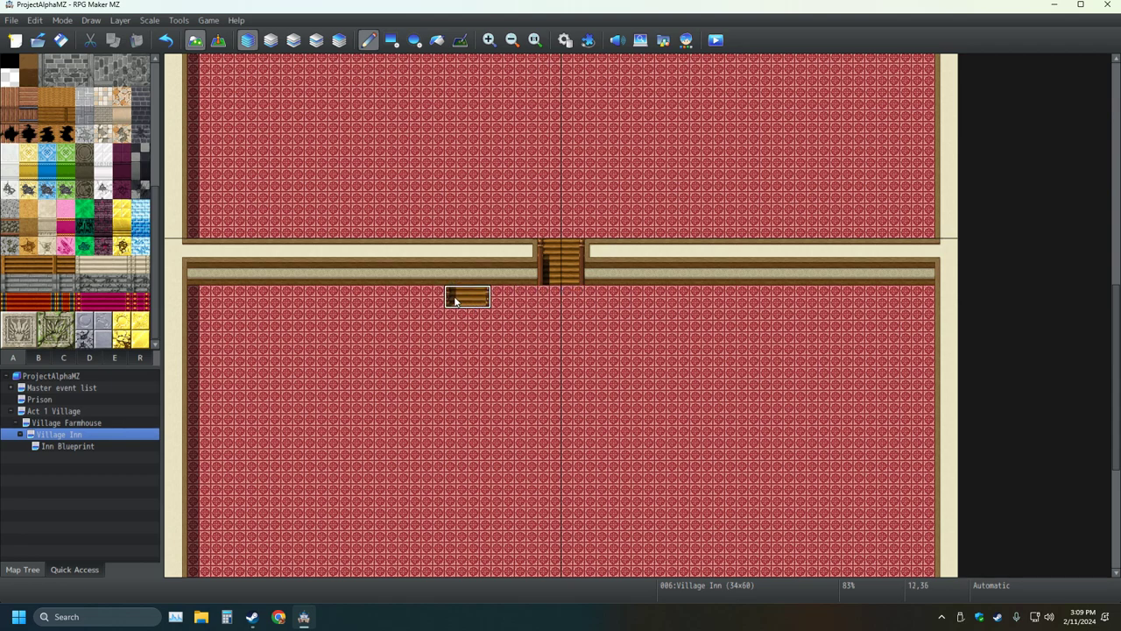
Step: Paint red floor over the stray stair piece at row 36 beside the middle staircase and save the project
scroll(539, 328, up, 3)
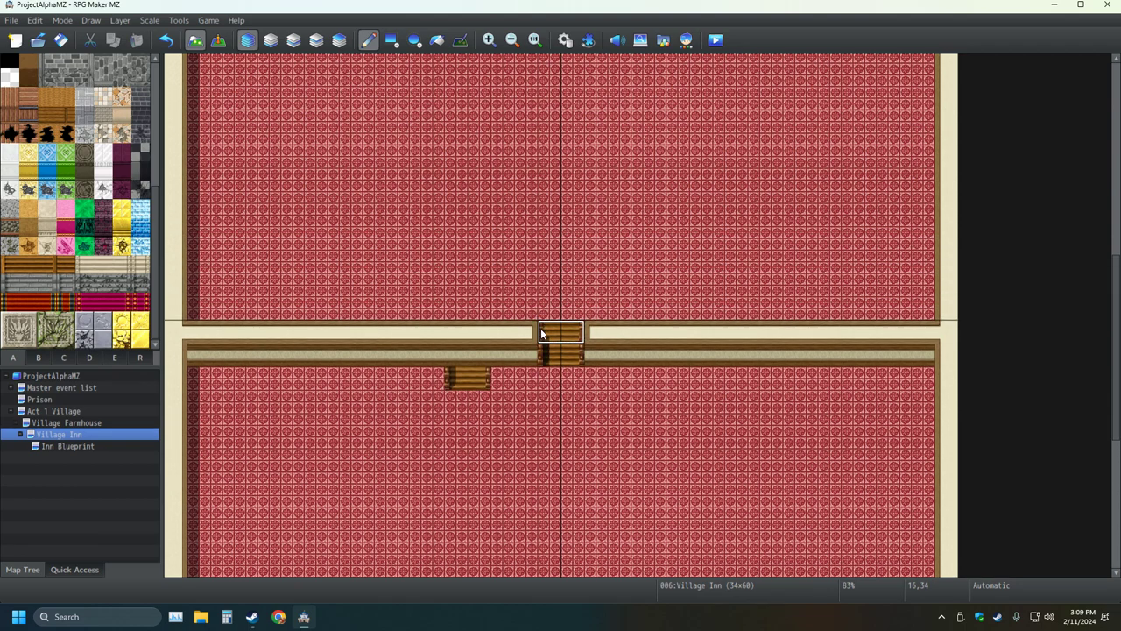
scroll(535, 315, up, 2)
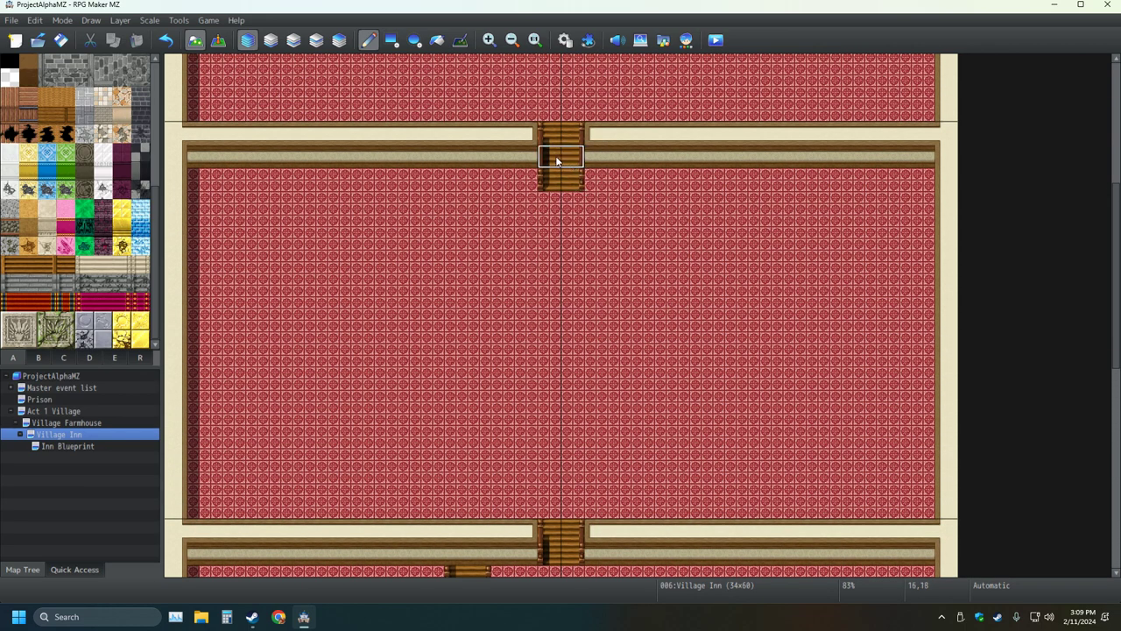
scroll(592, 283, up, 1)
scroll(592, 285, up, 5)
scroll(592, 286, down, 1)
scroll(591, 287, down, 3)
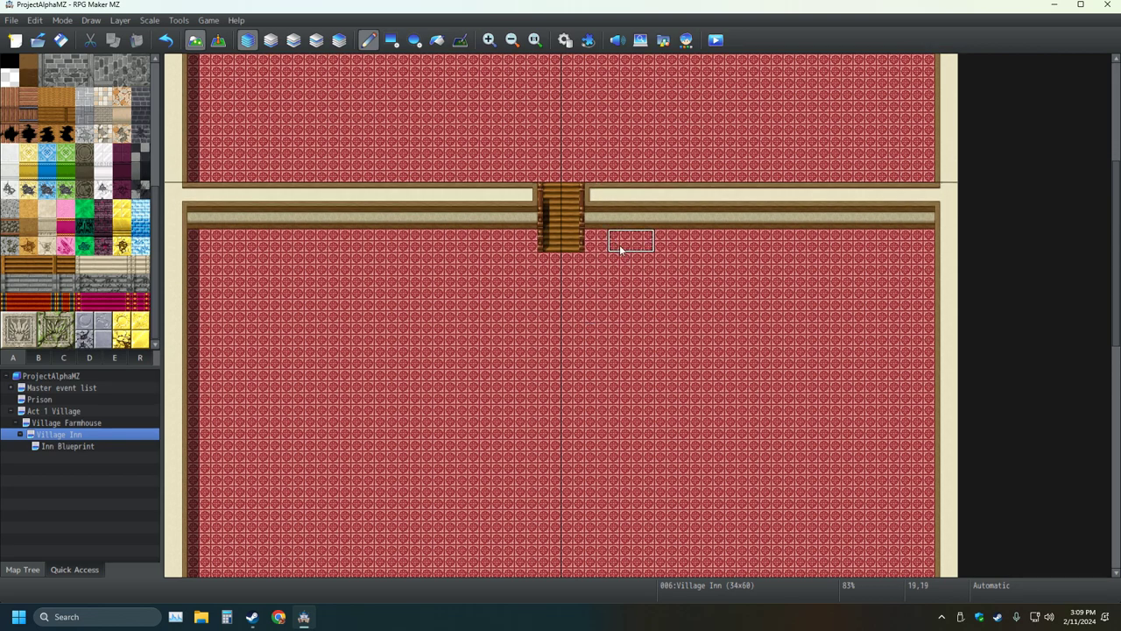
scroll(593, 343, down, 5)
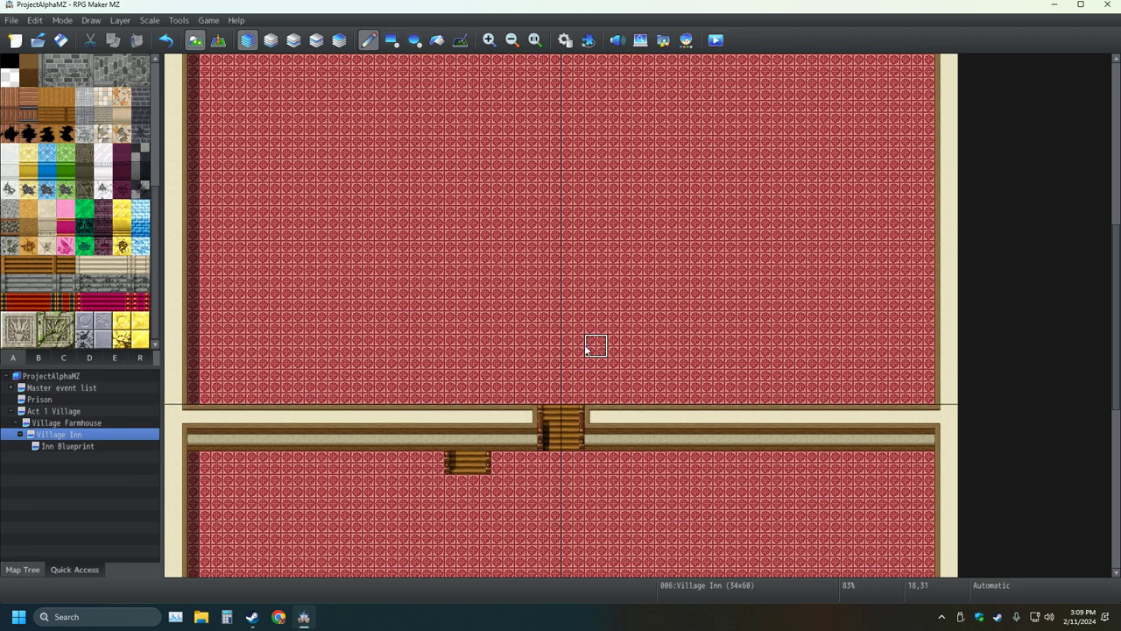
click(477, 406)
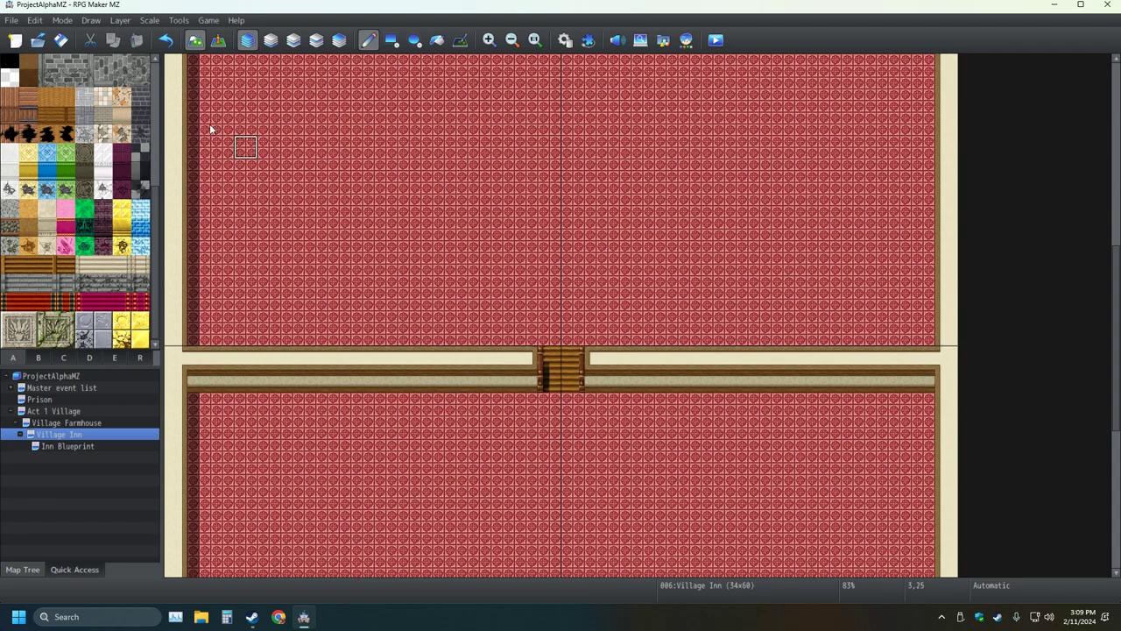
click(61, 40)
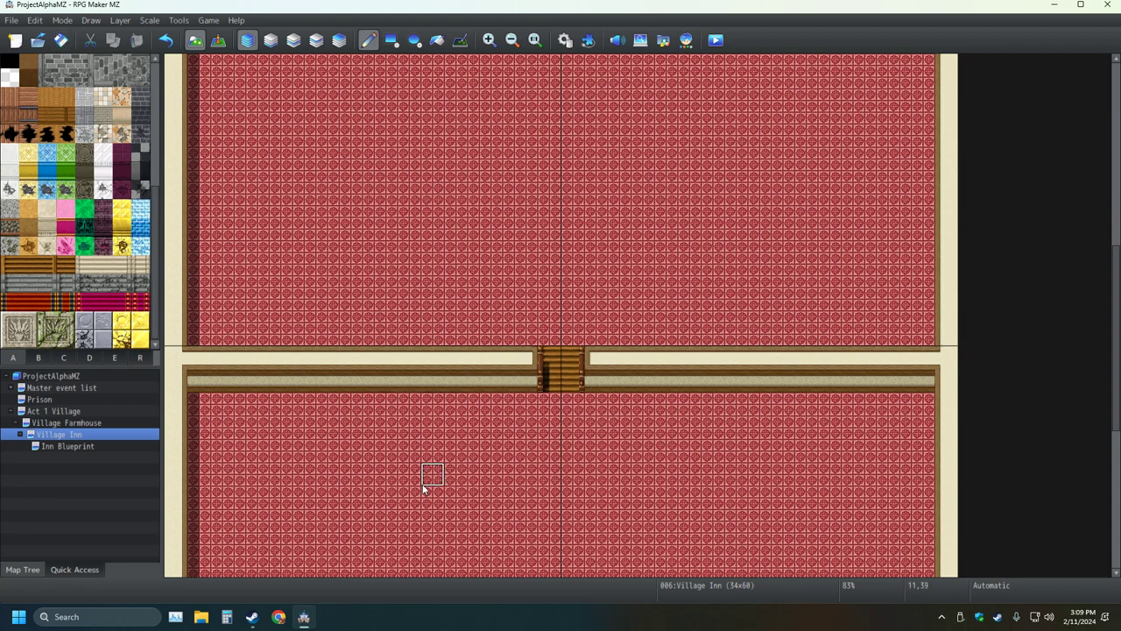
scroll(456, 476, down, 6)
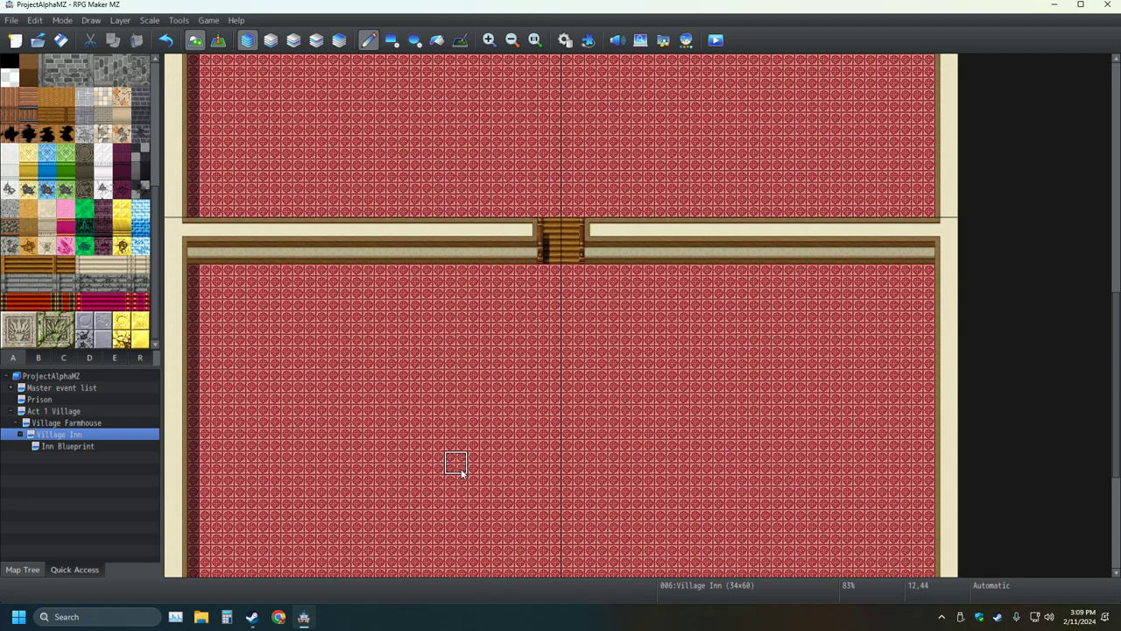
scroll(467, 472, up, 3)
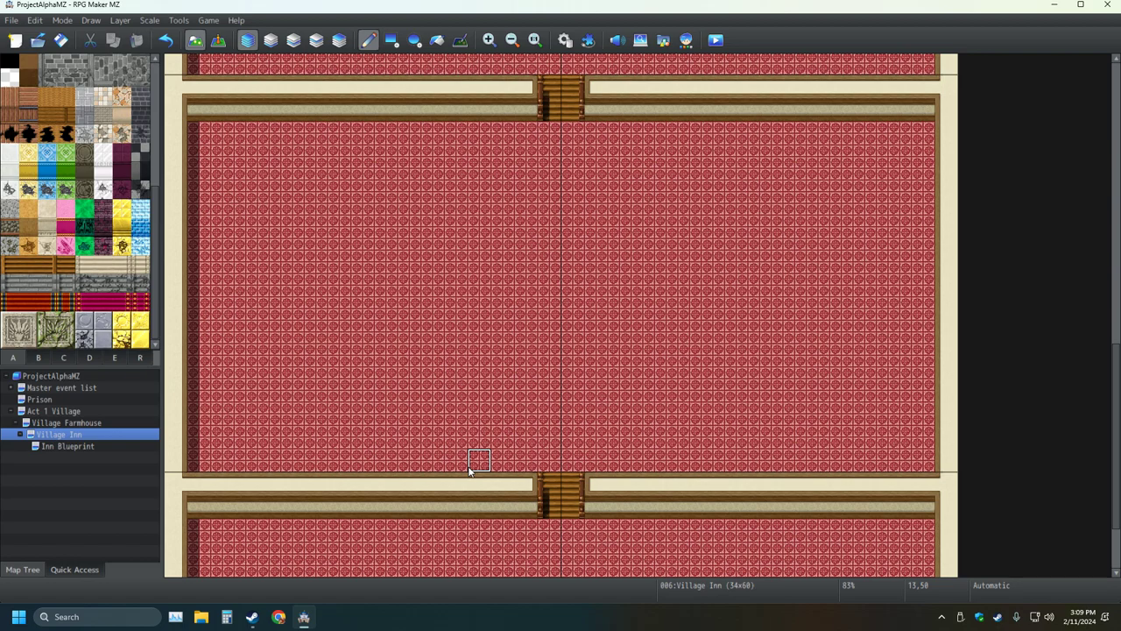
scroll(468, 471, up, 1)
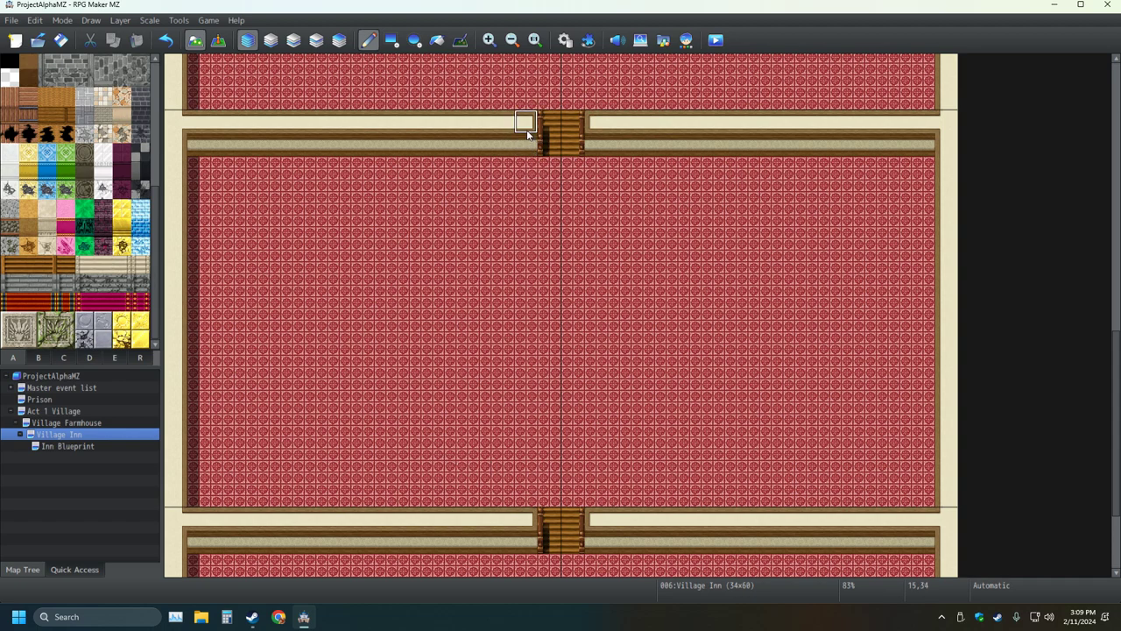
mouse_move(528, 140)
mouse_down()
mouse_move(527, 245)
mouse_move(541, 297)
mouse_up()
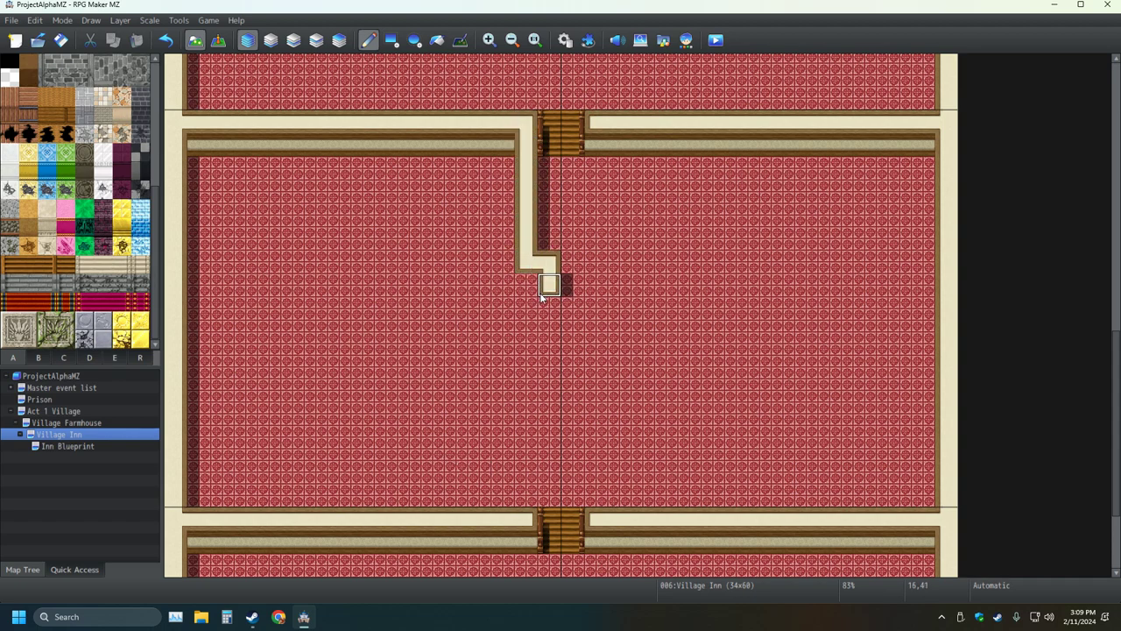
click(166, 39)
Step: Paint a wall down column 15 from row 35 to row 40, undoing its lower section and the trial wall in column 18
scroll(525, 281, down, 3)
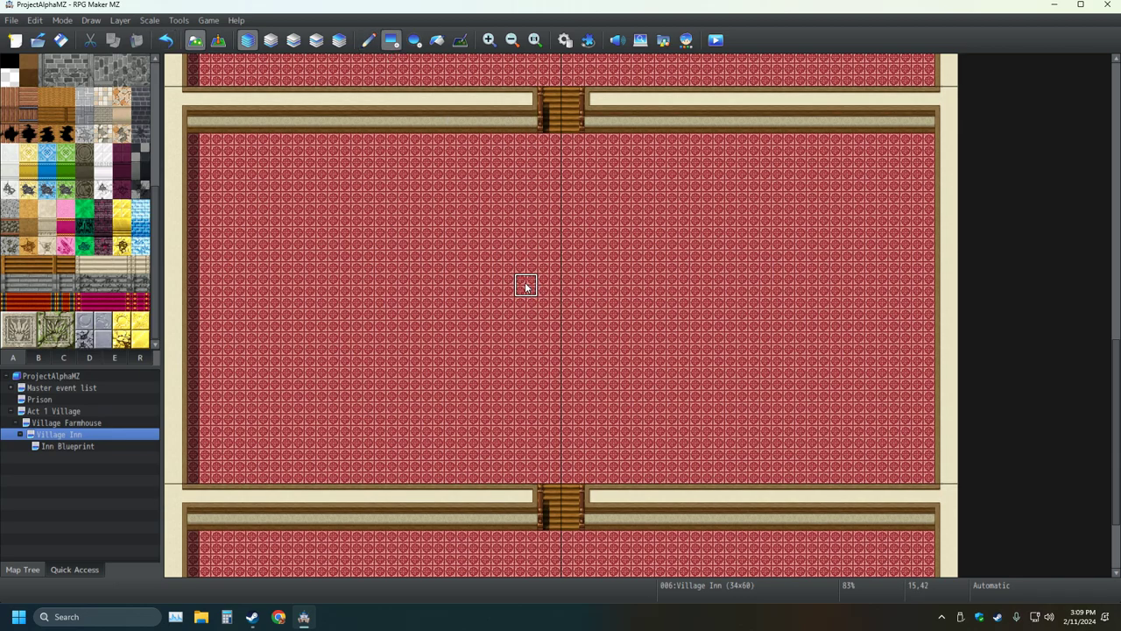
scroll(544, 294, down, 5)
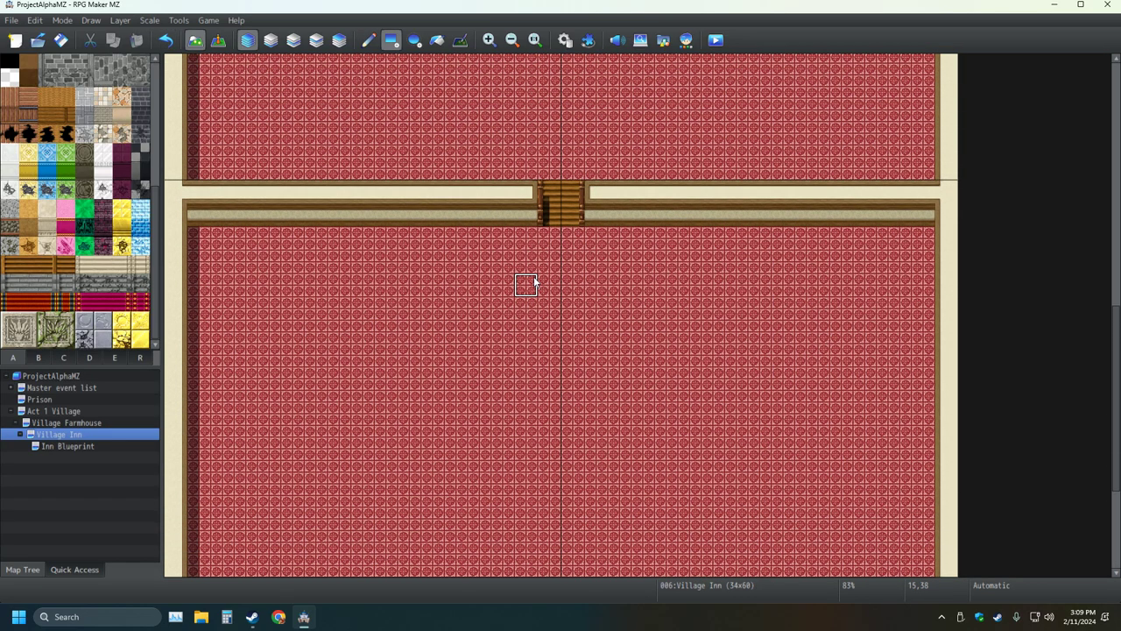
drag(526, 221, 526, 503)
scroll(524, 337, down, 3)
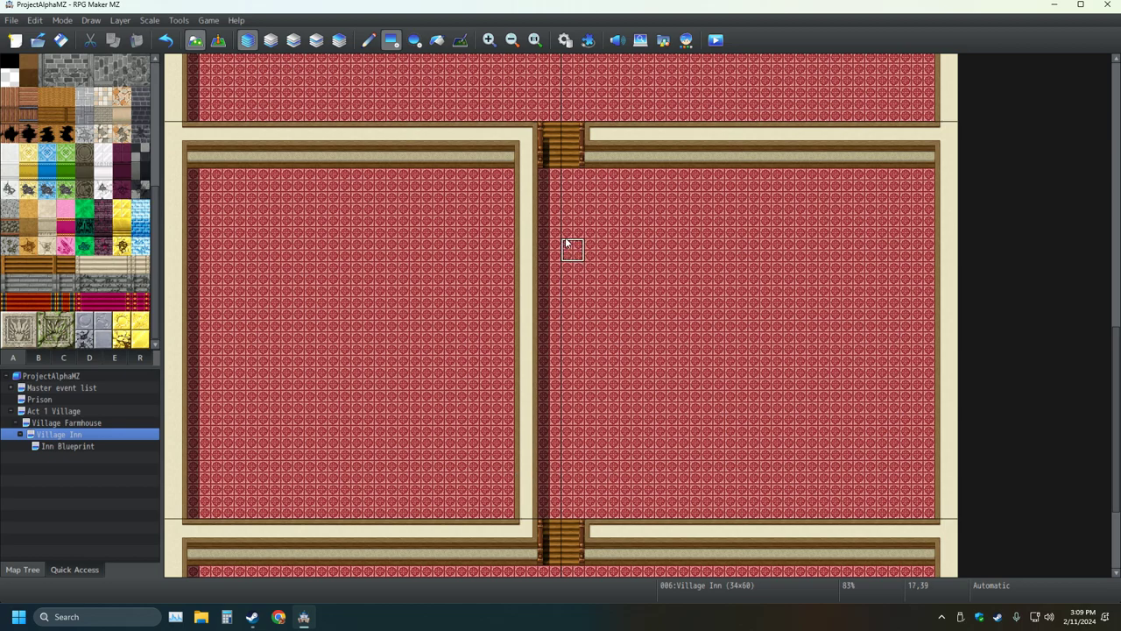
mouse_move(606, 159)
mouse_down()
mouse_move(616, 363)
mouse_move(602, 411)
mouse_move(616, 526)
mouse_move(596, 504)
mouse_up()
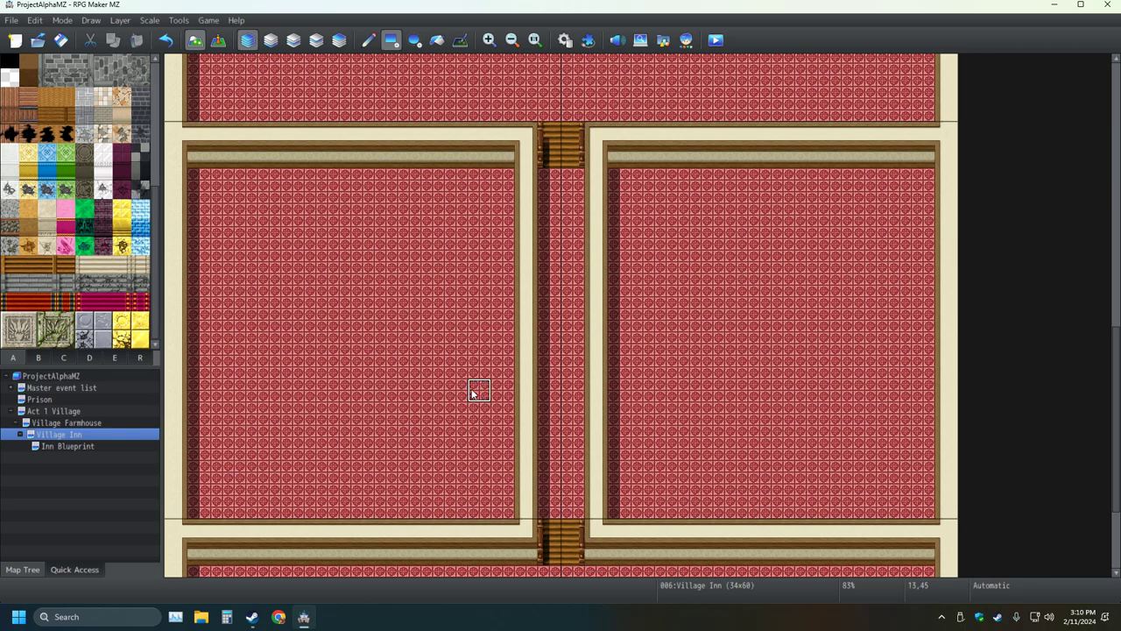
click(165, 40)
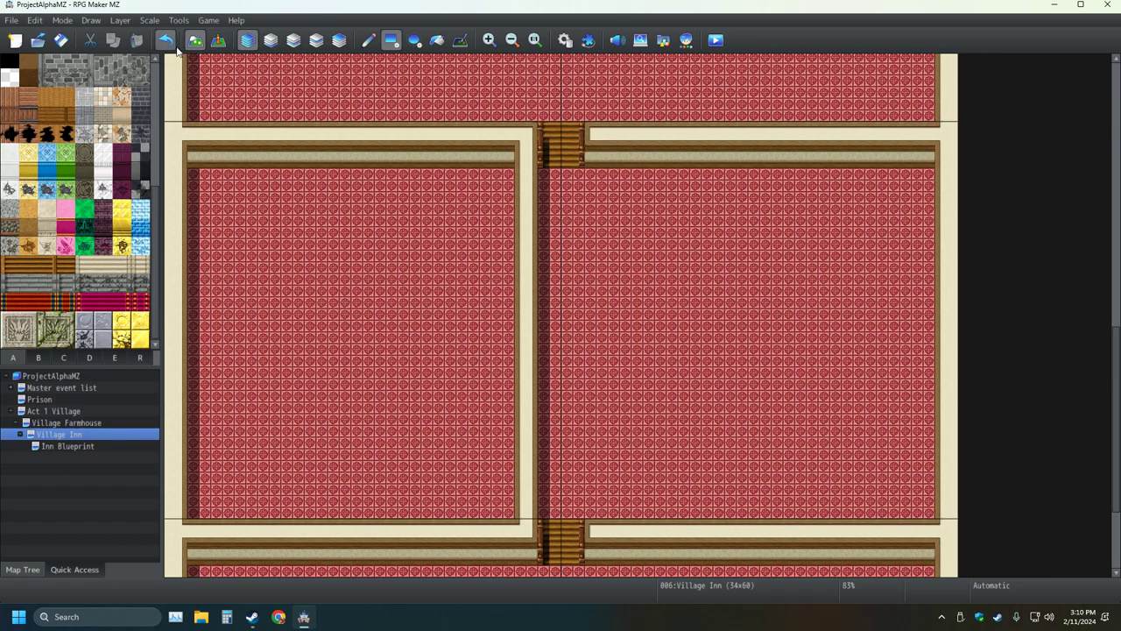
click(159, 43)
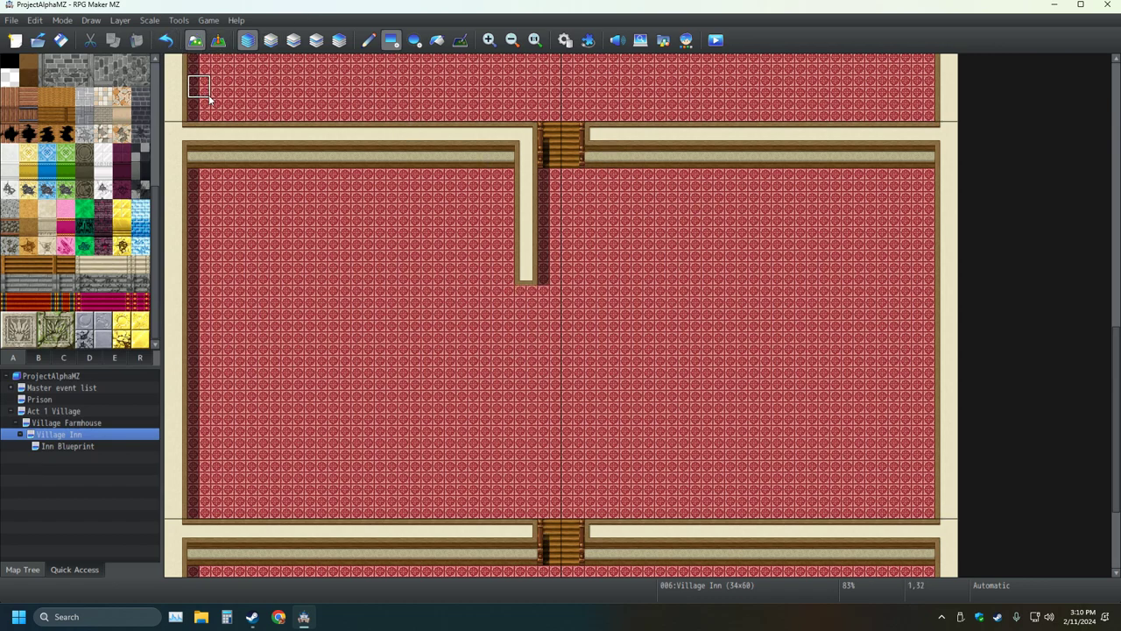
Step: Extend the column 15 wall down to row 48 and paint a wall along row 48 across the Inn's full width
drag(528, 294, 527, 376)
drag(528, 461, 530, 479)
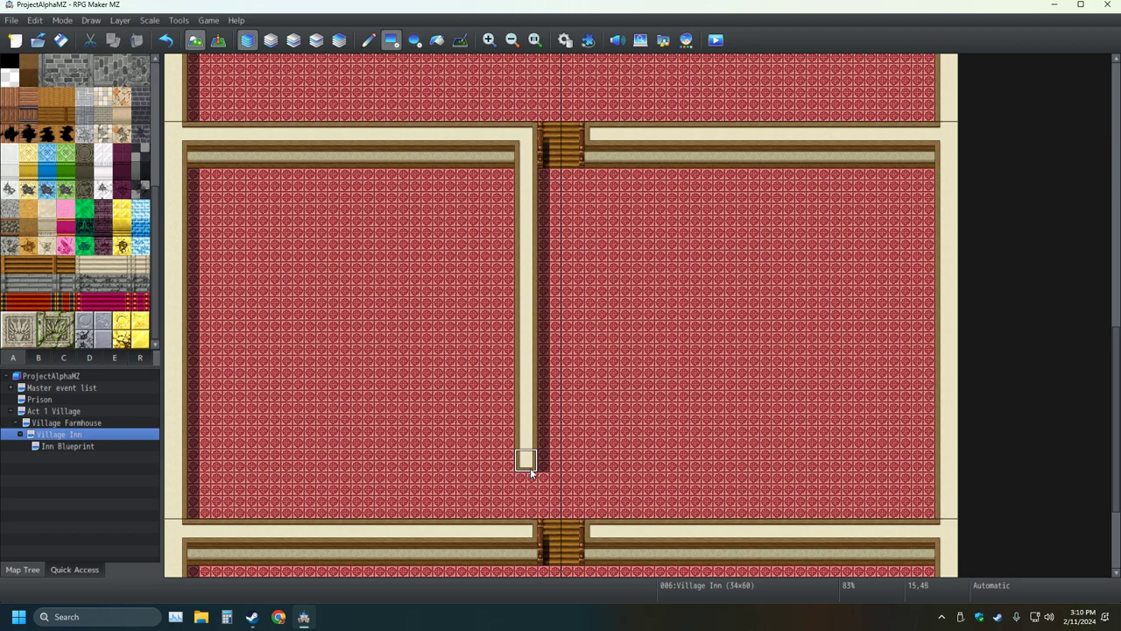
drag(526, 460, 209, 466)
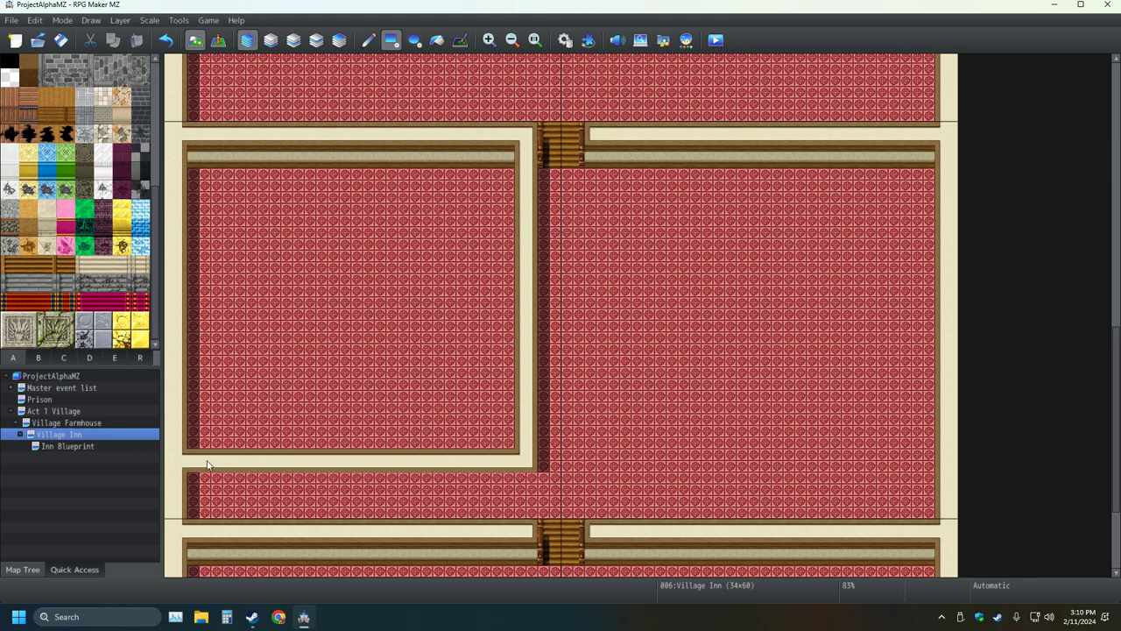
drag(548, 464, 920, 473)
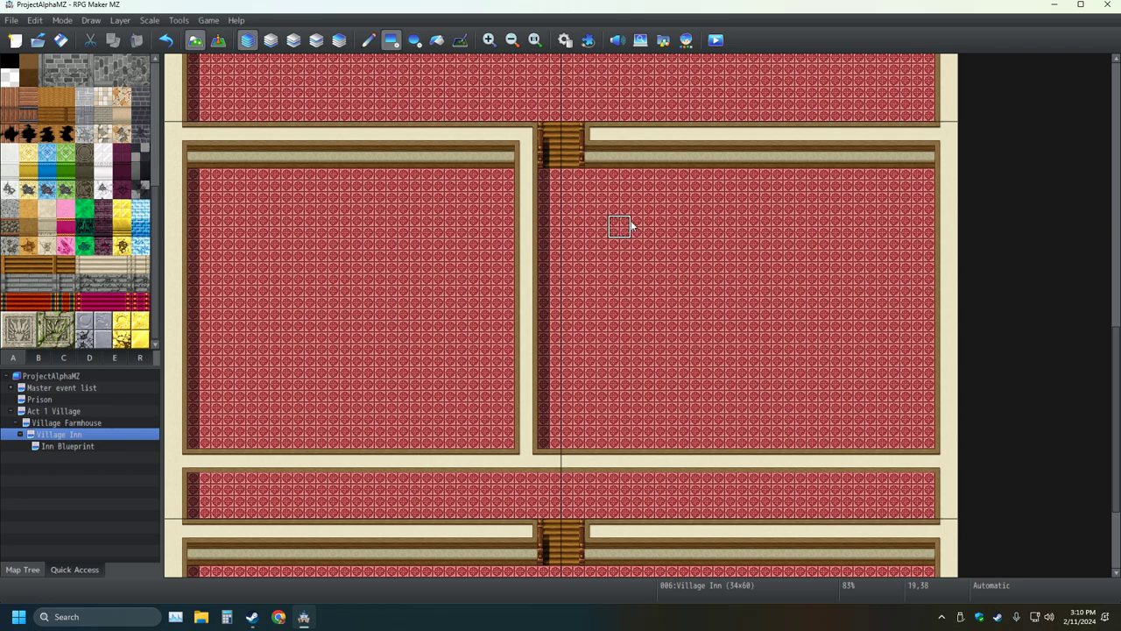
Step: Paint a wall down column 18 to row 47 and open the row 48 wall between both columns with red floor
mouse_move(599, 141)
mouse_down()
mouse_move(618, 401)
mouse_move(598, 438)
mouse_up()
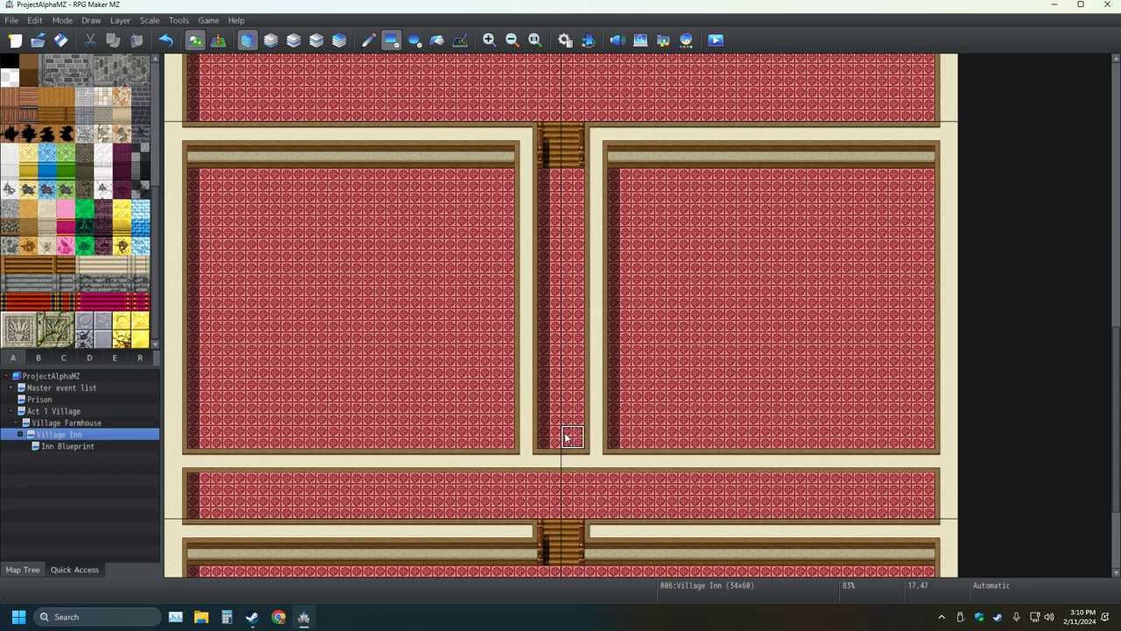
click(550, 461)
click(571, 460)
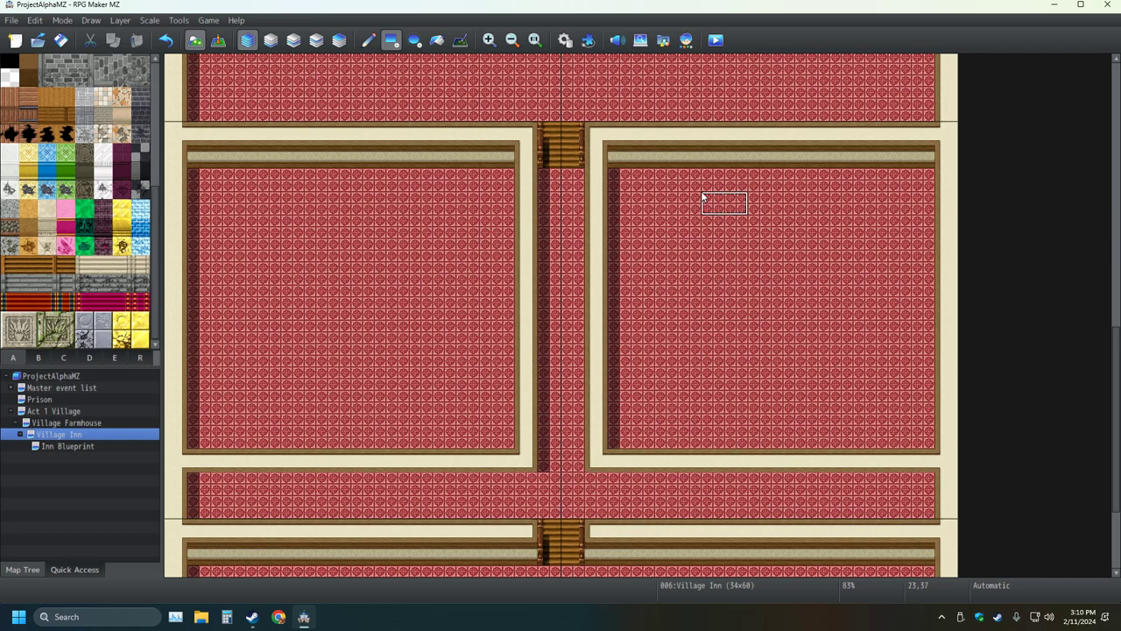
right_click(714, 160)
drag(603, 484, 924, 487)
drag(531, 481, 208, 480)
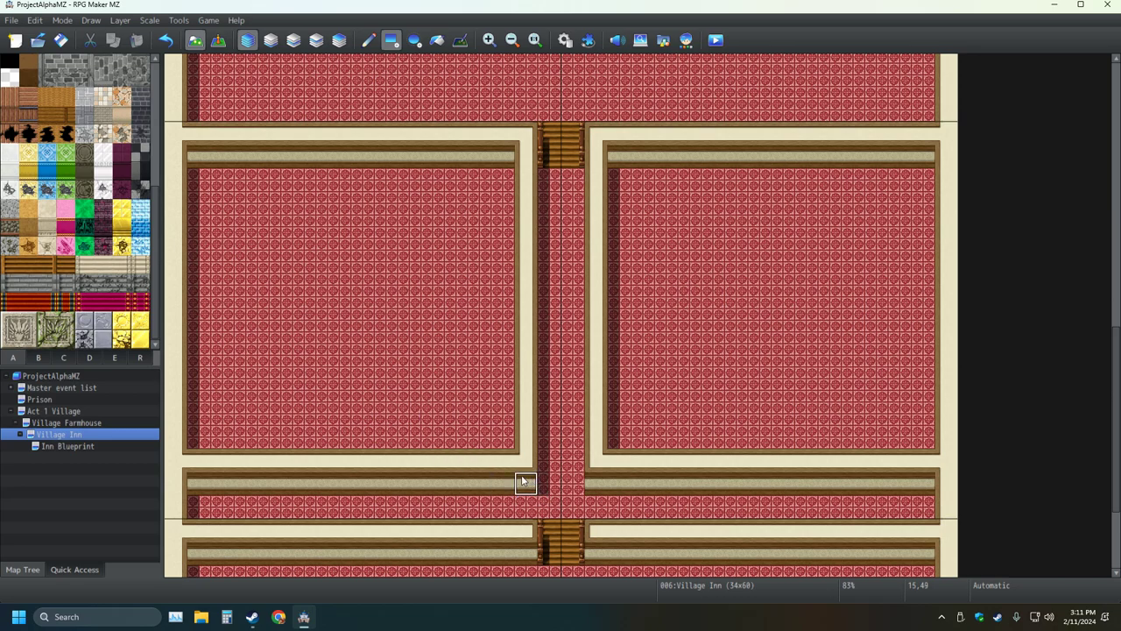
key(ctrl+z)
key(ctrl+z)
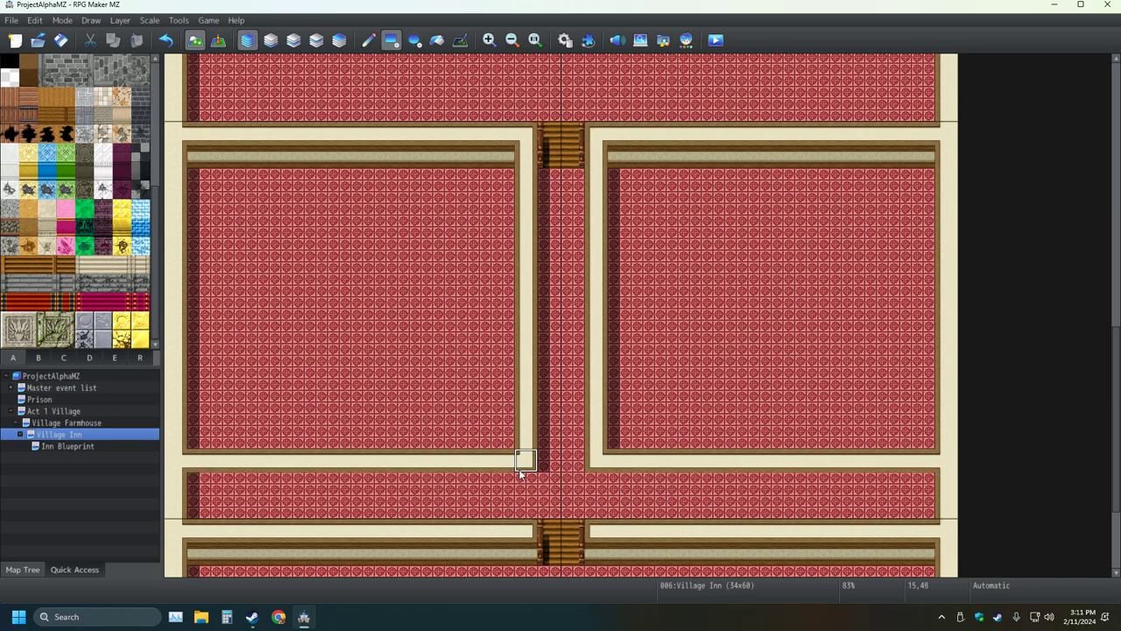
Step: Paint wall tops along row 47 on both sides of the corridor and replace the row 48 walls below with wall faces
drag(508, 455, 193, 438)
mouse_move(648, 438)
mouse_down()
mouse_move(613, 438)
mouse_move(766, 445)
mouse_move(920, 433)
mouse_up()
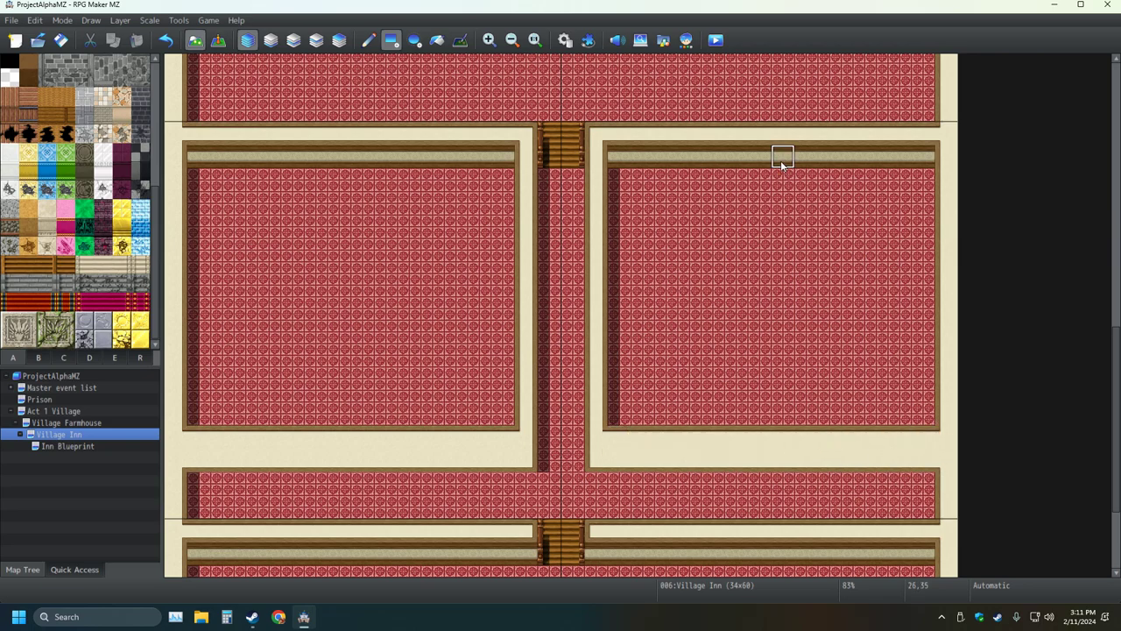
drag(932, 466, 599, 462)
drag(520, 462, 201, 460)
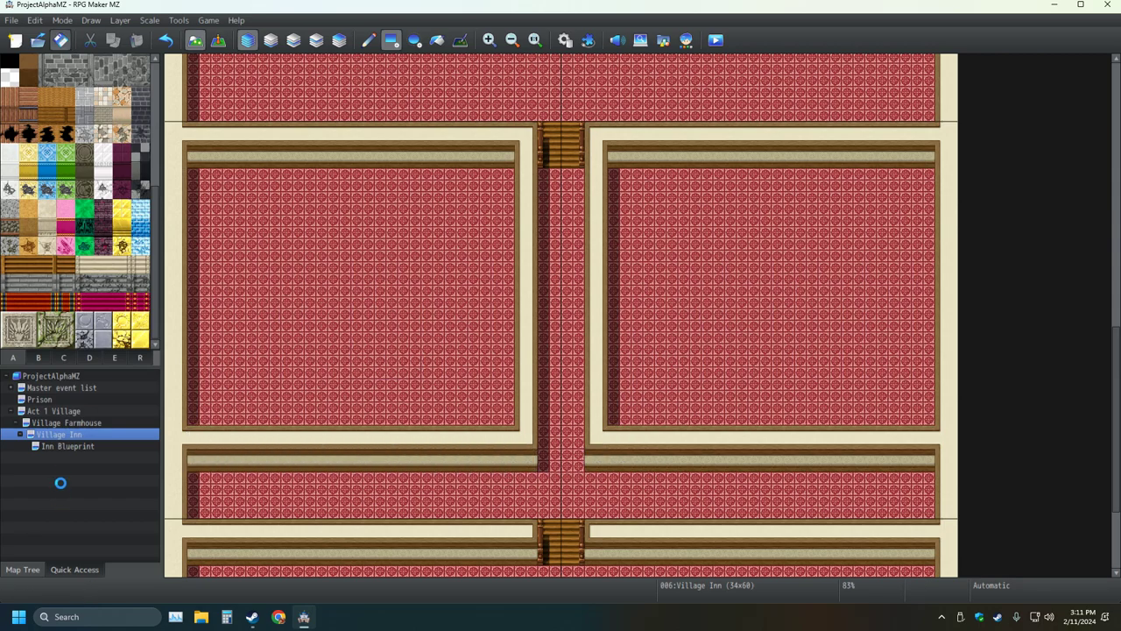
Step: Copy the Inn's west room with its walls, 16 by 15 tiles starting at row 34, and open the Inn Blueprint map
click(70, 447)
click(67, 436)
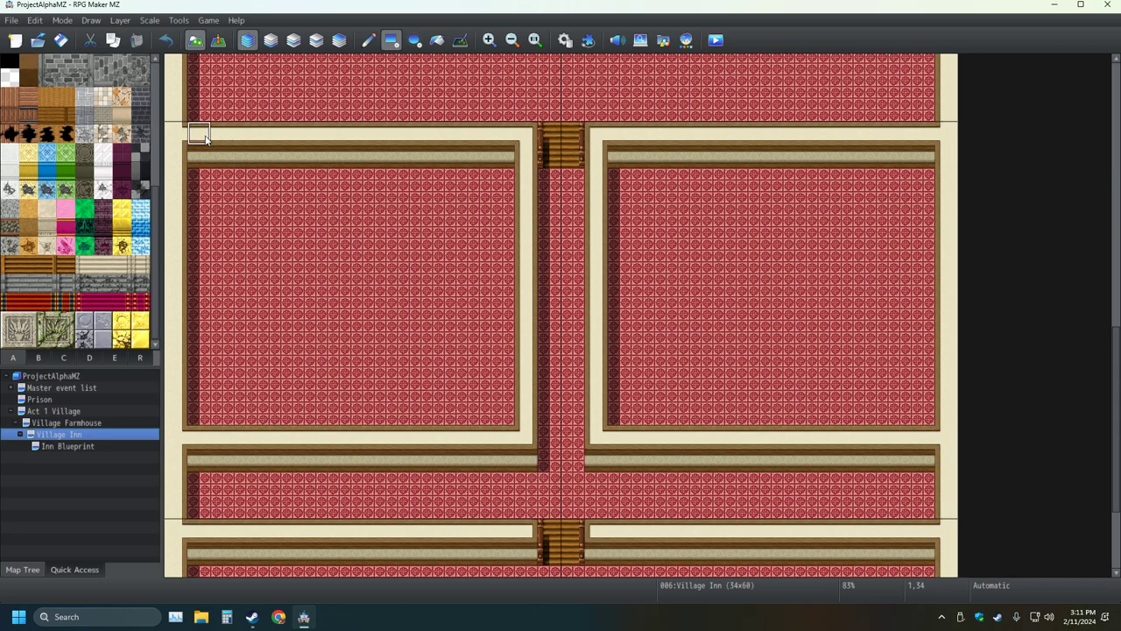
drag(175, 133, 409, 479)
click(77, 446)
drag(171, 84, 538, 420)
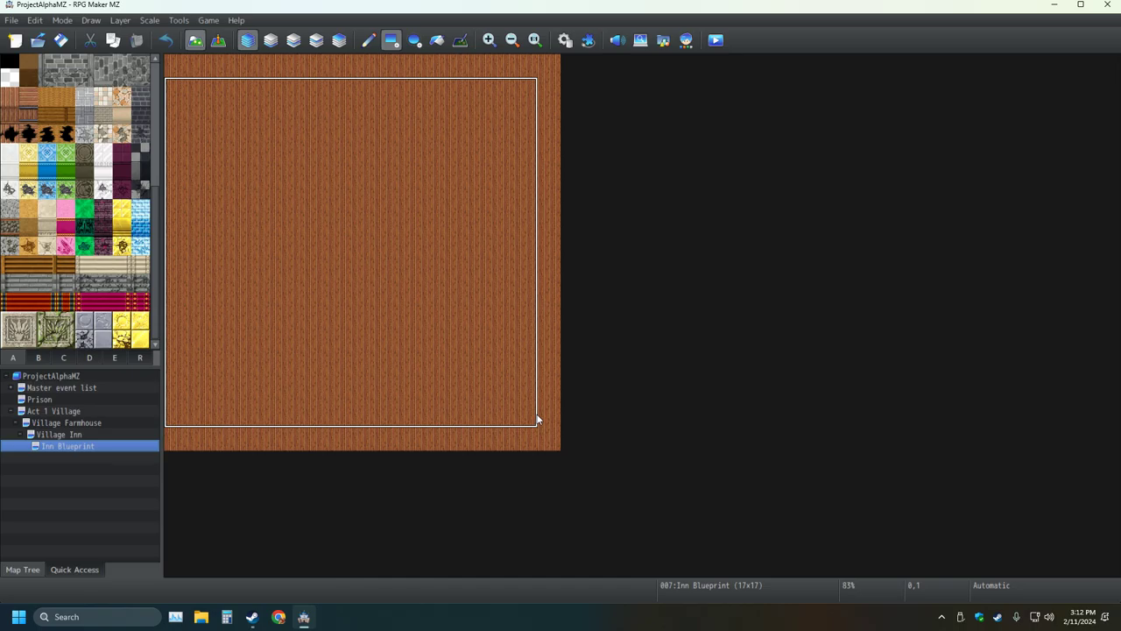
click(538, 419)
click(369, 40)
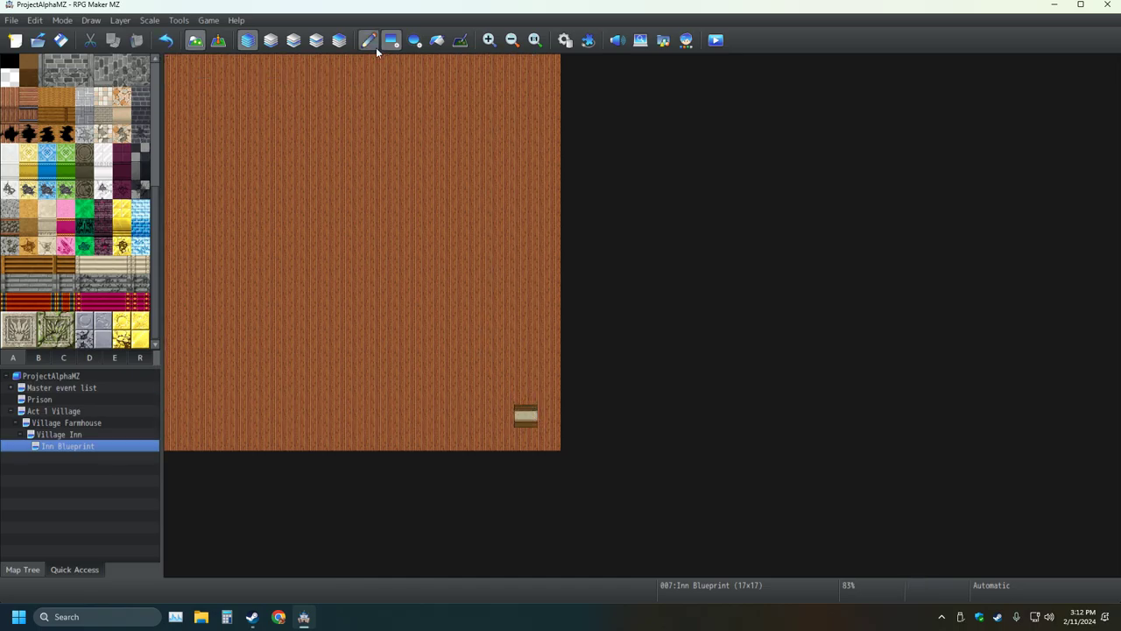
click(532, 424)
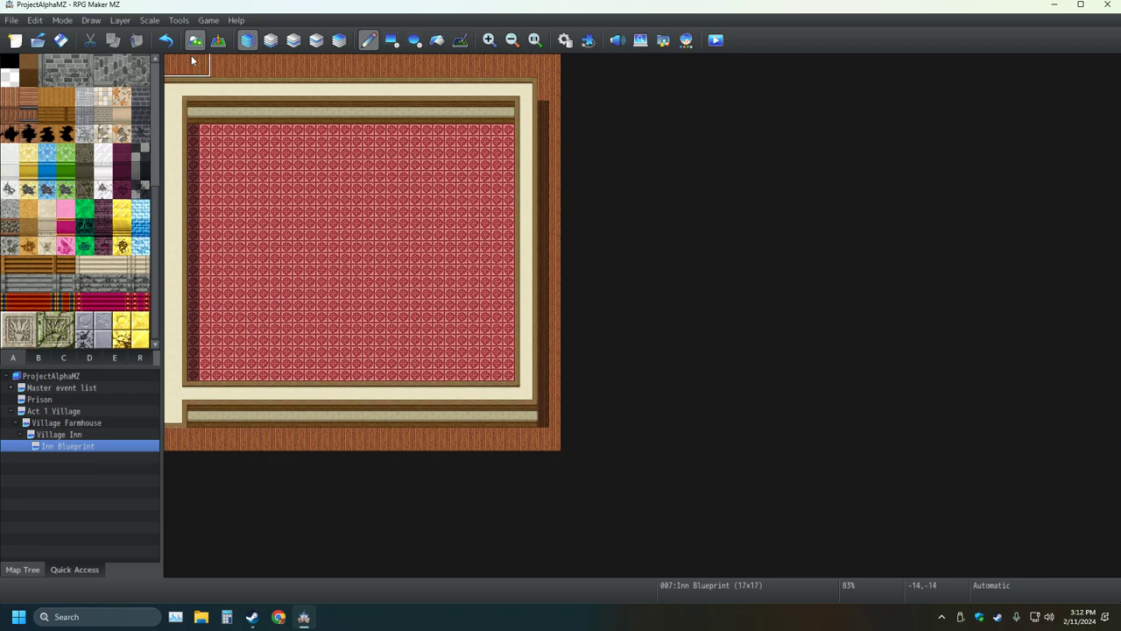
click(166, 40)
click(166, 40)
Step: Stamp the copied room onto the Inn Blueprint map starting at tile 0,0
right_drag(169, 56, 532, 400)
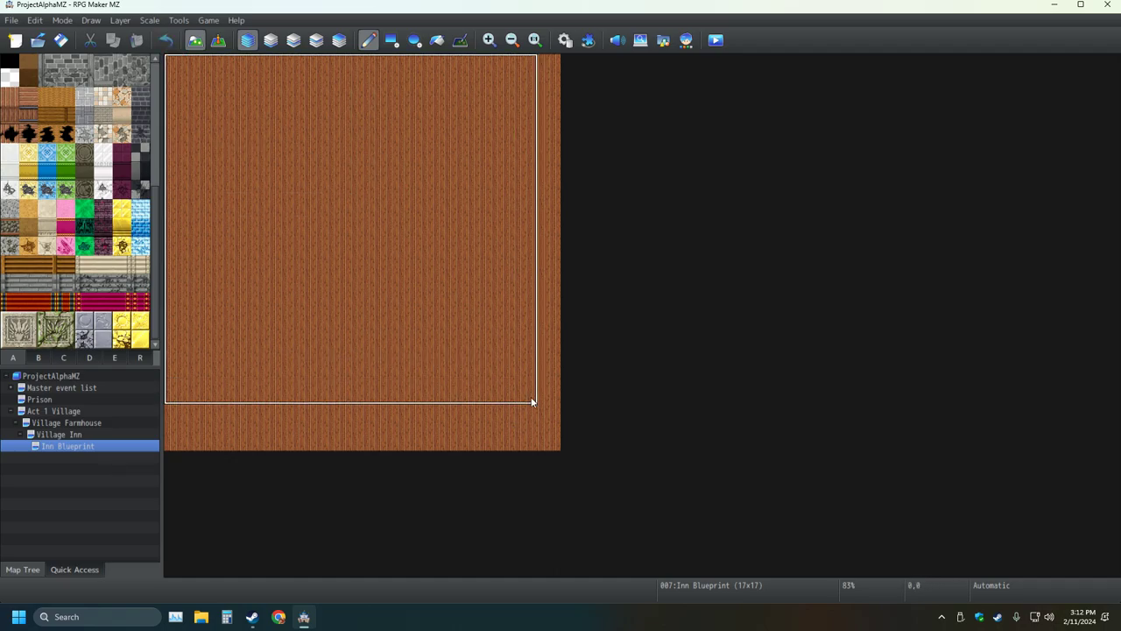
key(ctrl+z)
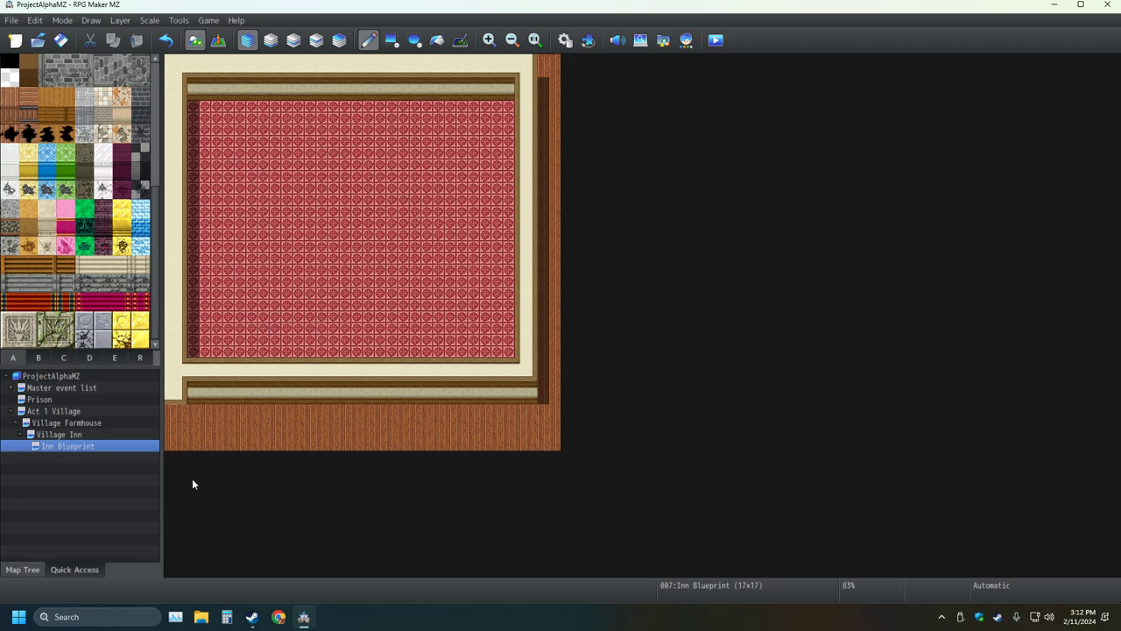
Step: Resize the Inn Blueprint map to 16 tiles wide and 15 tiles high
right_click(134, 444)
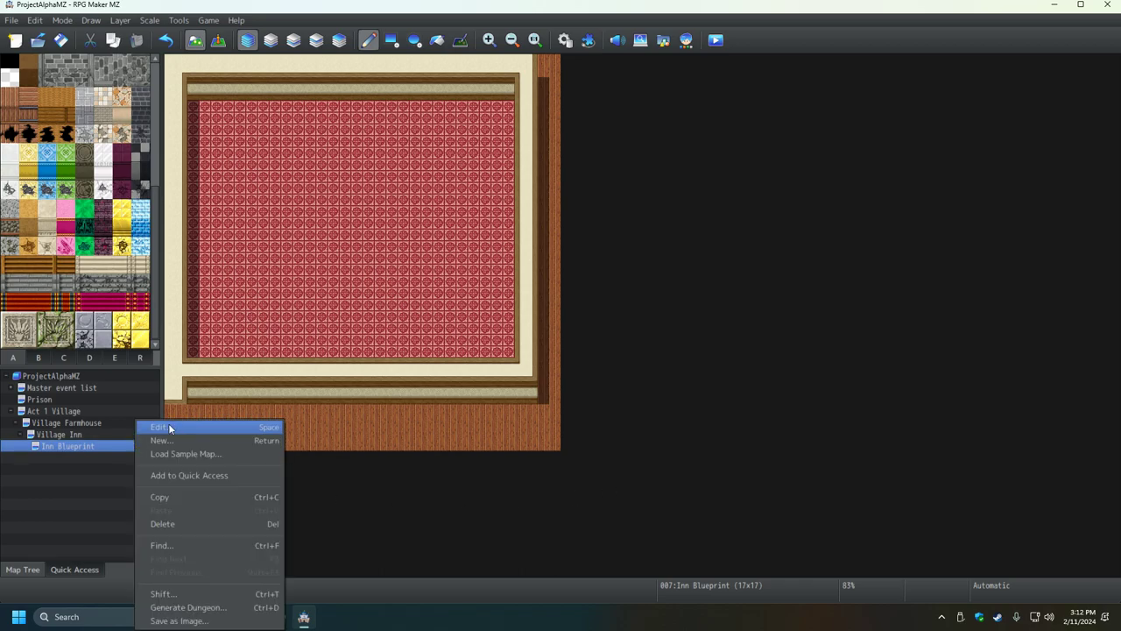
click(168, 423)
click(786, 473)
right_click(127, 447)
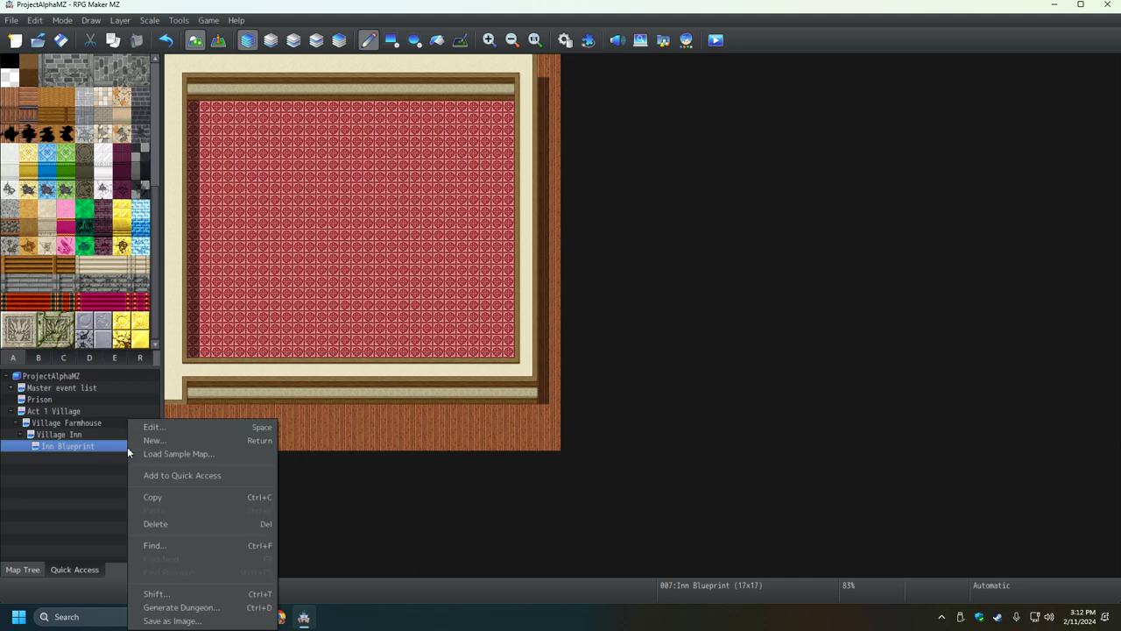
click(161, 424)
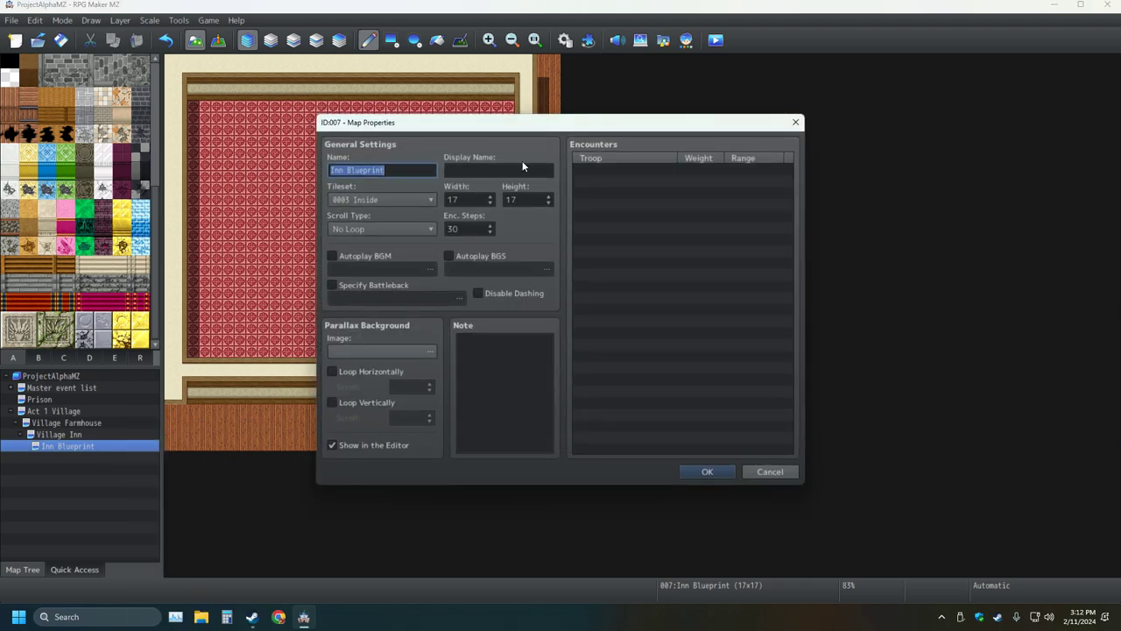
click(489, 203)
click(718, 470)
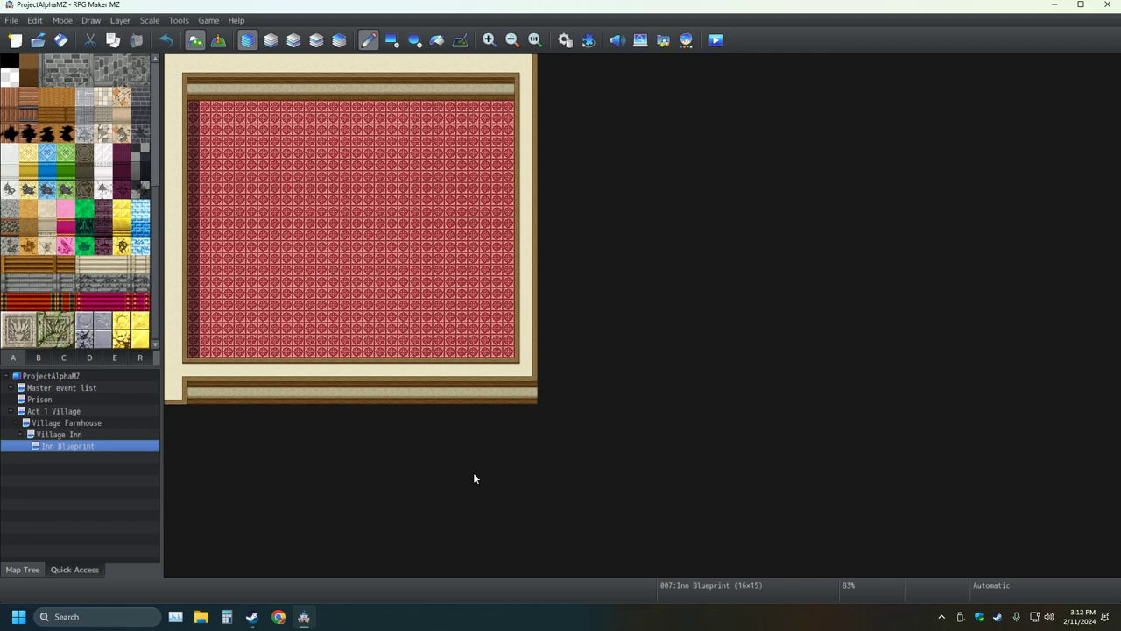
Step: Compare the Inn Blueprint map with the Village Inn map and examine the Inn's sections above the two divided rooms
click(112, 435)
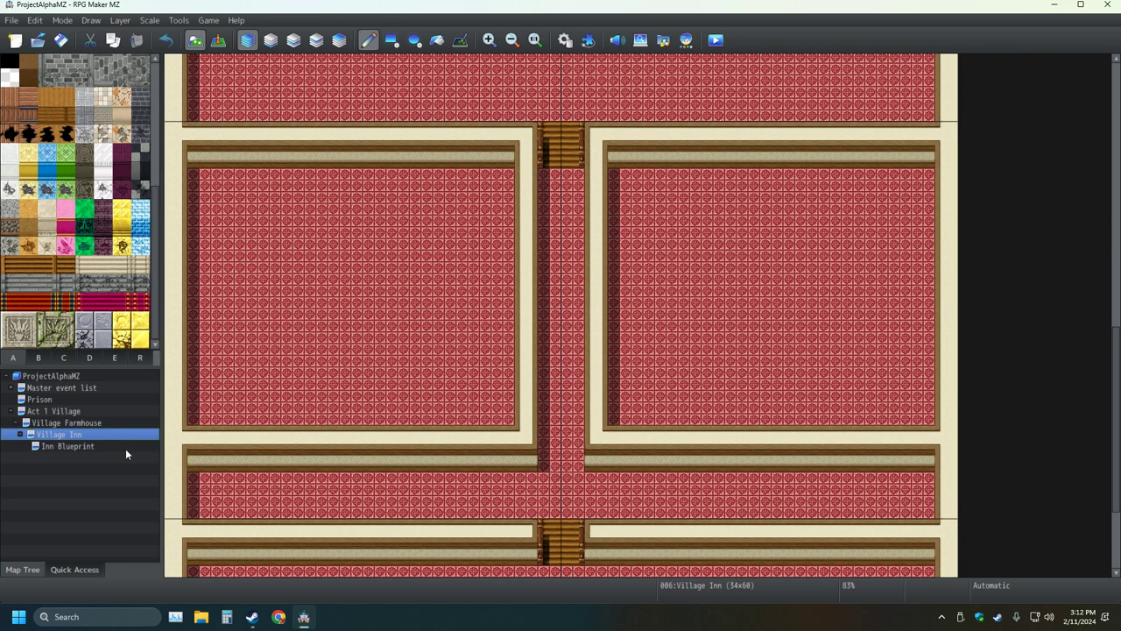
click(123, 445)
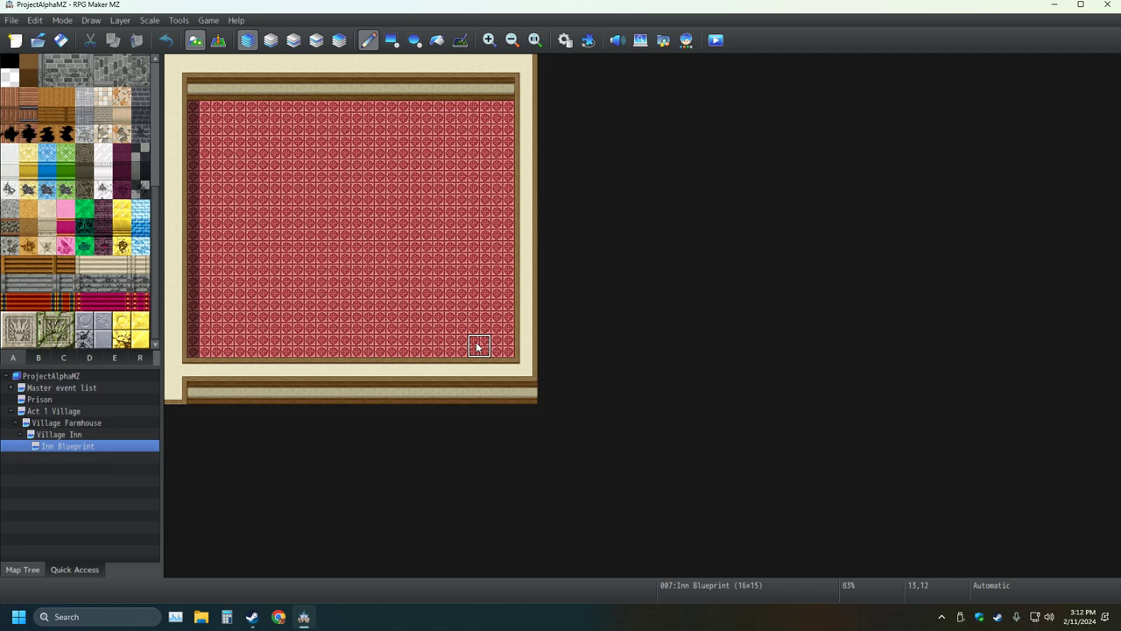
click(113, 436)
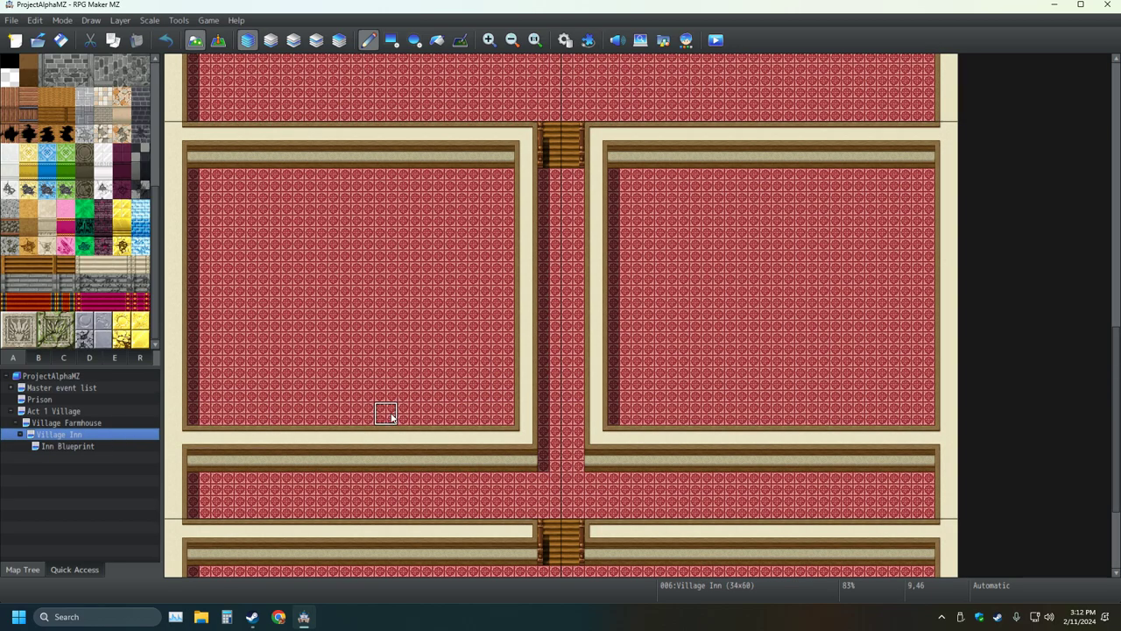
scroll(525, 400, up, 3)
scroll(536, 401, up, 10)
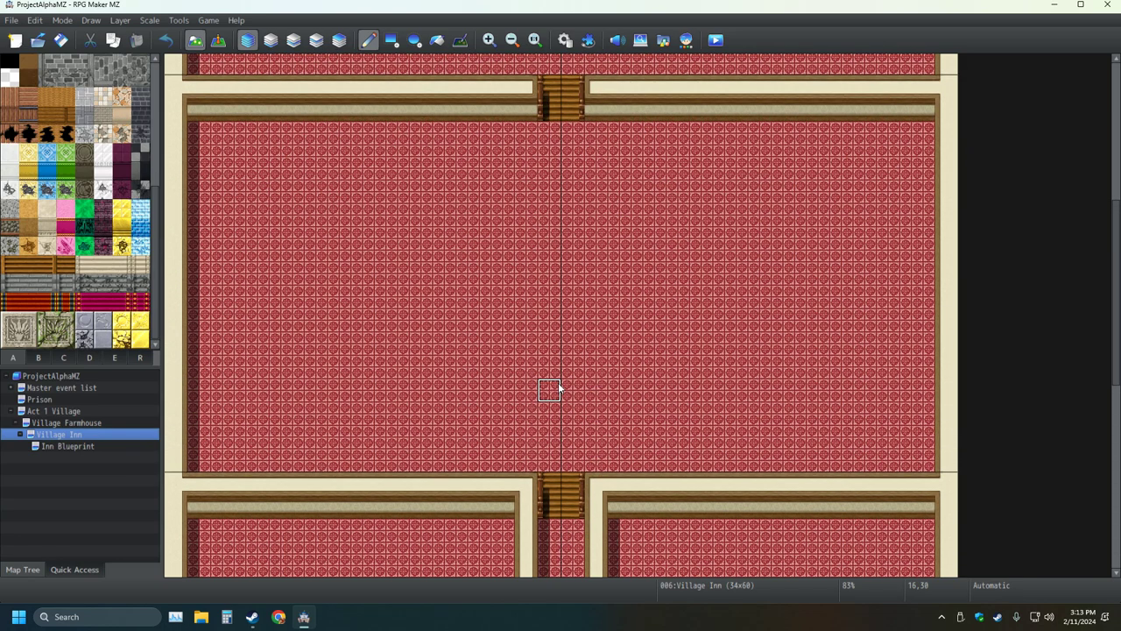
scroll(597, 362, up, 6)
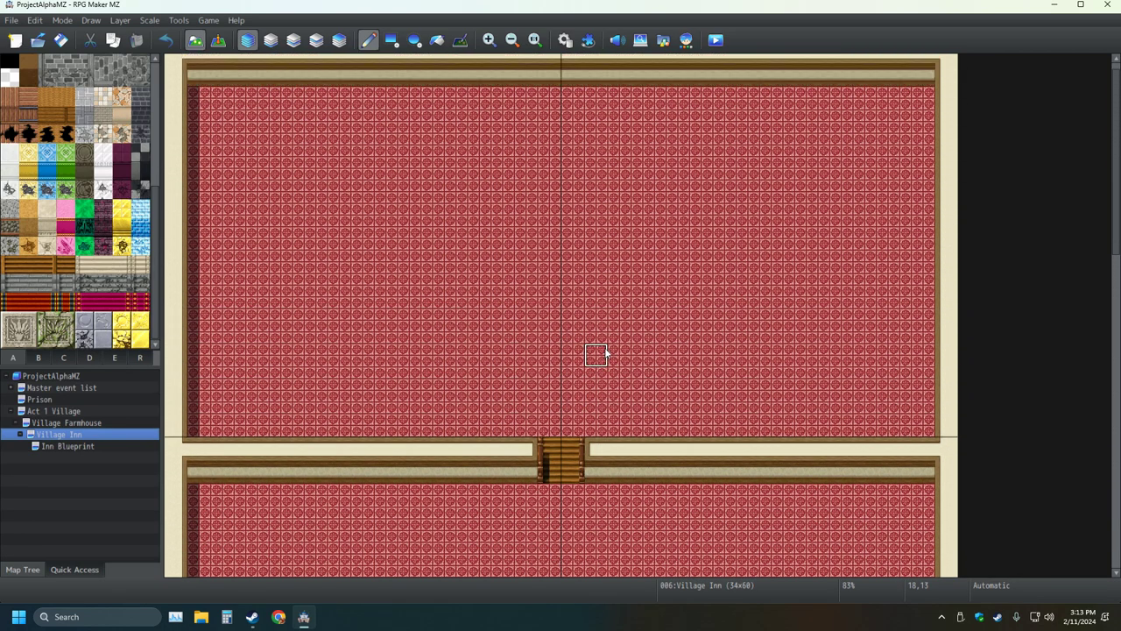
scroll(596, 351, down, 9)
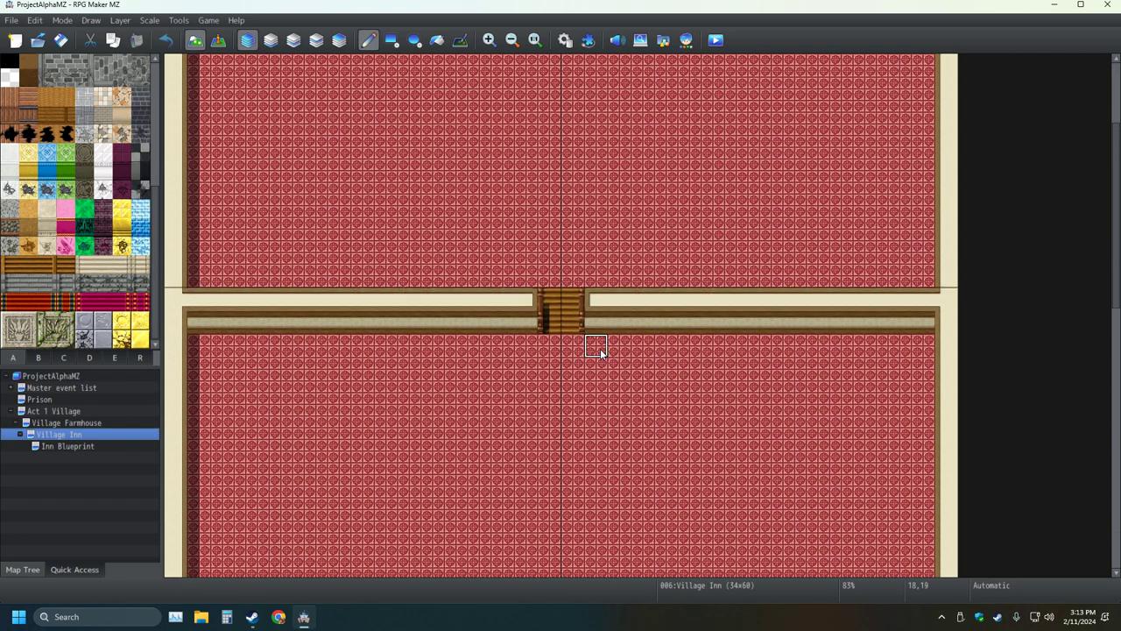
scroll(600, 351, down, 7)
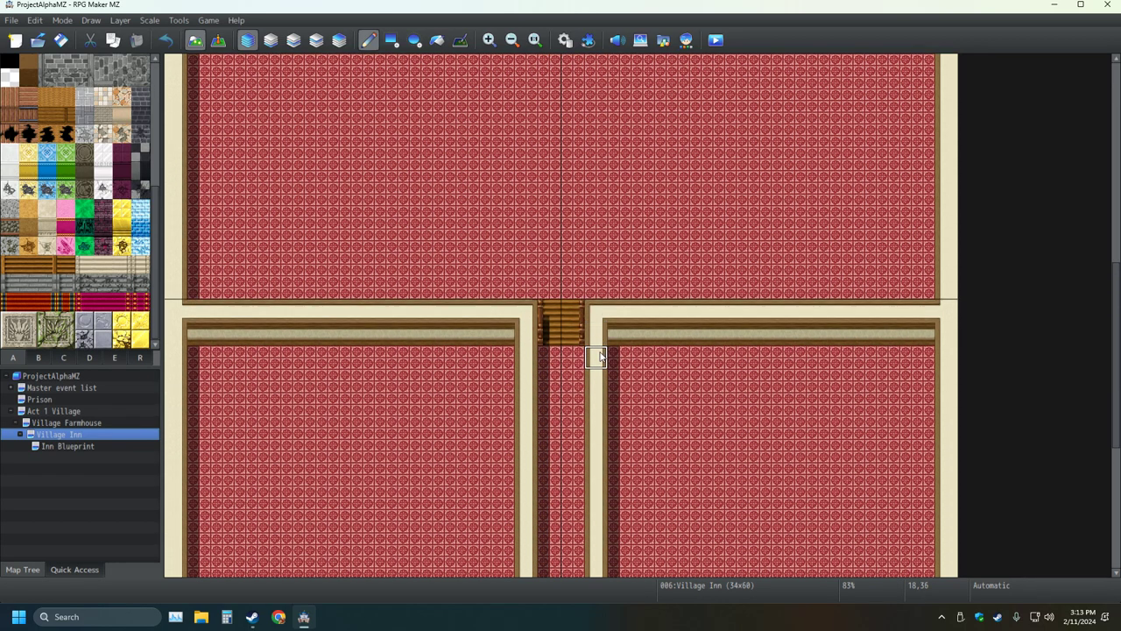
scroll(600, 354, down, 2)
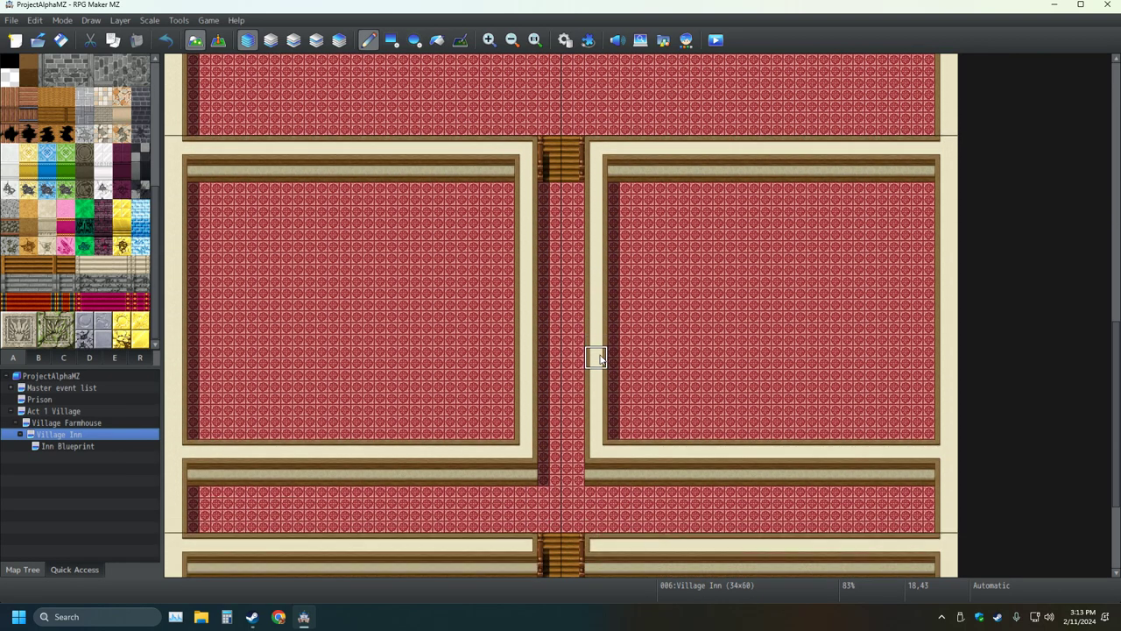
scroll(599, 360, up, 1)
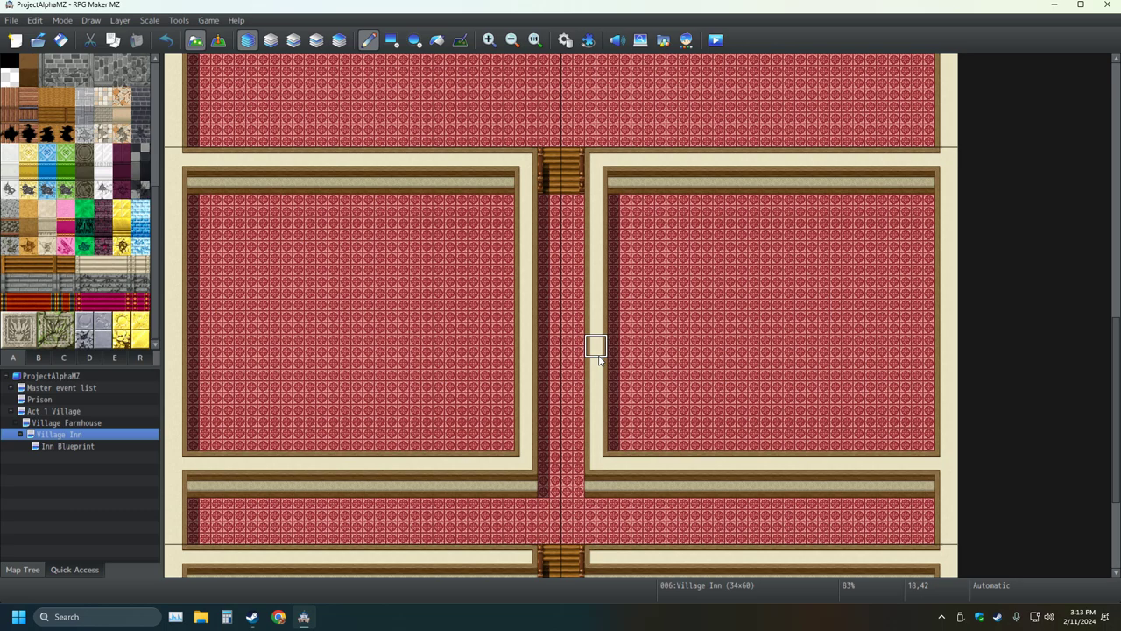
Step: Try to stamp a copy of the Inn's two rooms and corridor onto the undivided section above at tile -1,17, and undo it
right_drag(176, 162, 934, 545)
scroll(844, 492, up, 1)
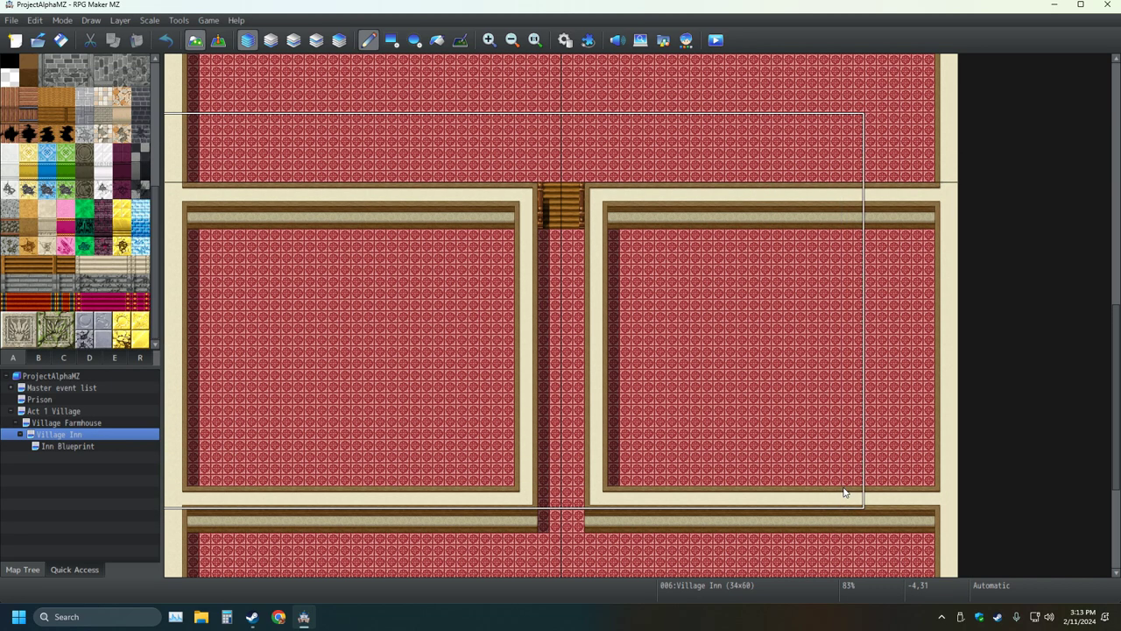
scroll(843, 492, up, 4)
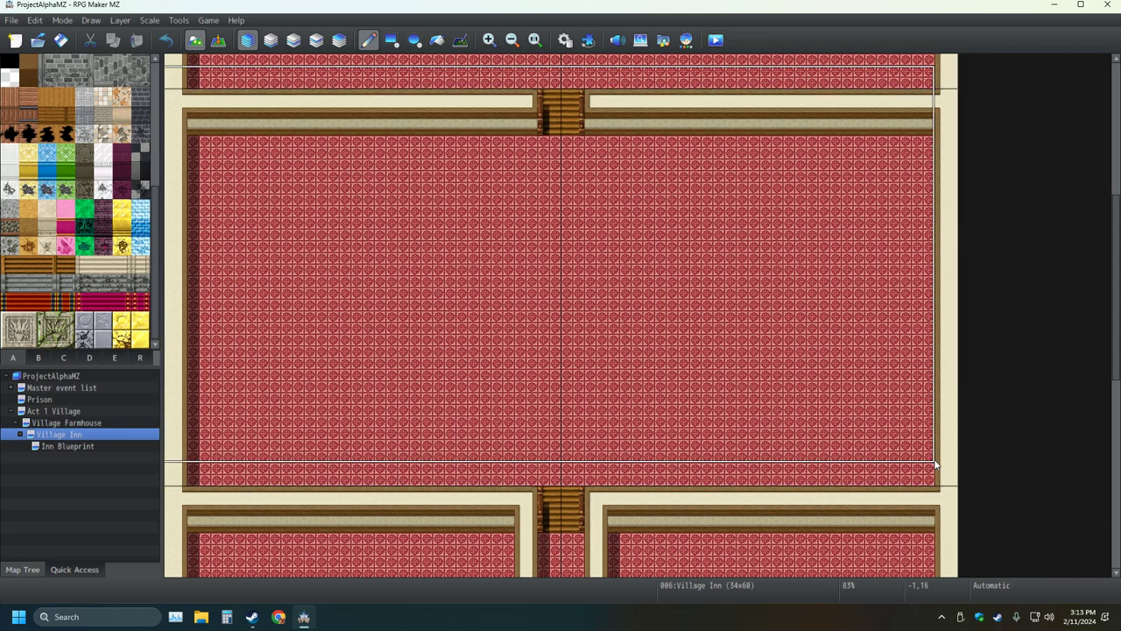
click(936, 474)
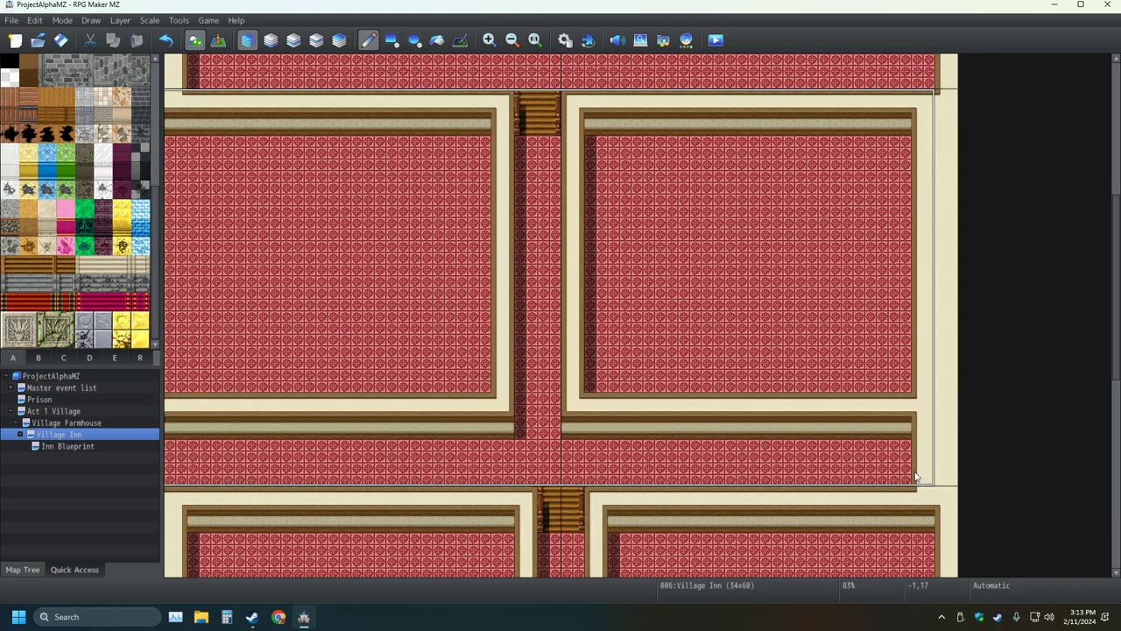
click(165, 40)
Step: Copy the full-width block of two rooms and corridors, 34 by 17 tiles, and stamp it at tiles 0,17 and 0,0
right_drag(168, 93, 946, 480)
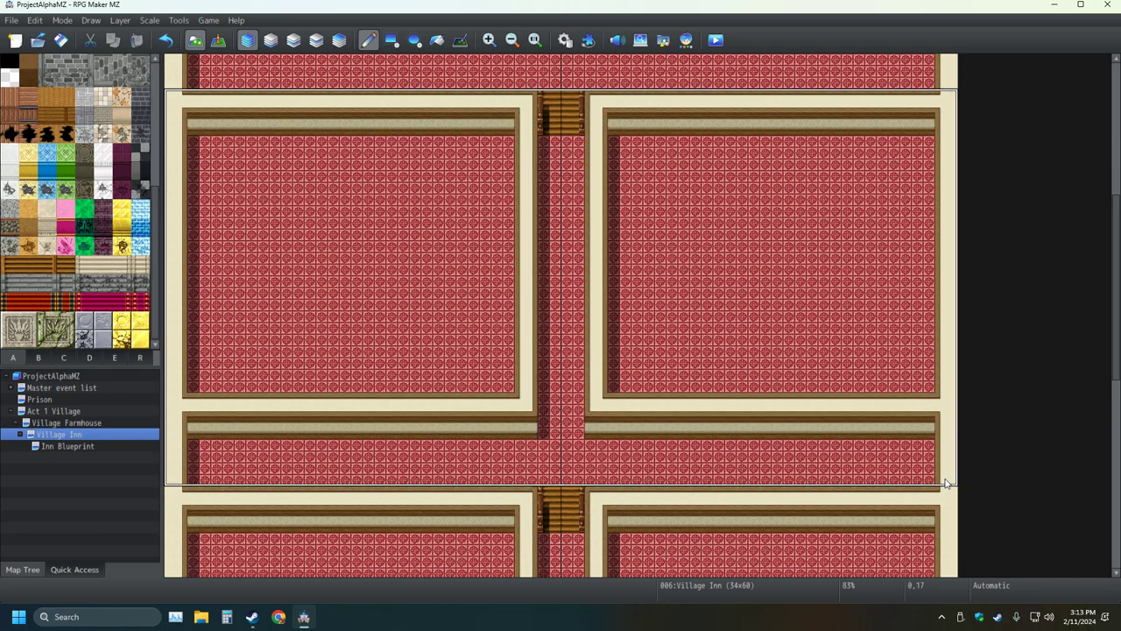
scroll(946, 480, up, 4)
scroll(955, 474, up, 4)
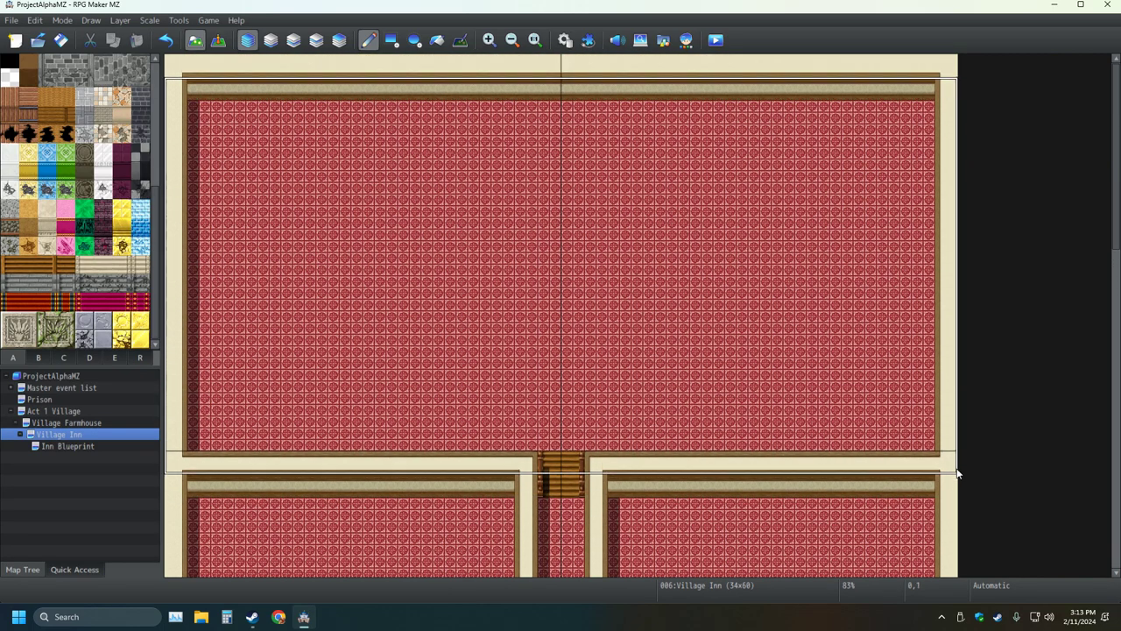
click(949, 436)
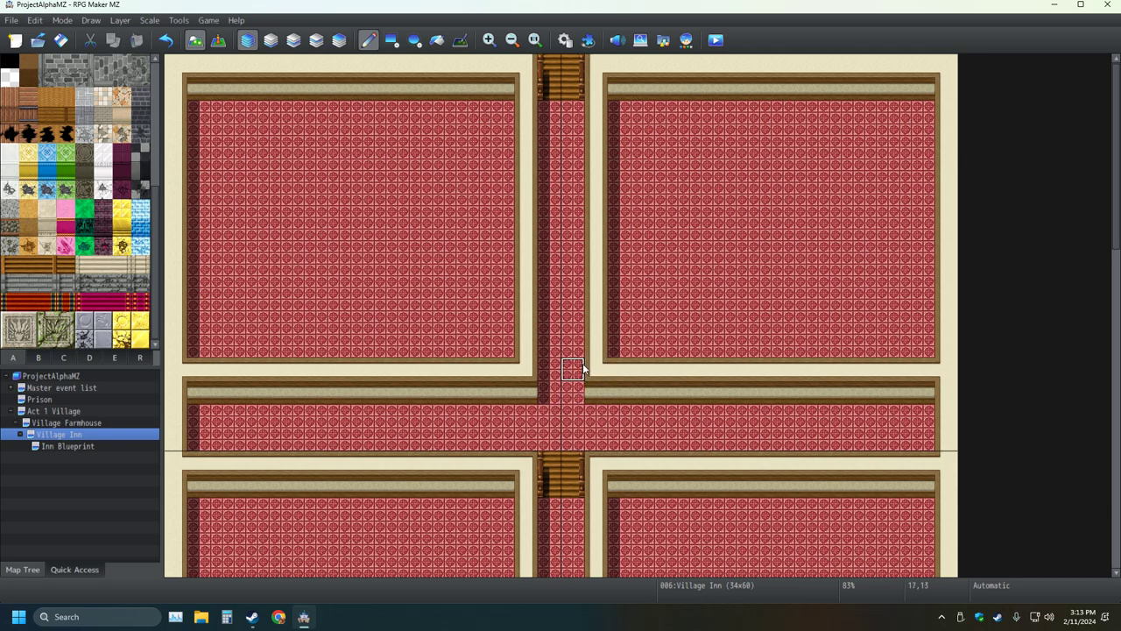
Step: Replace the stairs in columns 16 and 17 at the corridor's north end with a wall top on row 0 and a wall face on row 1
click(575, 83)
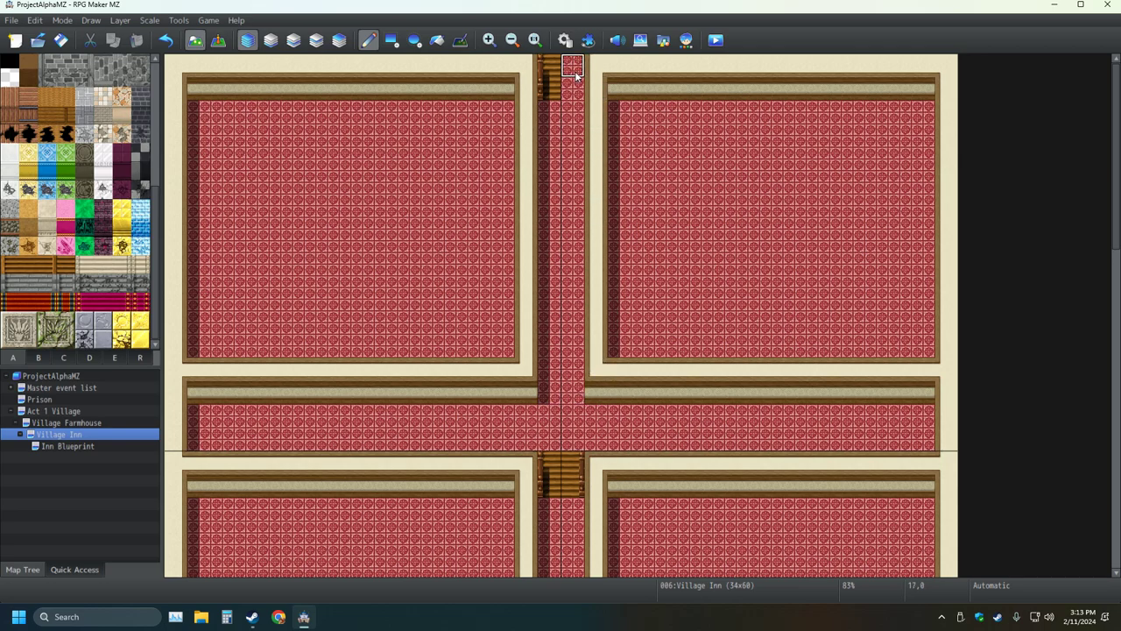
click(548, 82)
click(550, 87)
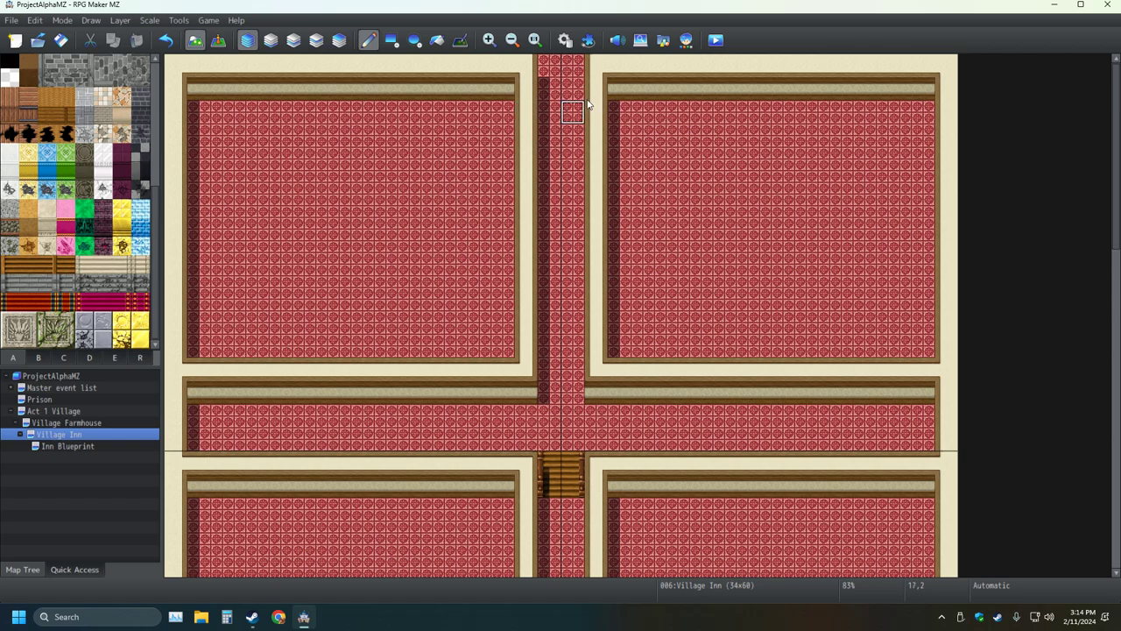
mouse_move(593, 68)
mouse_down()
mouse_move(552, 76)
mouse_move(603, 107)
mouse_move(619, 101)
mouse_move(548, 87)
mouse_up()
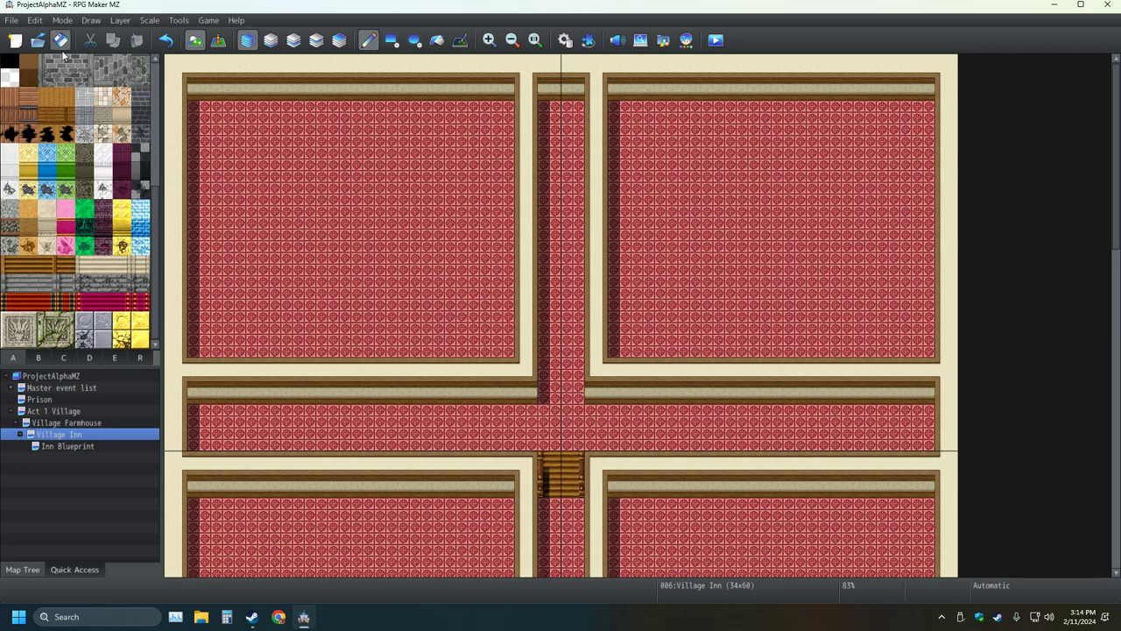
Step: Examine the Inn's duplicated sections down to the entrance hall and browse the furniture tiles
scroll(574, 342, down, 1)
scroll(573, 342, down, 10)
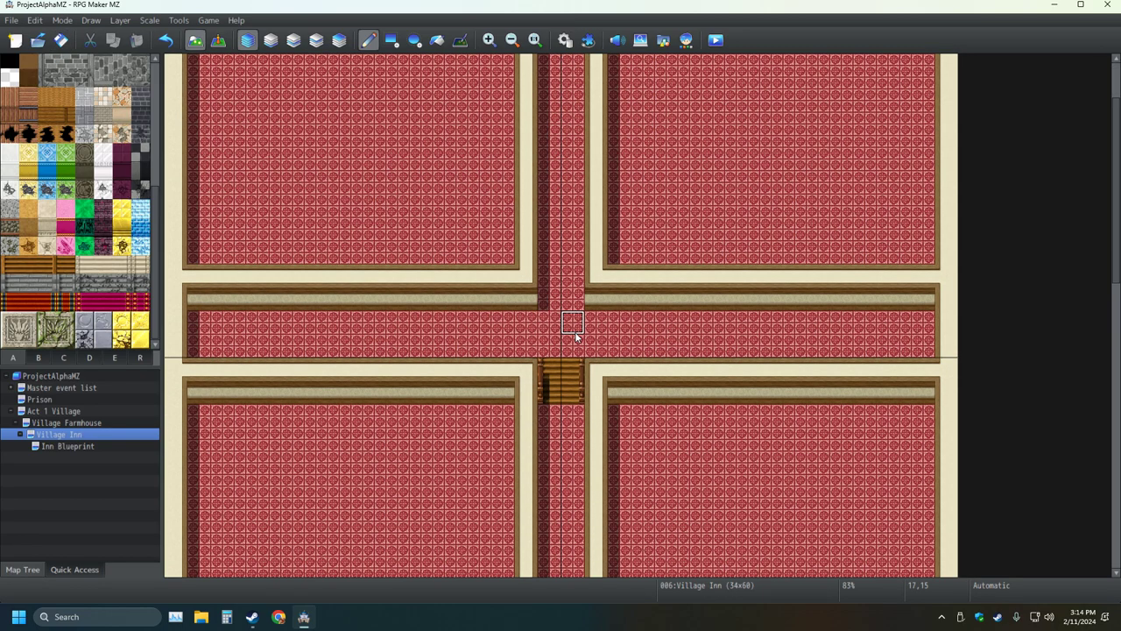
scroll(572, 329, down, 10)
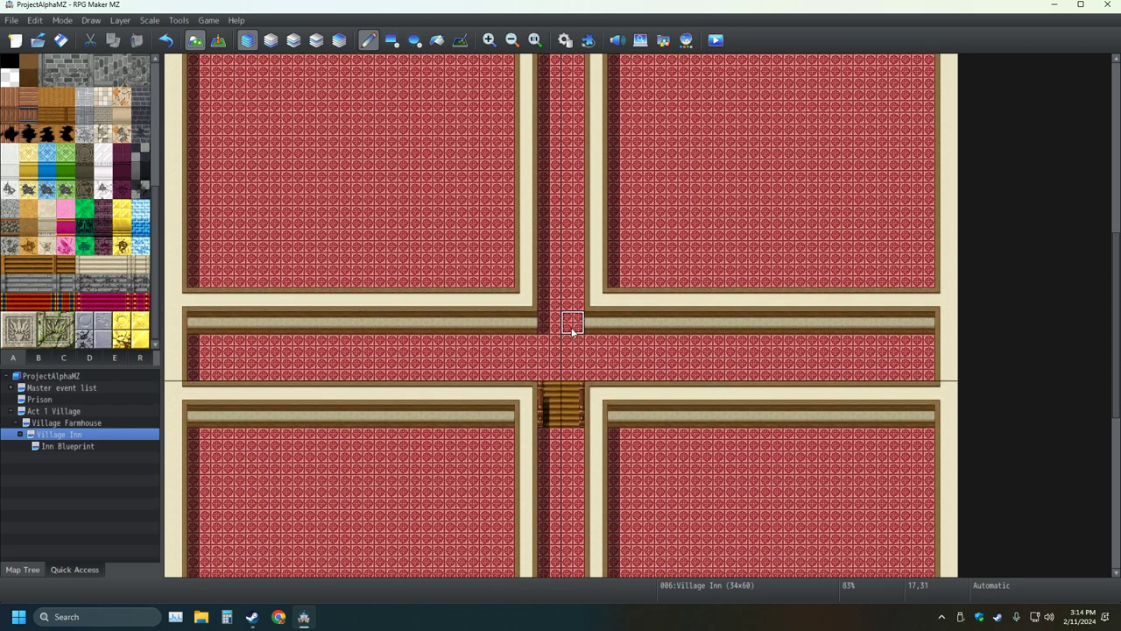
scroll(572, 333, down, 8)
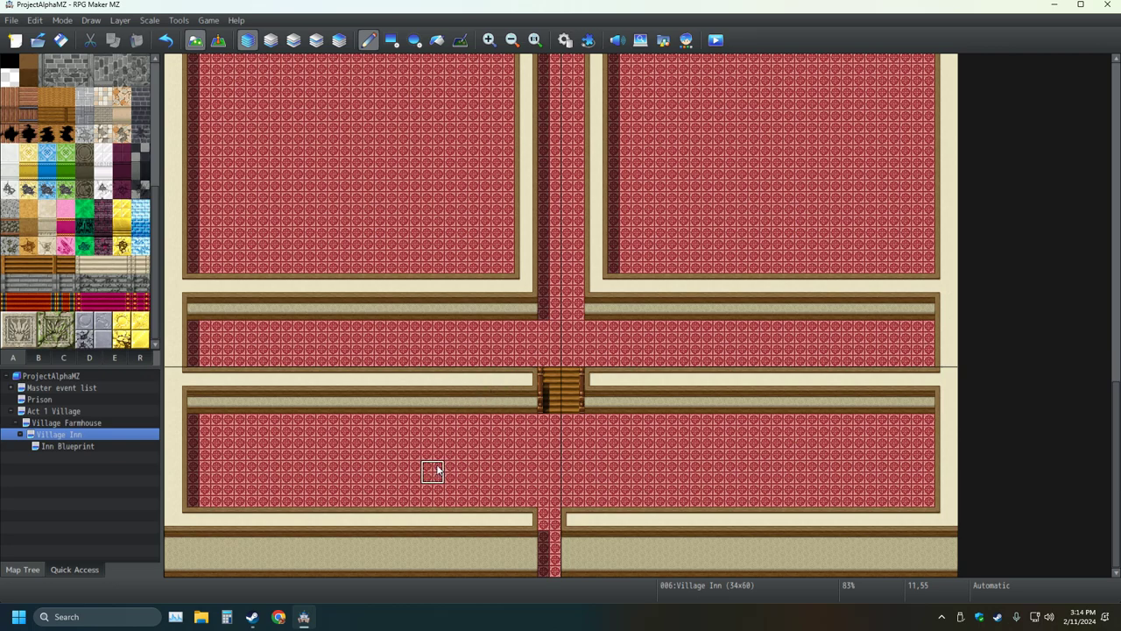
click(43, 359)
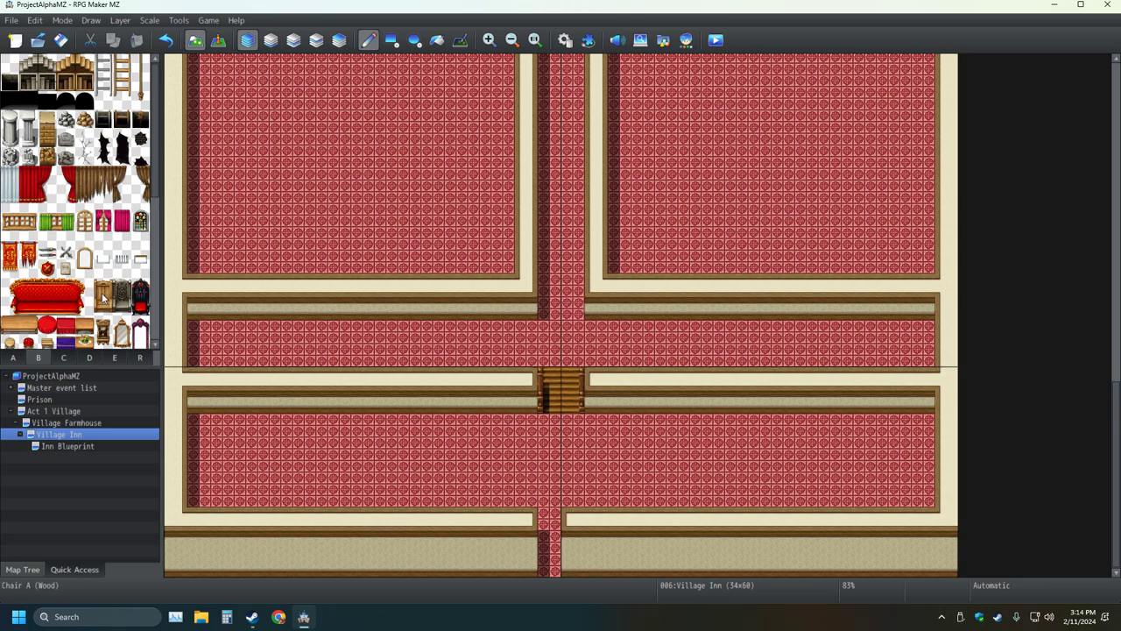
scroll(99, 307, down, 2)
scroll(99, 308, down, 5)
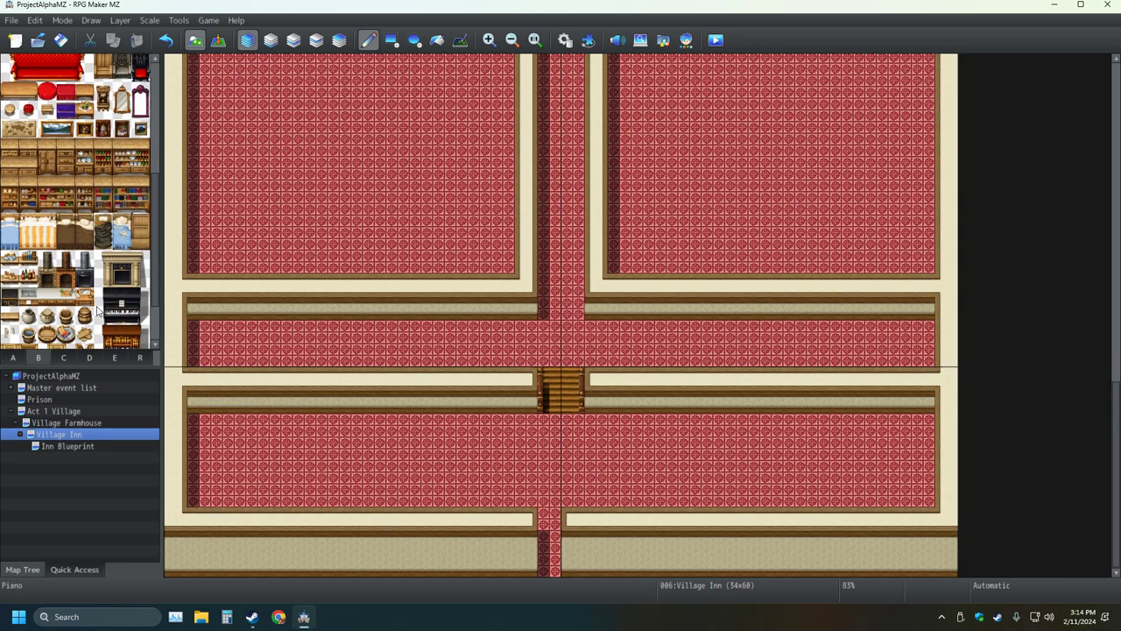
scroll(99, 308, down, 1)
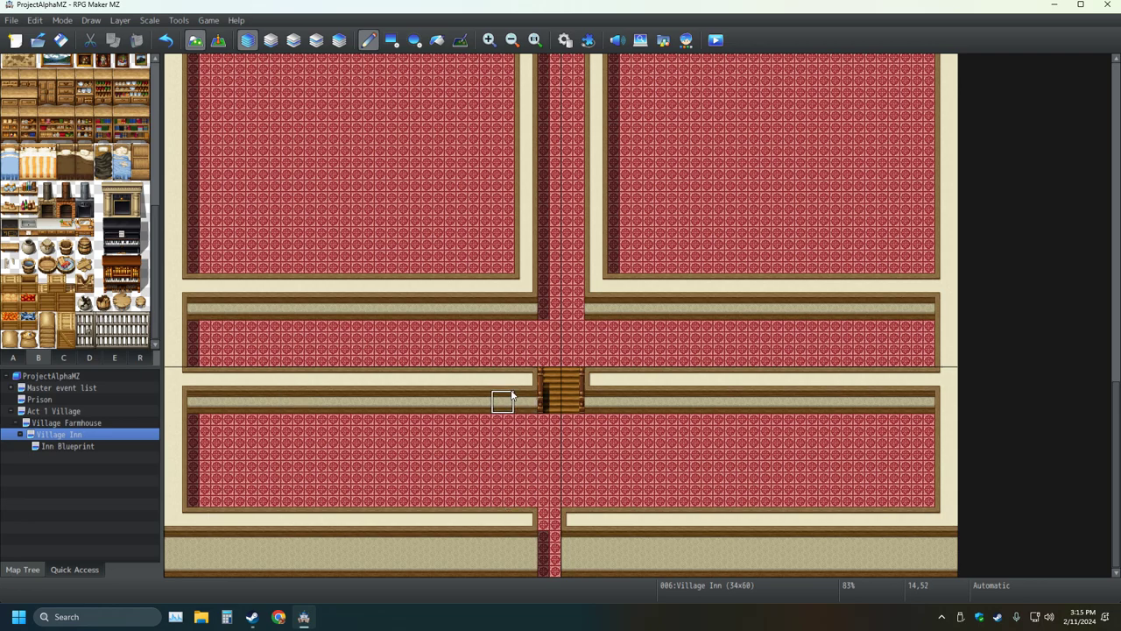
Step: Divide the entrance hall with a wall down column 14, leaving a red-floor doorway on row 54 and a wall face on row 53
drag(509, 406, 503, 477)
click(505, 490)
click(501, 448)
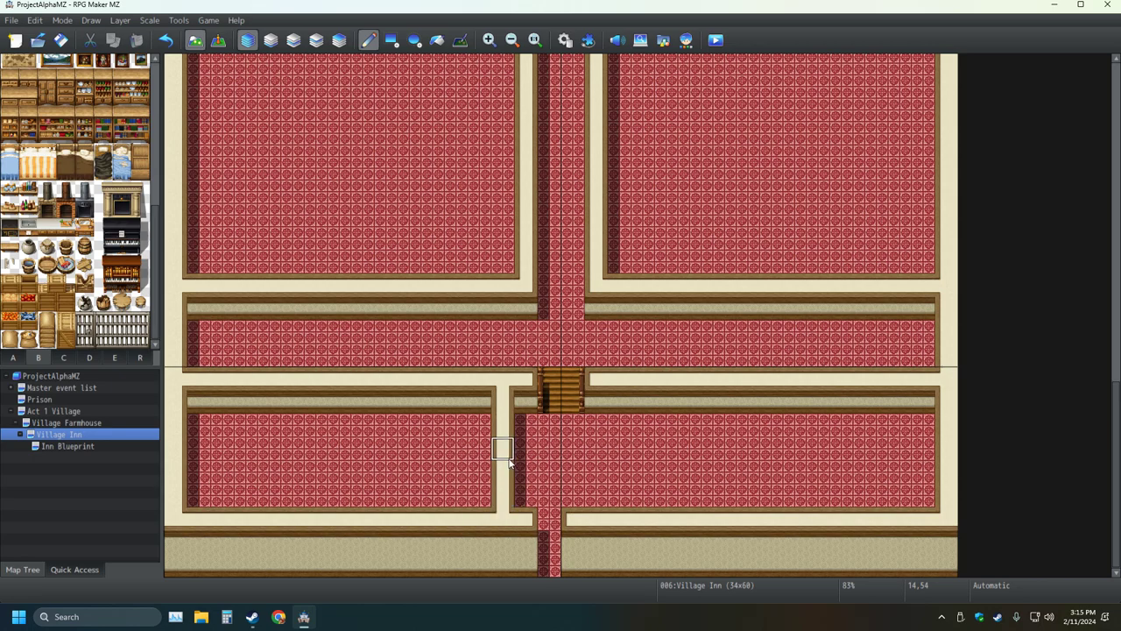
click(503, 423)
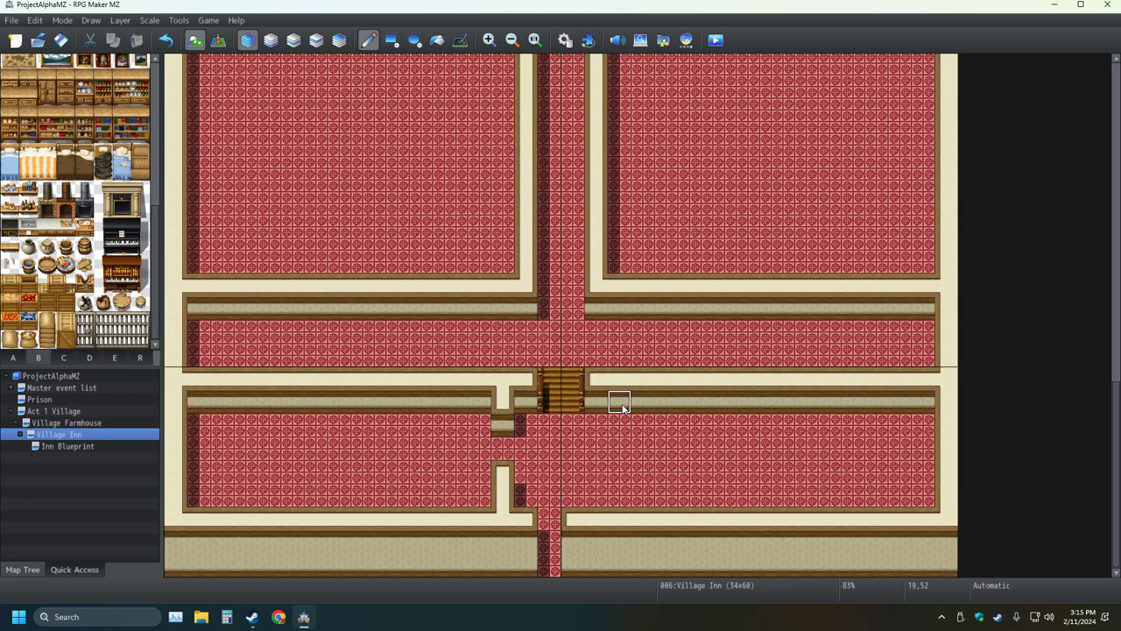
Step: Add a matching wall down column 19 of the entrance hall, with a red-floor doorway on row 54 and a wall face on row 53
drag(624, 400, 620, 519)
right_click(646, 468)
click(621, 448)
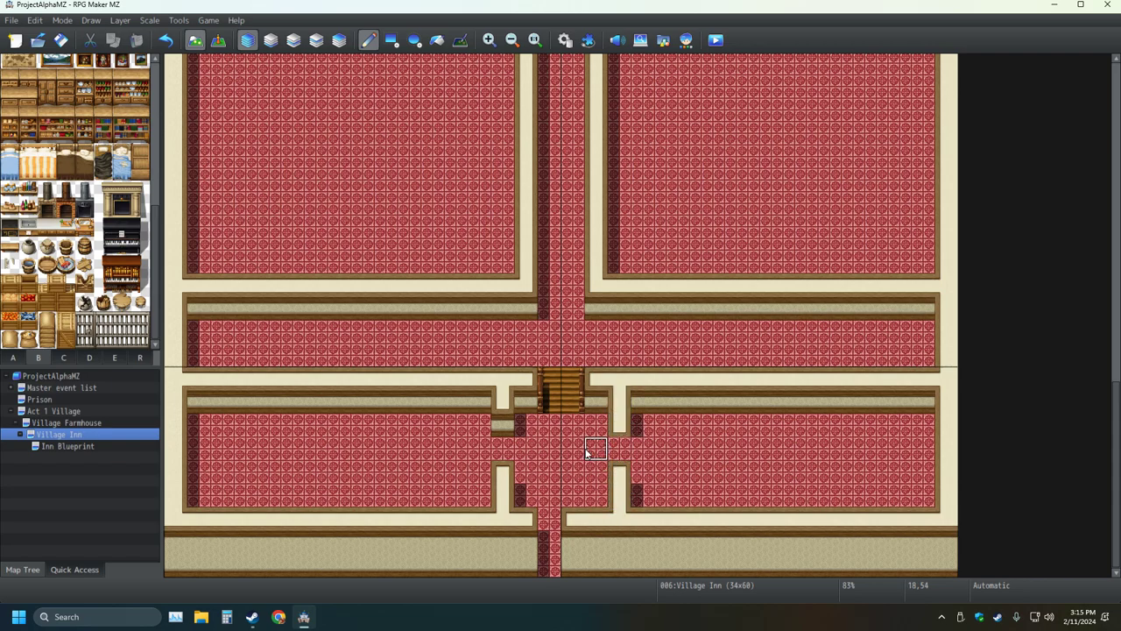
click(628, 431)
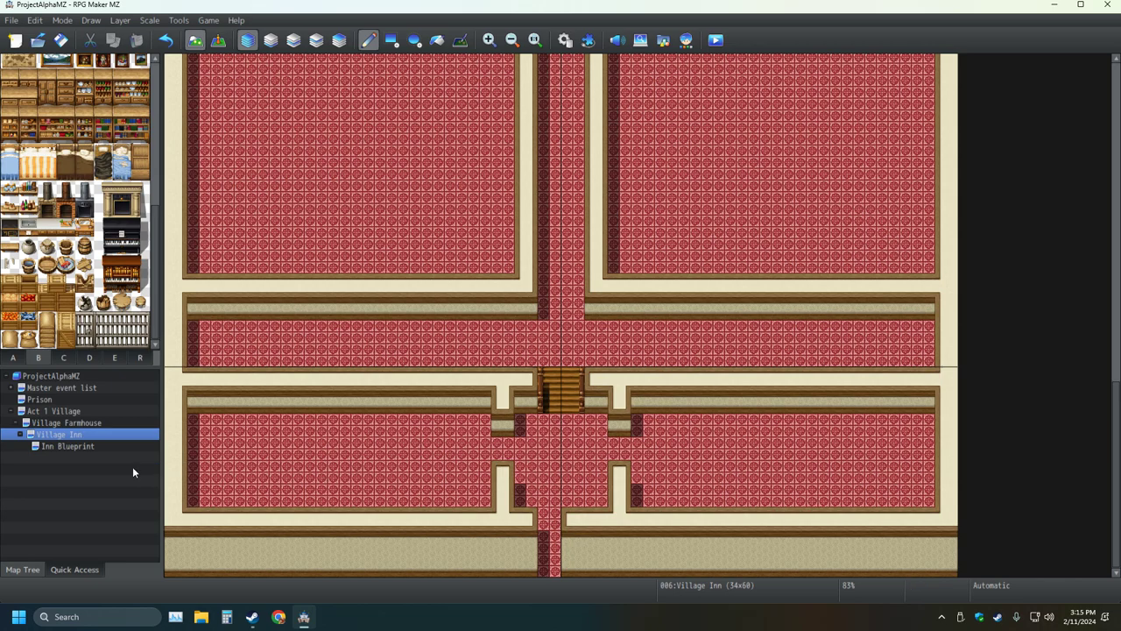
Step: Paint brown table counters along row 54 in both side rooms, columns 1–11 and 22–32, with end pieces at 11,53 and 22,53, and save
click(108, 446)
click(113, 434)
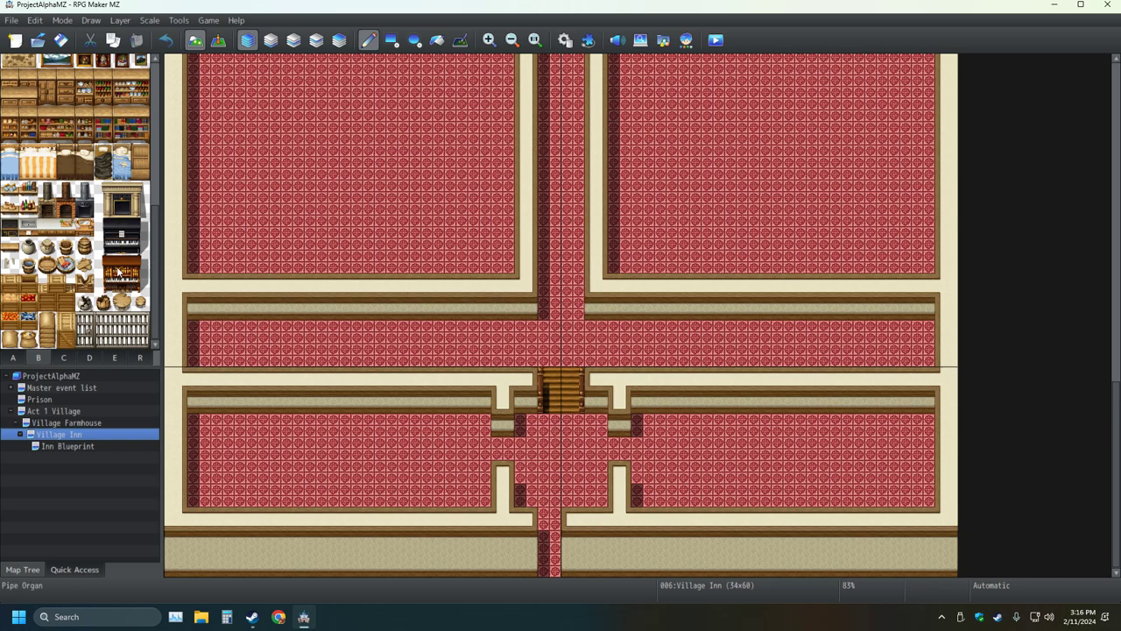
scroll(118, 272, up, 5)
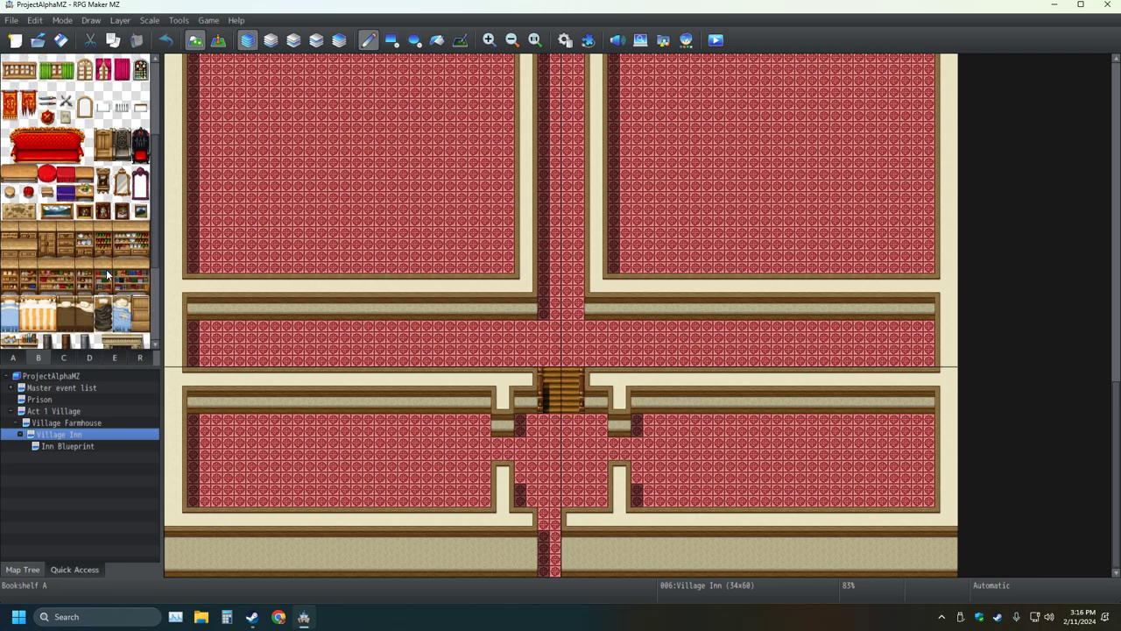
click(13, 357)
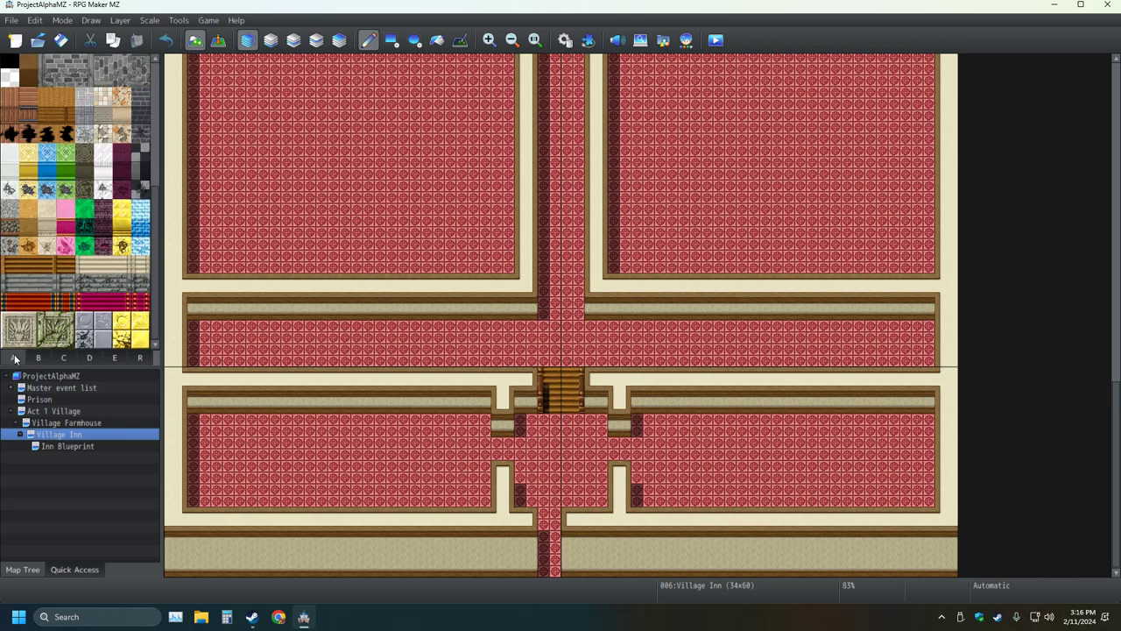
scroll(108, 340, up, 8)
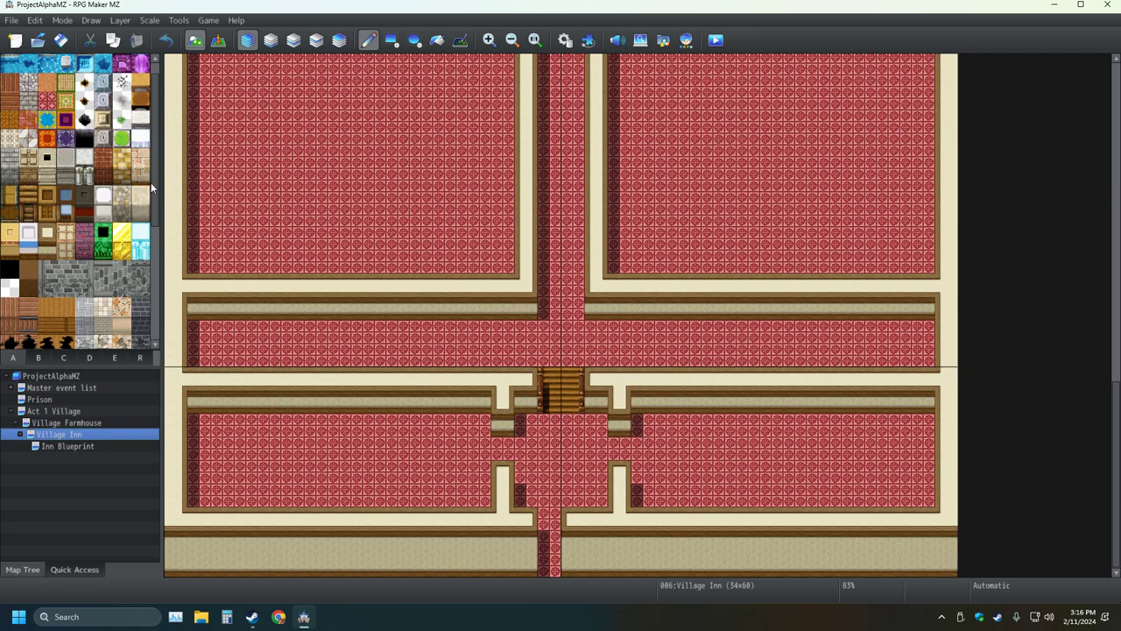
scroll(123, 202, up, 1)
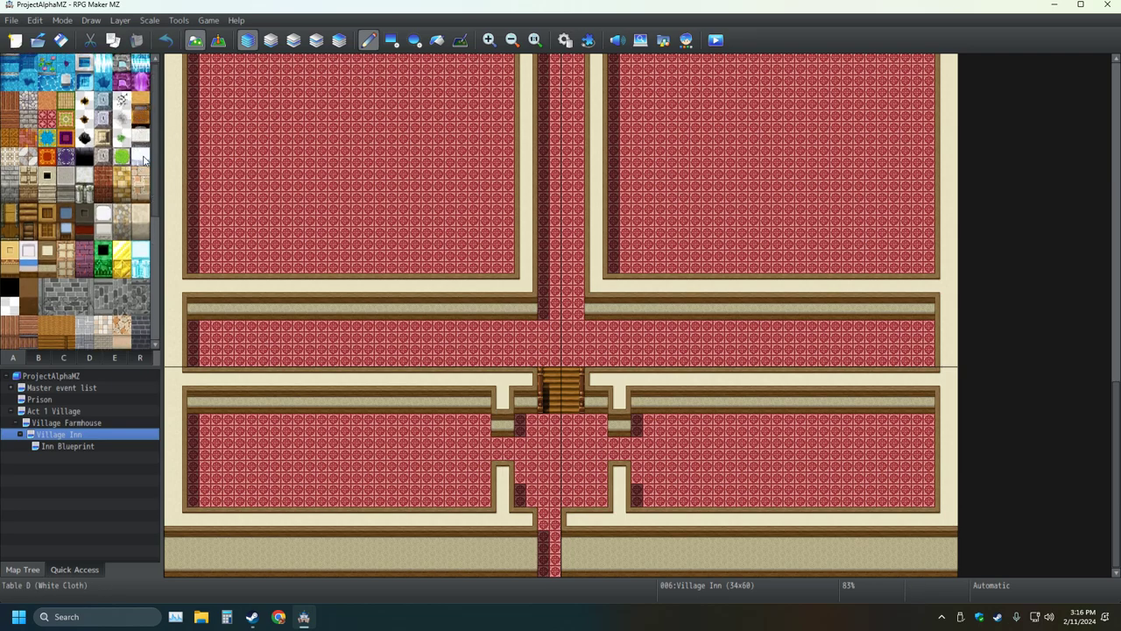
click(141, 119)
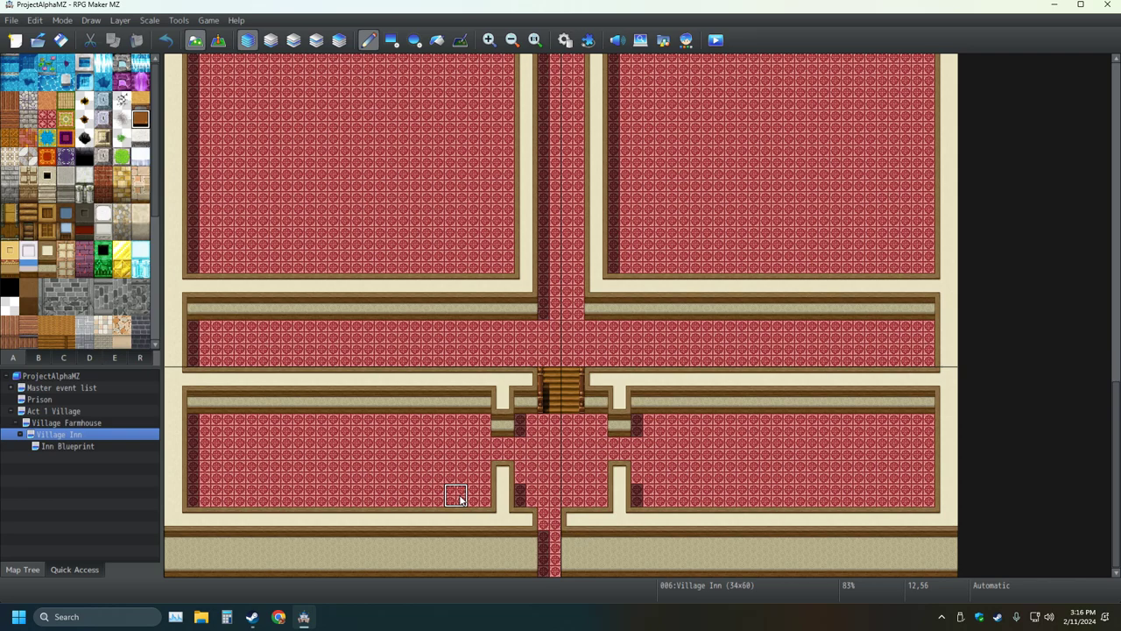
click(440, 433)
click(438, 451)
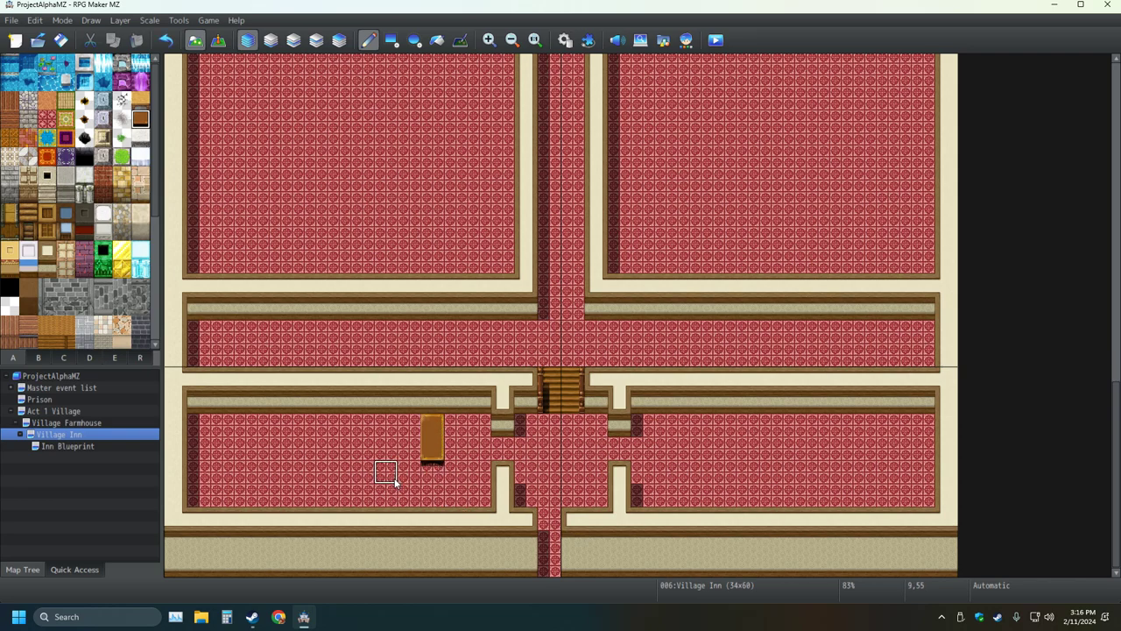
mouse_move(417, 456)
mouse_down()
mouse_move(219, 459)
mouse_move(312, 446)
mouse_up()
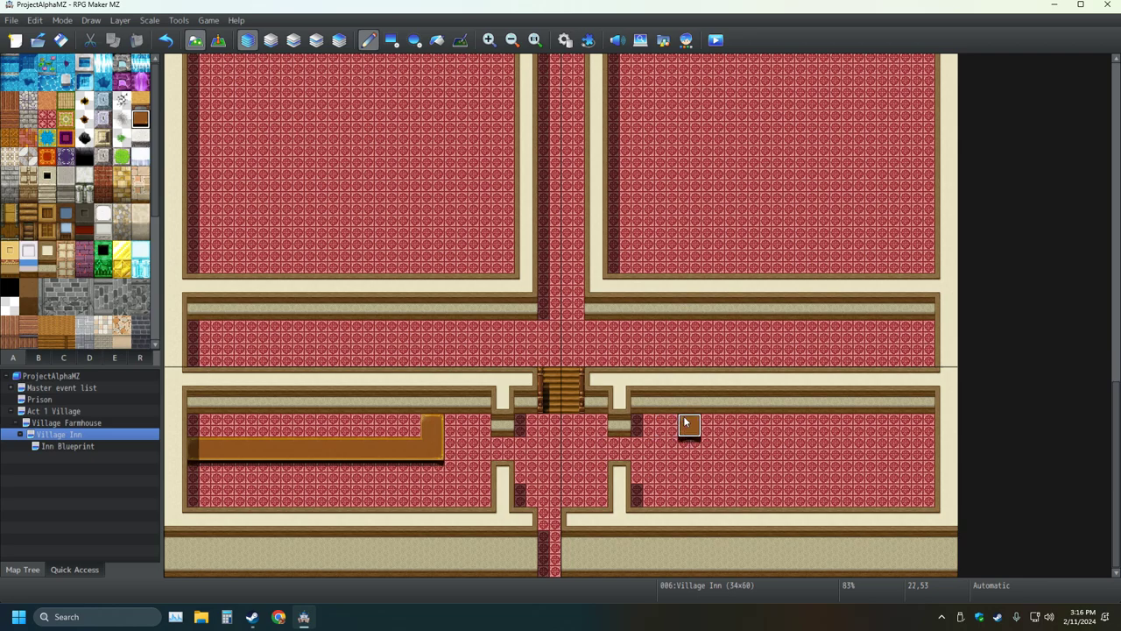
drag(706, 455, 925, 450)
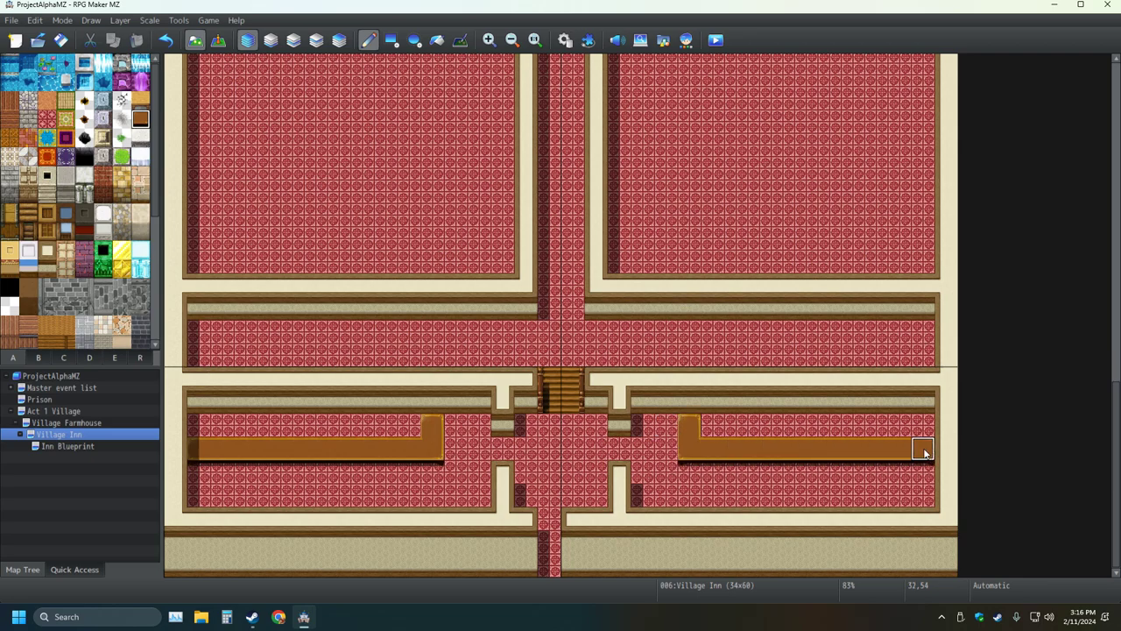
click(60, 40)
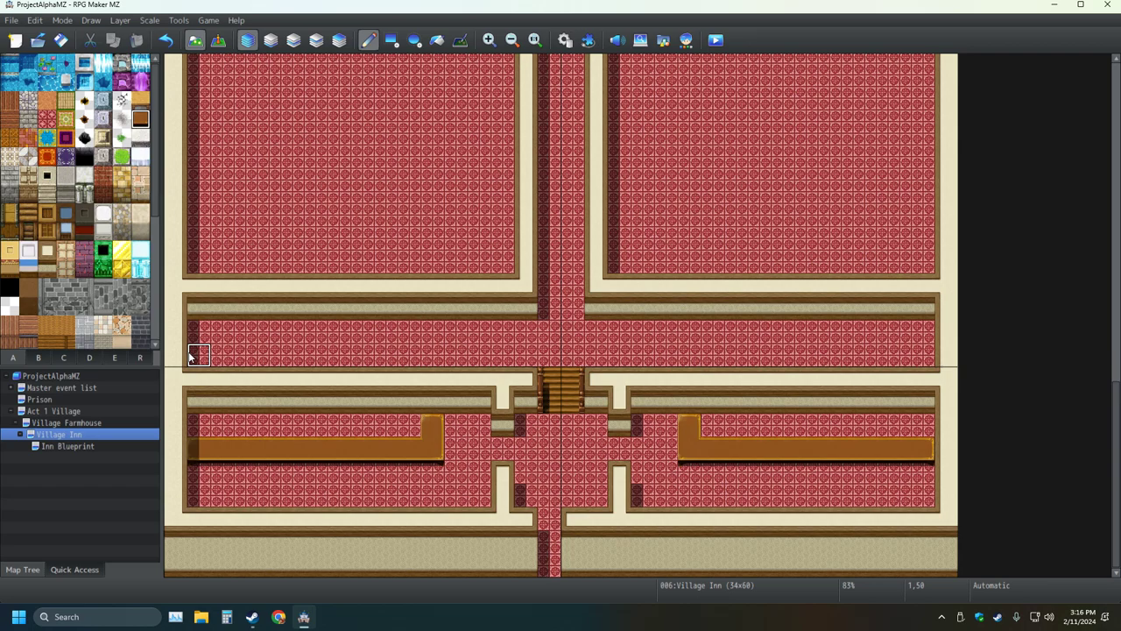
Step: Replace the counter end pieces at 11,53 and 22,53 with red floor, leaving both counters straight
scroll(83, 280, down, 5)
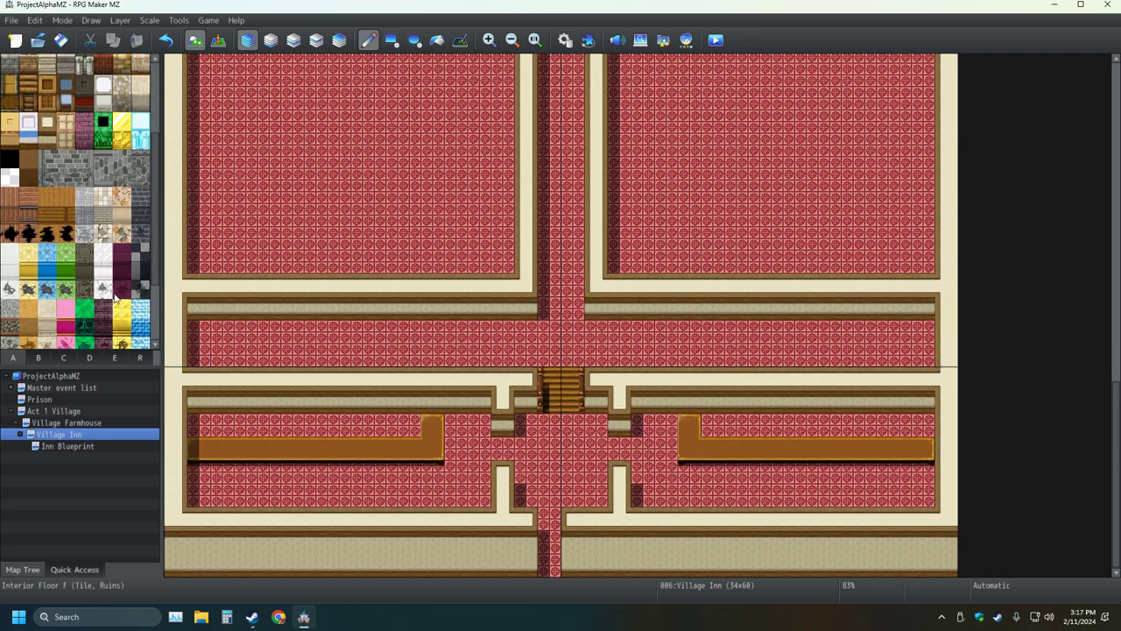
scroll(114, 297, down, 4)
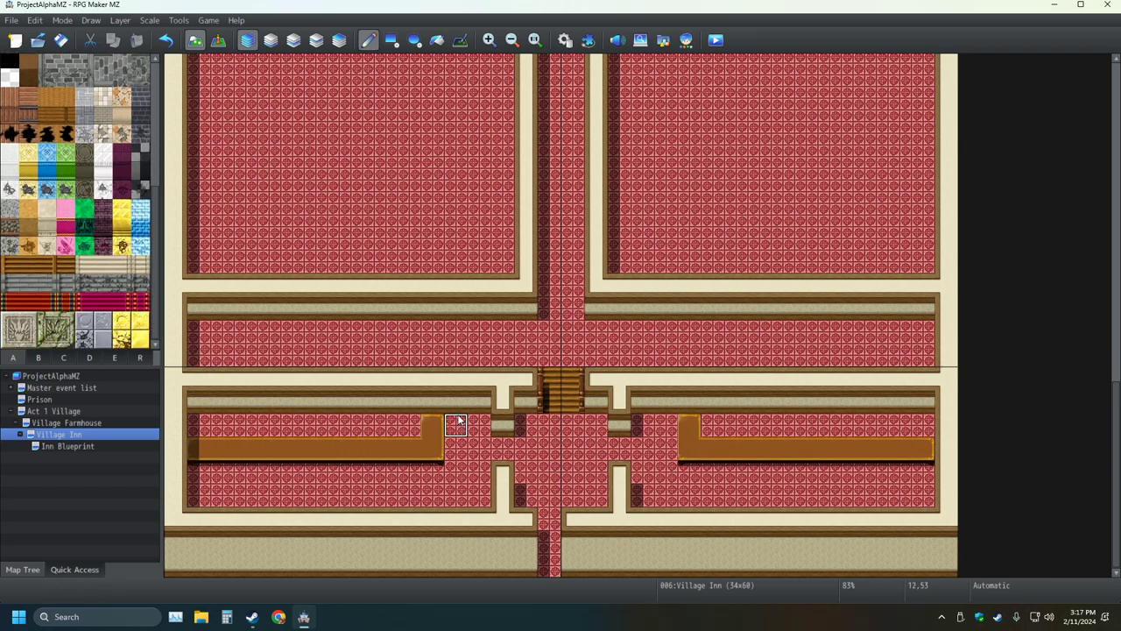
click(432, 425)
click(689, 426)
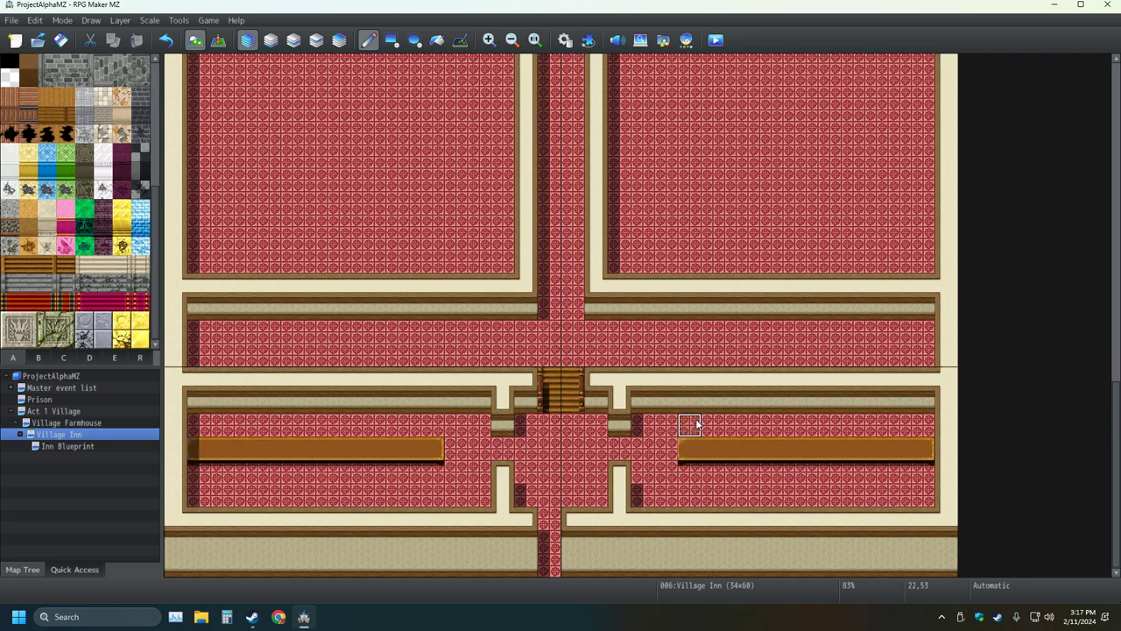
Step: Browse the tileset pages for chairs and other furniture to go with the counters
click(37, 358)
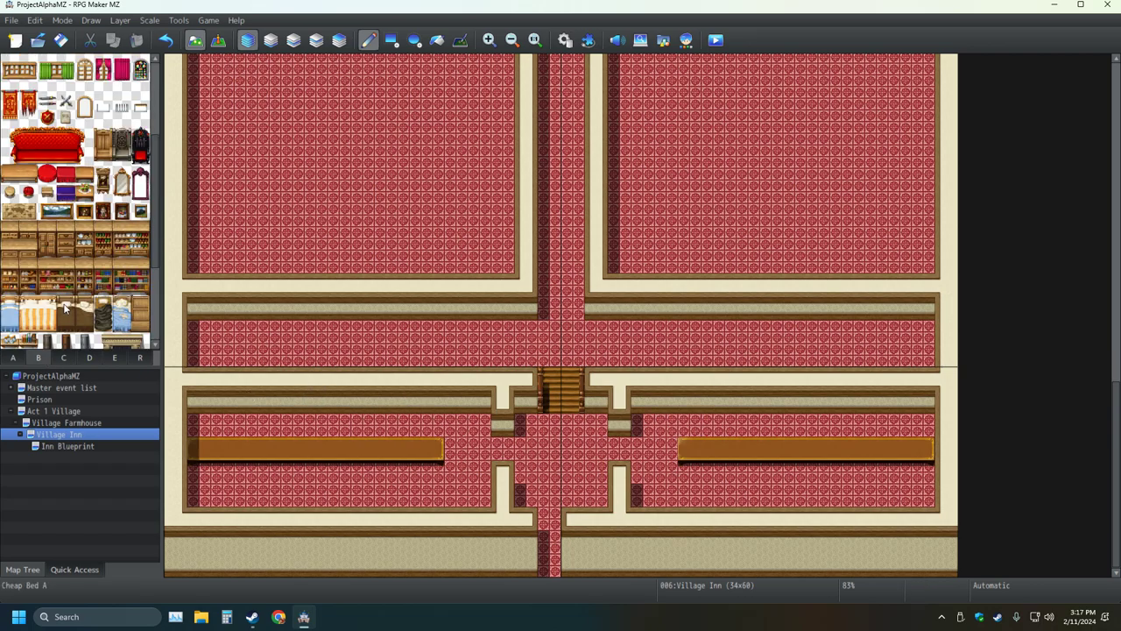
scroll(64, 307, down, 5)
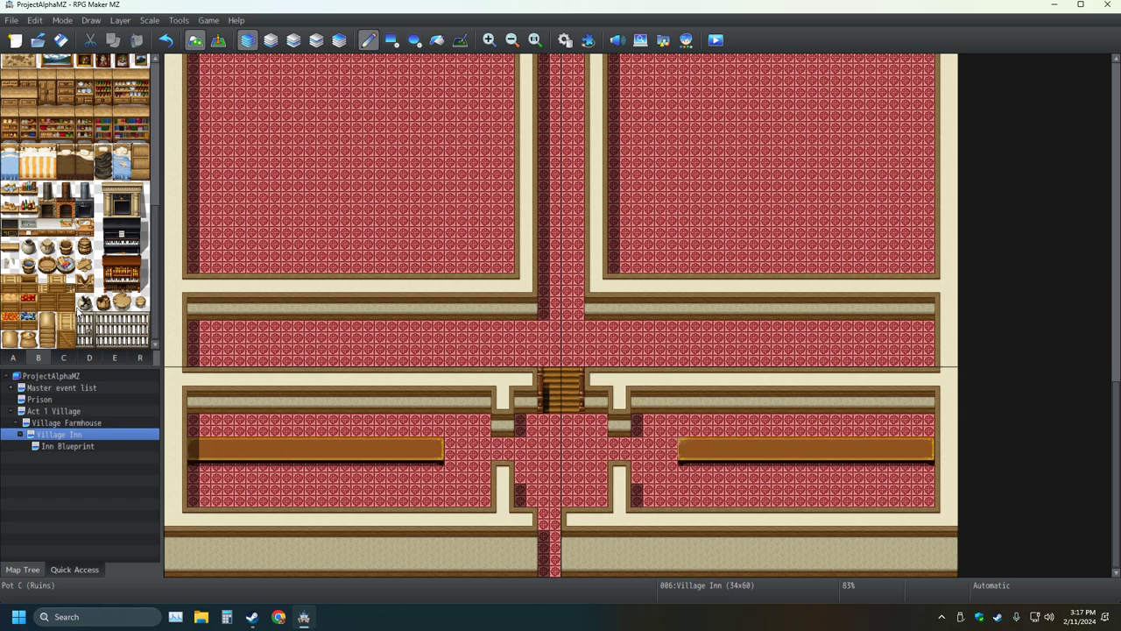
scroll(77, 308, down, 5)
click(63, 357)
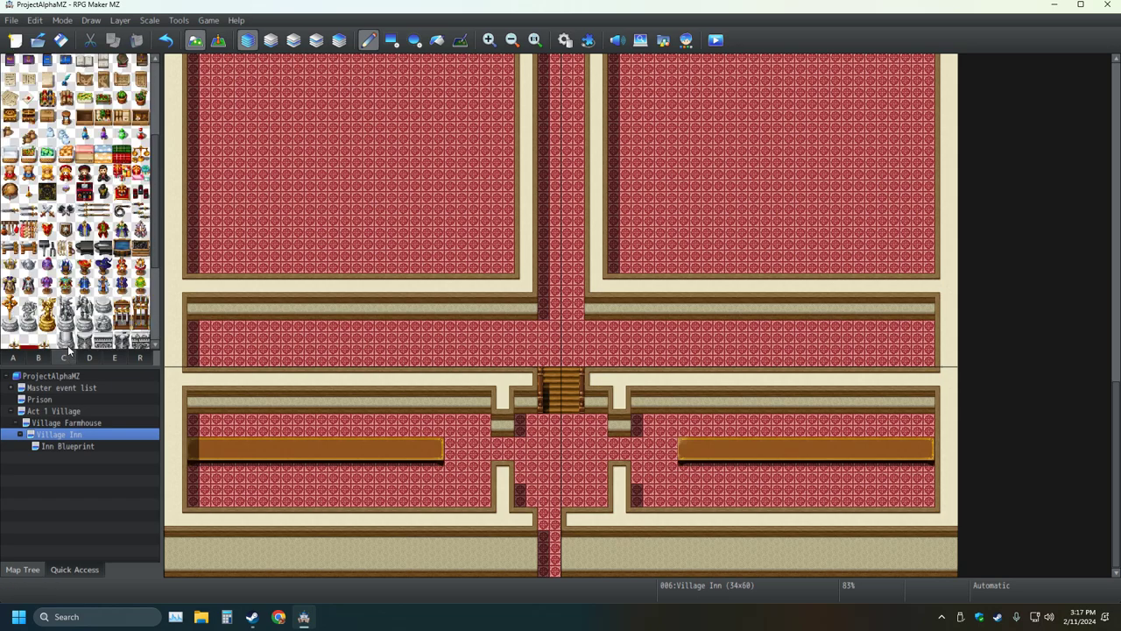
scroll(96, 317, down, 5)
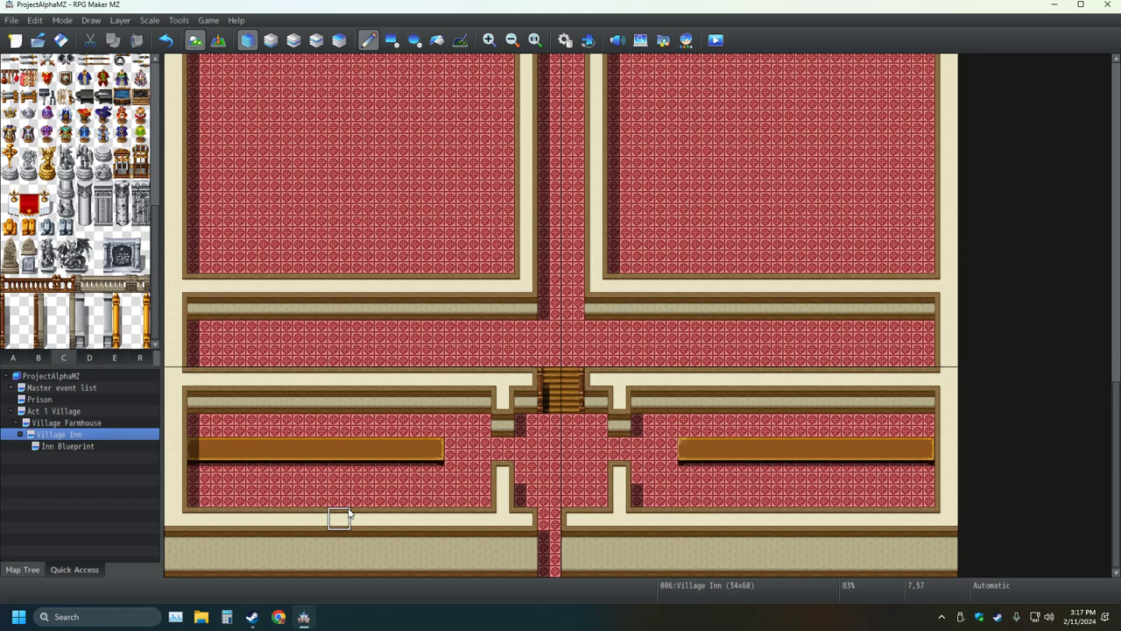
click(89, 358)
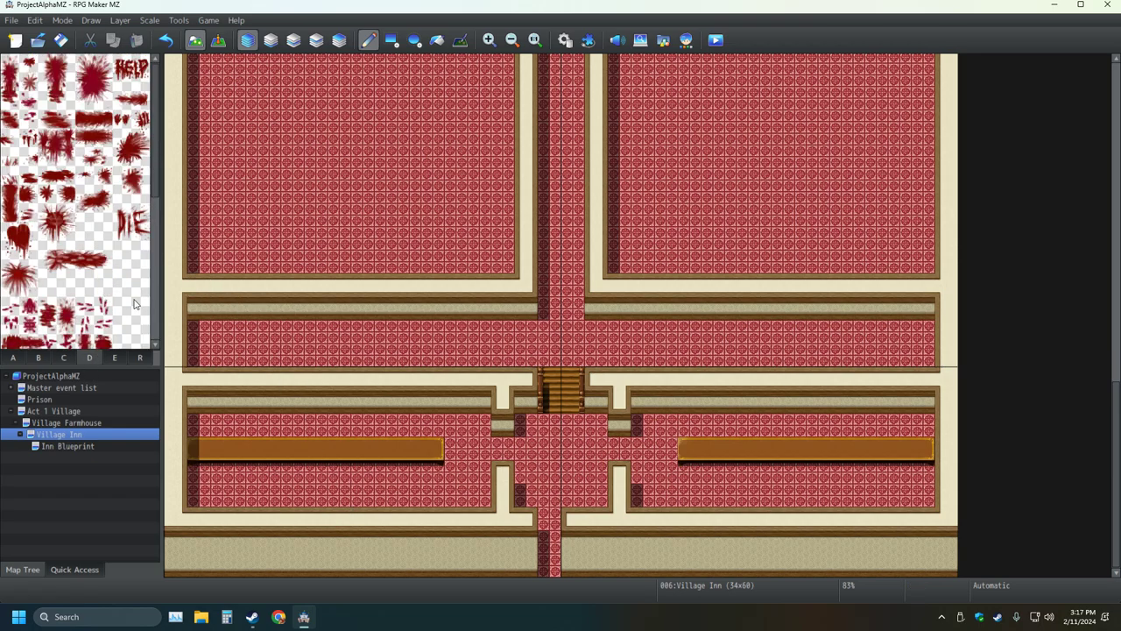
scroll(119, 337, down, 1)
click(114, 358)
click(63, 359)
click(14, 358)
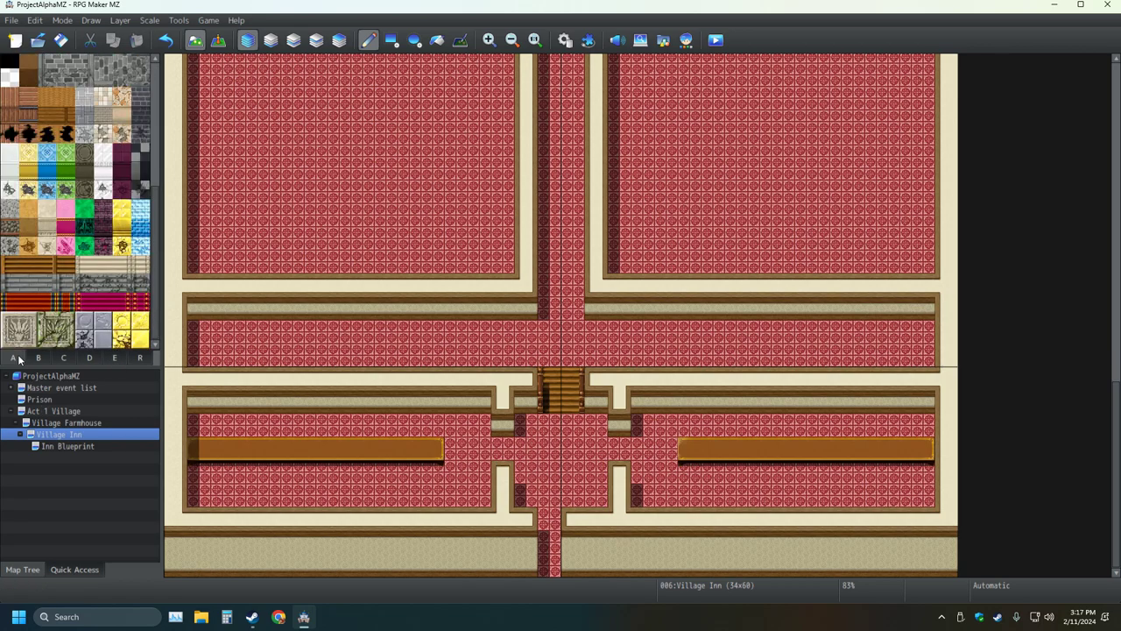
Step: Place grey chairs behind the west room's counter on row 53 at columns 2, 5, 8 and 11
click(115, 358)
scroll(88, 266, down, 3)
click(14, 278)
click(432, 425)
click(362, 425)
click(292, 425)
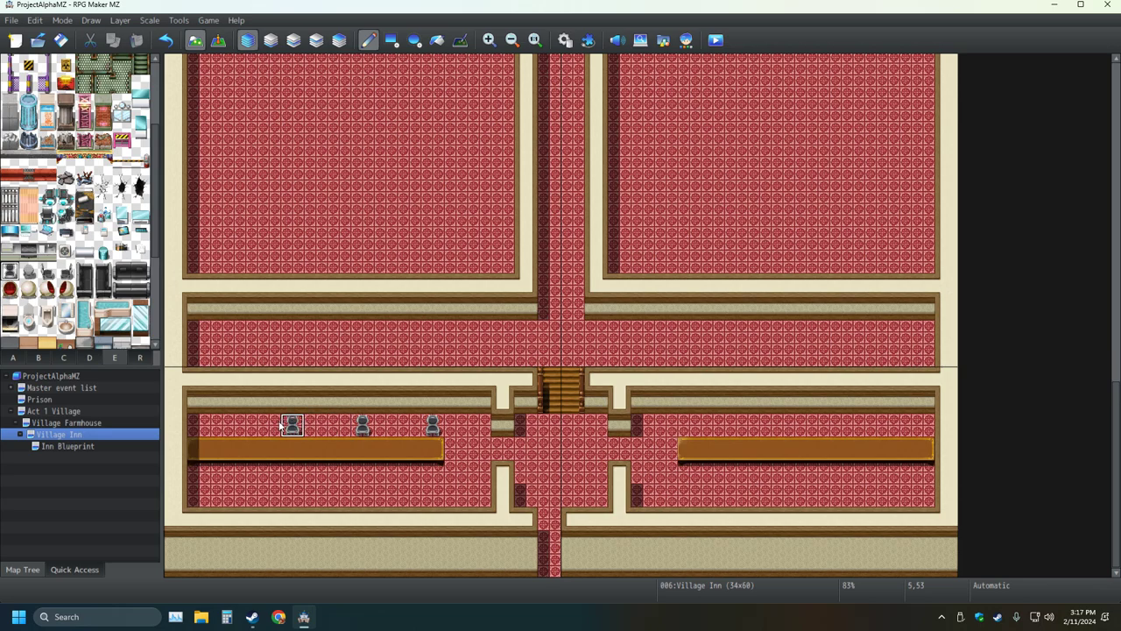
click(222, 425)
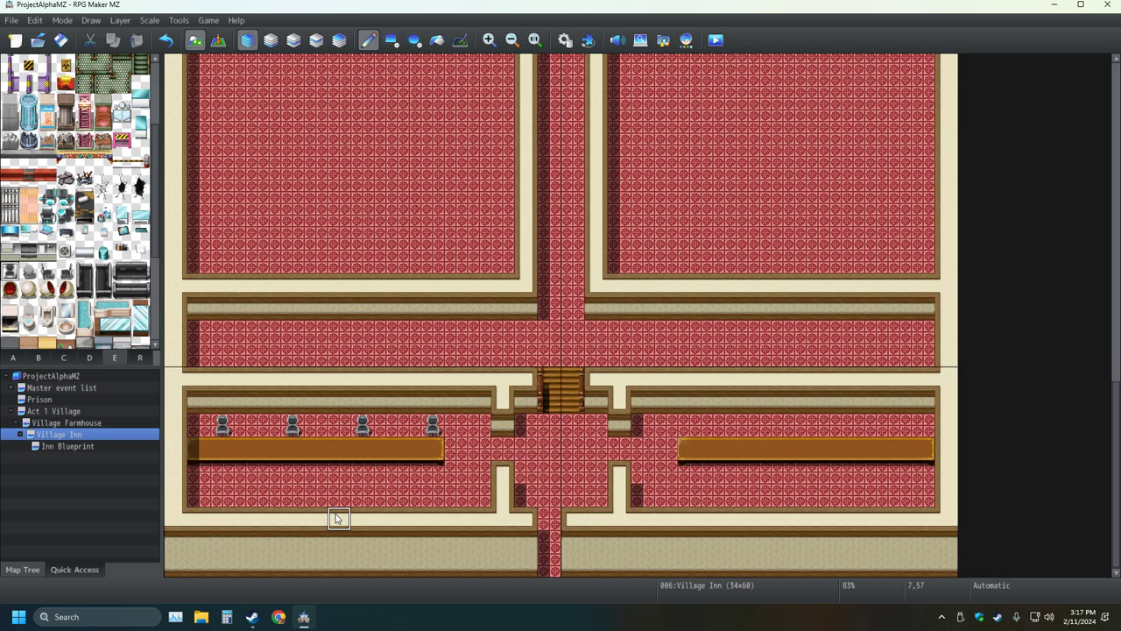
Step: Place grey chairs behind the east room's counter on row 53 at columns 22, 25, 28 and 31, and save the project
click(689, 425)
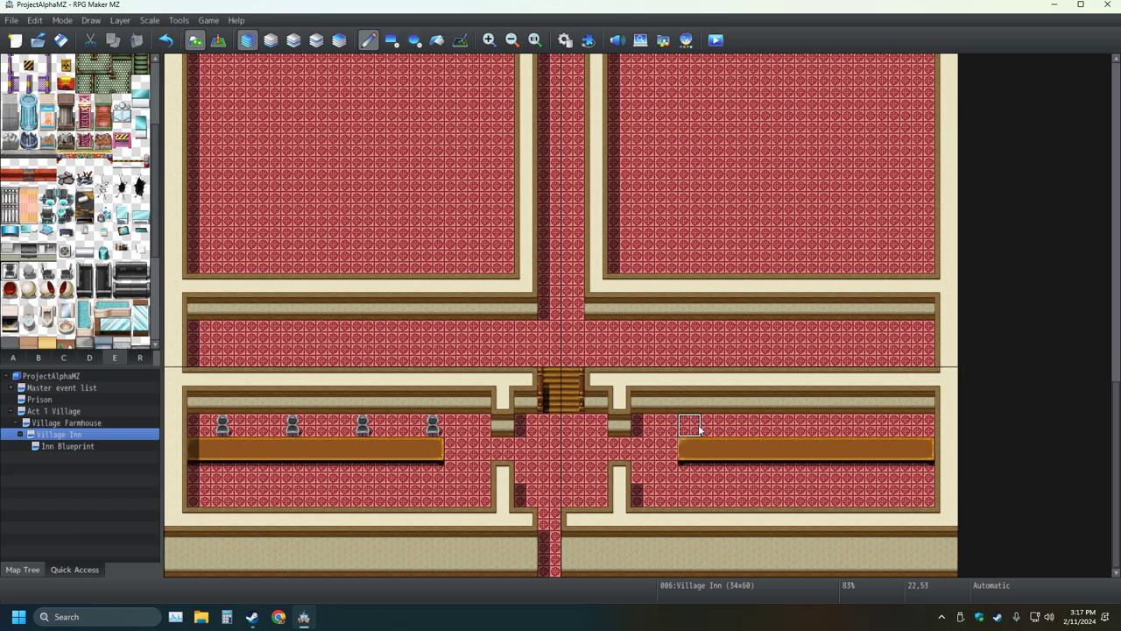
click(760, 425)
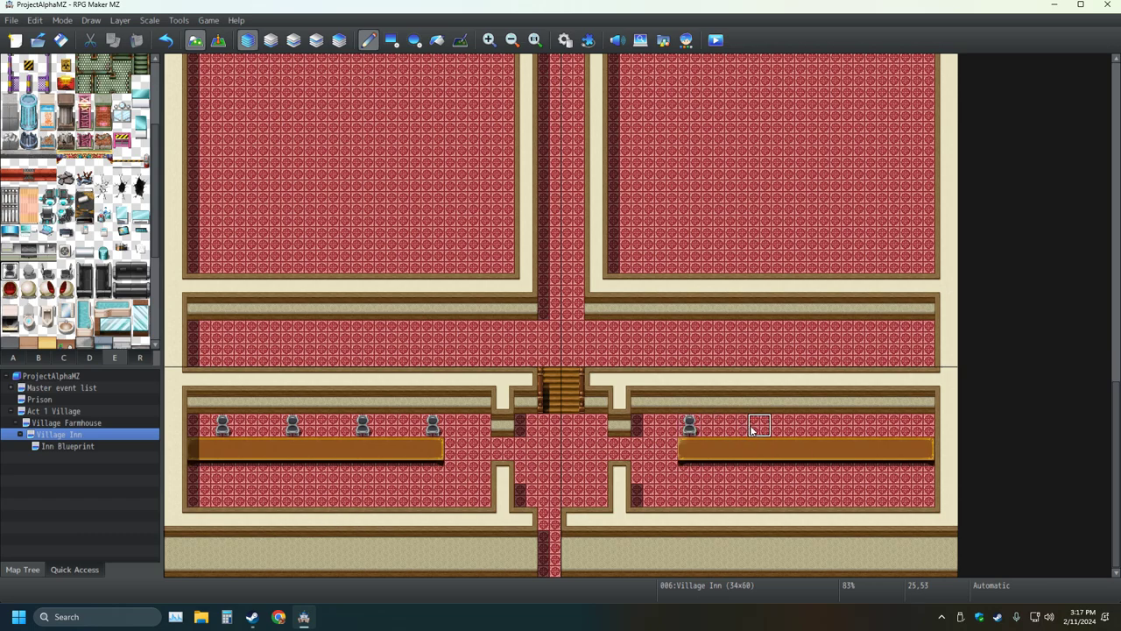
click(829, 425)
click(900, 425)
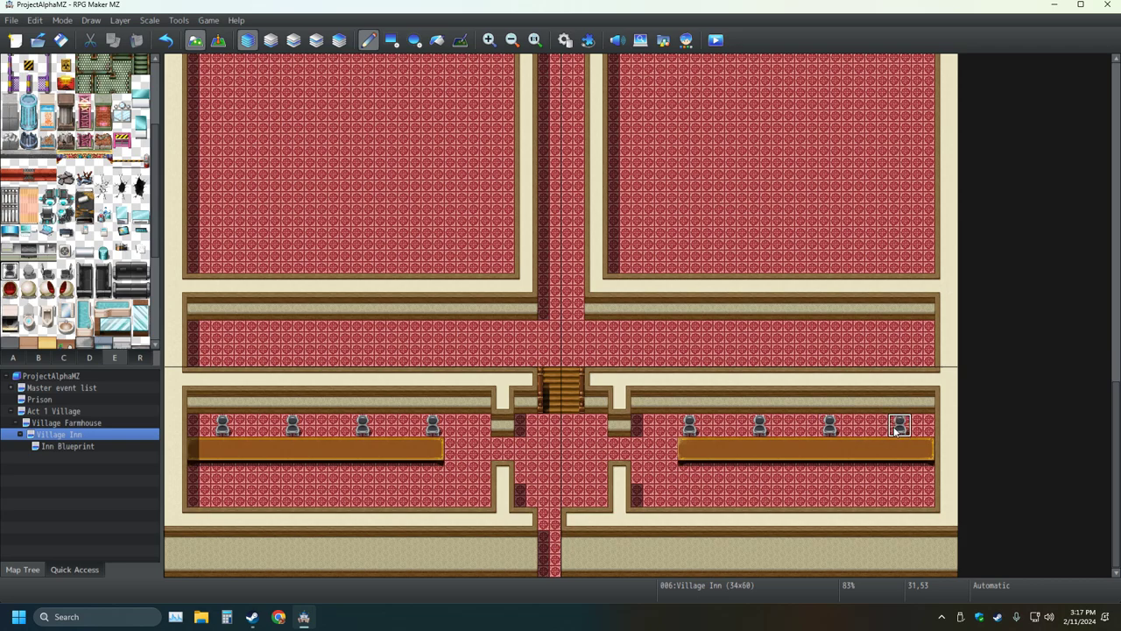
click(60, 39)
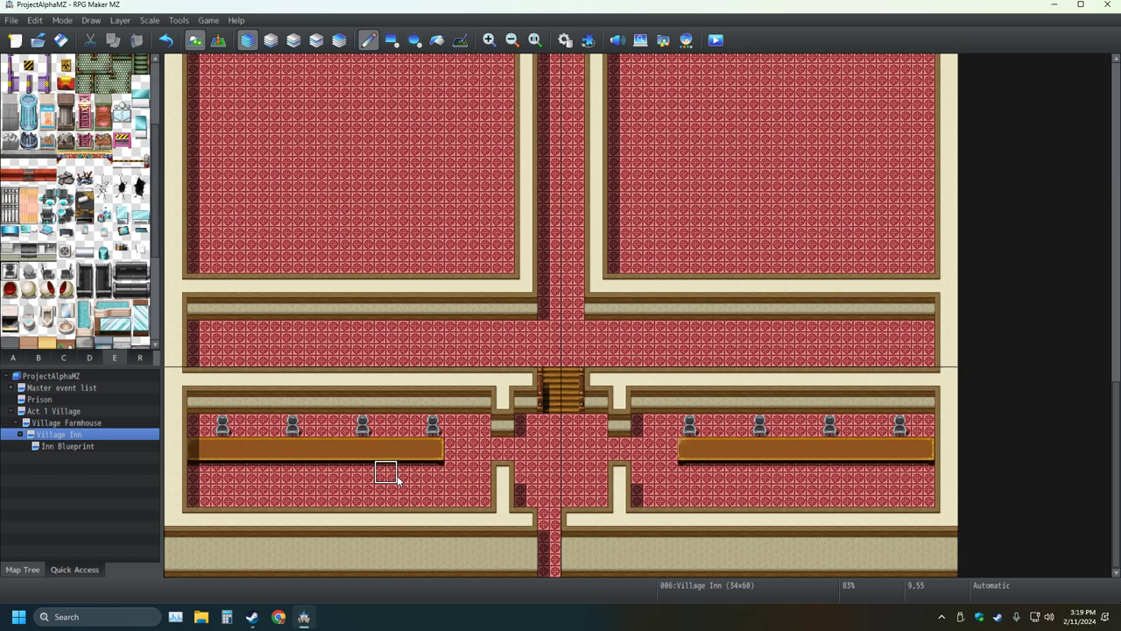
Step: Cut the west counter back to column 6, removing its two easternmost chairs, and place a separate desk in columns 10–12 with a chair at 11,53
click(433, 427)
click(363, 426)
drag(333, 452, 428, 459)
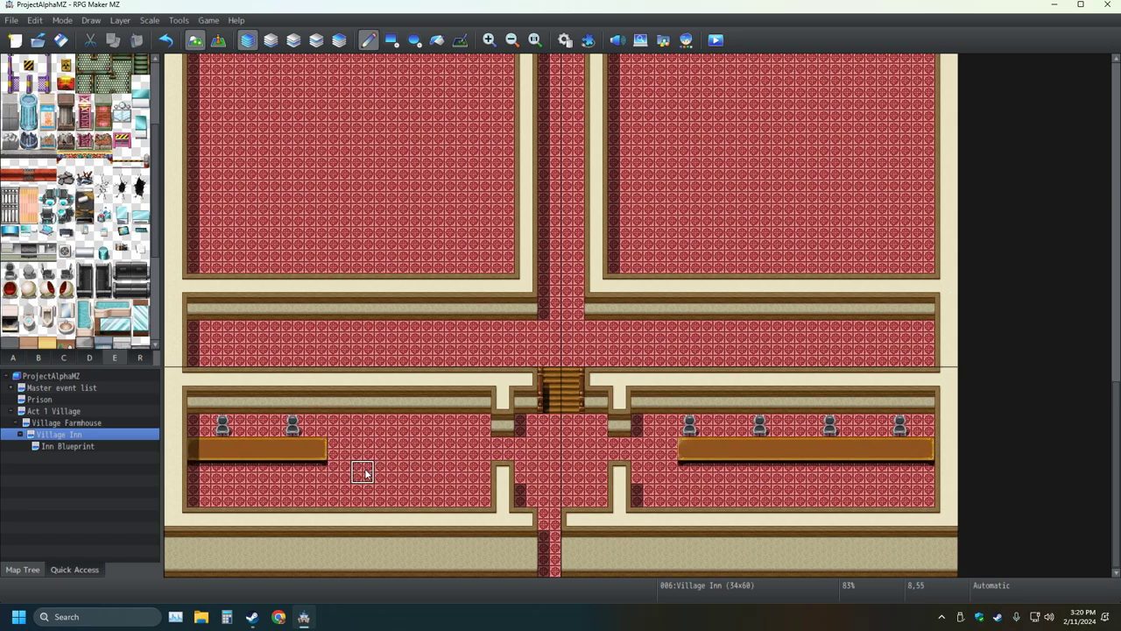
click(432, 427)
right_drag(312, 462, 278, 456)
click(402, 457)
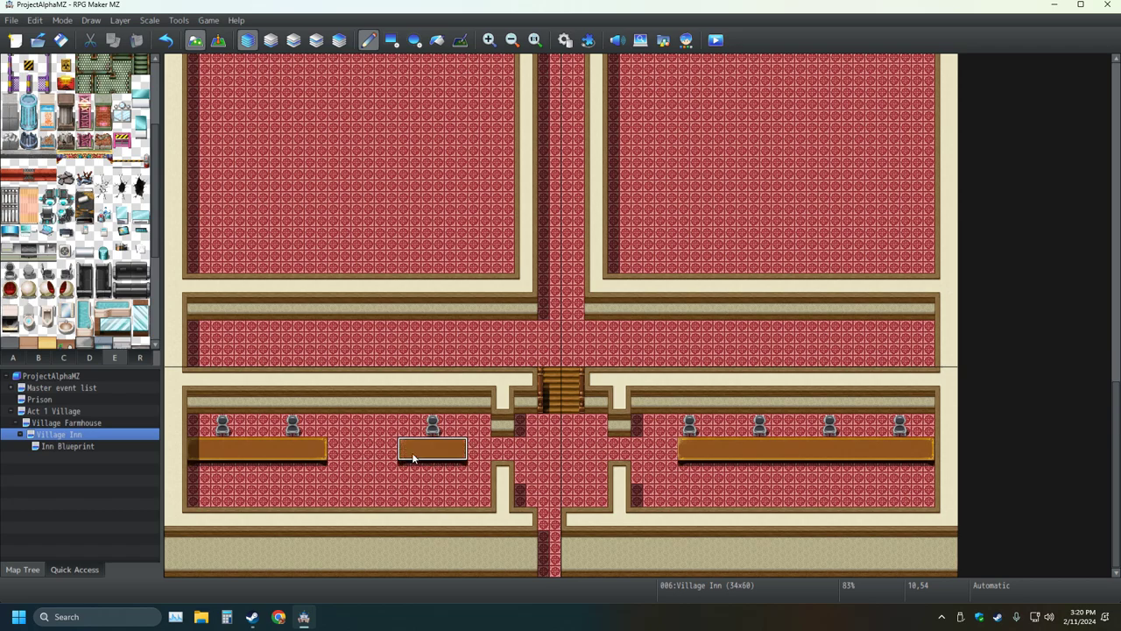
Step: Shorten the westernmost desk to columns 1–3 with only its first chair, and shift the second desk to columns 9–11 with its chair at 10,53
right_click(338, 469)
mouse_move(323, 457)
mouse_down()
mouse_move(274, 448)
mouse_move(299, 434)
mouse_up()
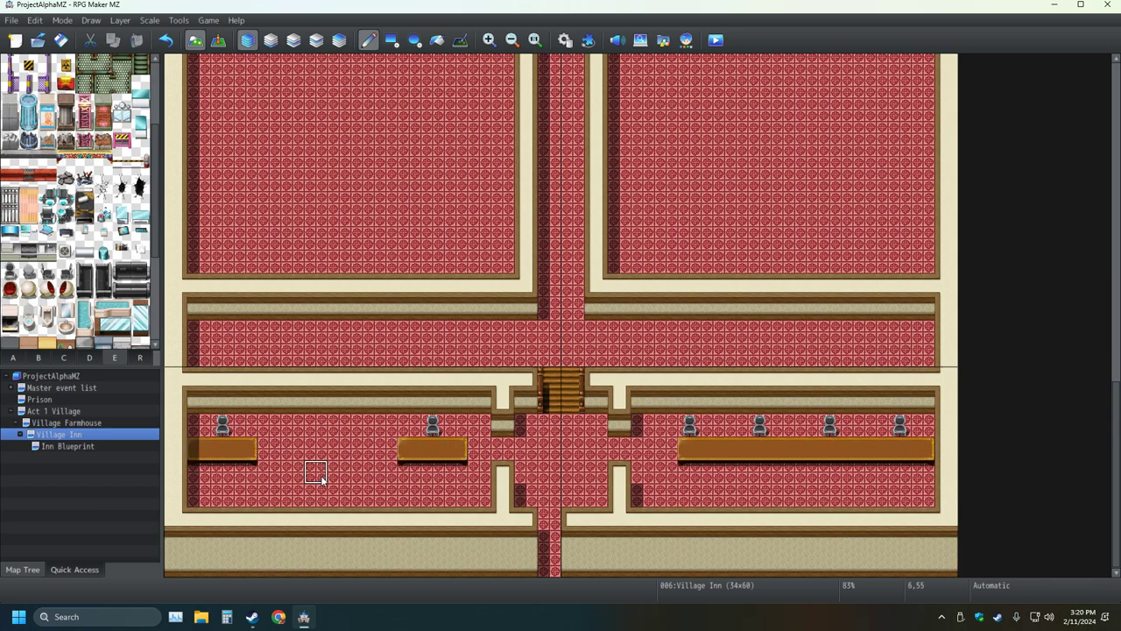
click(455, 449)
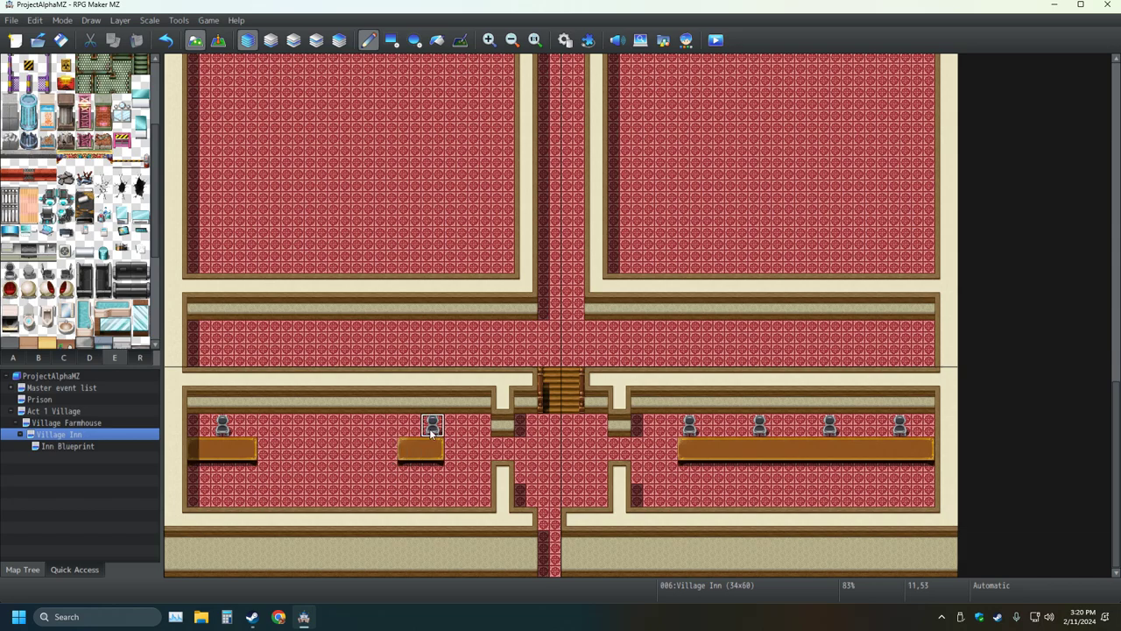
click(409, 427)
click(433, 426)
click(385, 448)
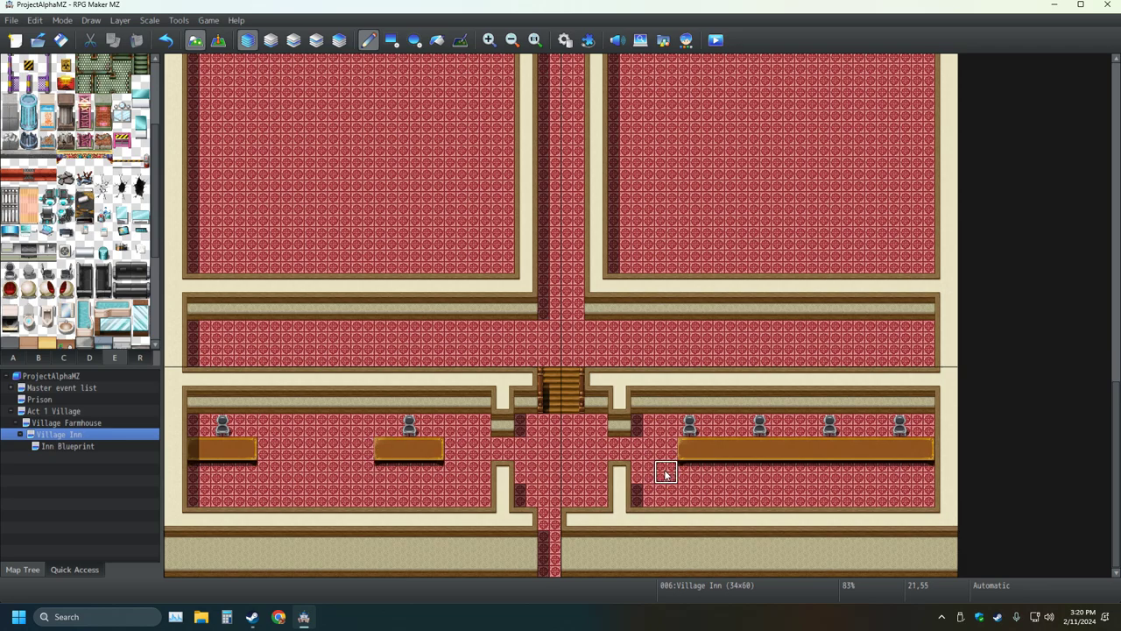
Step: Replace the east room's counter and chairs with two copies of the west desk-and-chair set, in columns 22–24 and 30–32
click(391, 40)
mouse_move(659, 430)
mouse_down()
mouse_move(794, 453)
mouse_move(917, 452)
mouse_up()
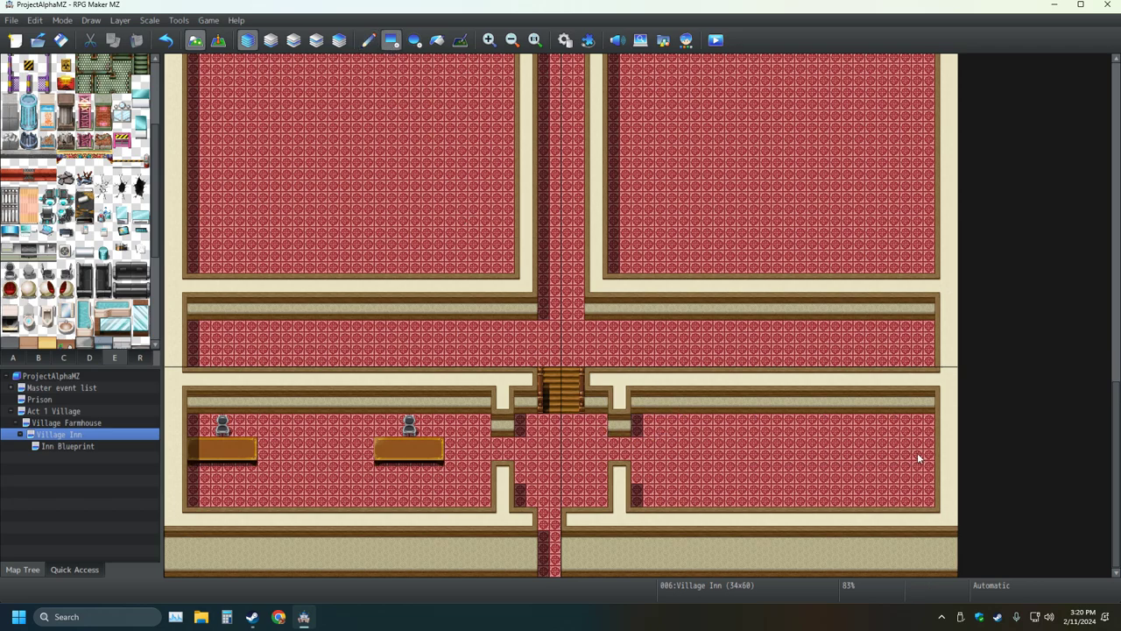
right_drag(247, 459, 203, 433)
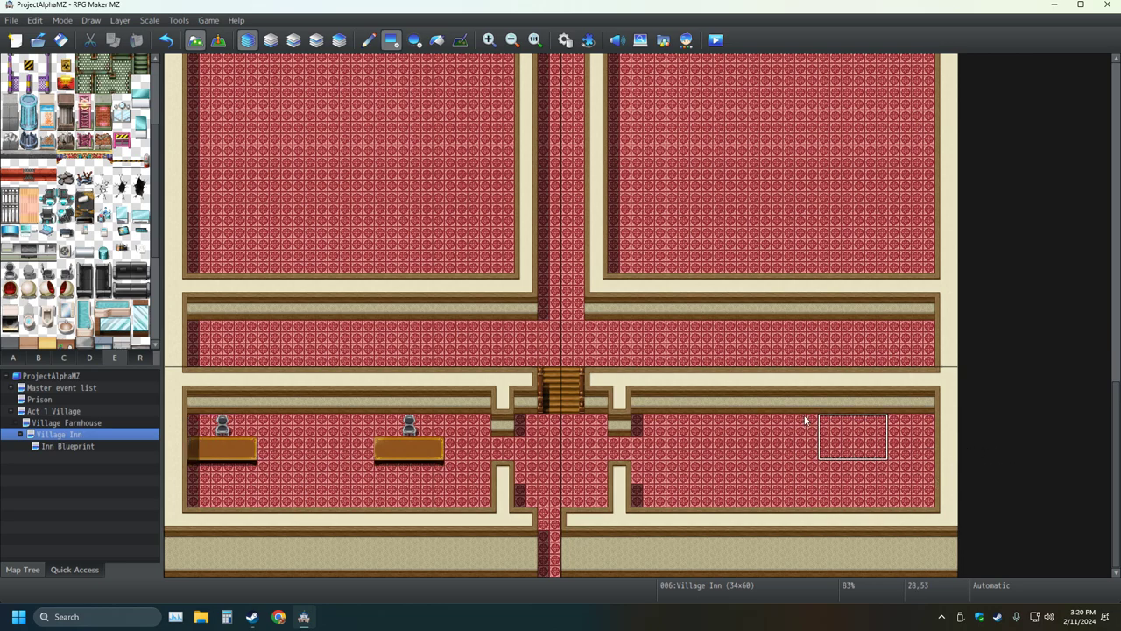
click(368, 40)
click(881, 429)
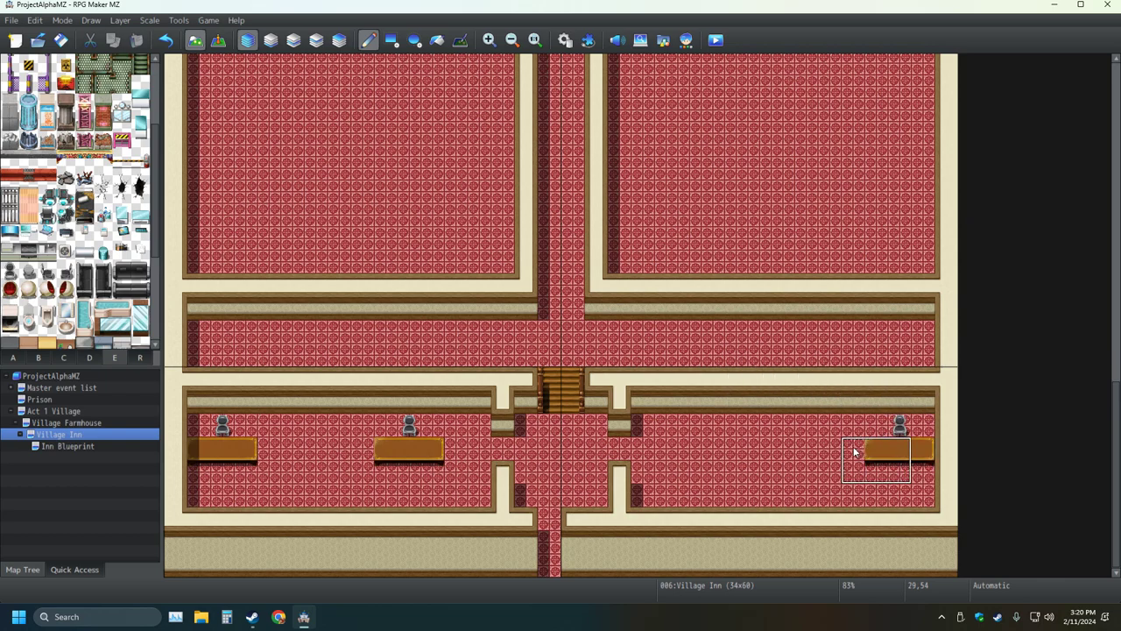
click(701, 440)
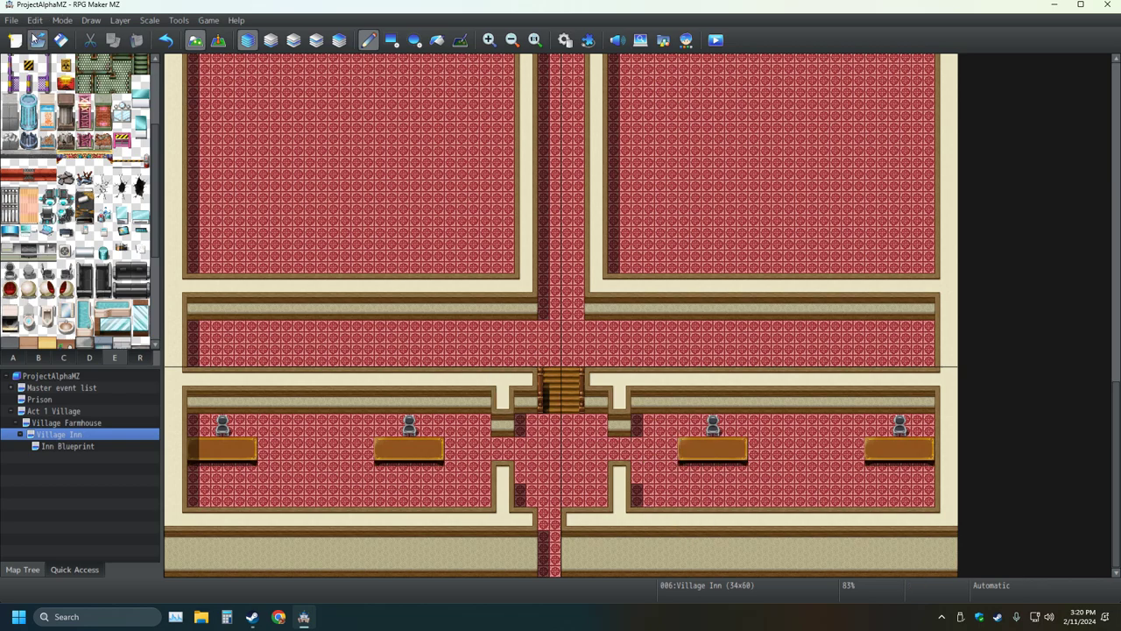